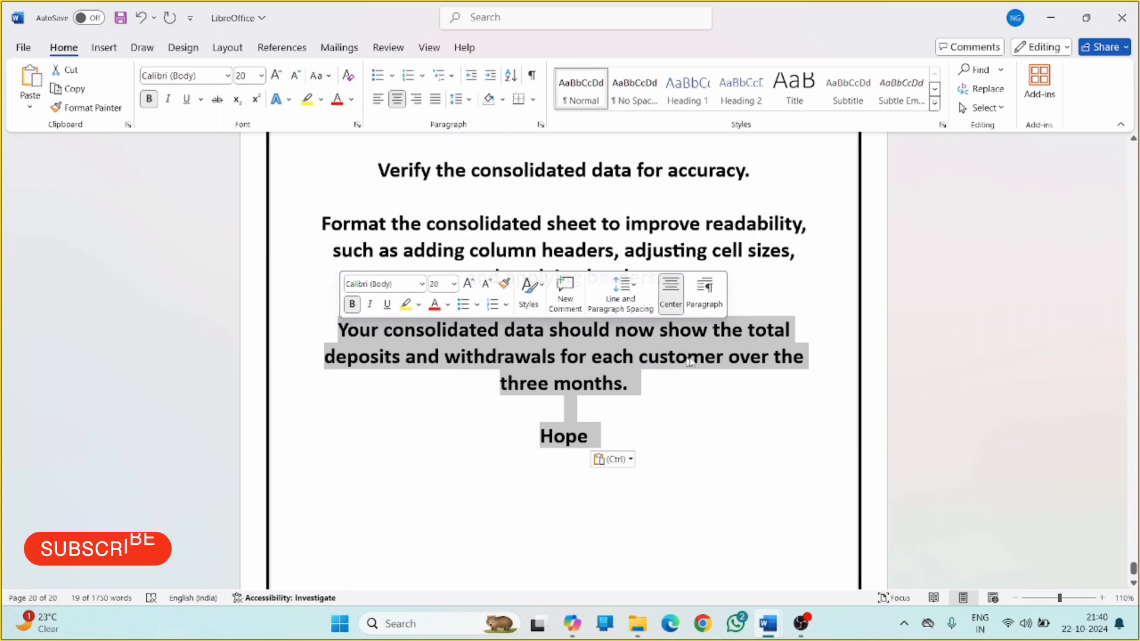
Delete the leftover word "Hope" below the last paragraph of the consolidation instructions.
{"action": "left_click_drag", "start_coordinate": [614, 438], "coordinate": [525, 419]}
{"action": "key", "text": "BackSpace"}
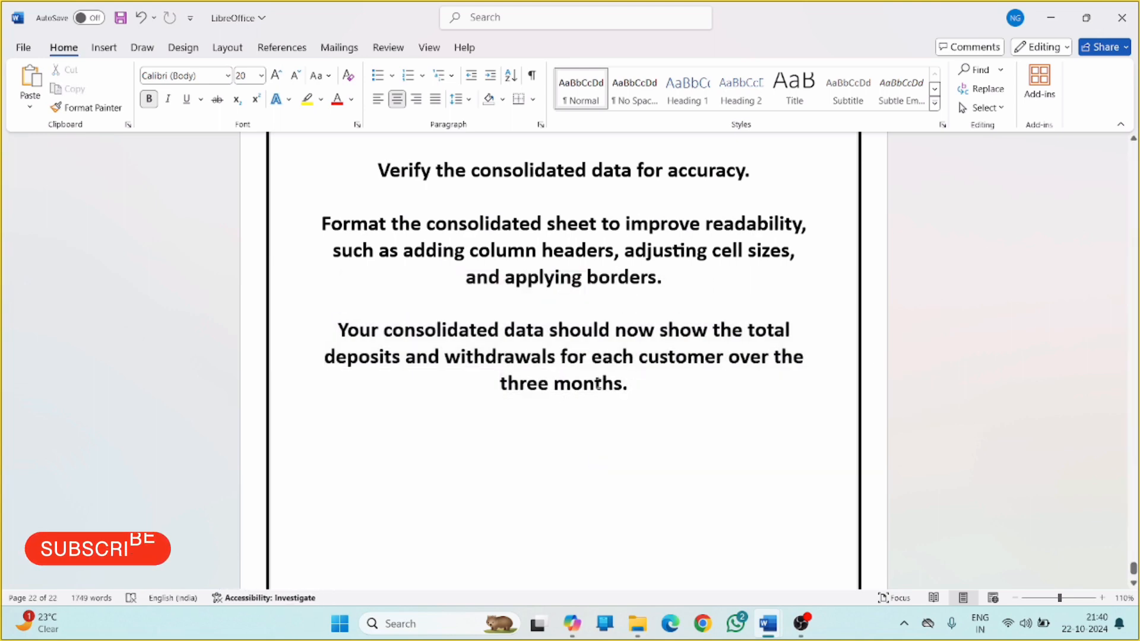
Set all the instruction text from "Consolidating Data in LibreOffice Calc" downward to 12 pt and align it left.
{"action": "scroll", "coordinate": [626, 462], "scroll_direction": "up", "scroll_amount": 3}
{"action": "scroll", "coordinate": [621, 504], "scroll_direction": "down", "scroll_amount": 1}
{"action": "left_click_drag", "start_coordinate": [634, 501], "coordinate": [299, 412]}
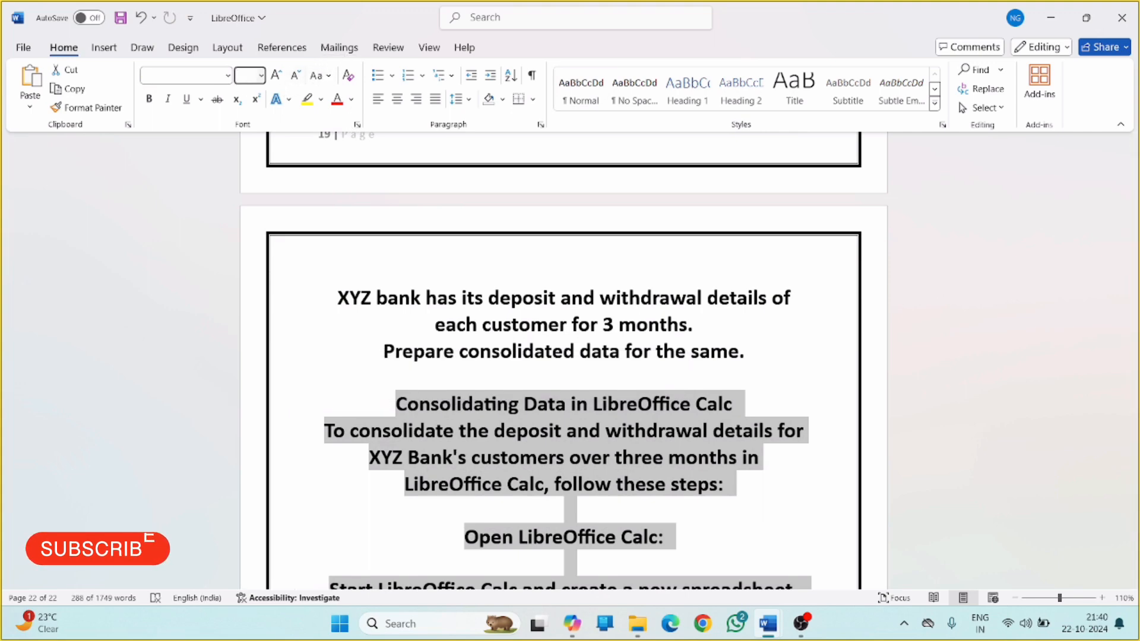
{"action": "left_click", "coordinate": [247, 76]}
{"action": "type", "text": "12"}
{"action": "key", "text": "Return"}
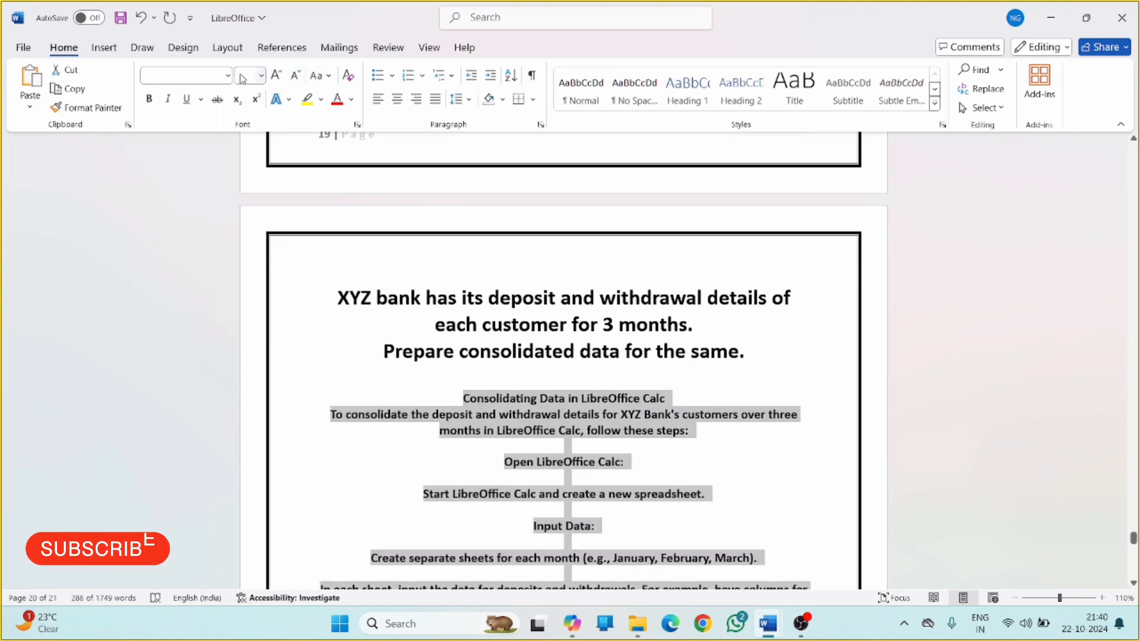
{"action": "key", "text": "ctrl+l"}
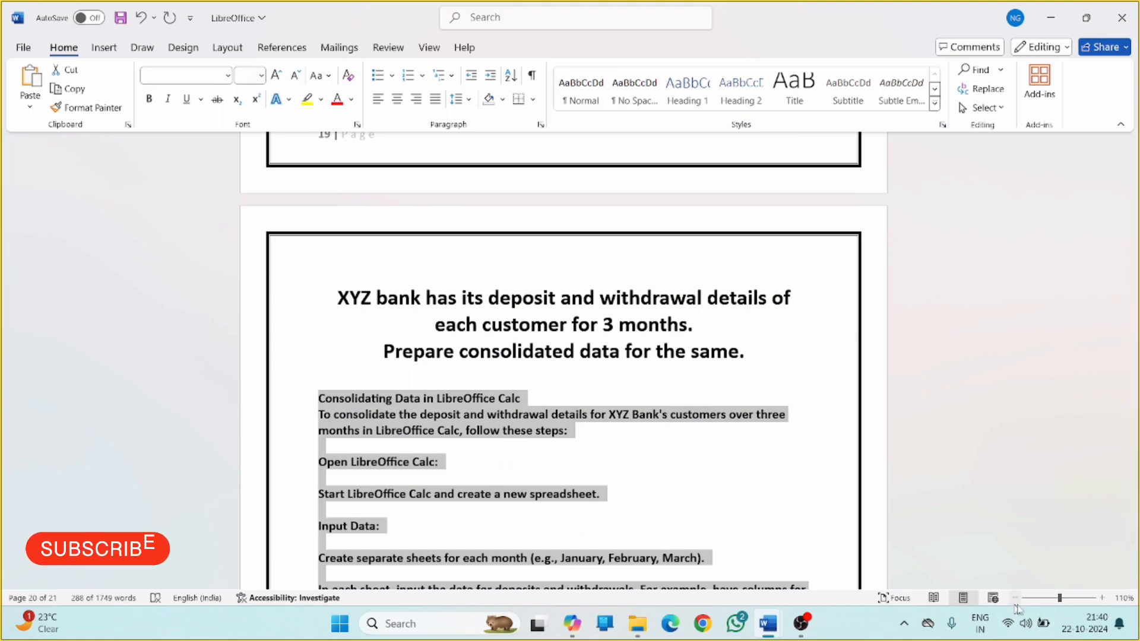
Remove the bold formatting from all the consolidation instructions below the XYZ bank title, viewing the page at 150% zoom.
{"action": "left_click", "coordinate": [1103, 599]}
{"action": "left_click", "coordinate": [1103, 599]}
{"action": "left_click", "coordinate": [1103, 599]}
{"action": "left_click", "coordinate": [1102, 599]}
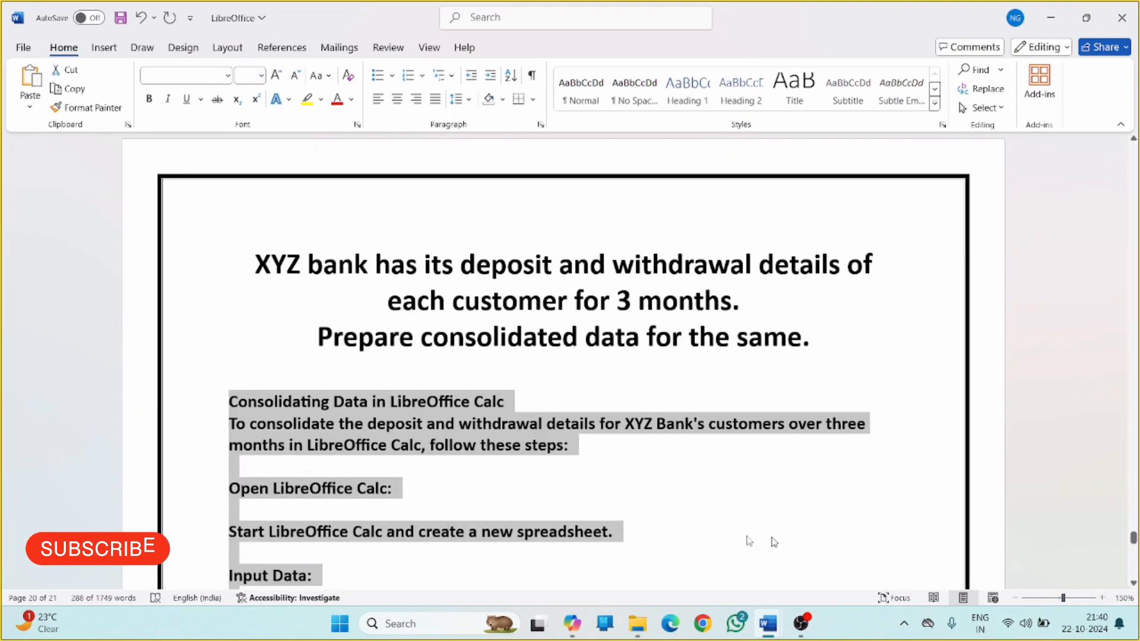
{"action": "scroll", "coordinate": [411, 370], "scroll_direction": "down", "scroll_amount": 1}
{"action": "left_click", "coordinate": [411, 369]}
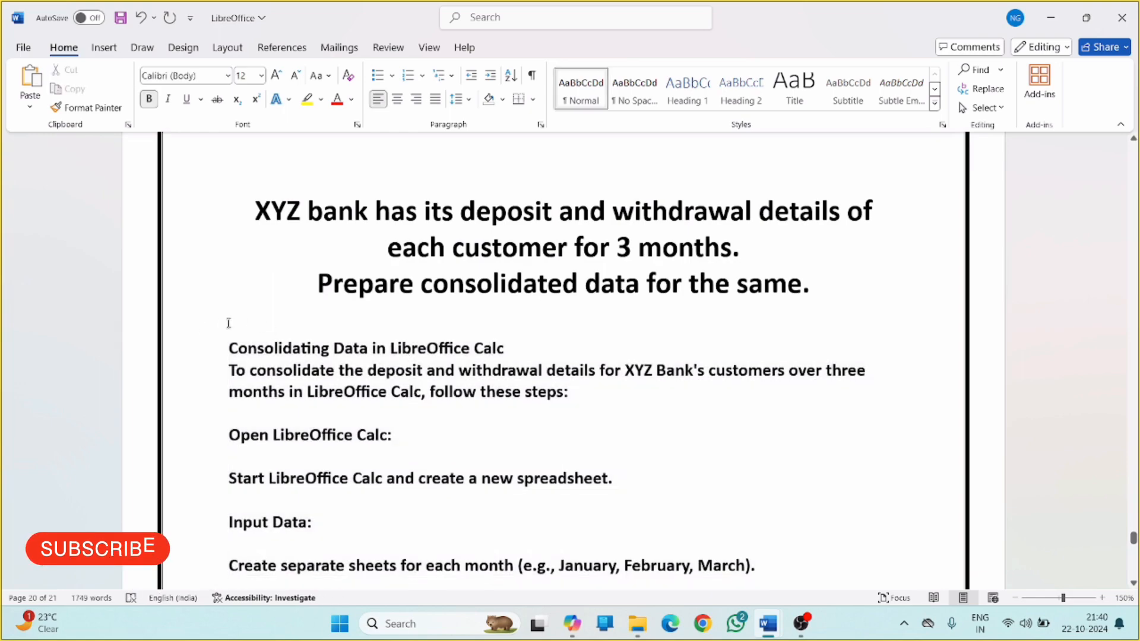
{"action": "left_click_drag", "start_coordinate": [213, 347], "coordinate": [729, 586]}
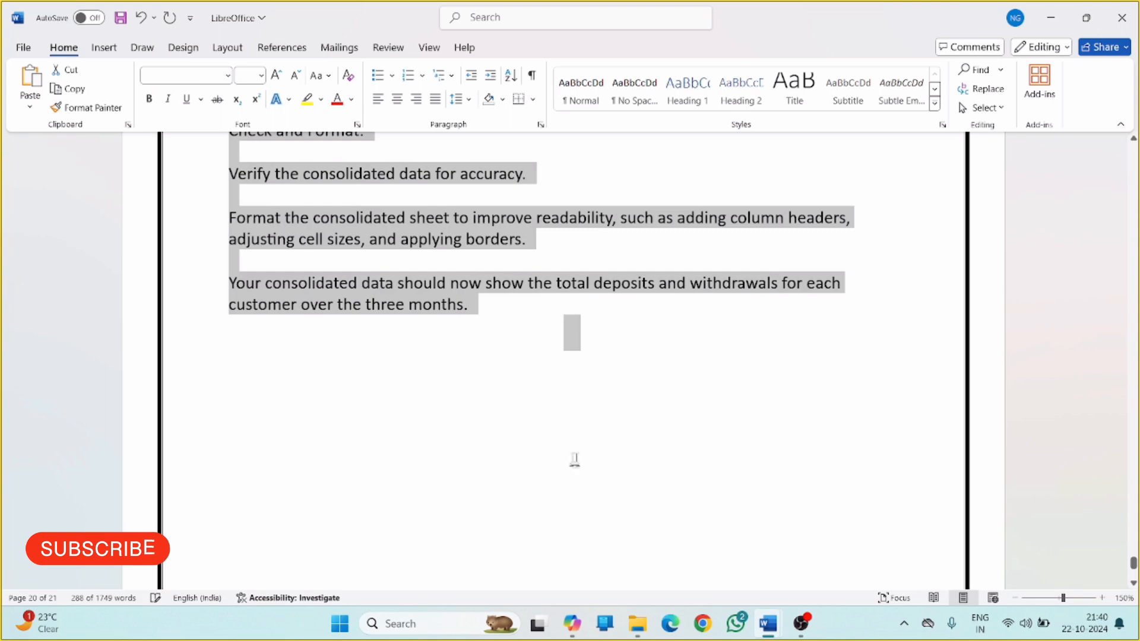
Delete the sample customer table with its "Copy" line, and the "Example for January:" line above it.
{"action": "scroll", "coordinate": [582, 464], "scroll_direction": "up", "scroll_amount": 15}
{"action": "scroll", "coordinate": [458, 387], "scroll_direction": "up", "scroll_amount": 5}
{"action": "scroll", "coordinate": [400, 394], "scroll_direction": "down", "scroll_amount": 3}
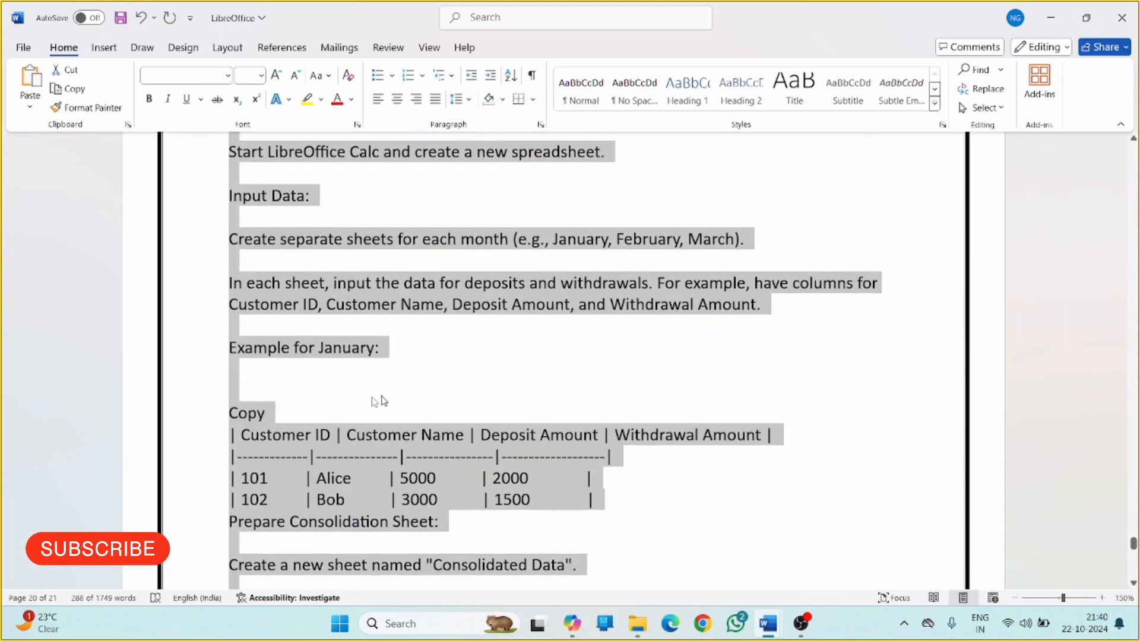
{"action": "left_click", "coordinate": [375, 483]}
{"action": "left_click_drag", "start_coordinate": [647, 453], "coordinate": [173, 370]}
{"action": "key", "text": "Delete"}
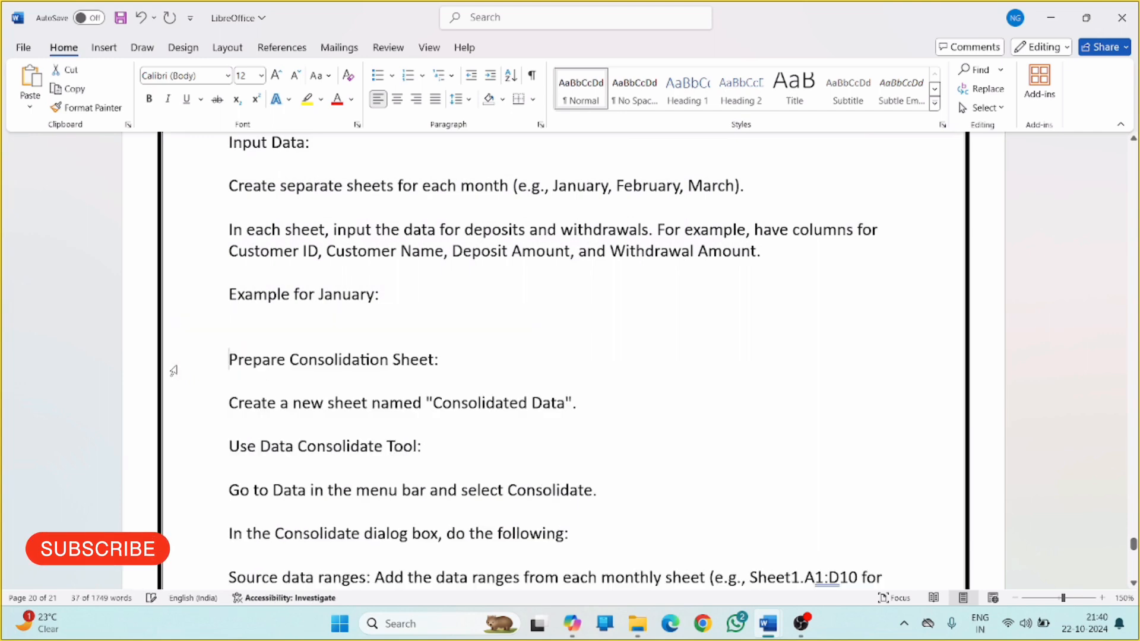
{"action": "left_click_drag", "start_coordinate": [385, 299], "coordinate": [191, 296]}
{"action": "key", "text": "Delete"}
Delete the introductory sentence beginning "To consolidate the deposit and withdrawal details" and the blank line after it.
{"action": "scroll", "coordinate": [184, 306], "scroll_direction": "up", "scroll_amount": 6}
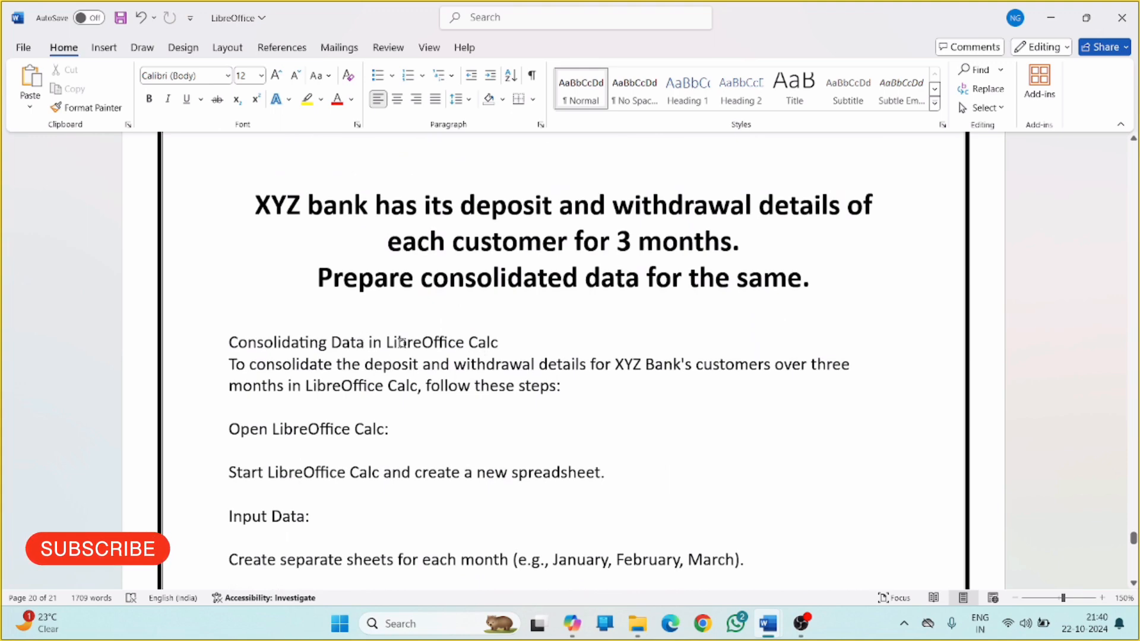
{"action": "left_click_drag", "start_coordinate": [505, 343], "coordinate": [210, 344]}
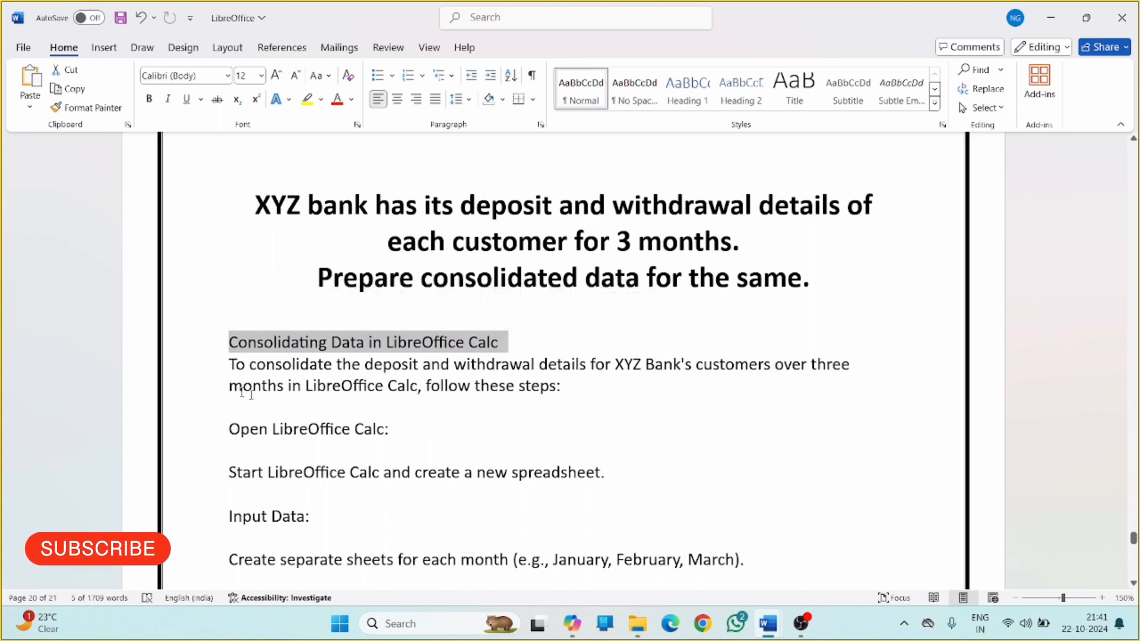
{"action": "left_click_drag", "start_coordinate": [334, 400], "coordinate": [231, 364]}
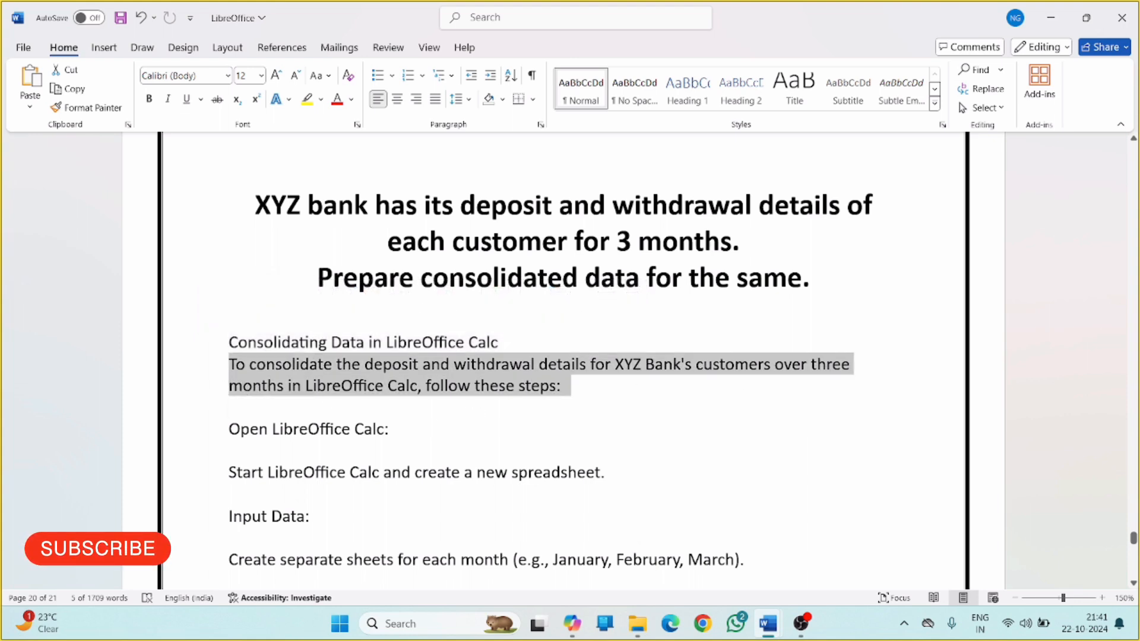
{"action": "key", "text": "BackSpace"}
{"action": "key", "text": "BackSpace"}
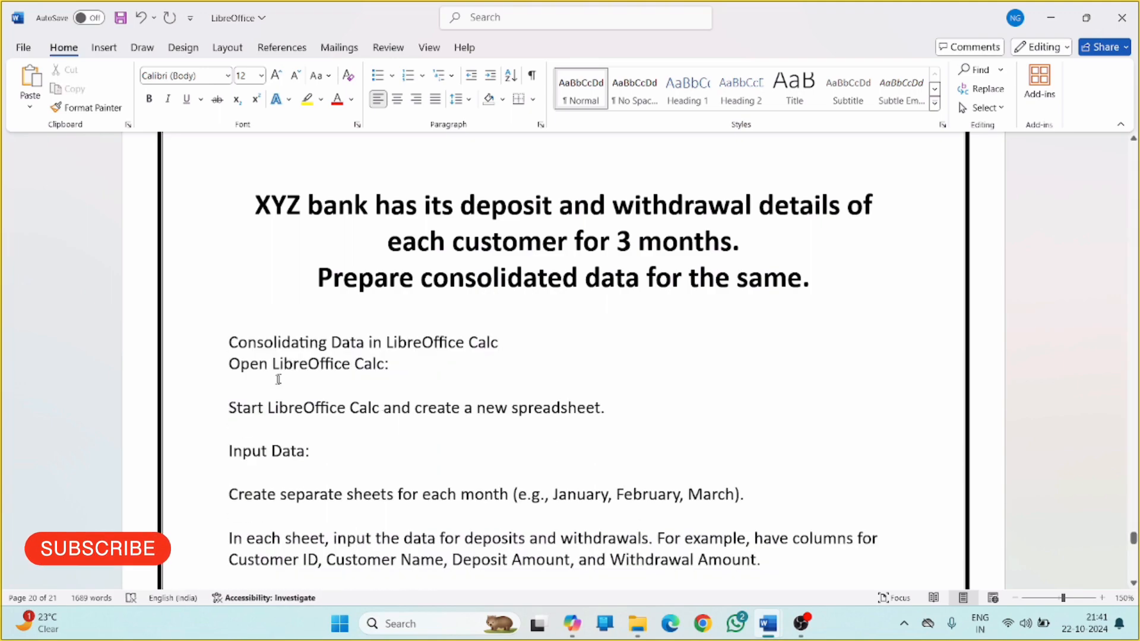
Copy the numbered heading format of "Creating a New Style:" on page 1 onto the heading "Consolidating Data in LibreOffice Calc".
{"action": "scroll", "coordinate": [272, 354], "scroll_direction": "up", "scroll_amount": 15}
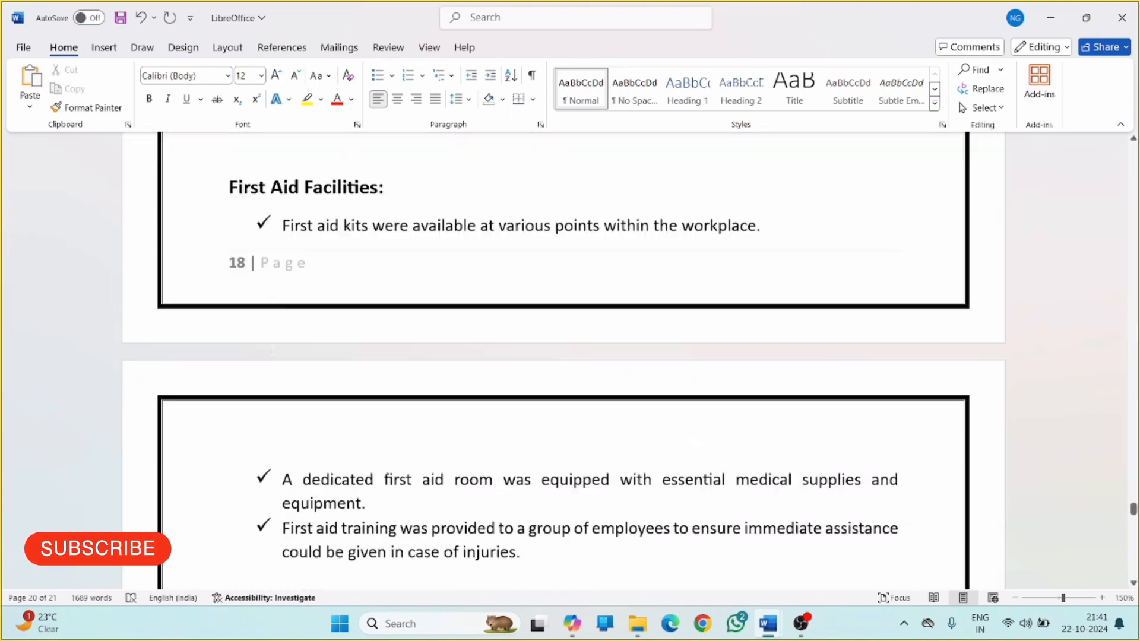
{"action": "scroll", "coordinate": [564, 343], "scroll_direction": "up", "scroll_amount": 1}
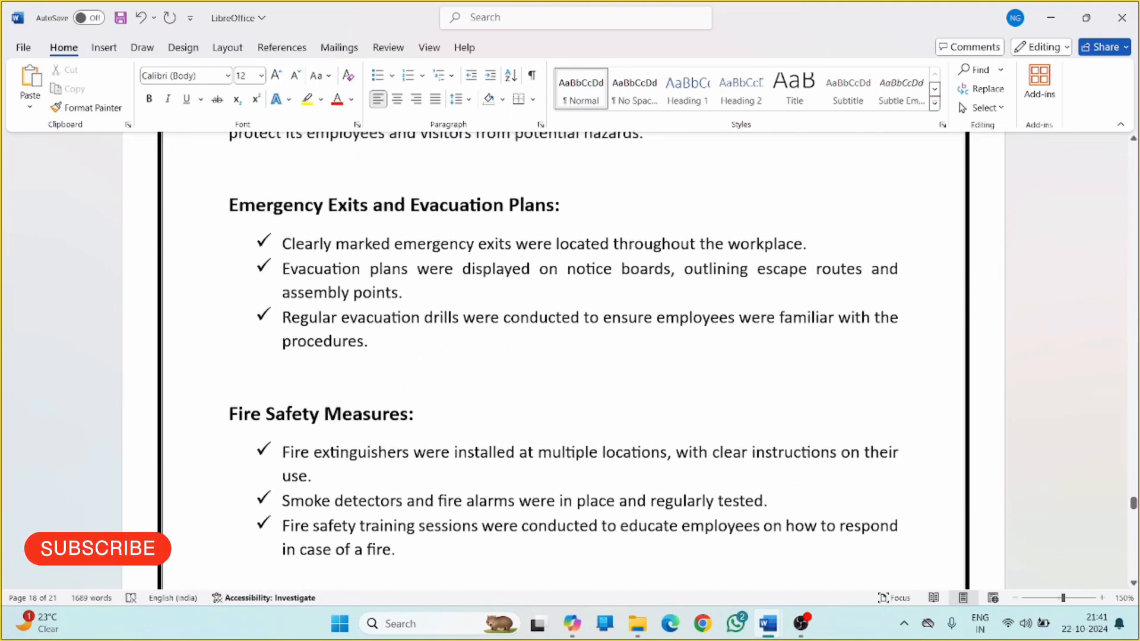
{"action": "key", "text": "ctrl+Home"}
{"action": "scroll", "coordinate": [565, 357], "scroll_direction": "down", "scroll_amount": 5}
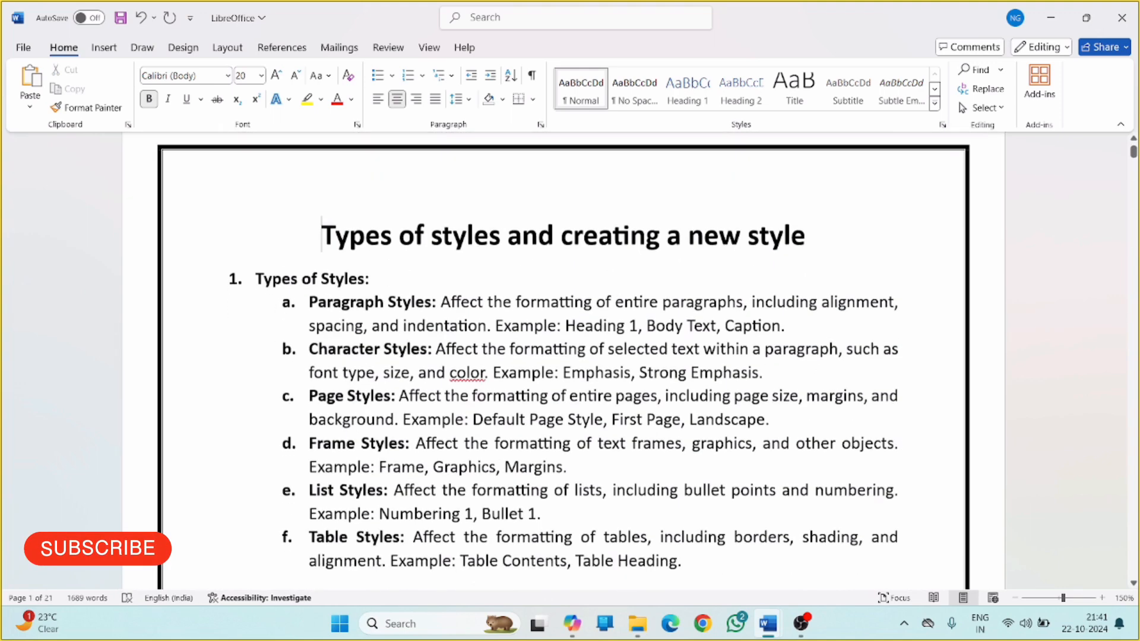
{"action": "scroll", "coordinate": [322, 346], "scroll_direction": "down", "scroll_amount": 9}
{"action": "scroll", "coordinate": [322, 346], "scroll_direction": "up", "scroll_amount": 2}
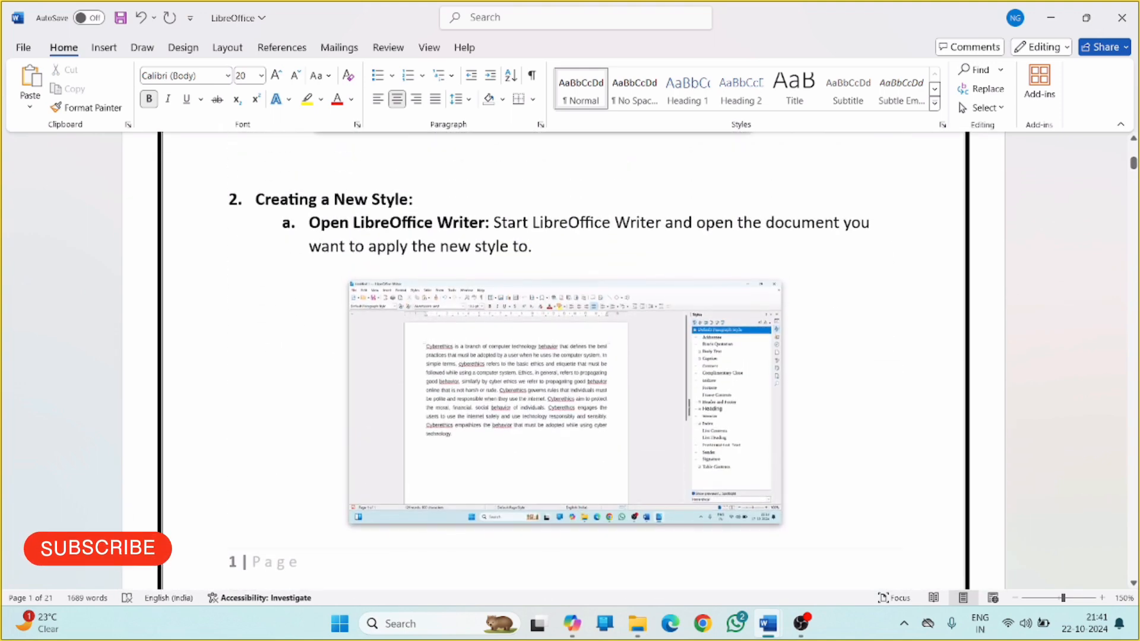
{"action": "left_click", "coordinate": [272, 200]}
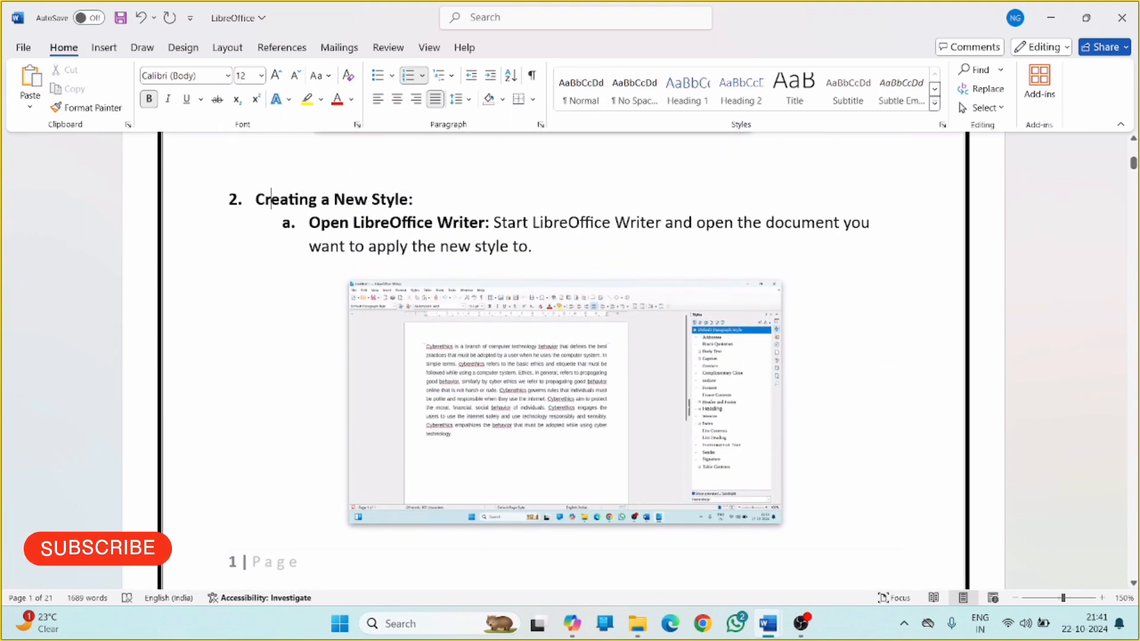
{"action": "left_click", "coordinate": [88, 108]}
{"action": "scroll", "coordinate": [440, 457], "scroll_direction": "down", "scroll_amount": 1}
{"action": "scroll", "coordinate": [439, 457], "scroll_direction": "down", "scroll_amount": 8}
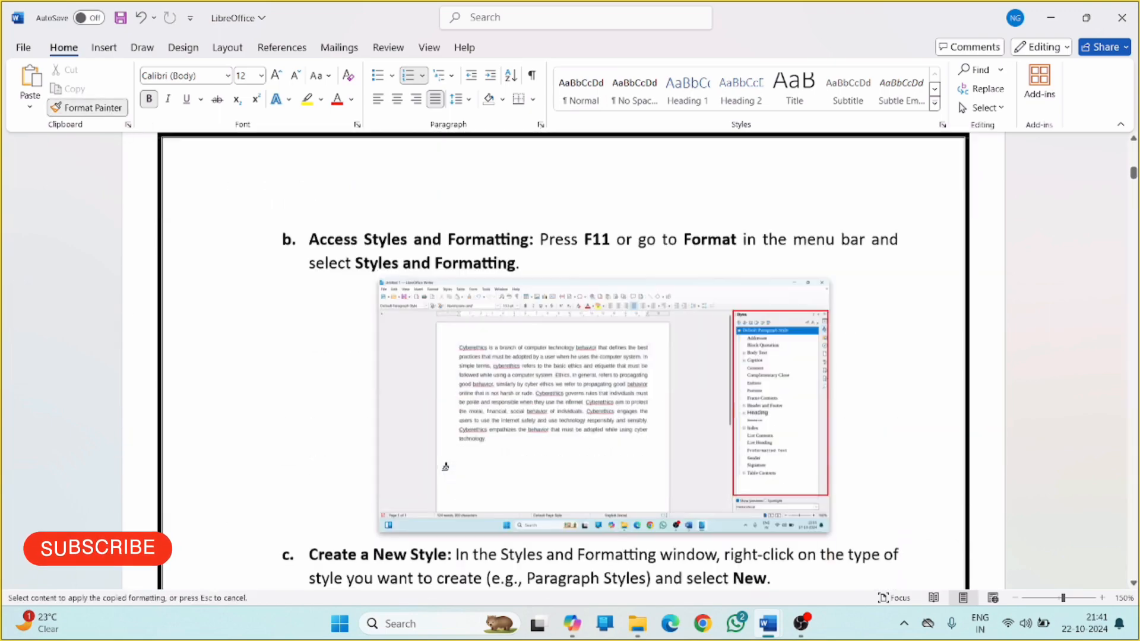
{"action": "key", "text": "ctrl+End"}
{"action": "scroll", "coordinate": [438, 463], "scroll_direction": "up", "scroll_amount": 15}
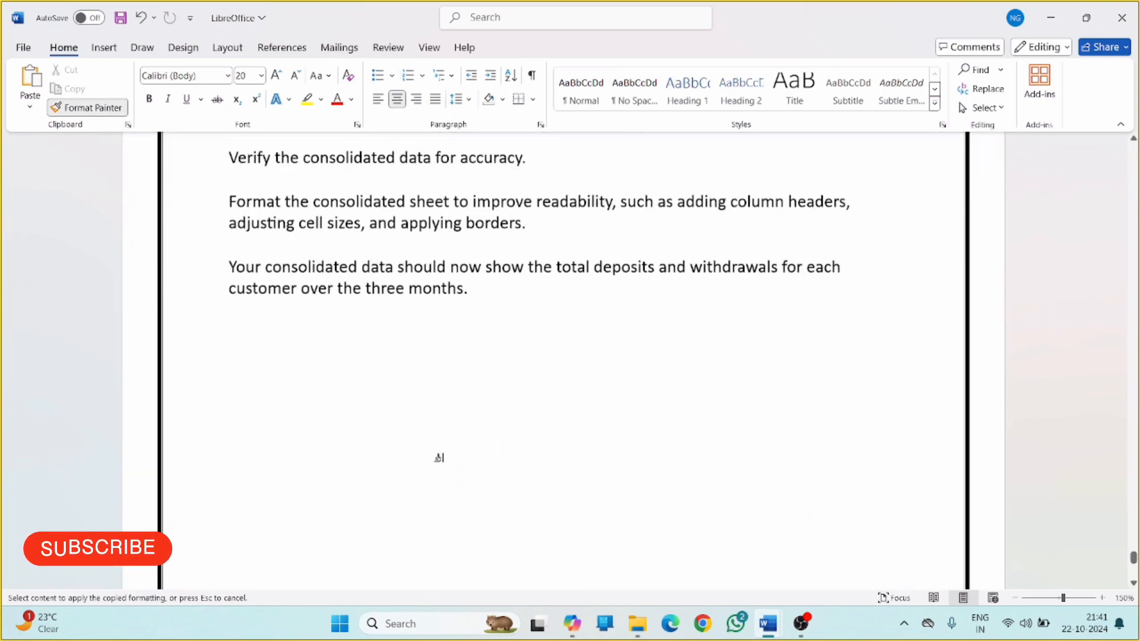
{"action": "scroll", "coordinate": [440, 461], "scroll_direction": "up", "scroll_amount": 5}
{"action": "left_click_drag", "start_coordinate": [509, 525], "coordinate": [207, 529]}
Restart the numbering of the "Consolidating Data in LibreOffice Calc" heading at 1.
{"action": "scroll", "coordinate": [240, 444], "scroll_direction": "down", "scroll_amount": 3}
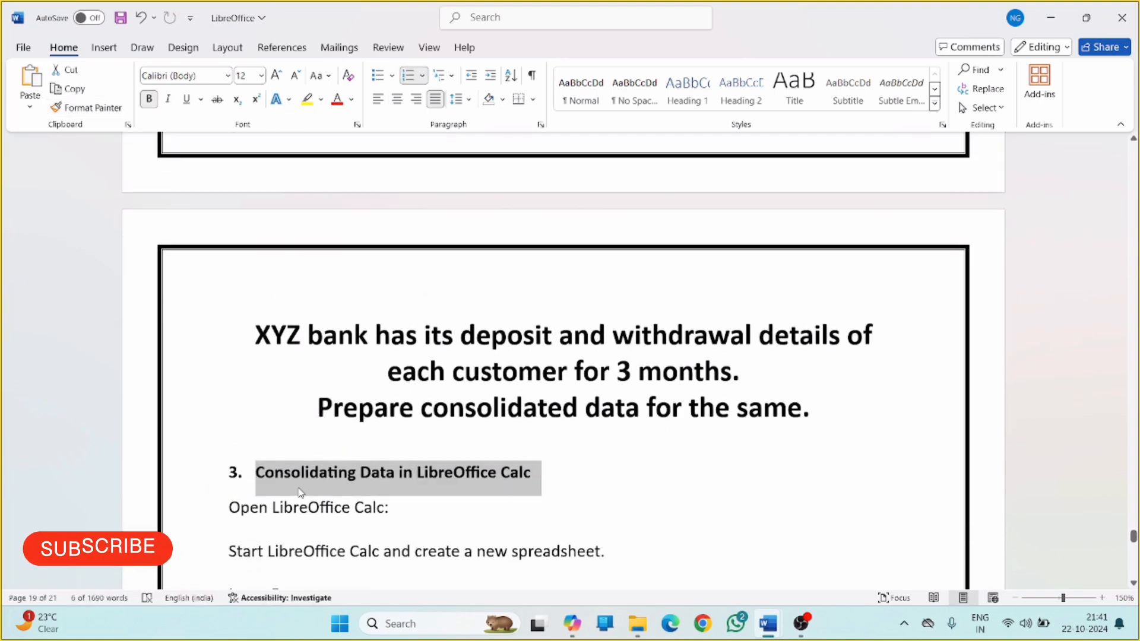
{"action": "right_click", "coordinate": [233, 421]}
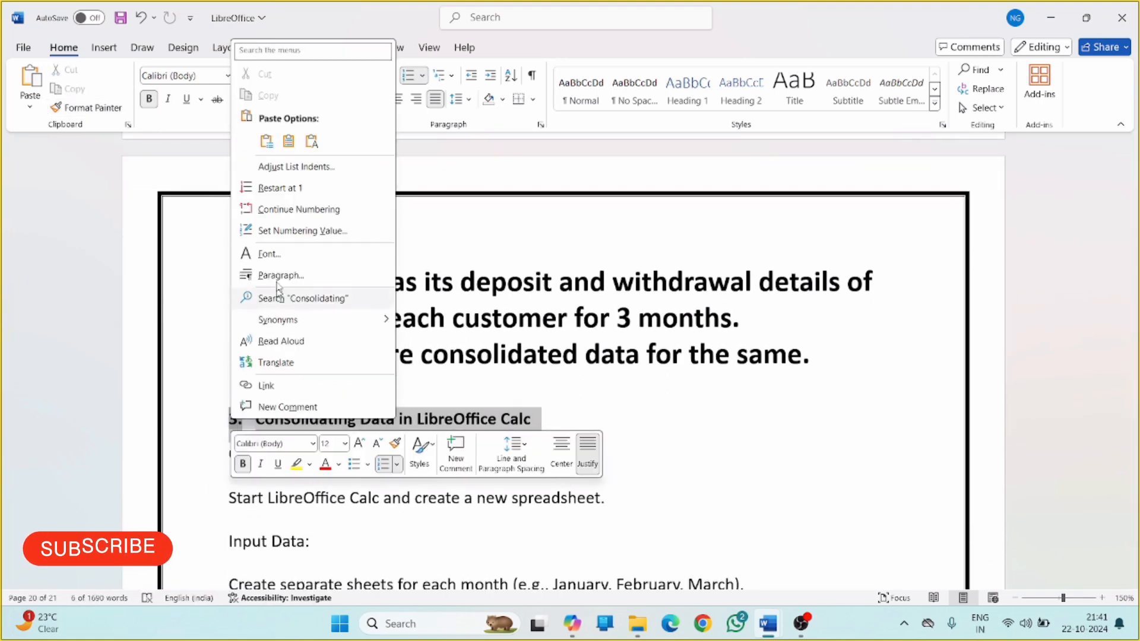
{"action": "left_click", "coordinate": [271, 186]}
{"action": "left_click", "coordinate": [451, 419]}
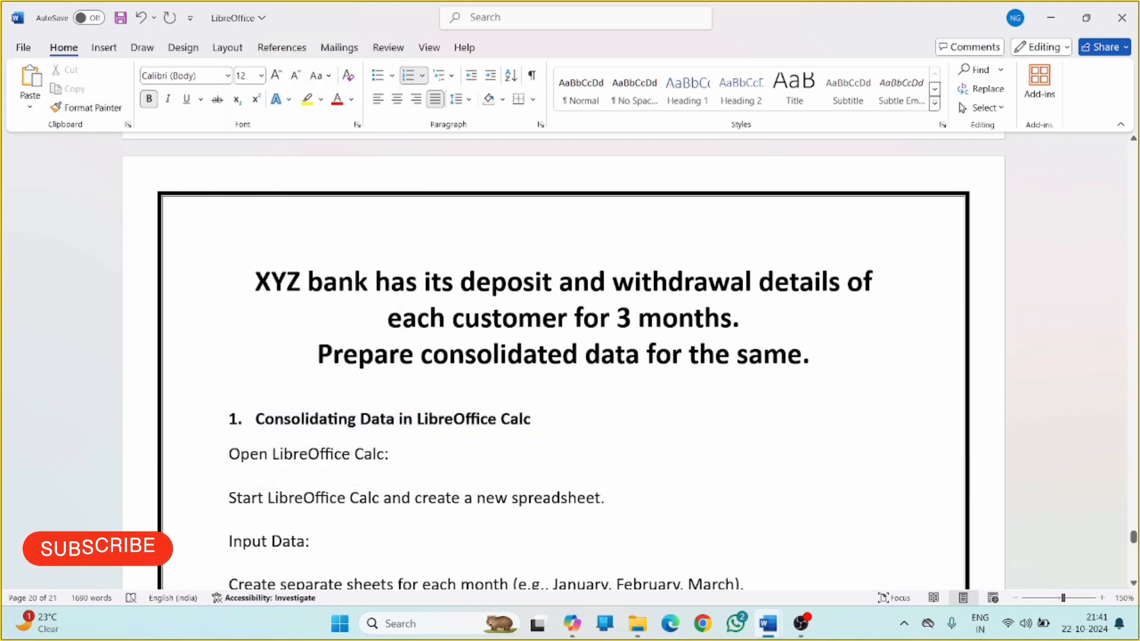
End the "Consolidating Data in LibreOffice Calc" heading with a colon and make "Open LibreOffice Calc:" its sub-item a.
{"action": "scroll", "coordinate": [563, 357], "scroll_direction": "down", "scroll_amount": 4}
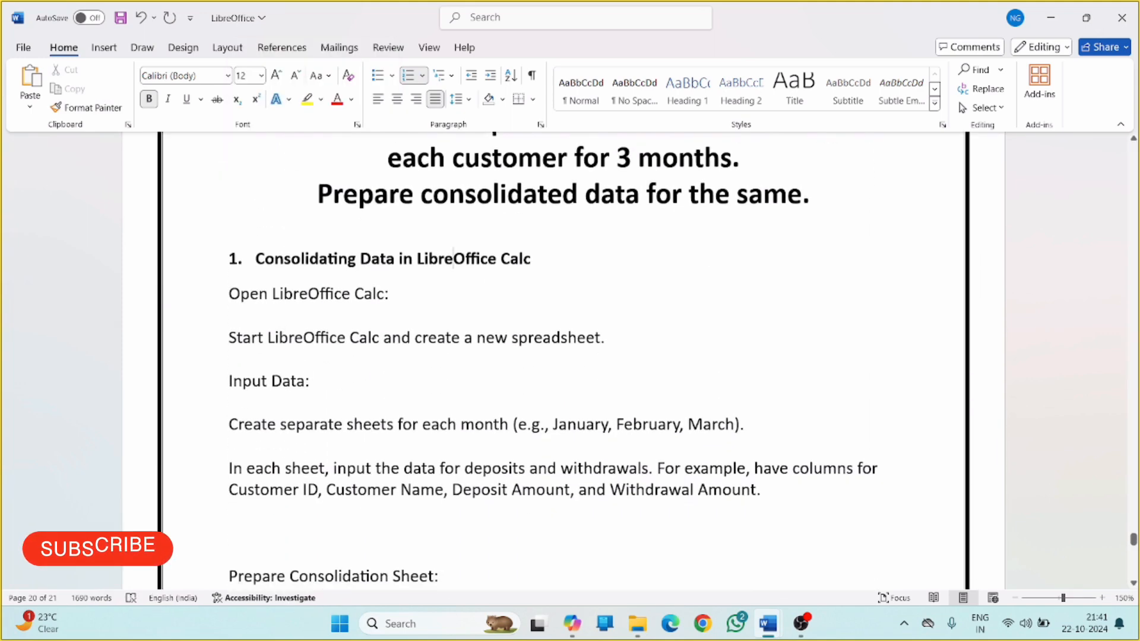
{"action": "left_click", "coordinate": [229, 294]}
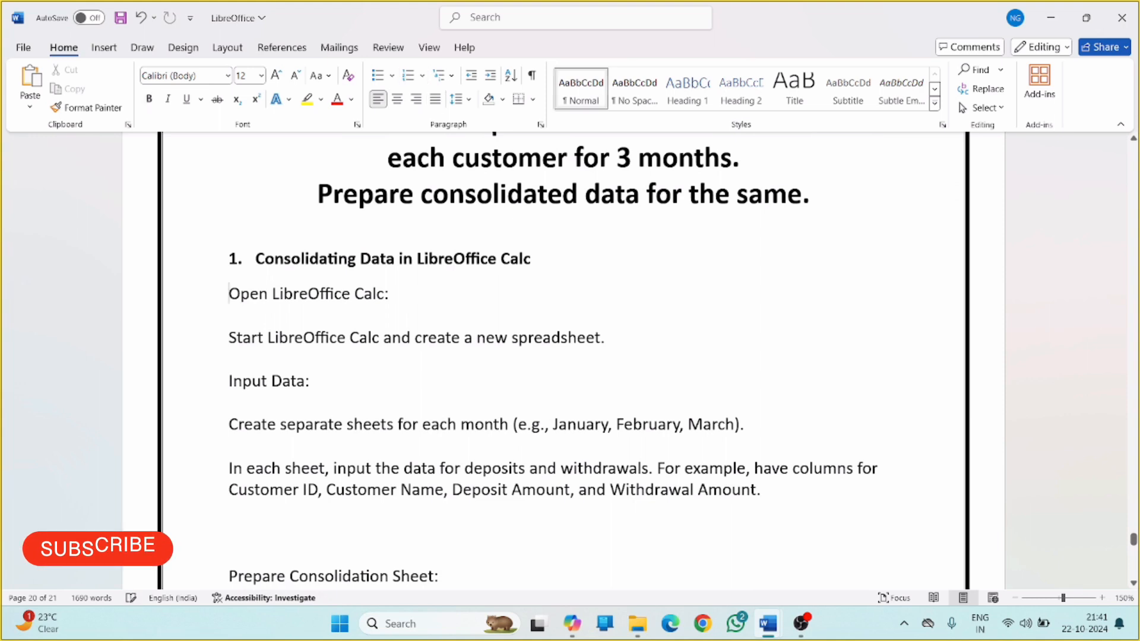
{"action": "key", "text": "BackSpace"}
{"action": "key", "text": "BackSpace"}
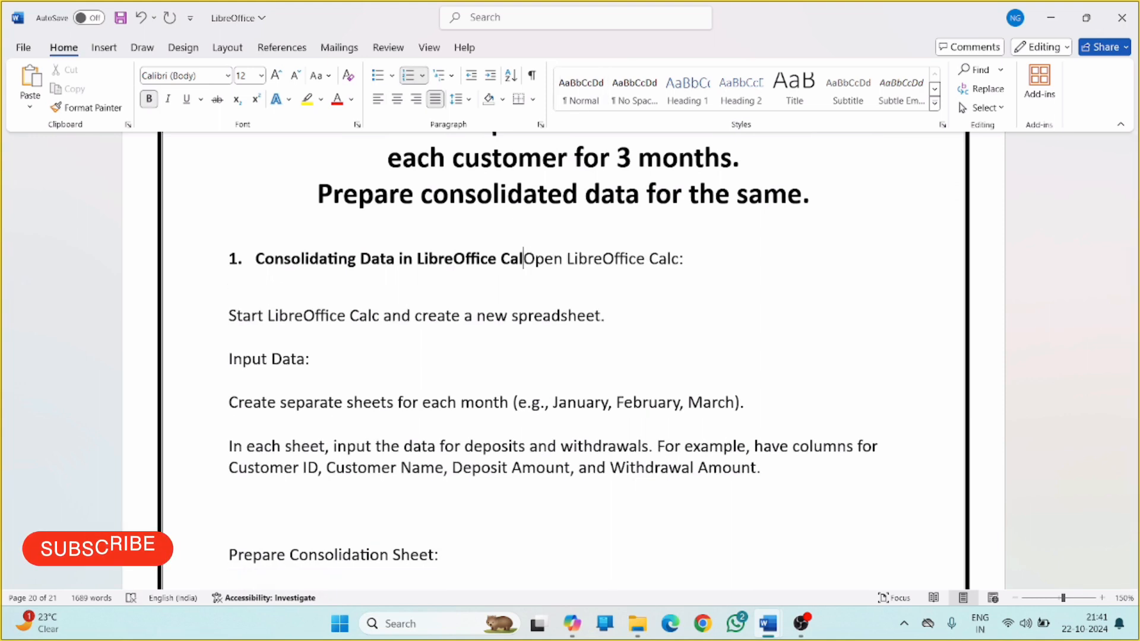
{"action": "type", "text": "c"}
{"action": "key", "text": "Up"}
{"action": "type", "text": ";"}
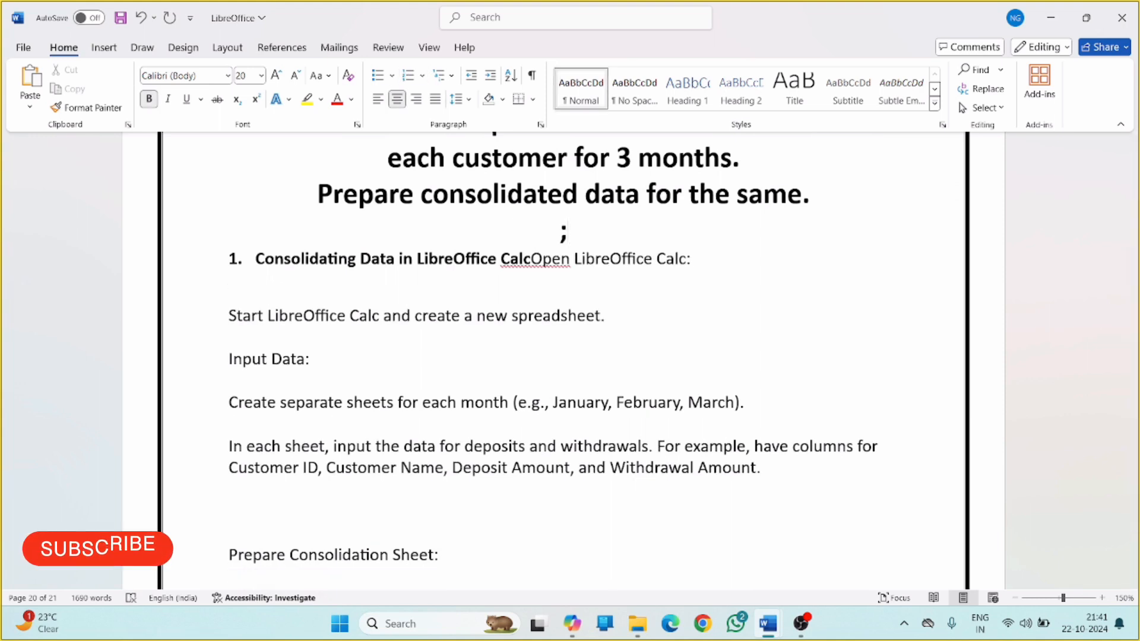
{"action": "key", "text": "BackSpace"}
{"action": "scroll", "coordinate": [328, 248], "scroll_direction": "up", "scroll_amount": 1}
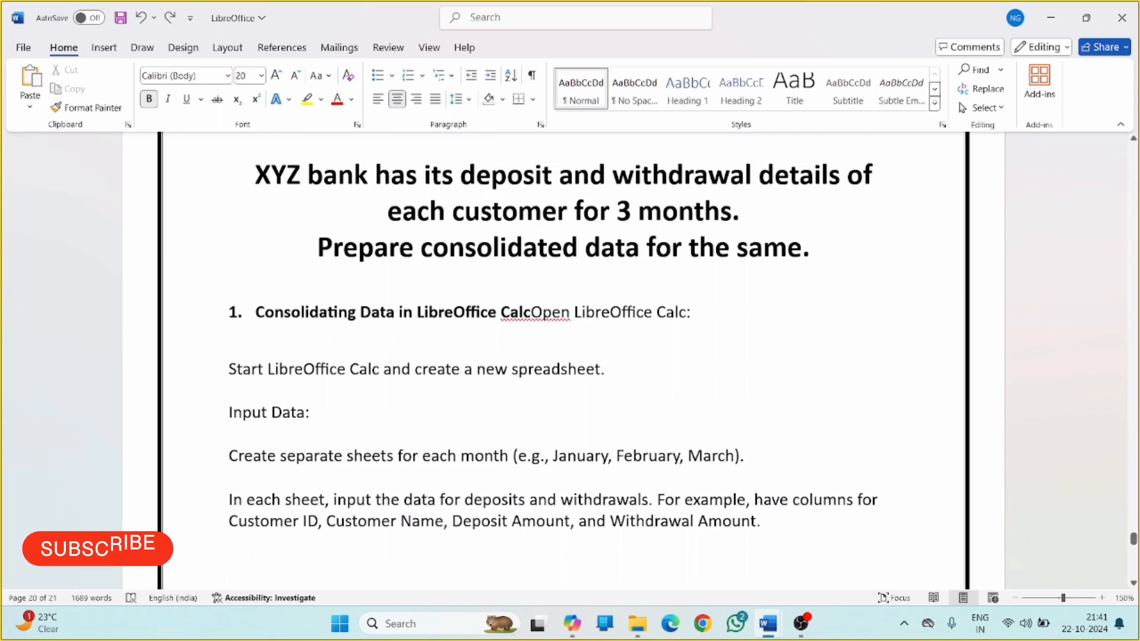
{"action": "key", "text": "Down"}
{"action": "type", "text": ":"}
{"action": "key", "text": "Return"}
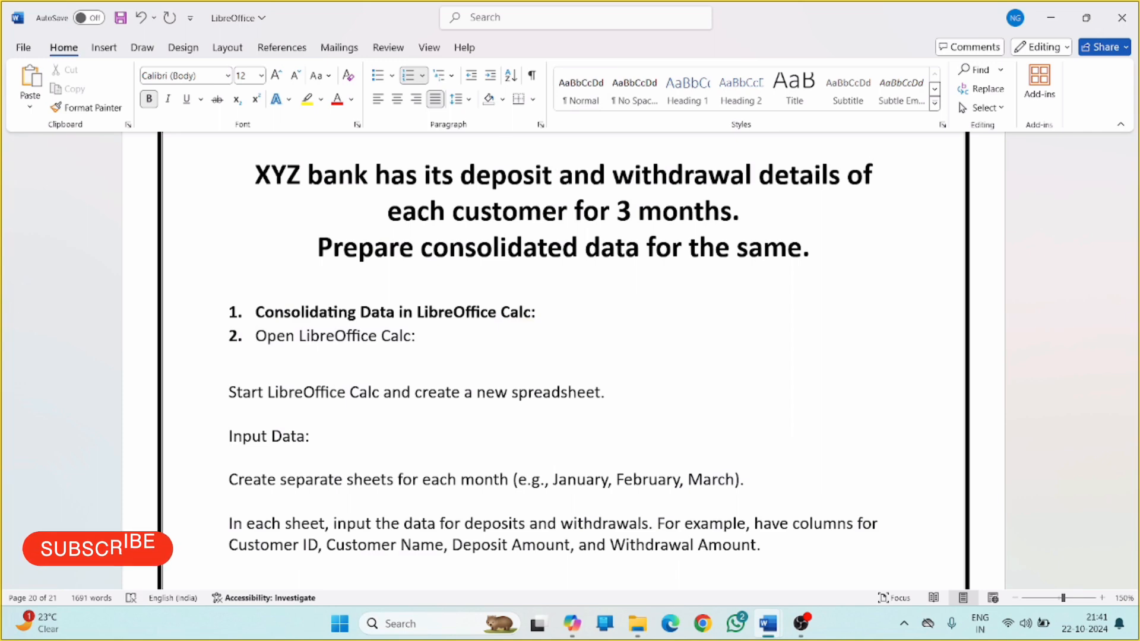
{"action": "key", "text": "Tab"}
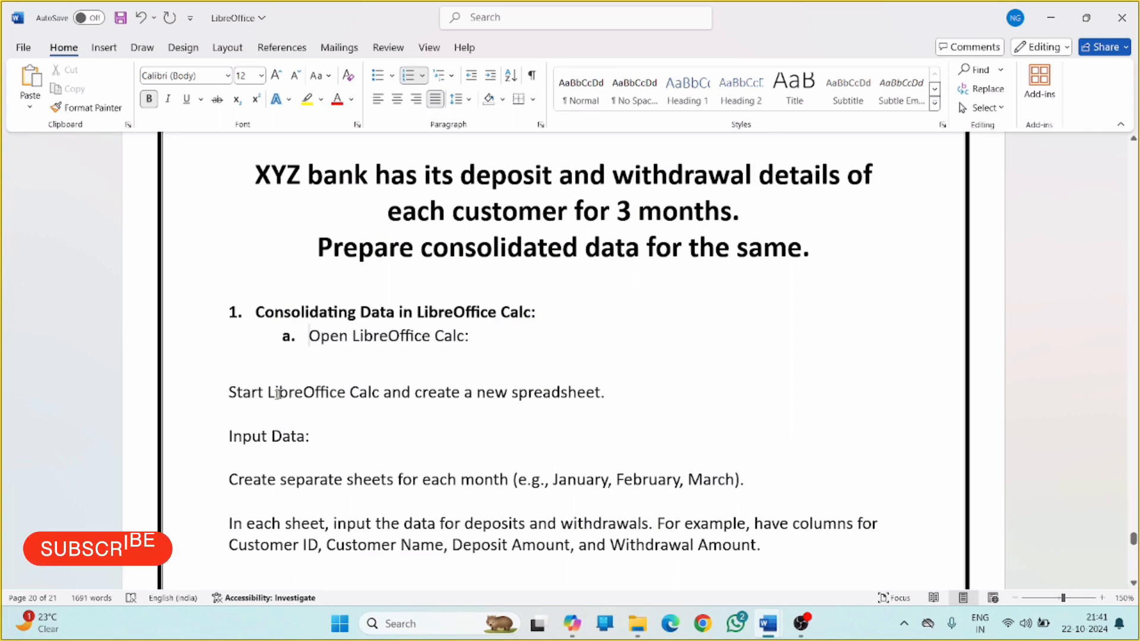
Join the sentence "Start LibreOffice Calc and create a new spreadsheet." to the end of sub-item a.
{"action": "left_click", "coordinate": [230, 393]}
{"action": "key", "text": "BackSpace"}
{"action": "key", "text": "BackSpace"}
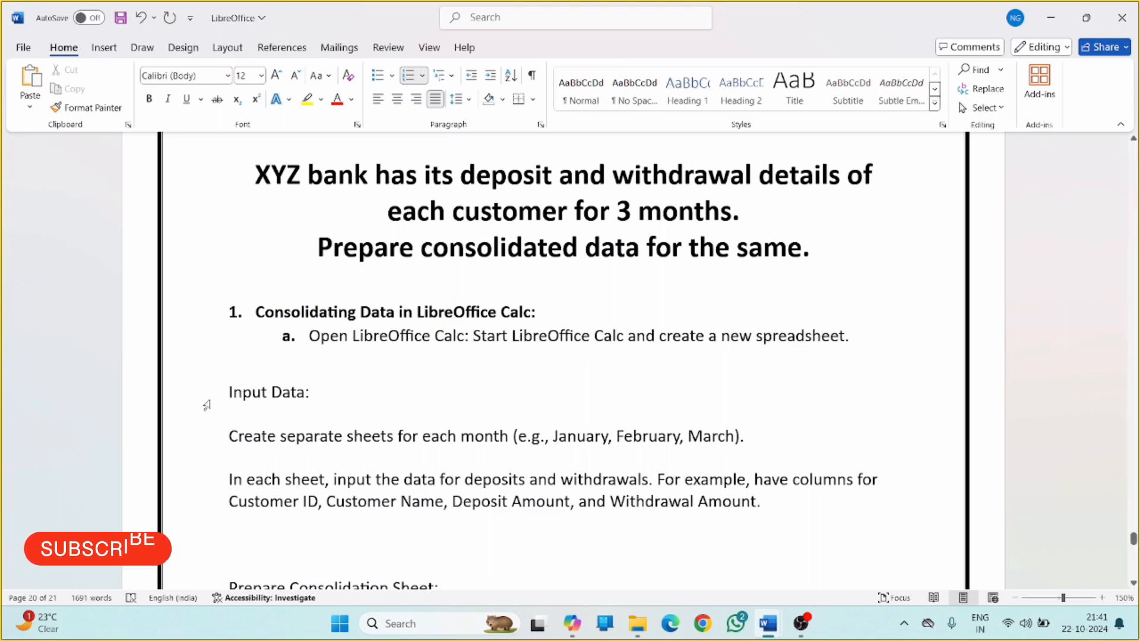
Turn the "Input Data:" line into sub-item b directly below sub-item a.
{"action": "left_click", "coordinate": [228, 392]}
{"action": "key", "text": "BackSpace"}
{"action": "key", "text": "BackSpace"}
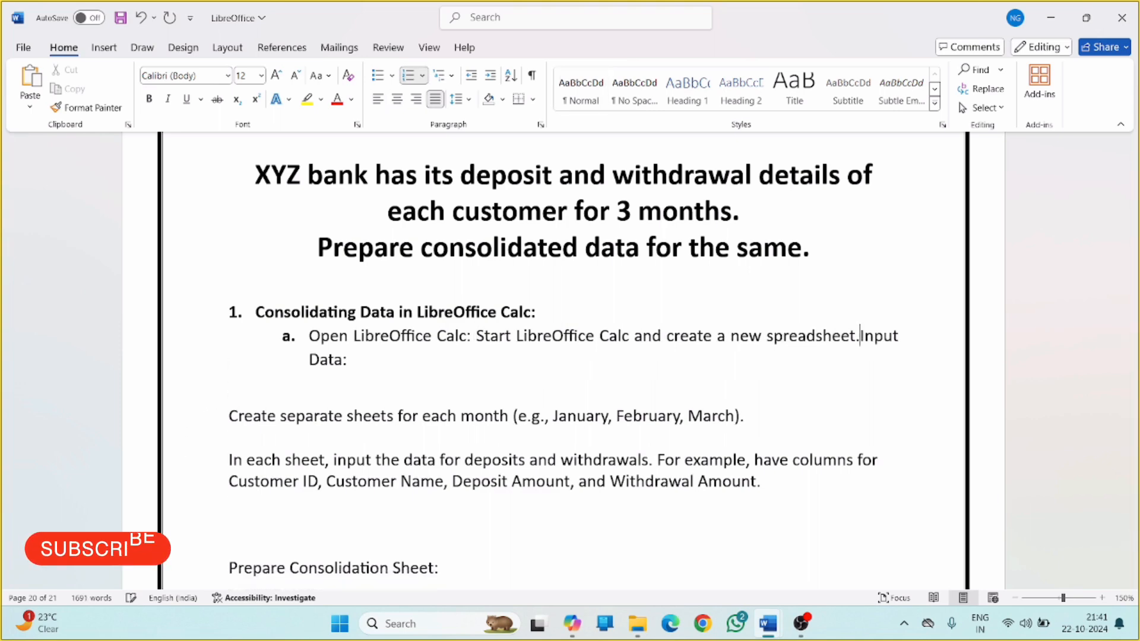
{"action": "key", "text": "Return"}
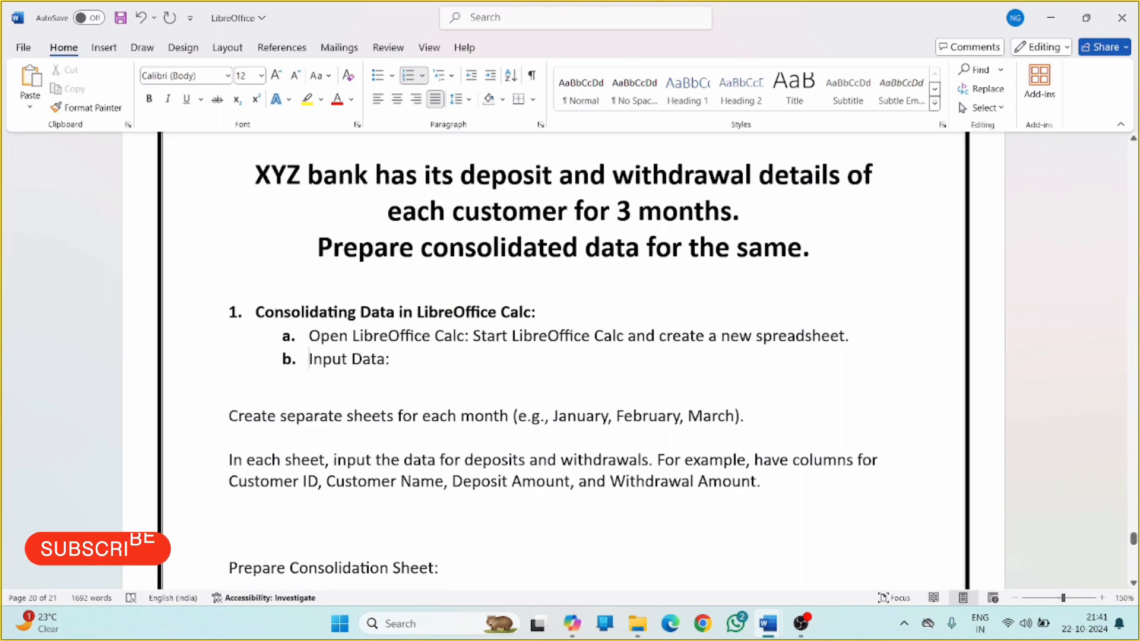
Join the "Create separate sheets for each month" and "In each sheet, input the data" paragraphs to sub-item b.
{"action": "left_click", "coordinate": [229, 416]}
{"action": "key", "text": "BackSpace"}
{"action": "key", "text": "BackSpace"}
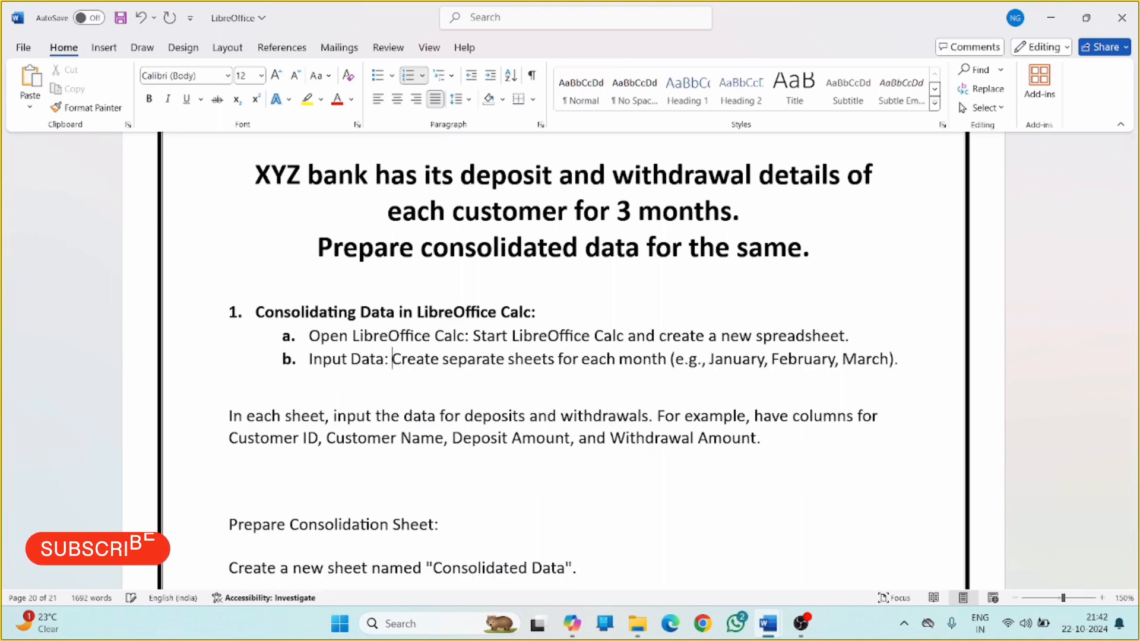
{"action": "left_click", "coordinate": [224, 417]}
{"action": "key", "text": "BackSpace"}
{"action": "key", "text": "BackSpace"}
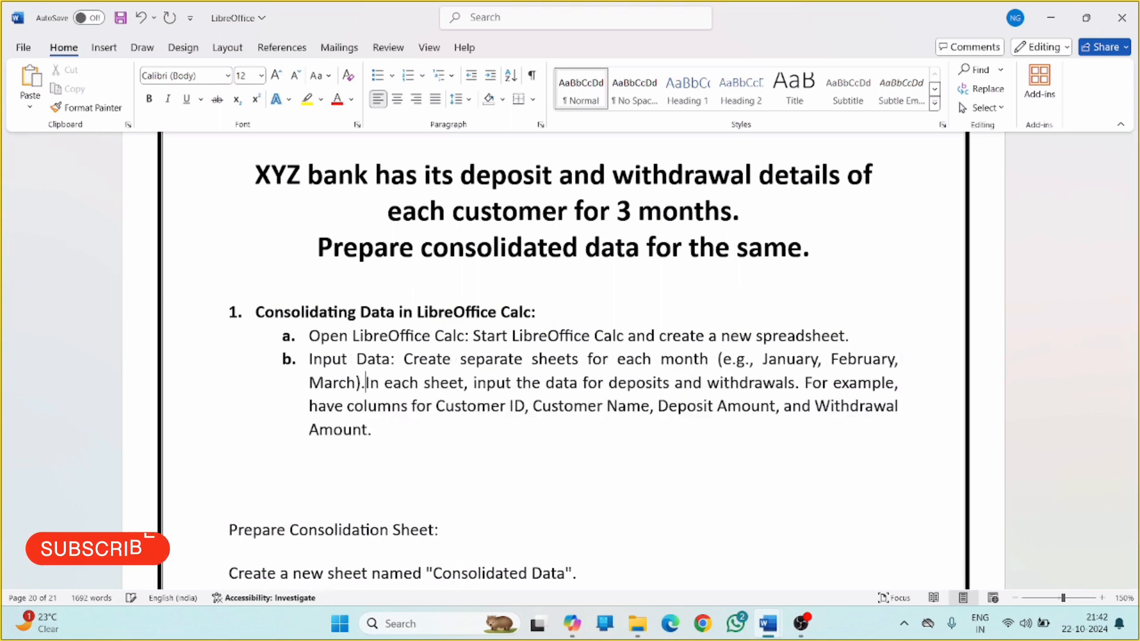
{"action": "key", "text": "Return"}
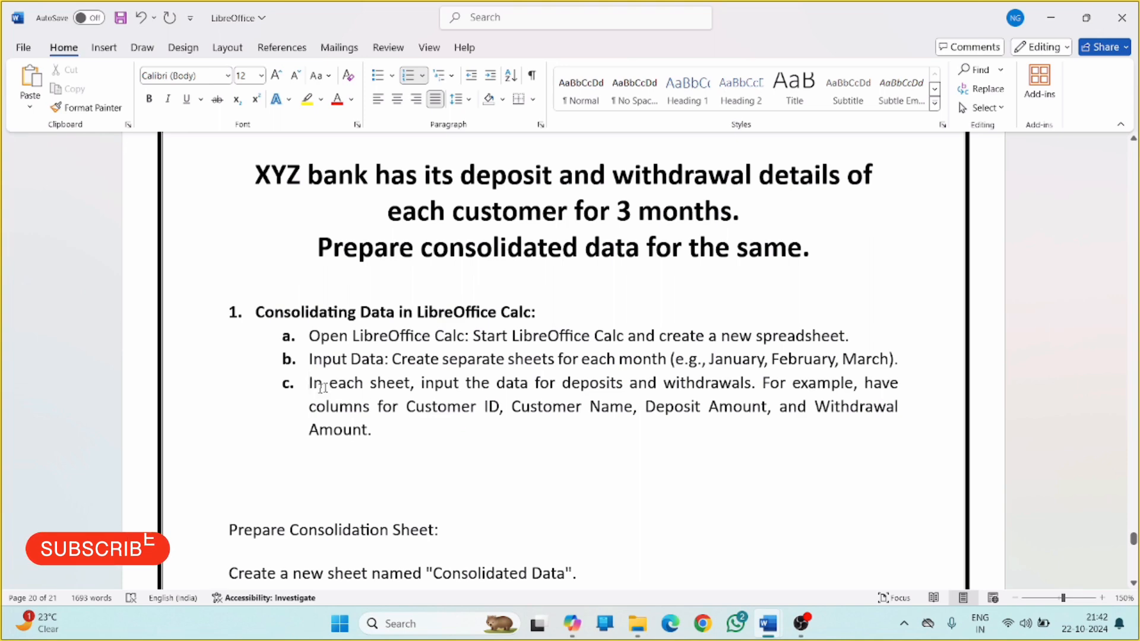
{"action": "key", "text": "BackSpace"}
{"action": "key", "text": "BackSpace"}
{"action": "key", "text": "BackSpace"}
{"action": "key", "text": "BackSpace"}
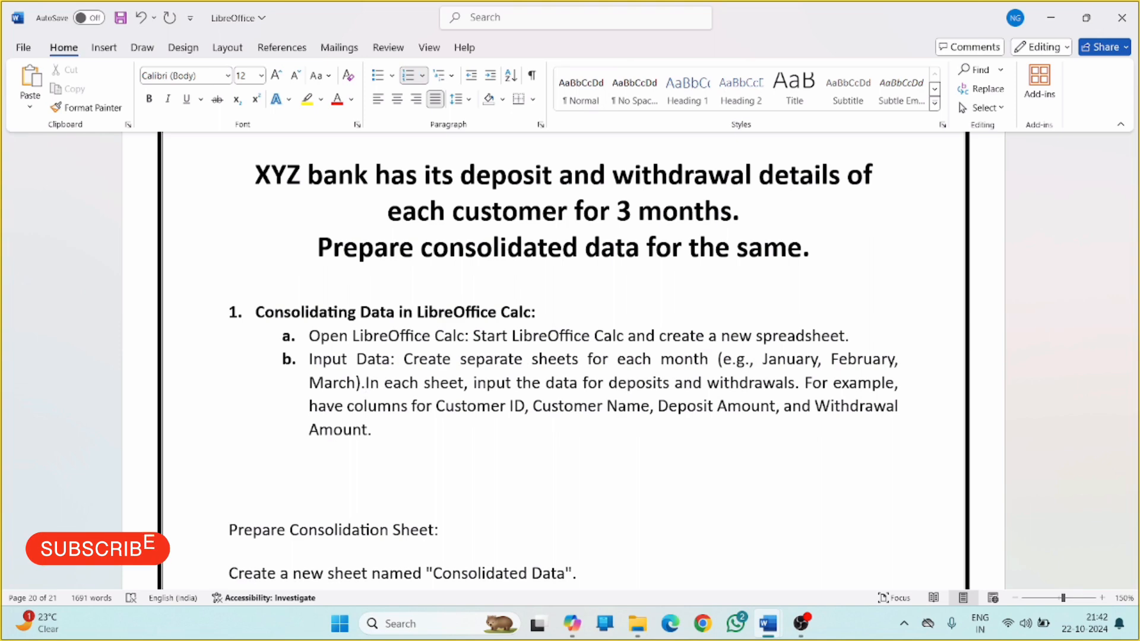
Remove the empty lines between sub-item b and the "Prepare Consolidation Sheet:" line.
{"action": "scroll", "coordinate": [231, 440], "scroll_direction": "down", "scroll_amount": 3}
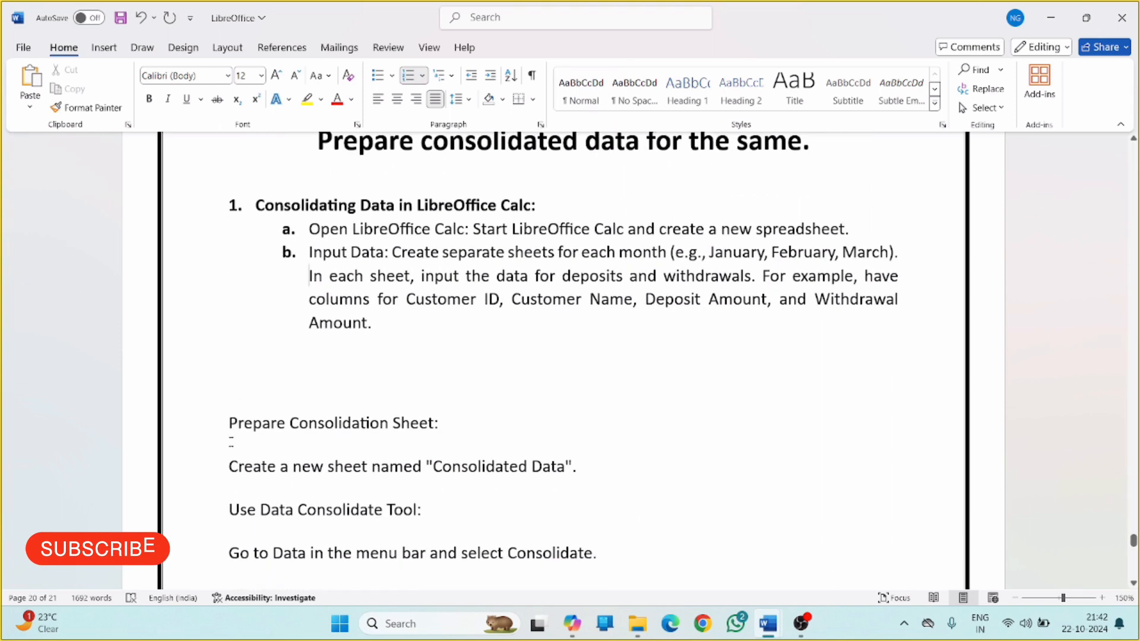
{"action": "left_click", "coordinate": [229, 423]}
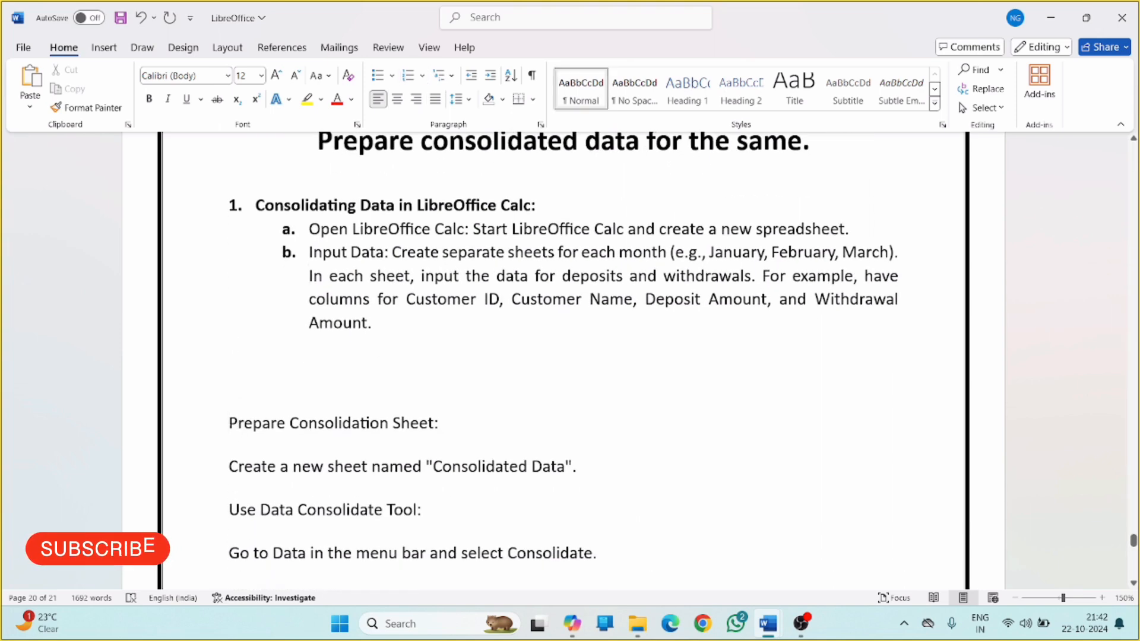
{"action": "key", "text": "BackSpace"}
{"action": "key", "text": "BackSpace"}
{"action": "key", "text": "BackSpace"}
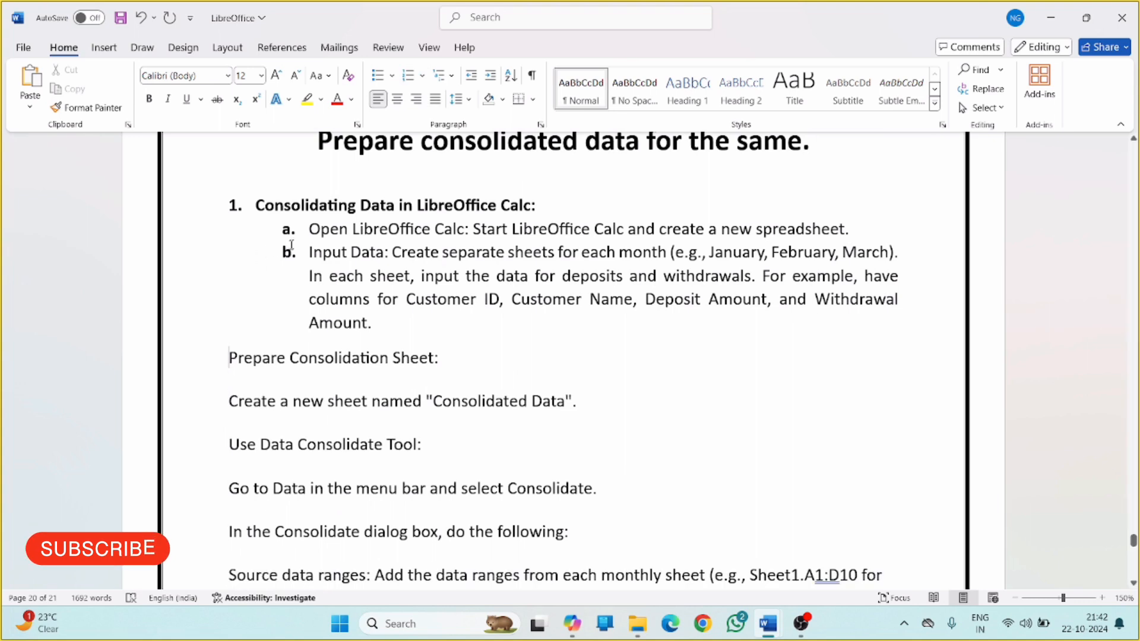
{"action": "left_click", "coordinate": [258, 202]}
{"action": "left_click", "coordinate": [107, 108]}
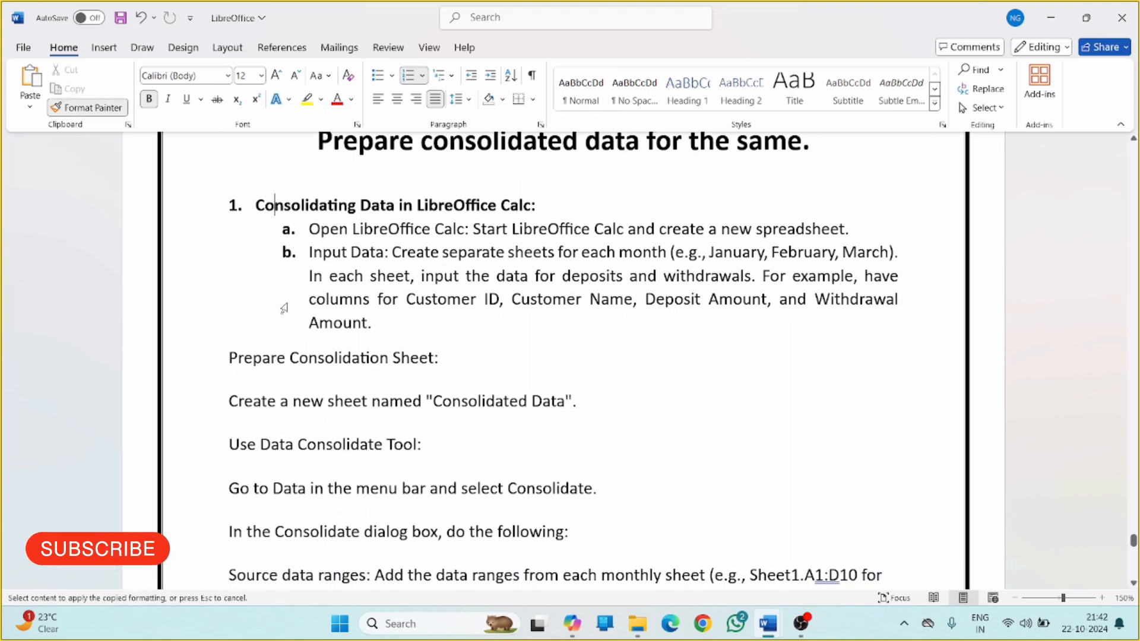
{"action": "left_click_drag", "start_coordinate": [445, 360], "coordinate": [169, 344]}
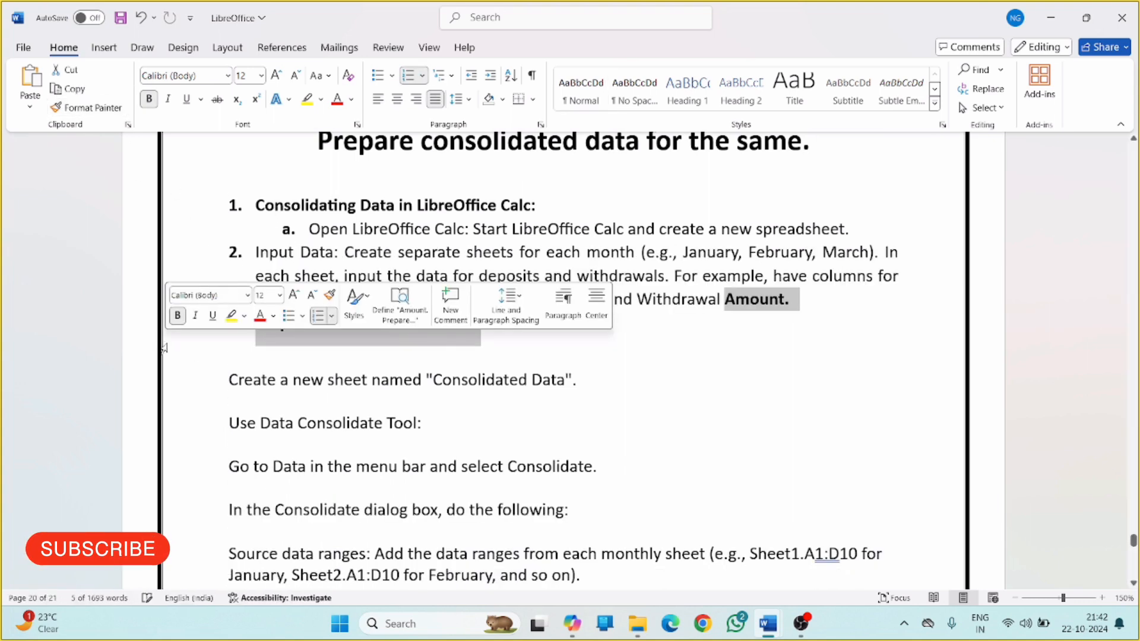
{"action": "left_click", "coordinate": [579, 380]}
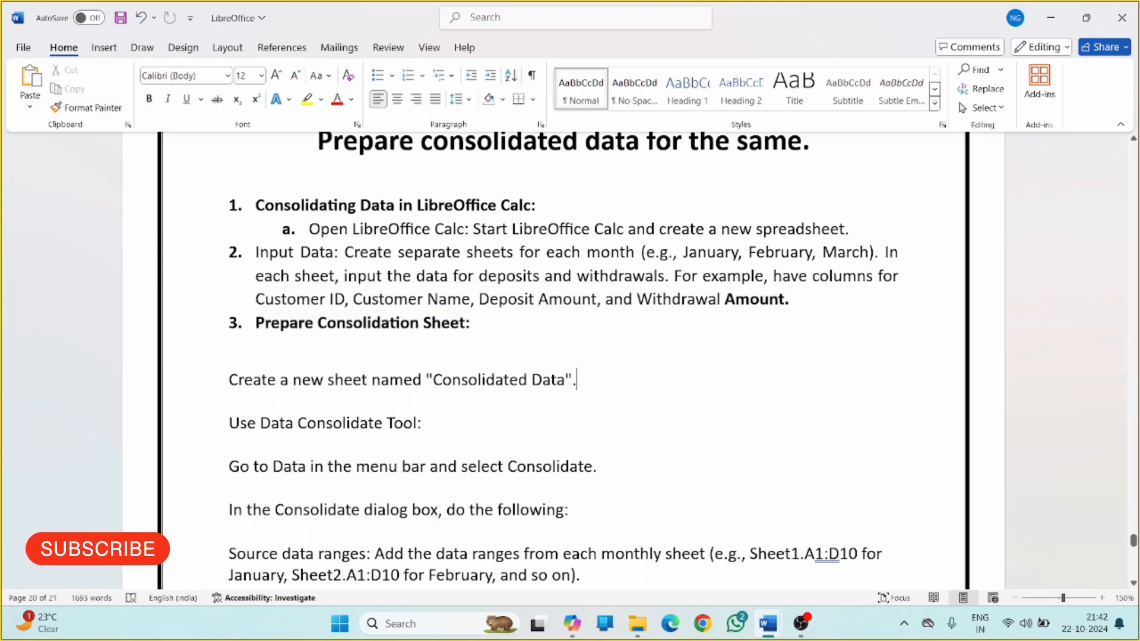
{"action": "key", "text": "ctrl+z"}
{"action": "left_click", "coordinate": [354, 321]}
{"action": "left_click", "coordinate": [275, 205]}
{"action": "left_click", "coordinate": [22, 68]}
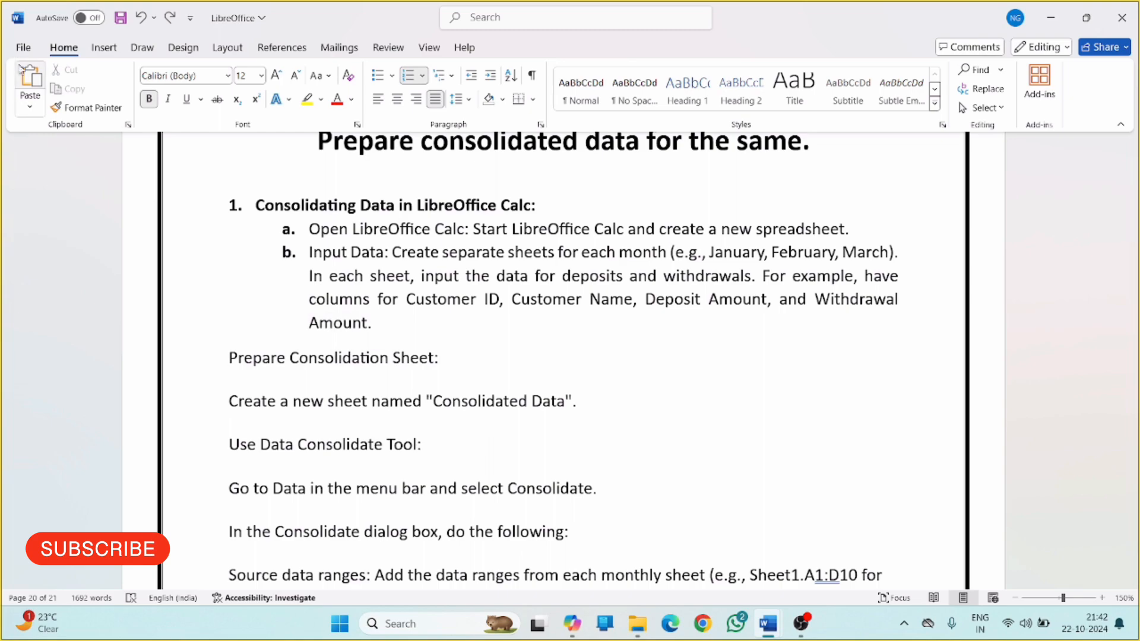
{"action": "key", "text": "ctrl+z"}
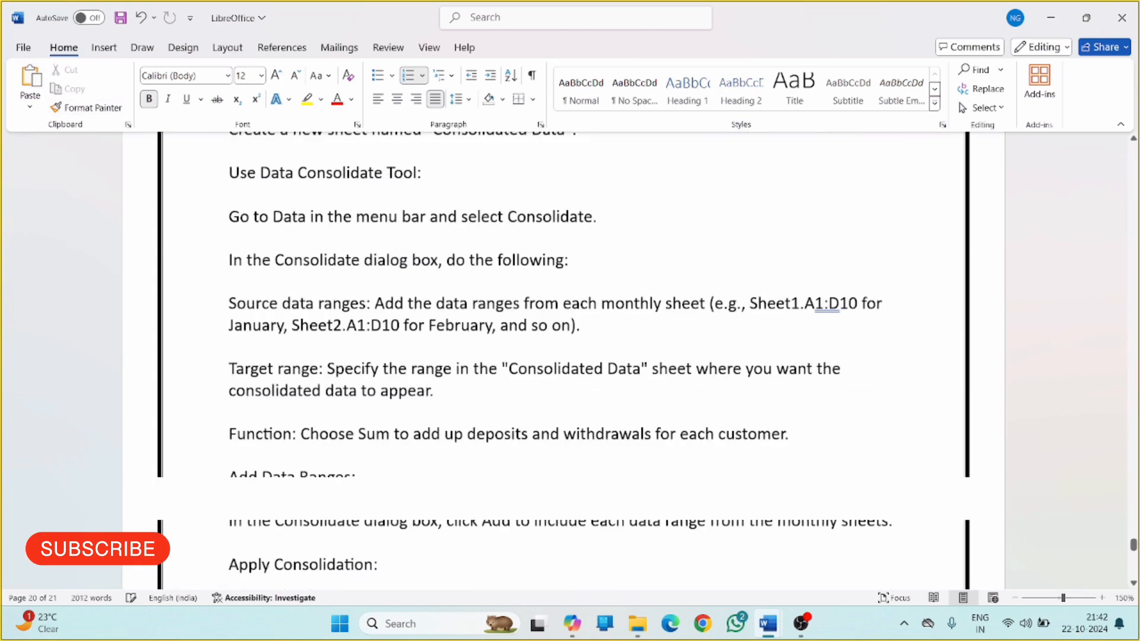
Copy the first heading's formatting to "Prepare Consolidation Sheet:" to make it bold item 2, and remove the empty numbered item below it.
{"action": "left_click", "coordinate": [113, 108]}
{"action": "left_click_drag", "start_coordinate": [224, 320], "coordinate": [428, 333]}
{"action": "left_click", "coordinate": [284, 351]}
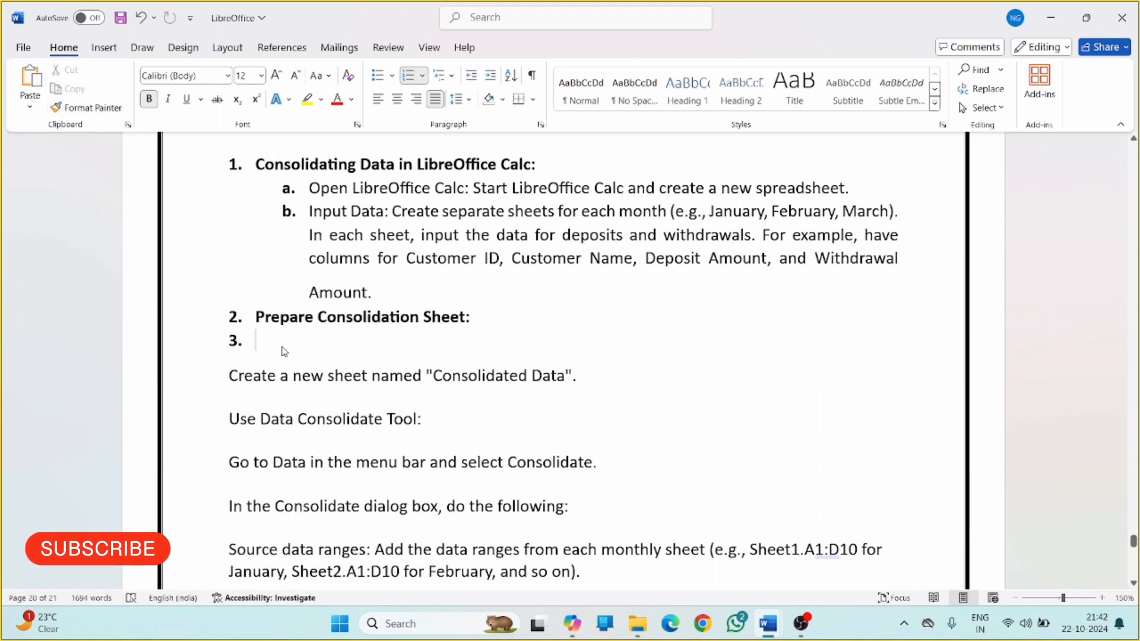
{"action": "key", "text": "BackSpace"}
{"action": "key", "text": "BackSpace"}
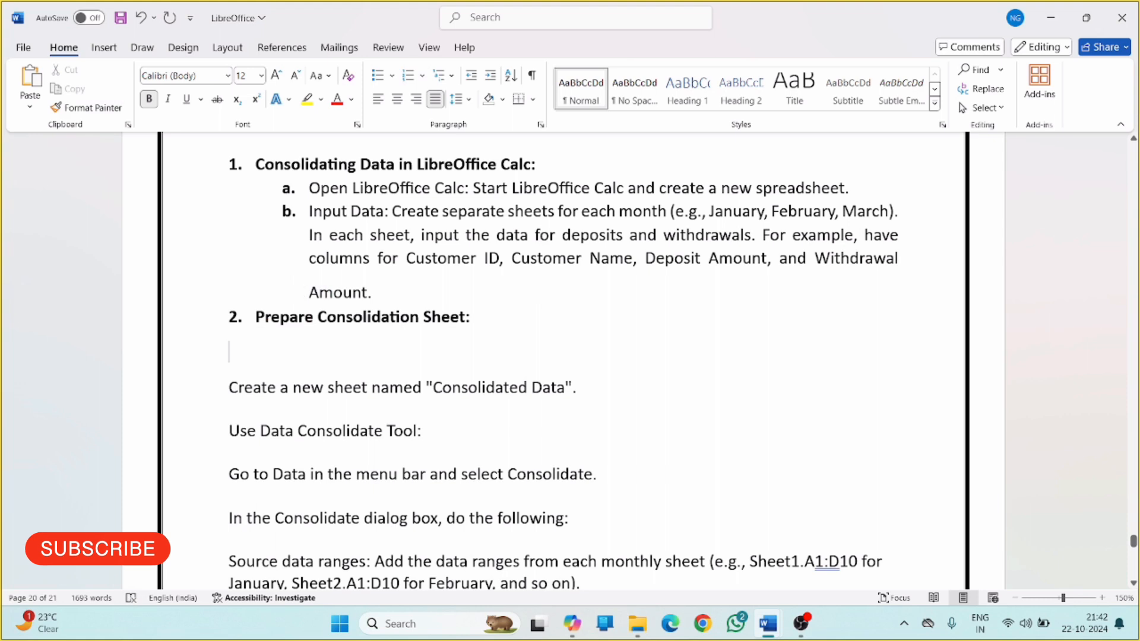
Rejoin the split-off word "Amount." to "Withdrawal" at the end of sub-item b under item 1, separated by a space.
{"action": "left_click", "coordinate": [303, 298]}
{"action": "key", "text": "BackSpace"}
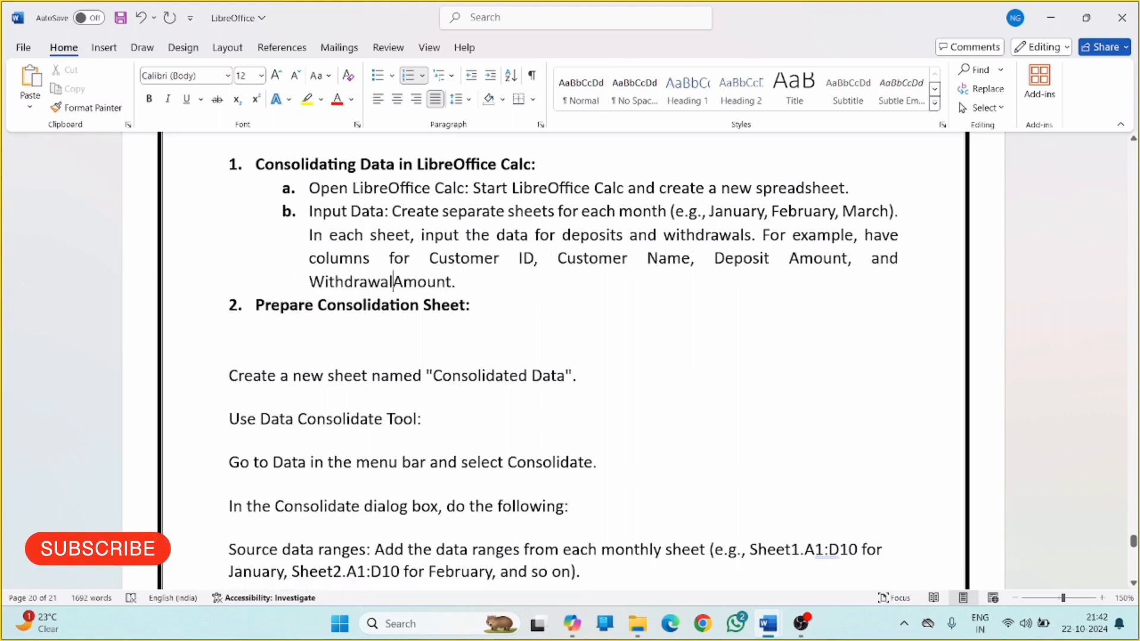
{"action": "left_click", "coordinate": [419, 331]}
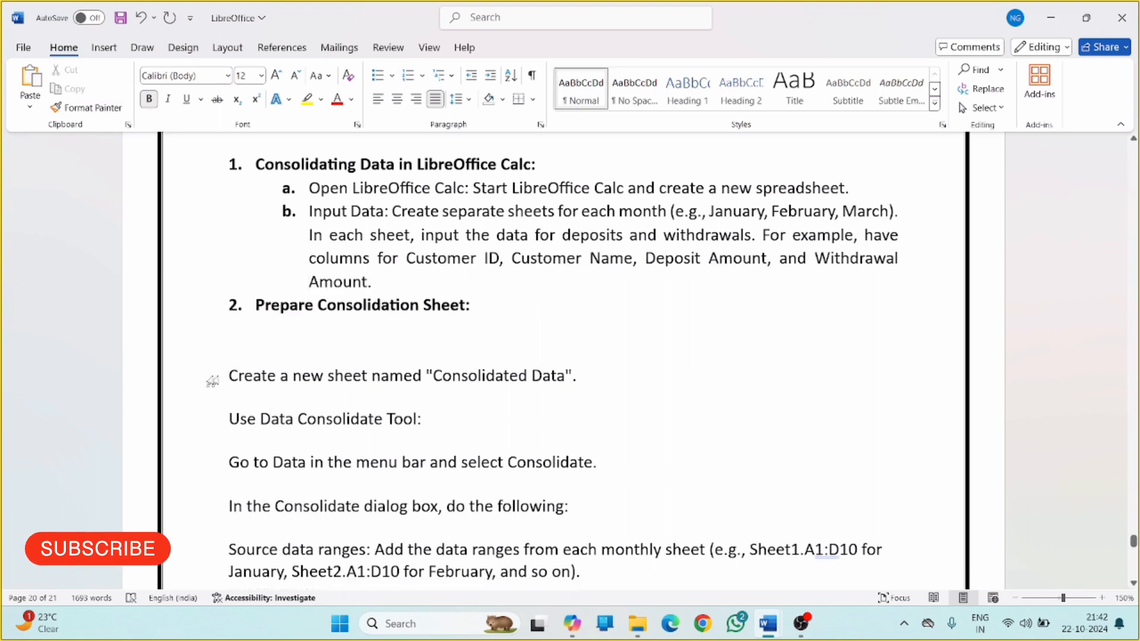
Make the "Create a new sheet named "Consolidated Data"." line sub-item a directly below item 2.
{"action": "left_click", "coordinate": [229, 375]}
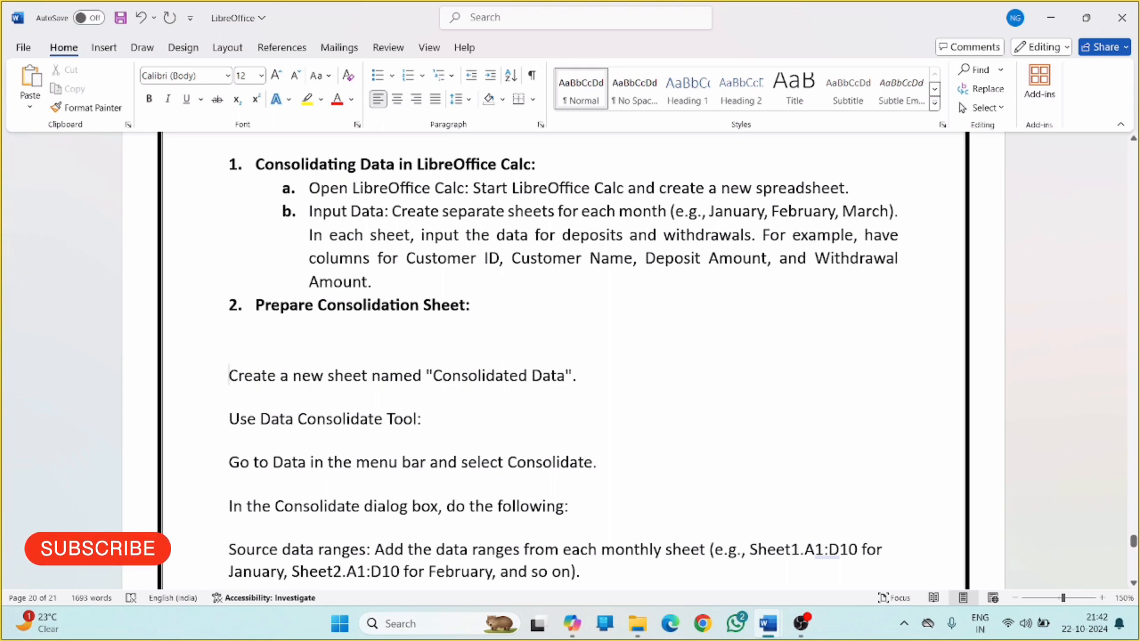
{"action": "key", "text": "BackSpace"}
{"action": "key", "text": "BackSpace"}
{"action": "key", "text": "Return"}
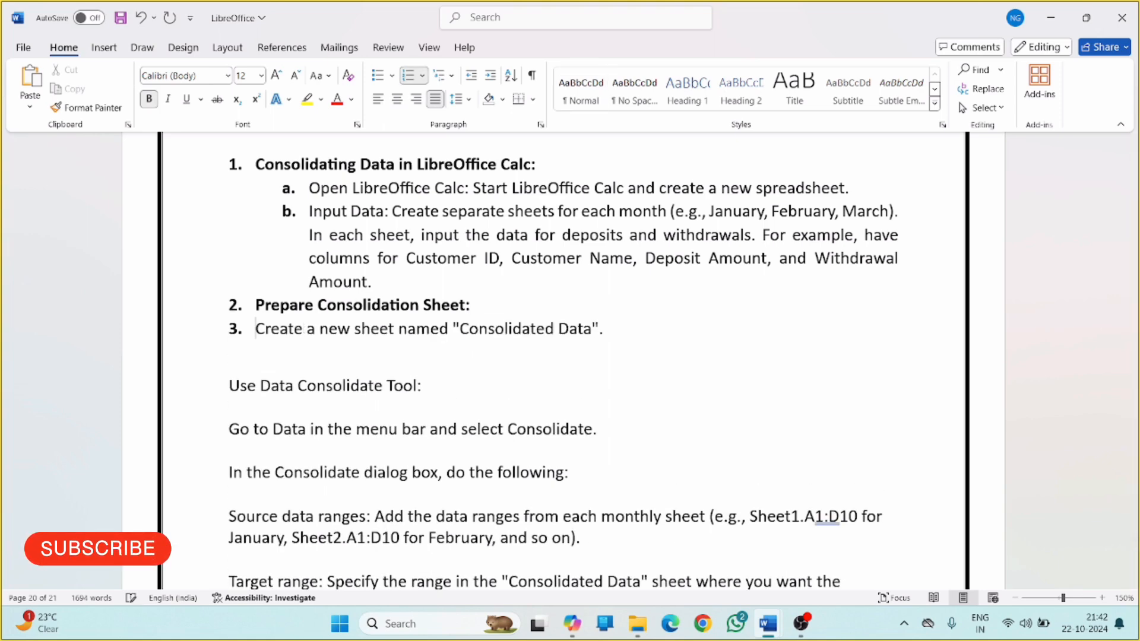
{"action": "key", "text": "Tab"}
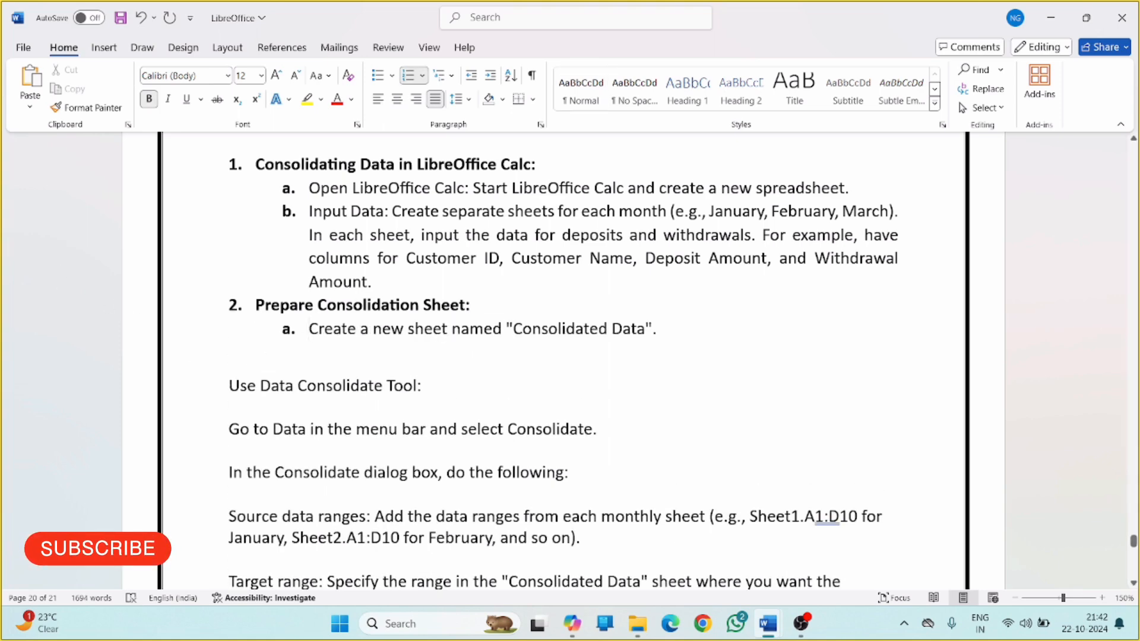
Turn "Use Data Consolidate Tool:" into sub-item b and join "Go to Data in the menu bar and select Consolidate." to its end.
{"action": "left_click", "coordinate": [229, 386]}
{"action": "key", "text": "BackSpace"}
{"action": "key", "text": "BackSpace"}
{"action": "key", "text": "Return"}
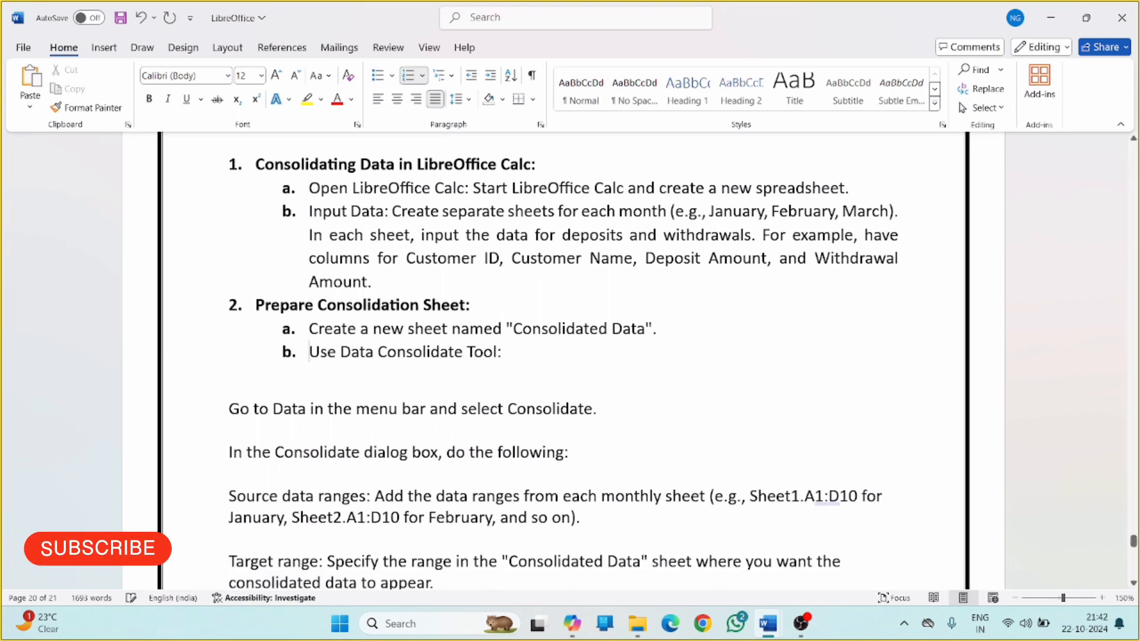
{"action": "left_click", "coordinate": [229, 409]}
{"action": "key", "text": "BackSpace"}
{"action": "key", "text": "BackSpace"}
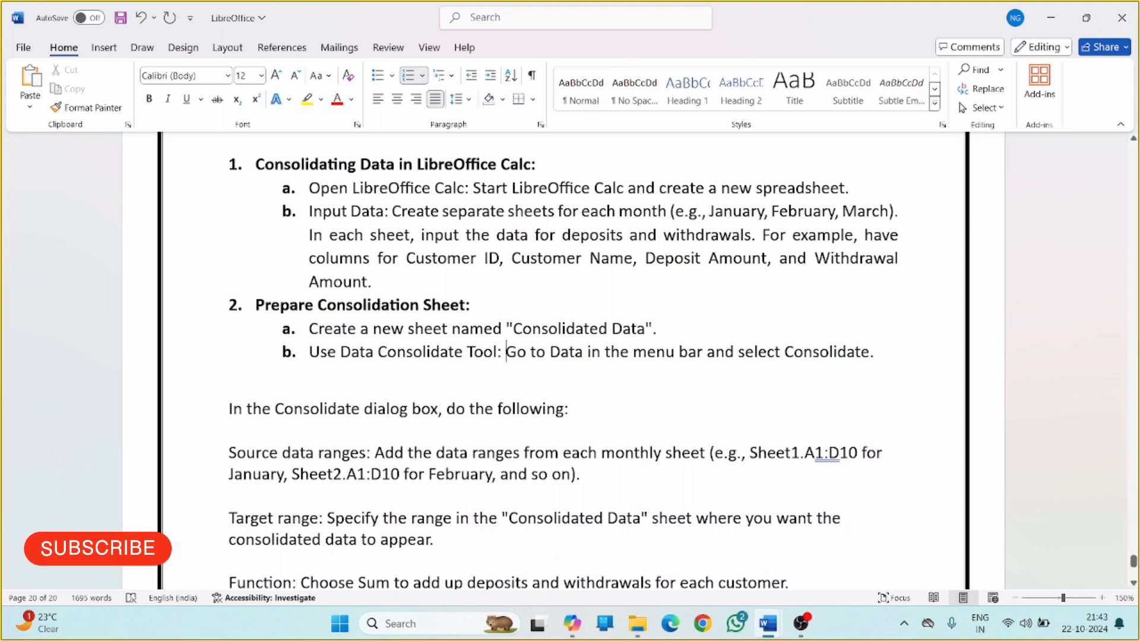
Turn the "In the Consolidate dialog box, do the following:" and "Source data ranges" paragraphs into sub-items c and d of item 2.
{"action": "left_click", "coordinate": [230, 409]}
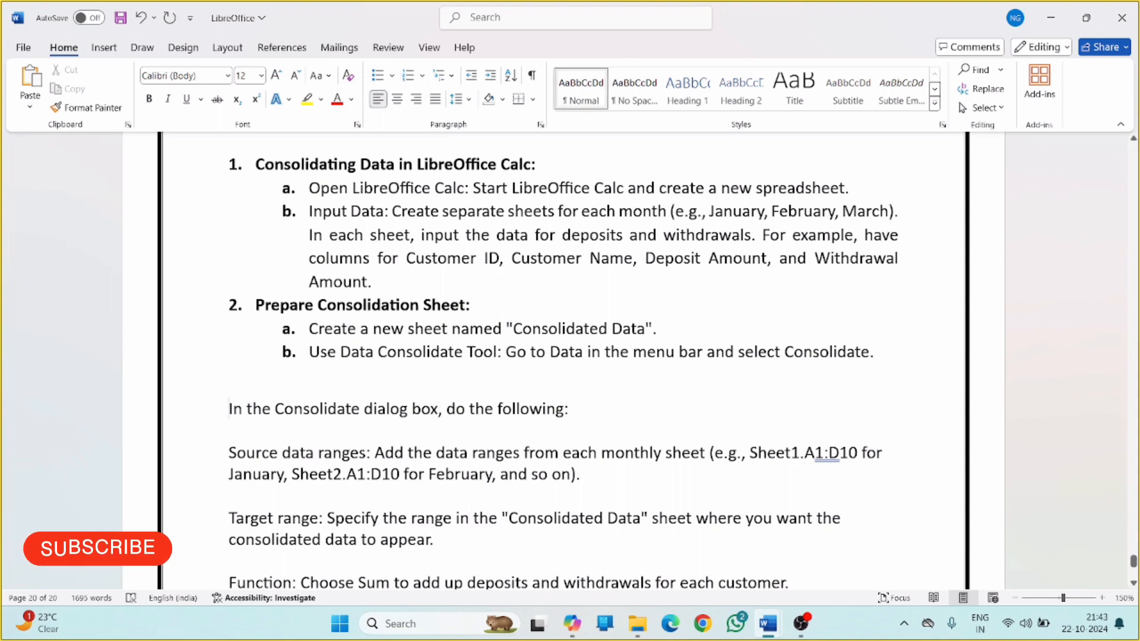
{"action": "key", "text": "BackSpace"}
{"action": "key", "text": "BackSpace"}
{"action": "key", "text": "Return"}
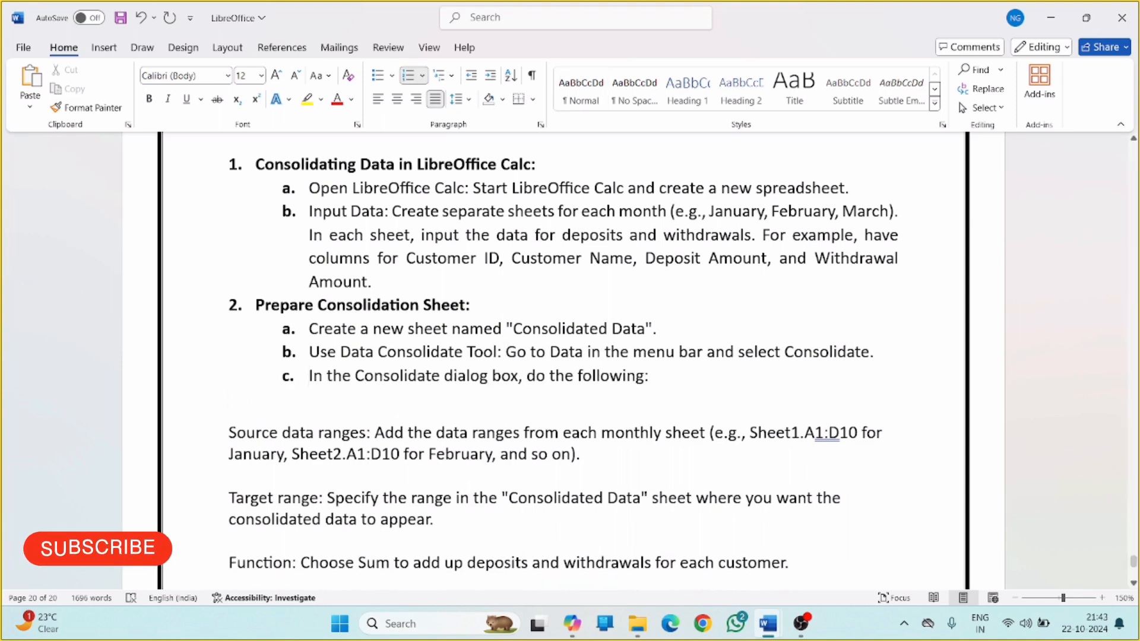
{"action": "left_click", "coordinate": [228, 433]}
{"action": "key", "text": "BackSpace"}
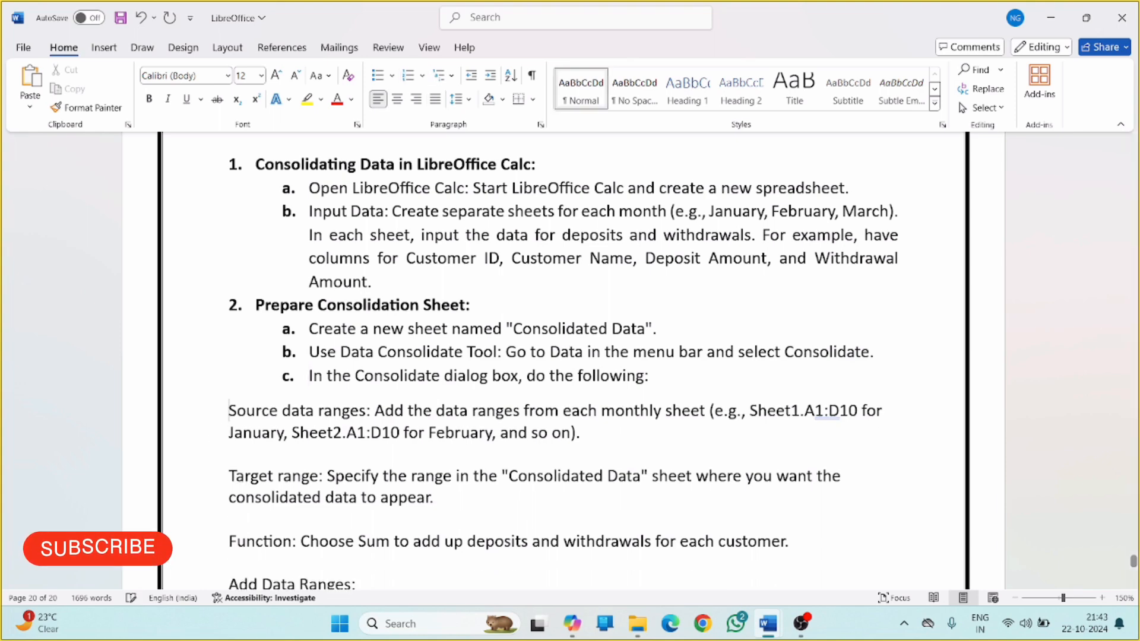
{"action": "key", "text": "BackSpace"}
{"action": "key", "text": "Return"}
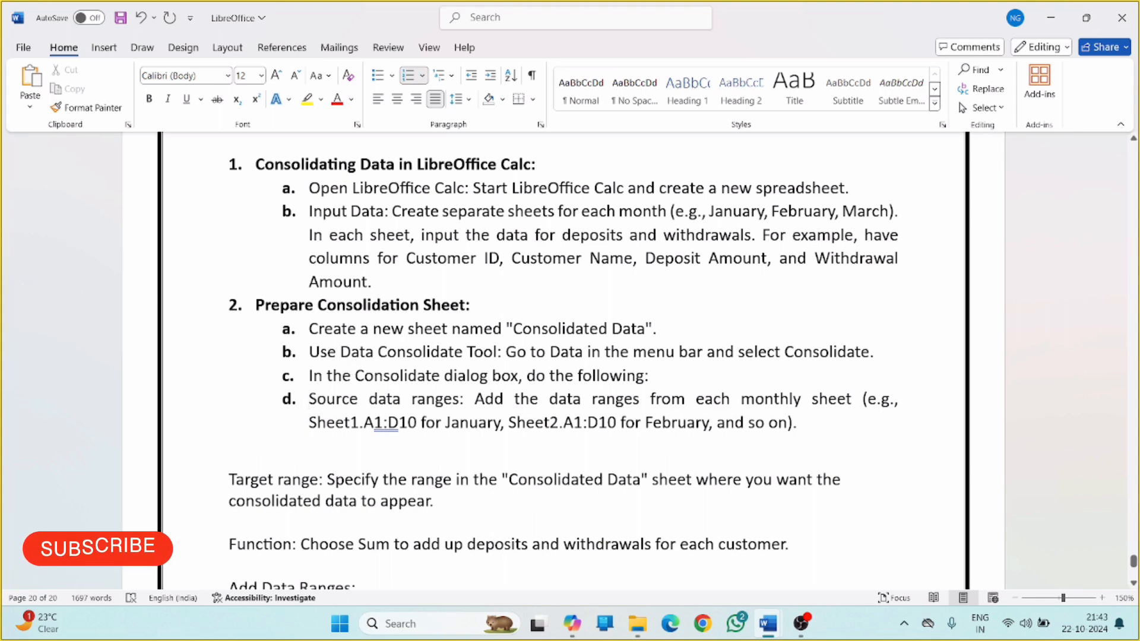
Turn the "Target range" and "Function" paragraphs into sub-items e and f of item 2.
{"action": "left_click", "coordinate": [230, 479]}
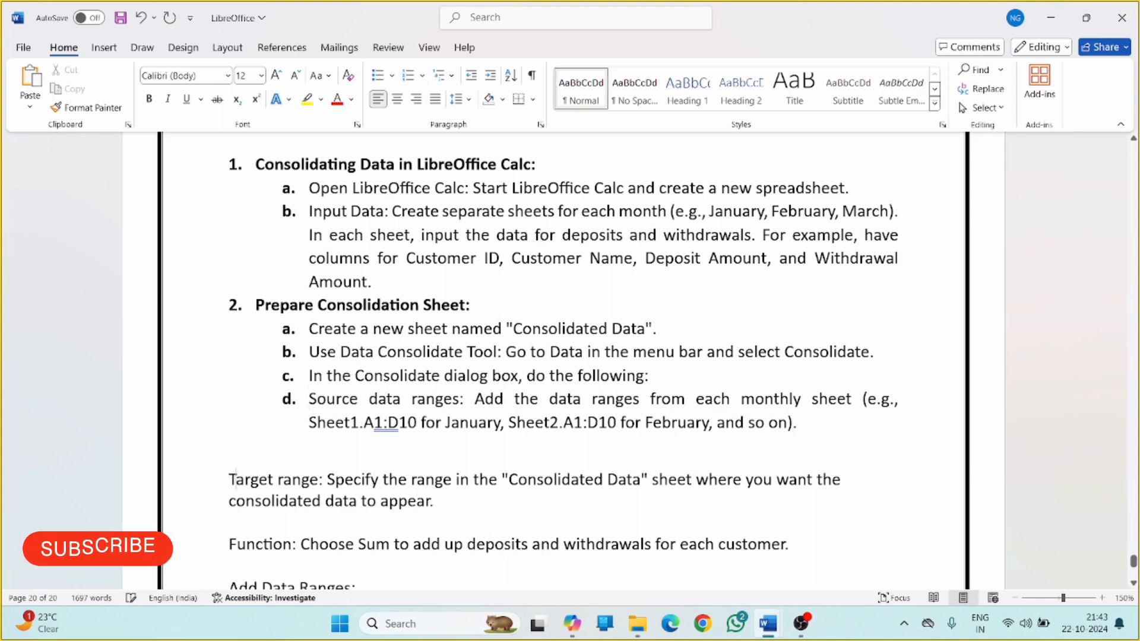
{"action": "key", "text": "BackSpace"}
{"action": "key", "text": "BackSpace"}
{"action": "key", "text": "Return"}
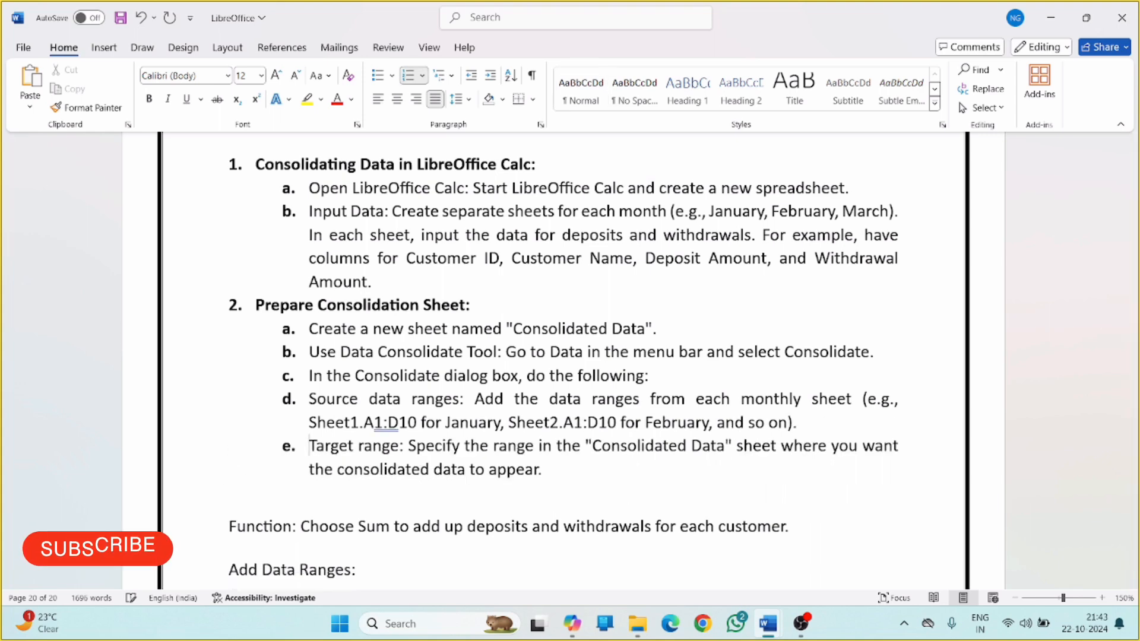
{"action": "left_click", "coordinate": [230, 526]}
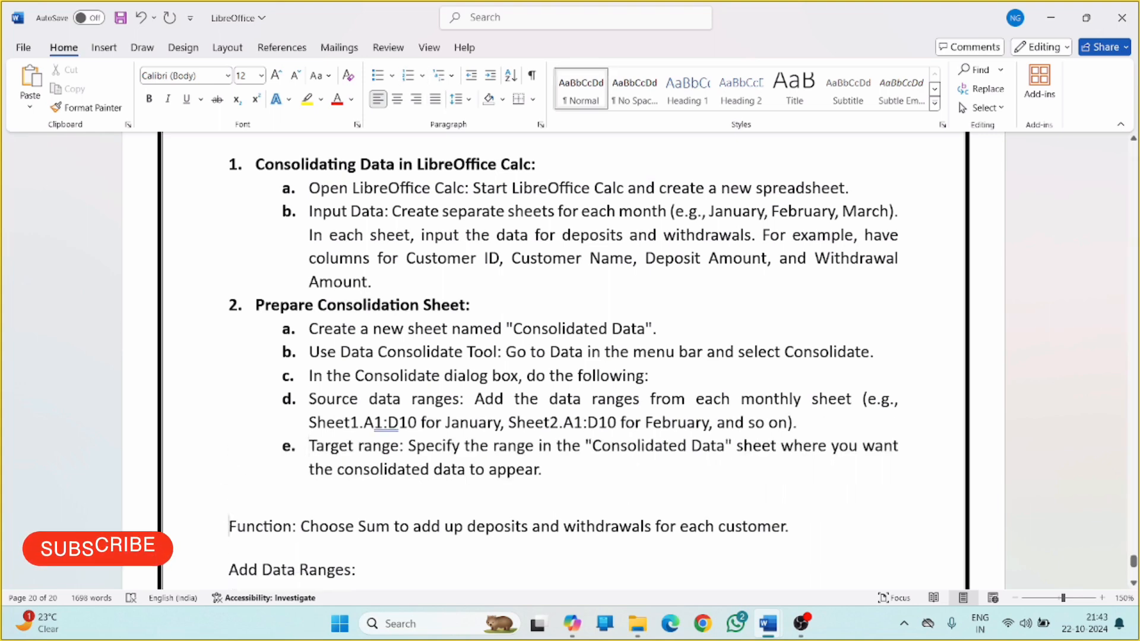
{"action": "key", "text": "BackSpace"}
{"action": "key", "text": "BackSpace"}
{"action": "key", "text": "Return"}
Turn "Add Data Ranges:" into sub-item g and join the sentence about including each monthly data range to its end.
{"action": "scroll", "coordinate": [242, 521], "scroll_direction": "down", "scroll_amount": 1}
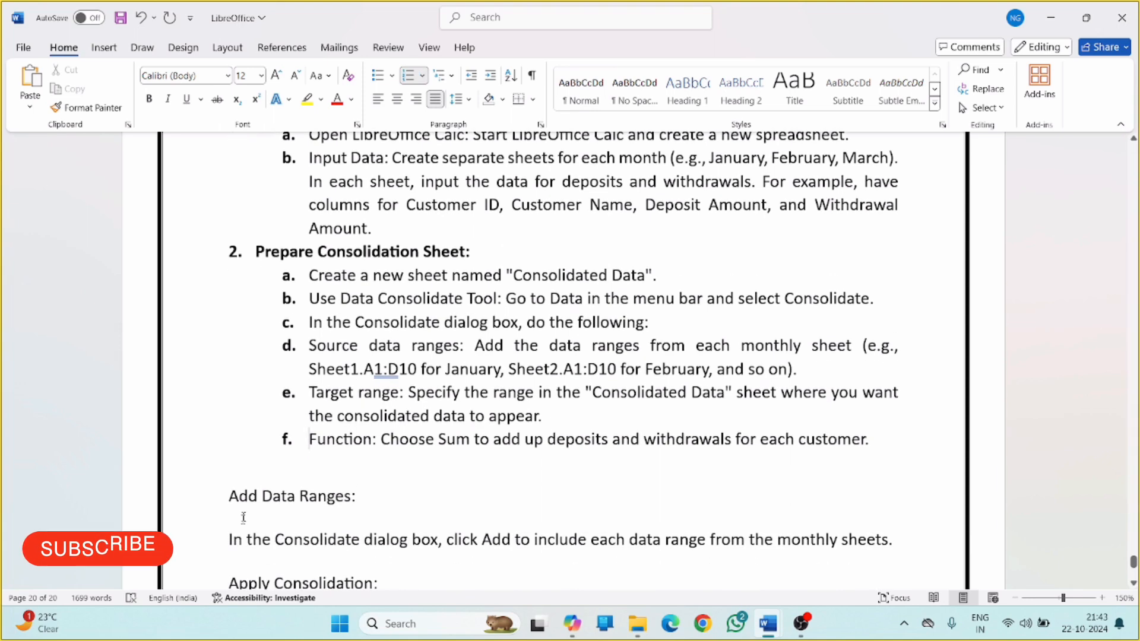
{"action": "left_click", "coordinate": [226, 496]}
{"action": "key", "text": "BackSpace"}
{"action": "key", "text": "BackSpace"}
{"action": "key", "text": "Return"}
{"action": "left_click", "coordinate": [229, 520]}
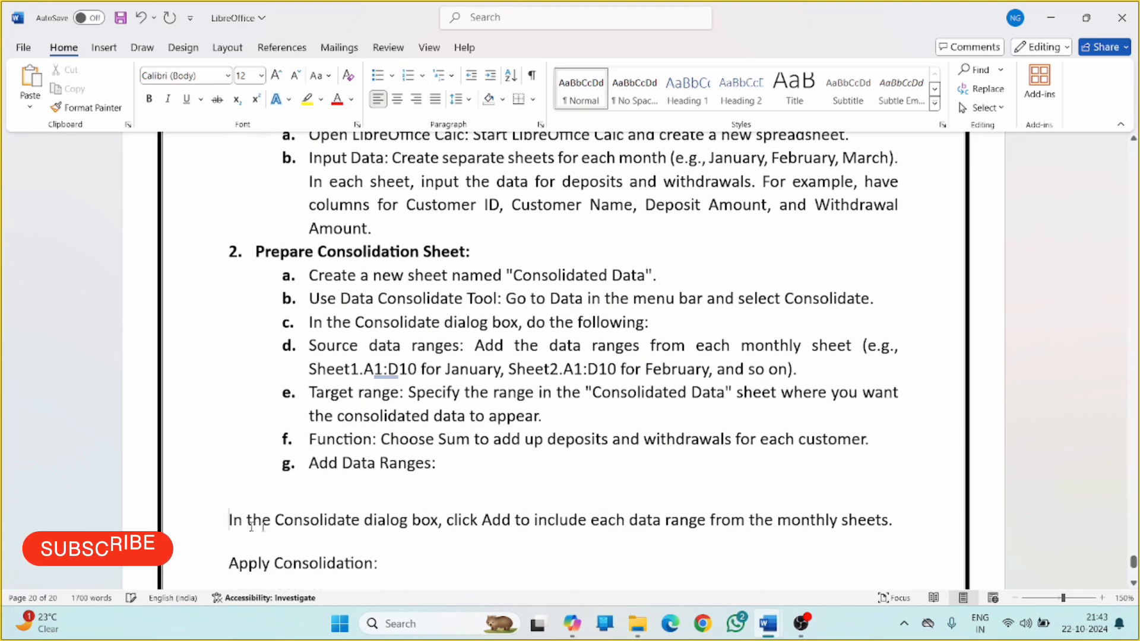
{"action": "scroll", "coordinate": [229, 520], "scroll_direction": "down", "scroll_amount": 1}
{"action": "key", "text": "BackSpace"}
{"action": "key", "text": "BackSpace"}
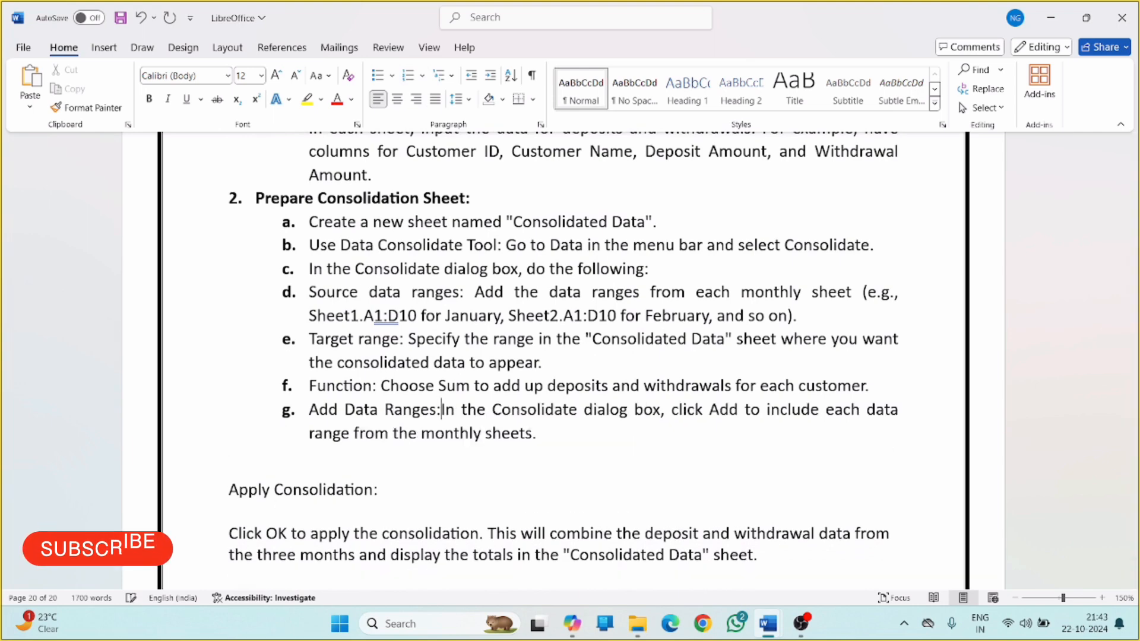
Turn "Apply Consolidation:" into sub-item h and join the "Click OK to apply the consolidation" paragraph to its end.
{"action": "scroll", "coordinate": [309, 482], "scroll_direction": "down", "scroll_amount": 2}
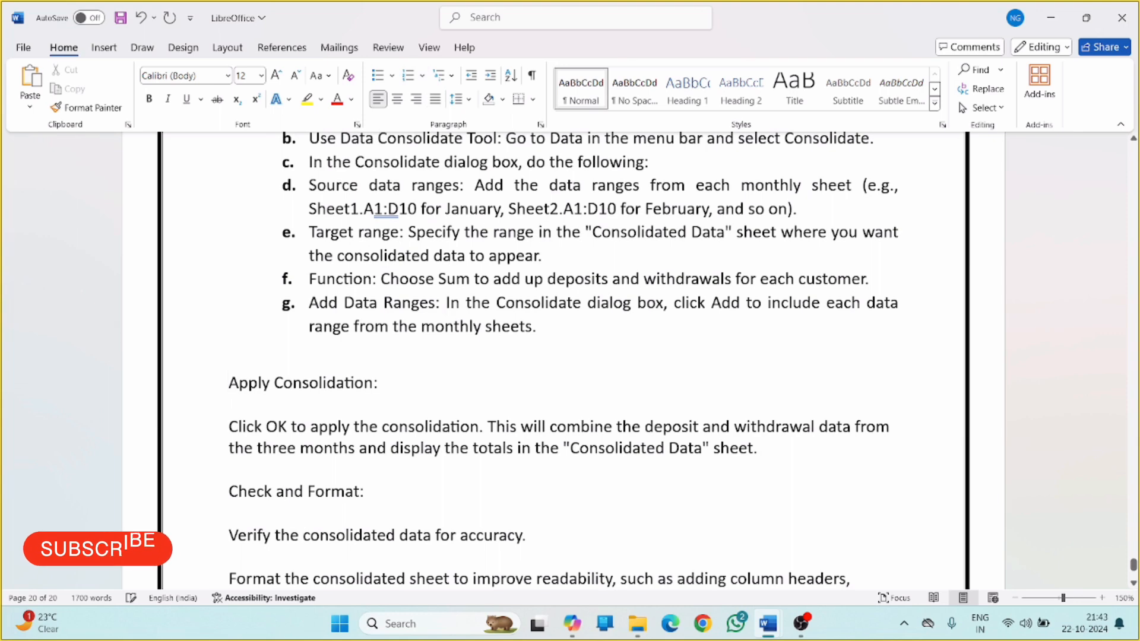
{"action": "key", "text": "BackSpace"}
{"action": "key", "text": "BackSpace"}
{"action": "key", "text": "Return"}
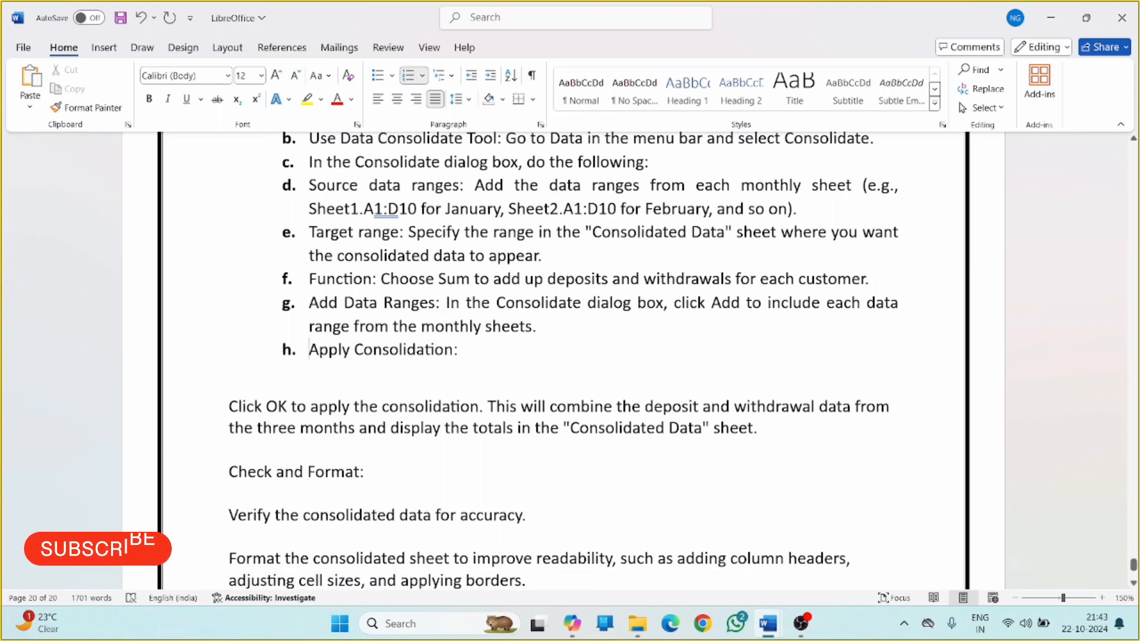
{"action": "left_click", "coordinate": [230, 406]}
{"action": "key", "text": "BackSpace"}
{"action": "key", "text": "BackSpace"}
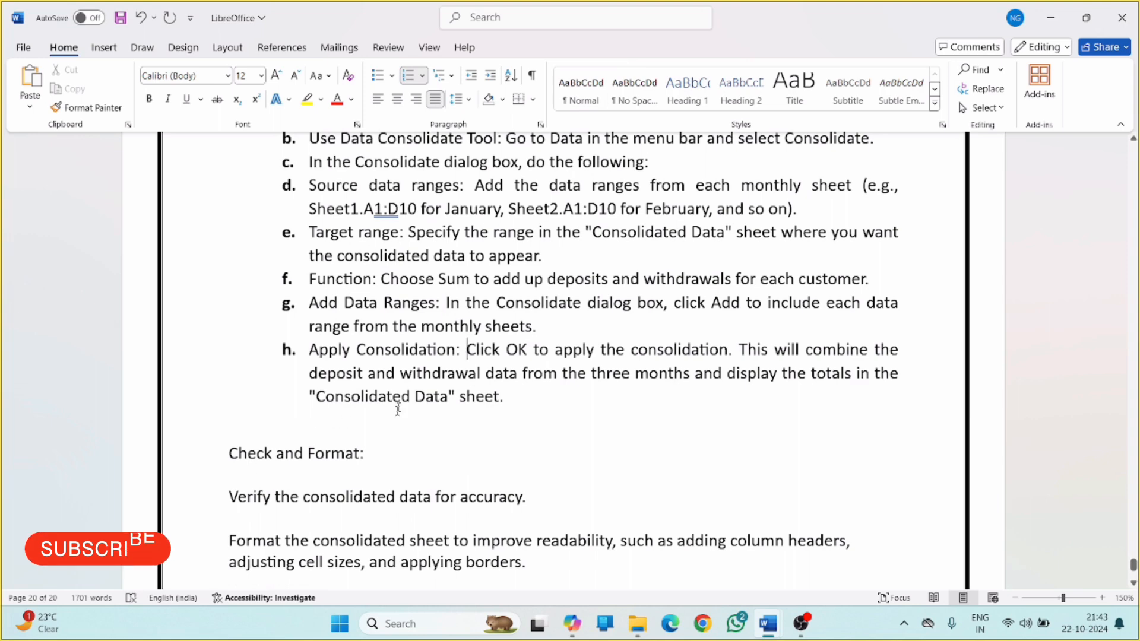
Turn "Check and Format:" into sub-item i of item 2 and join the sentence about verifying the consolidated data to its end.
{"action": "scroll", "coordinate": [429, 460], "scroll_direction": "down", "scroll_amount": 2}
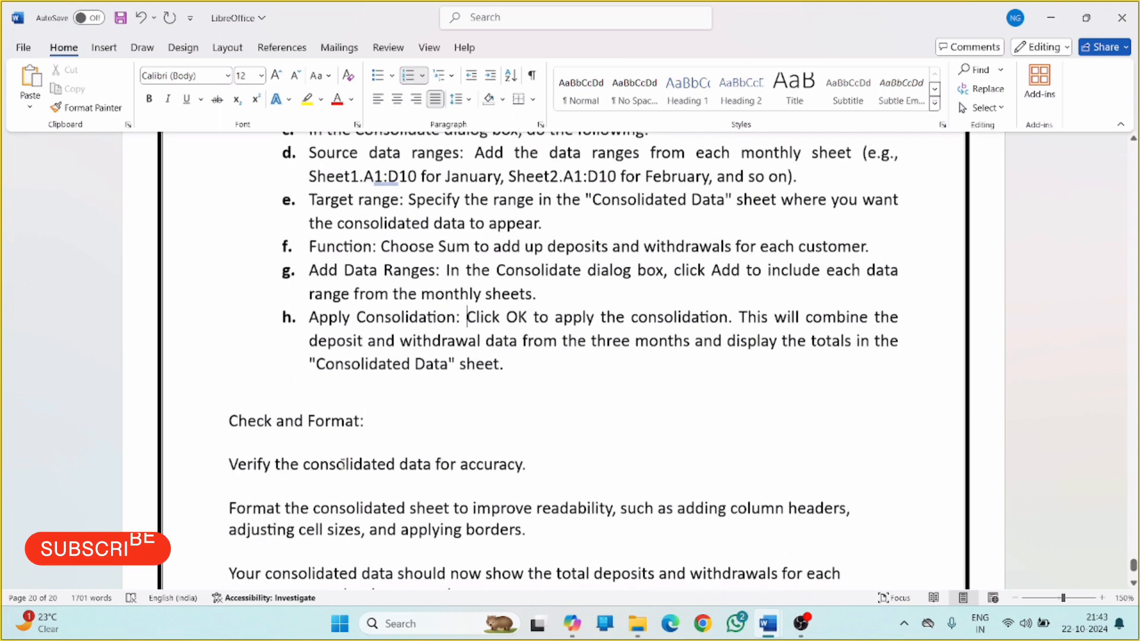
{"action": "scroll", "coordinate": [264, 415], "scroll_direction": "down", "scroll_amount": 2}
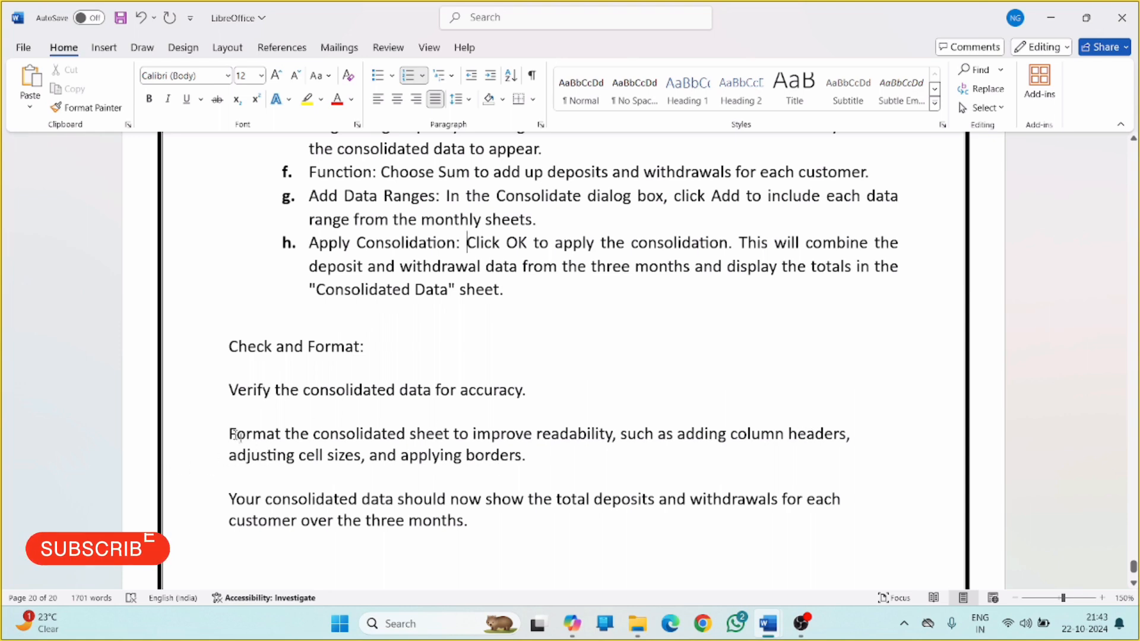
{"action": "left_click", "coordinate": [230, 347]}
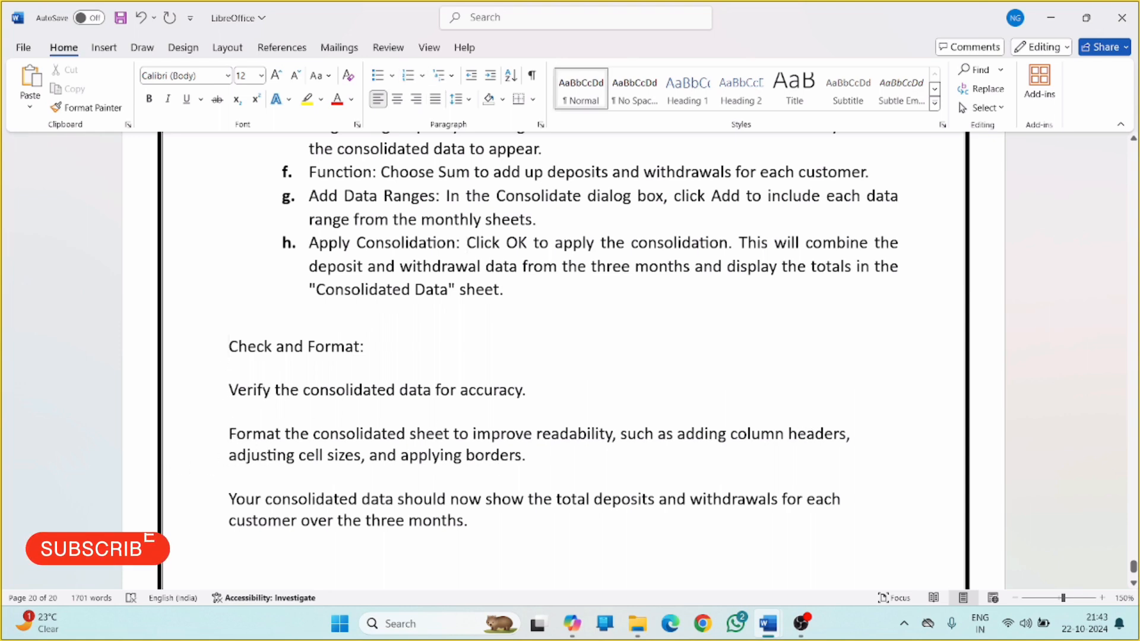
{"action": "key", "text": "BackSpace"}
{"action": "key", "text": "Return"}
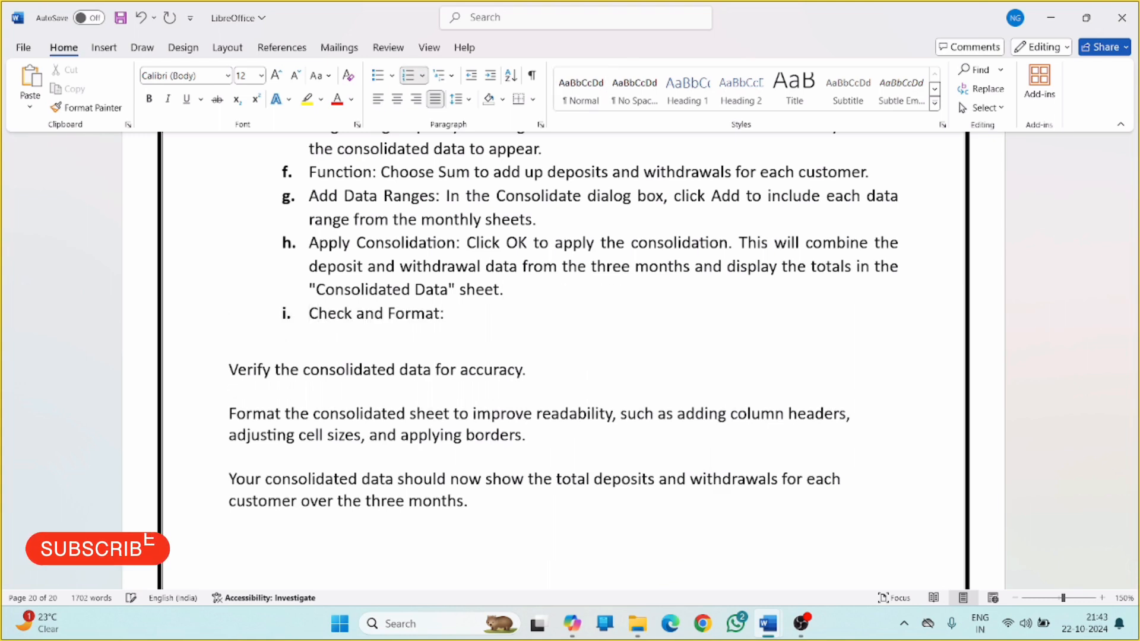
{"action": "left_click", "coordinate": [221, 378]}
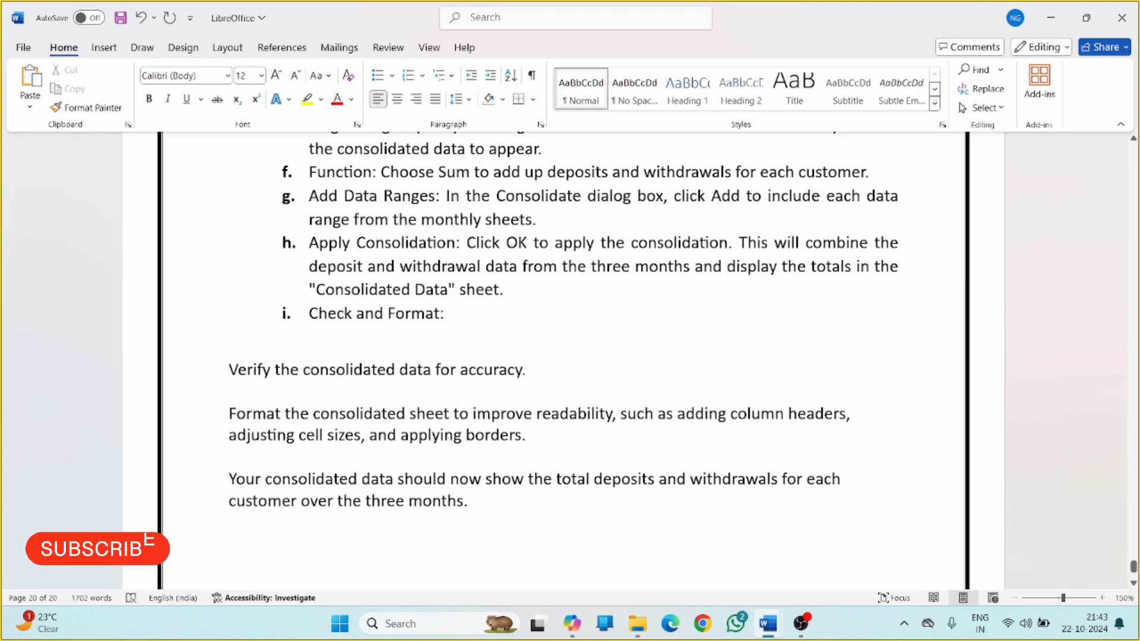
{"action": "key", "text": "BackSpace"}
{"action": "key", "text": "BackSpace"}
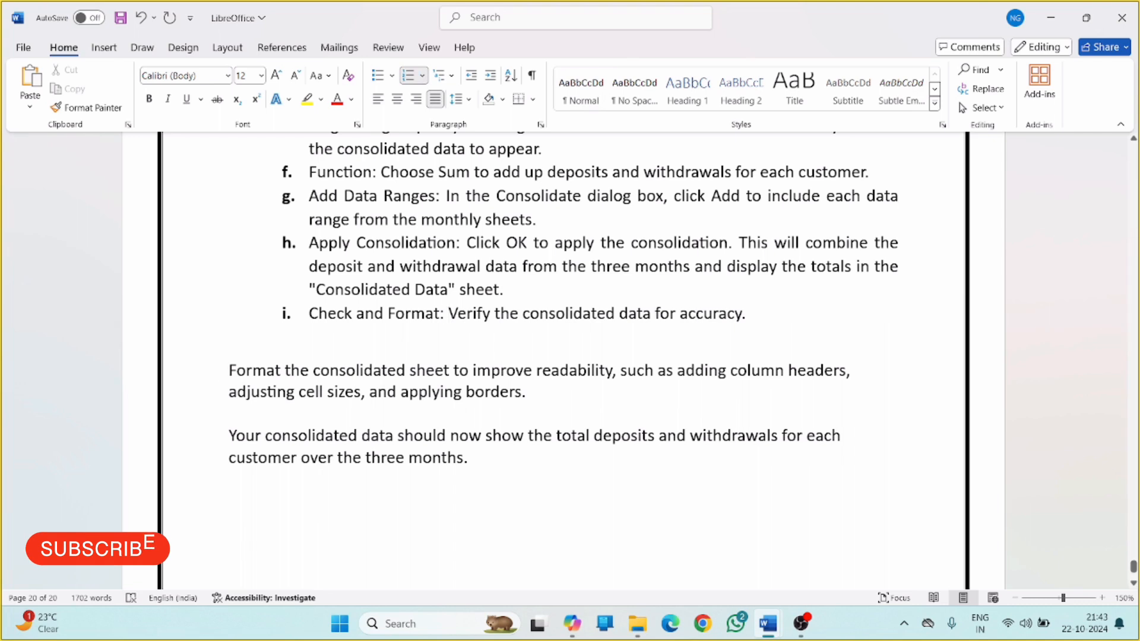
Turn the "Format the consolidated sheet" and "Your consolidated data should now show" paragraphs into the next two sub-items of item 2.
{"action": "left_click", "coordinate": [230, 371]}
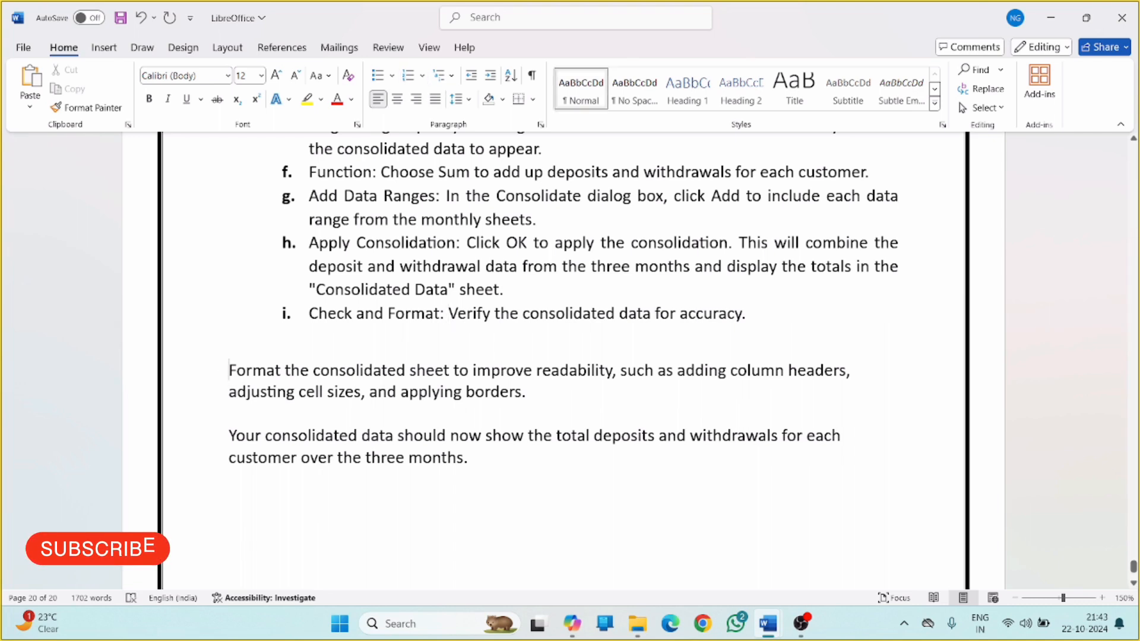
{"action": "key", "text": "BackSpace"}
{"action": "key", "text": "BackSpace"}
{"action": "left_click", "coordinate": [229, 424]}
{"action": "key", "text": "BackSpace"}
{"action": "key", "text": "BackSpace"}
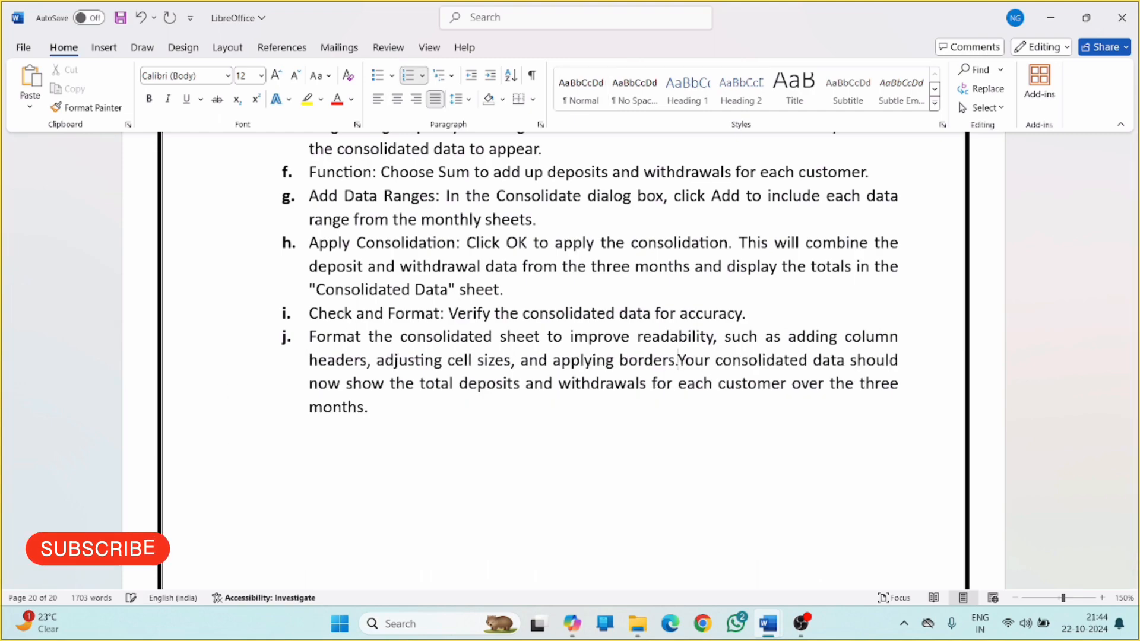
{"action": "key", "text": "Return"}
Save the document with the newly formatted consolidation list.
{"action": "scroll", "coordinate": [224, 467], "scroll_direction": "up", "scroll_amount": 3}
{"action": "scroll", "coordinate": [225, 468], "scroll_direction": "up", "scroll_amount": 3}
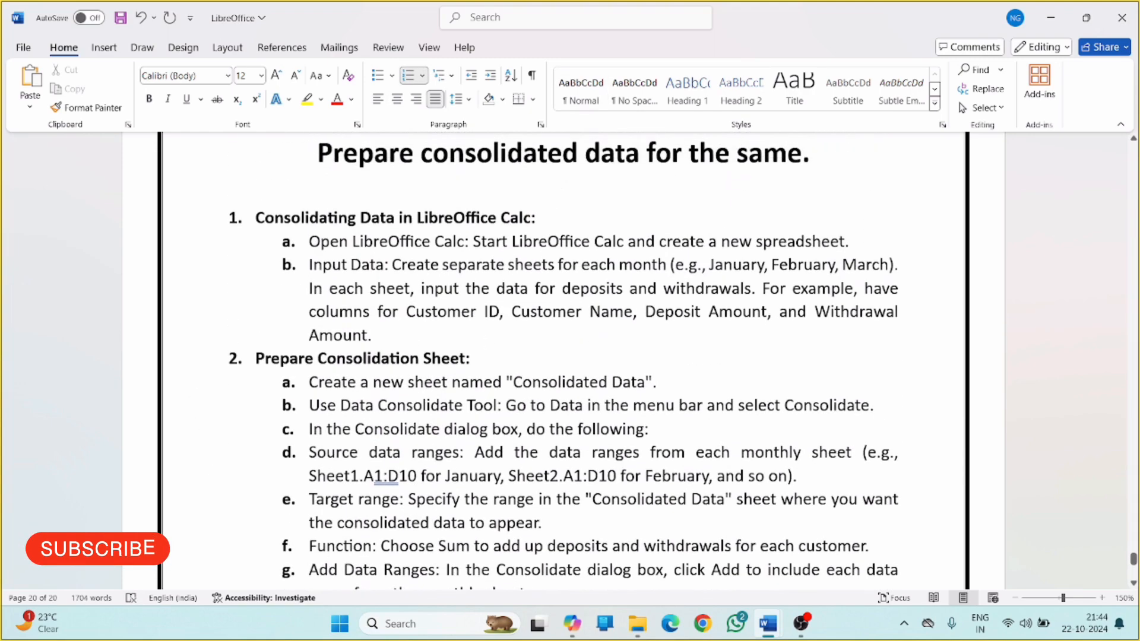
{"action": "key", "text": "ctrl+s"}
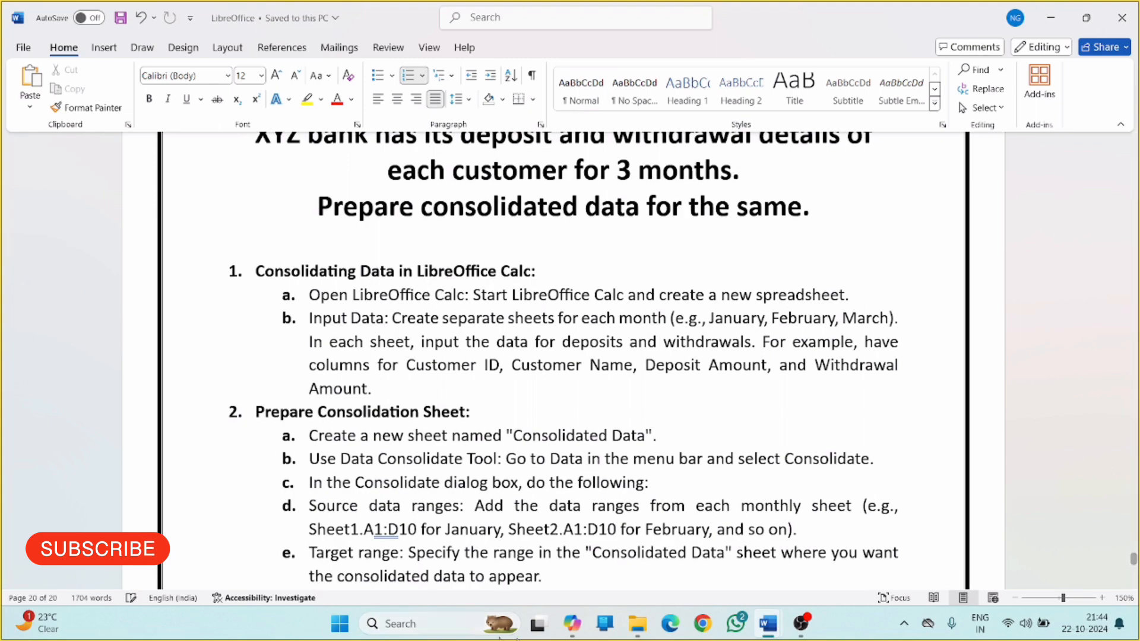
Switch to Copilot and look at the beginning of its answer on consolidating data in LibreOffice Calc.
{"action": "left_click", "coordinate": [573, 625]}
{"action": "scroll", "coordinate": [571, 355], "scroll_direction": "up", "scroll_amount": 15}
{"action": "scroll", "coordinate": [571, 355], "scroll_direction": "up", "scroll_amount": 3}
{"action": "left_click", "coordinate": [668, 365]}
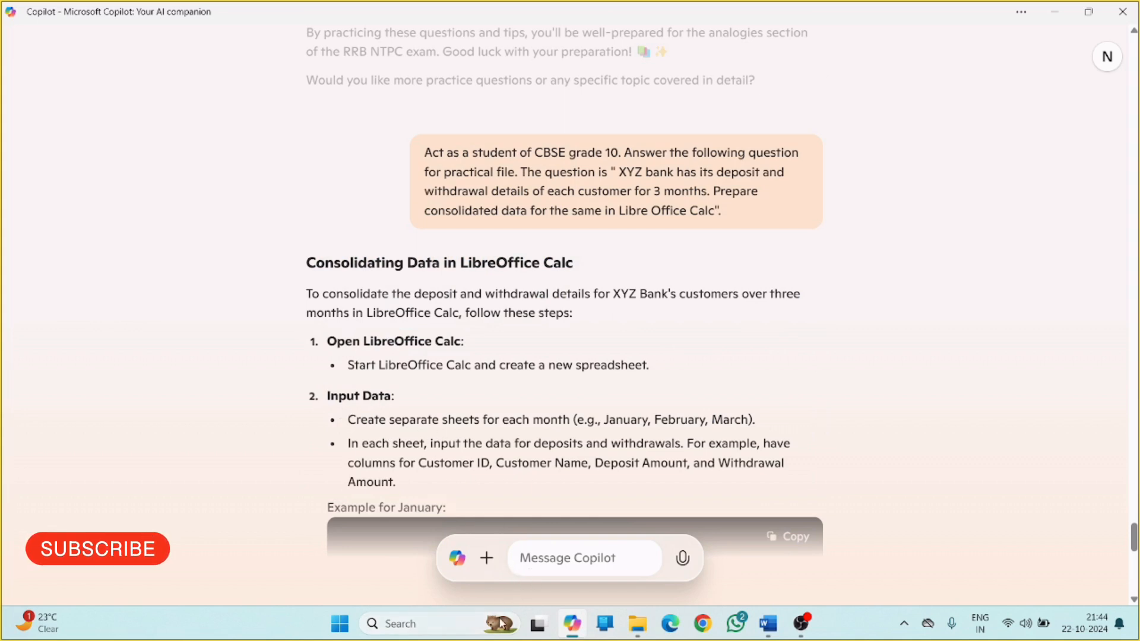
Close the Prompt for Practicals document and return to the LibreOffice document in Word.
{"action": "mouse_move", "coordinate": [768, 624]}
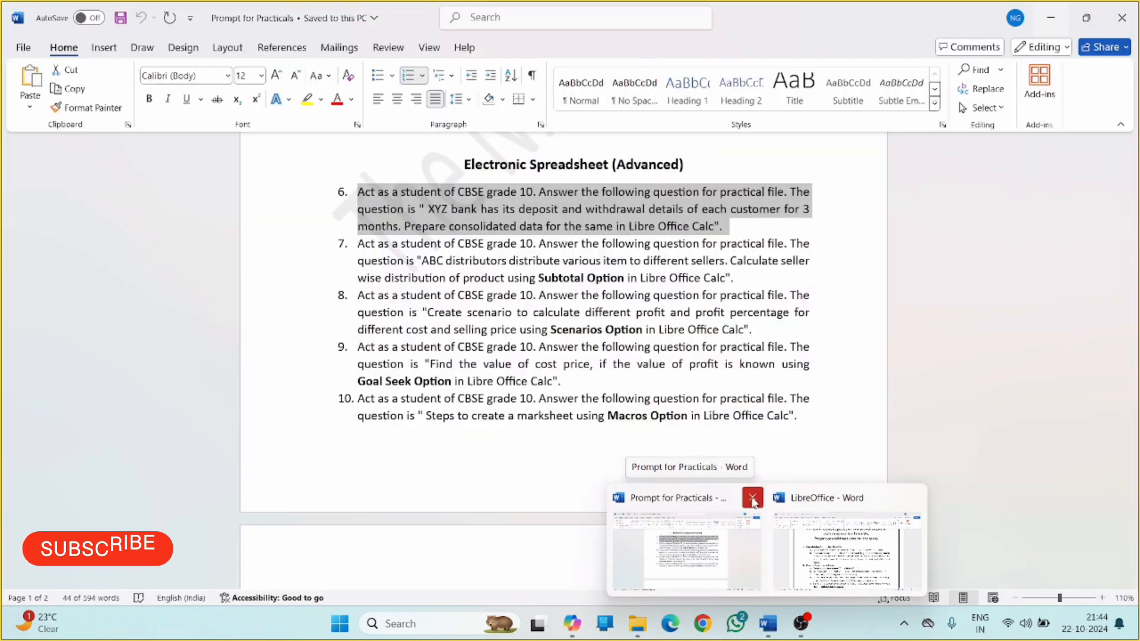
{"action": "left_click", "coordinate": [753, 498]}
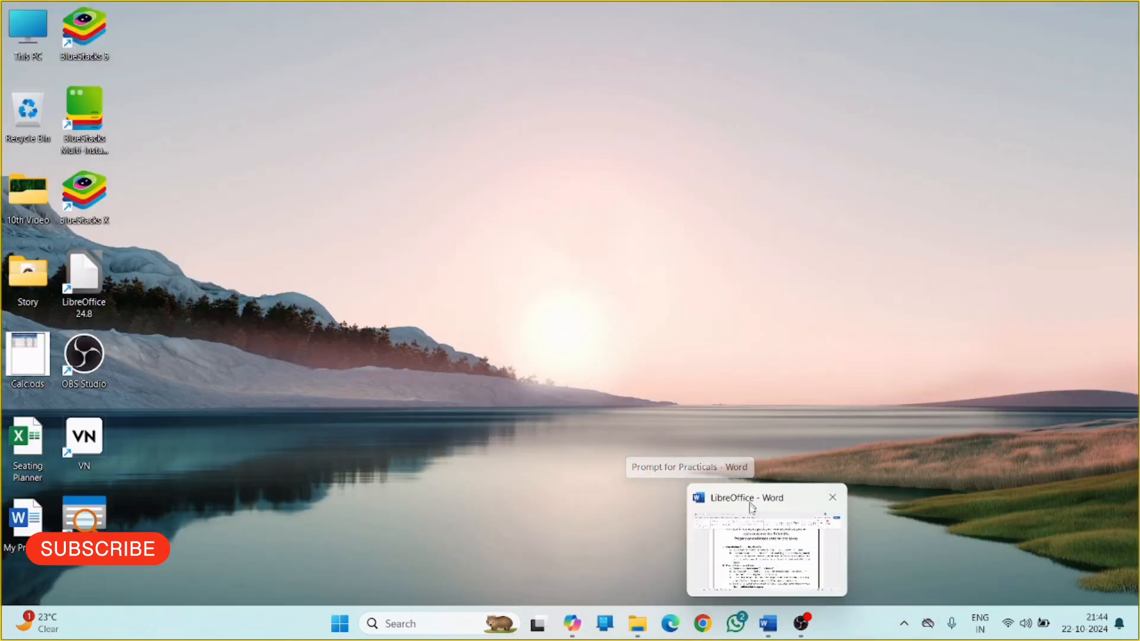
{"action": "left_click", "coordinate": [740, 545]}
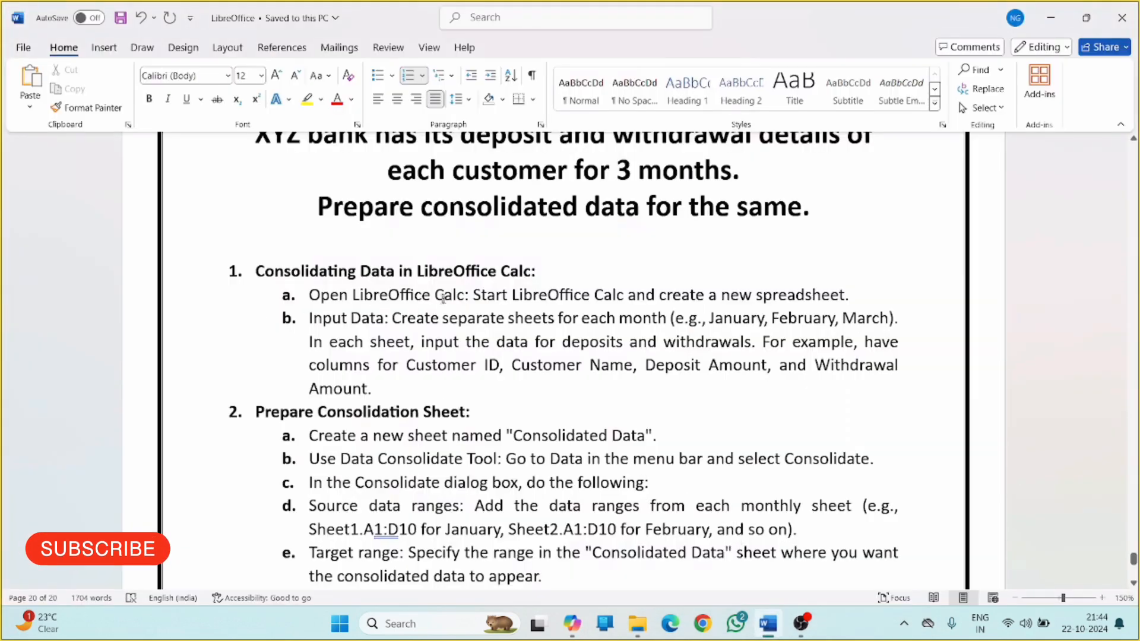
Make the lead-ins "Open LibreOffice Calc:" and "Input Data:" in the sub-items of item 1 bold, including their colons.
{"action": "left_click_drag", "start_coordinate": [464, 295], "coordinate": [309, 295]}
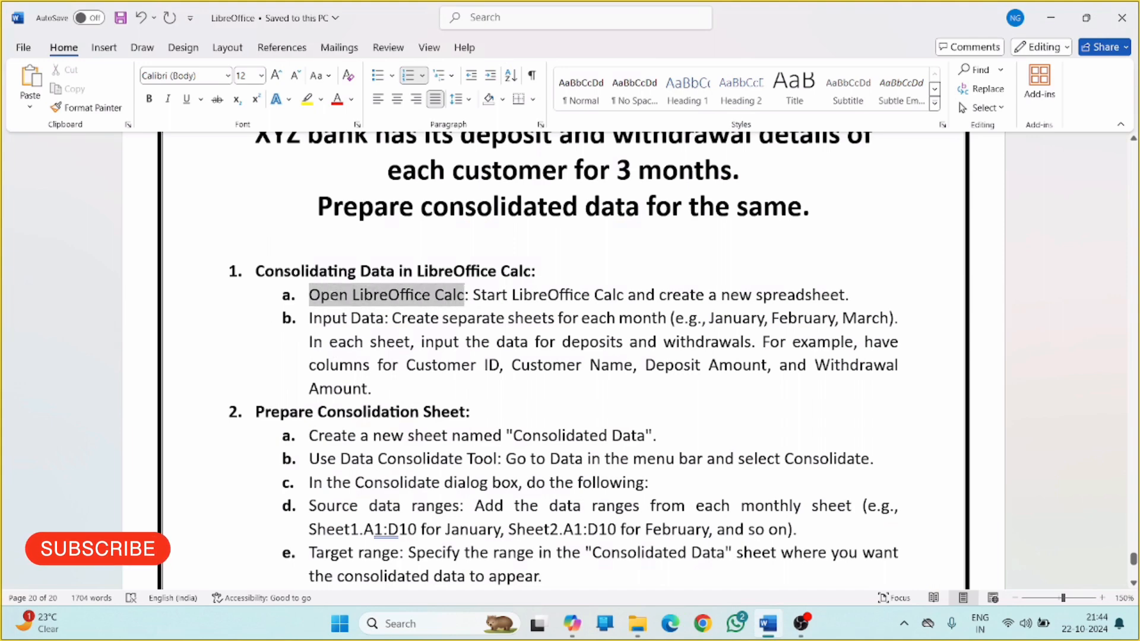
{"action": "key", "text": "ctrl+b"}
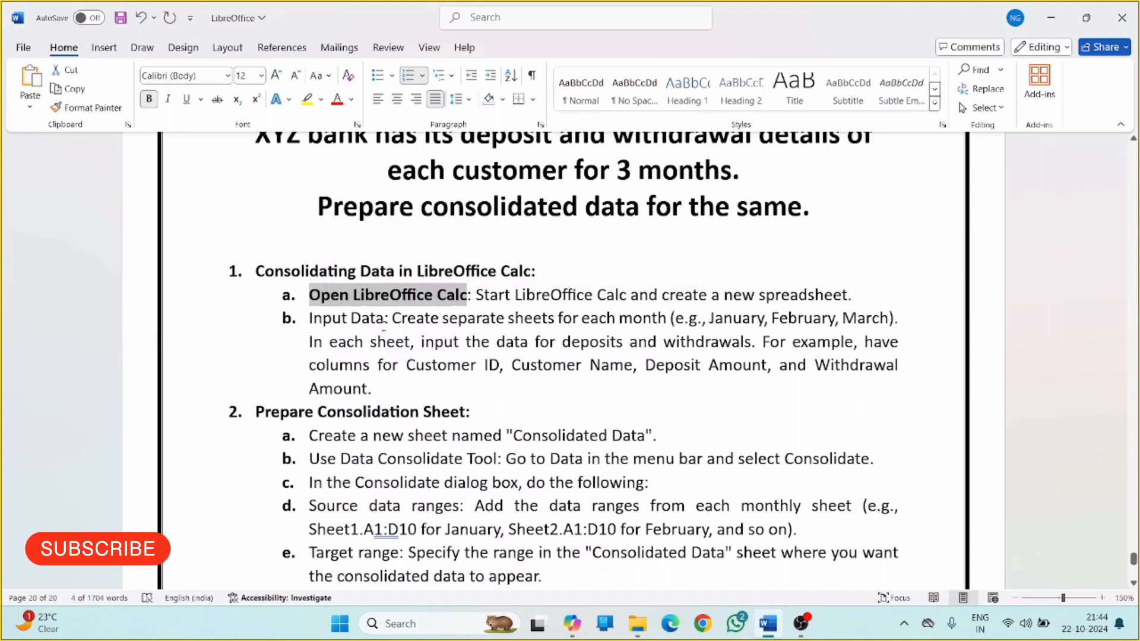
{"action": "left_click_drag", "start_coordinate": [393, 319], "coordinate": [309, 318]}
{"action": "key", "text": "ctrl+b"}
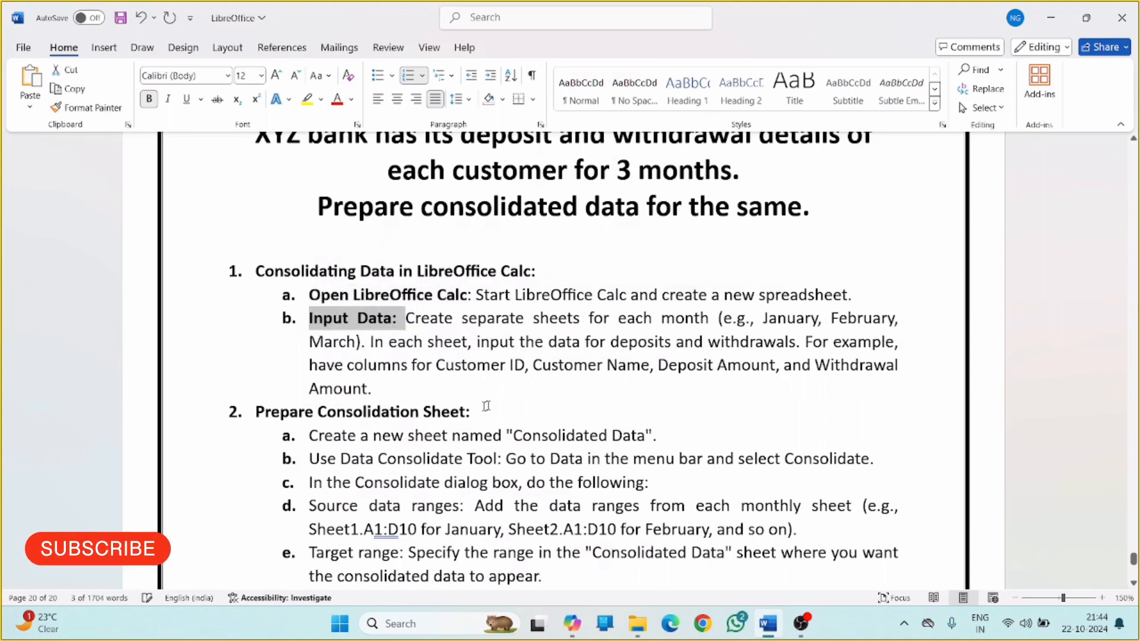
{"action": "left_click", "coordinate": [513, 383]}
{"action": "left_click_drag", "start_coordinate": [475, 295], "coordinate": [464, 299]}
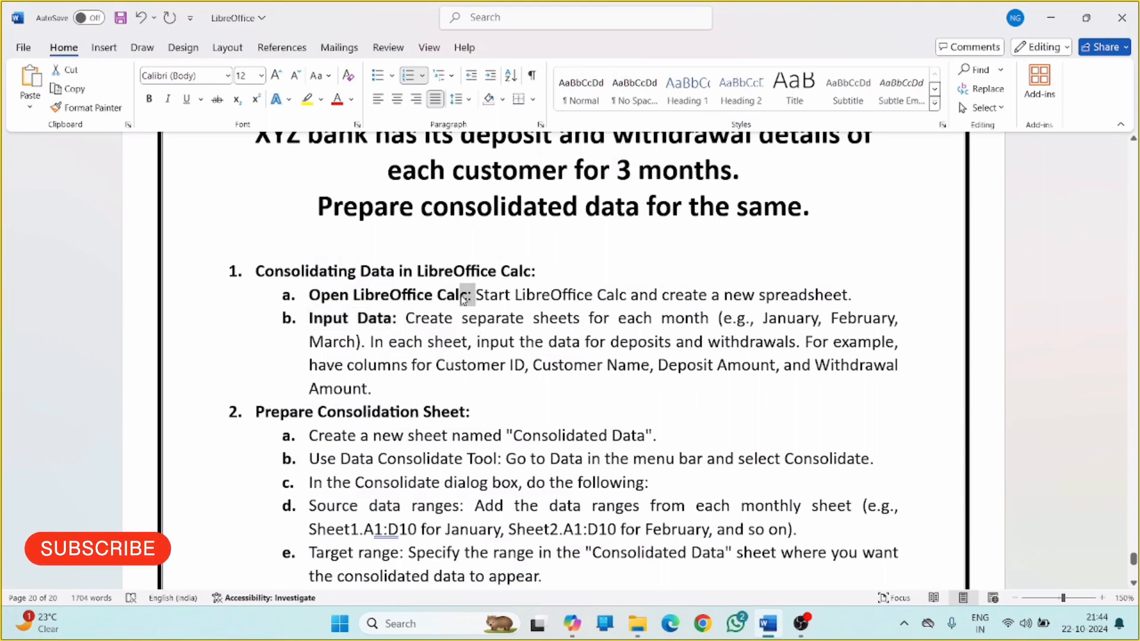
{"action": "left_click", "coordinate": [554, 394]}
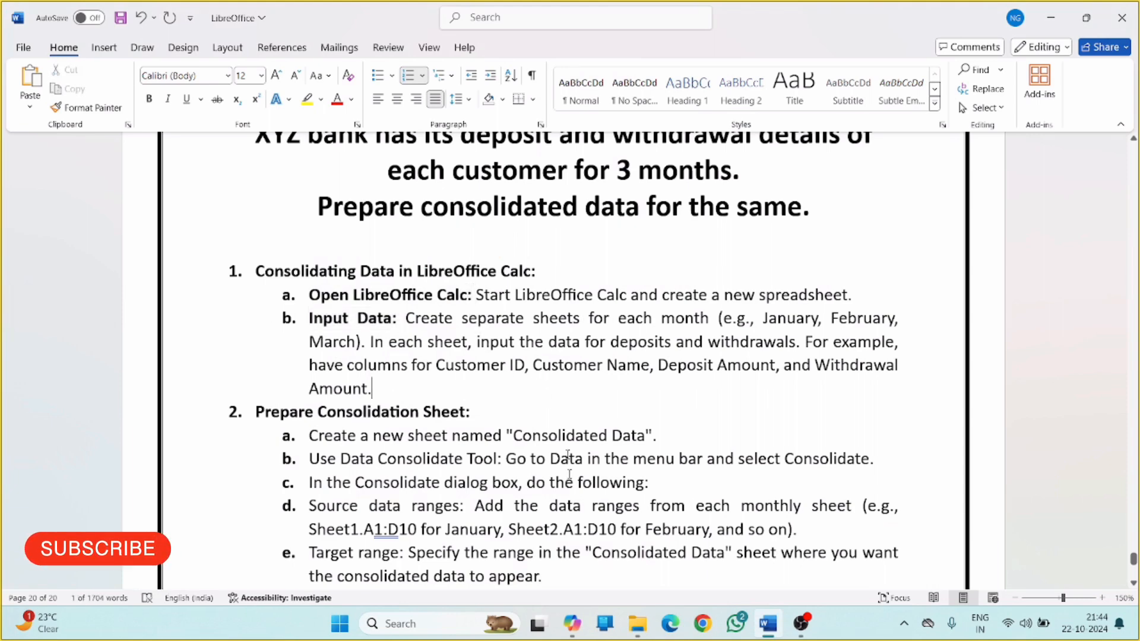
Compare the numbering and nesting of the Word list with Copilot's original consolidation answer, and return to Word.
{"action": "left_click", "coordinate": [572, 624]}
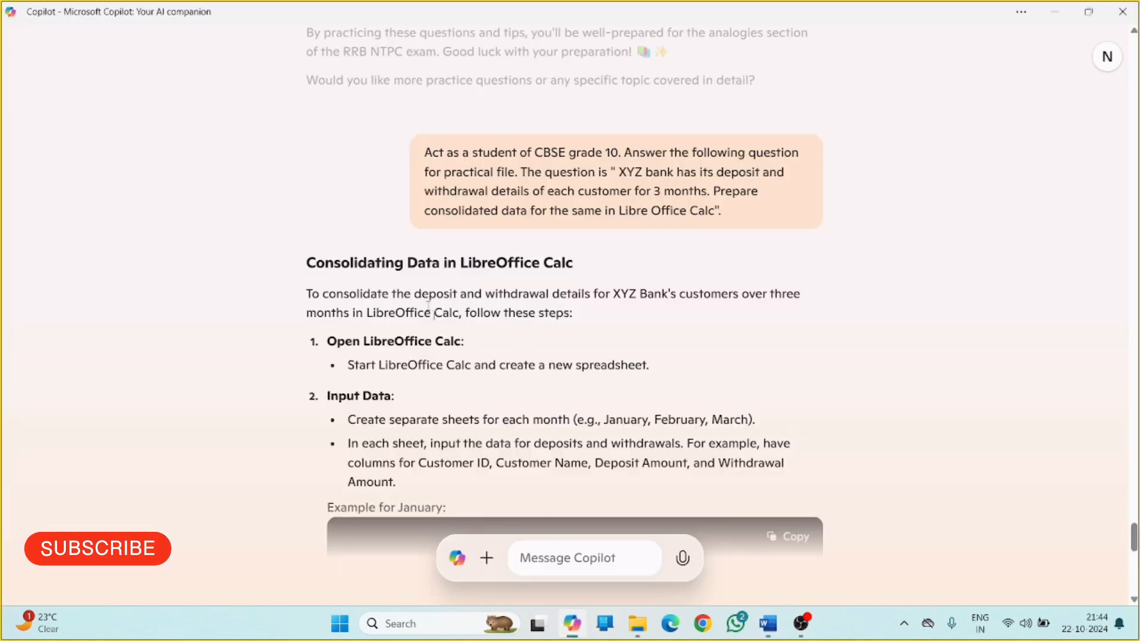
{"action": "scroll", "coordinate": [449, 342], "scroll_direction": "down", "scroll_amount": 3}
{"action": "scroll", "coordinate": [449, 342], "scroll_direction": "down", "scroll_amount": 4}
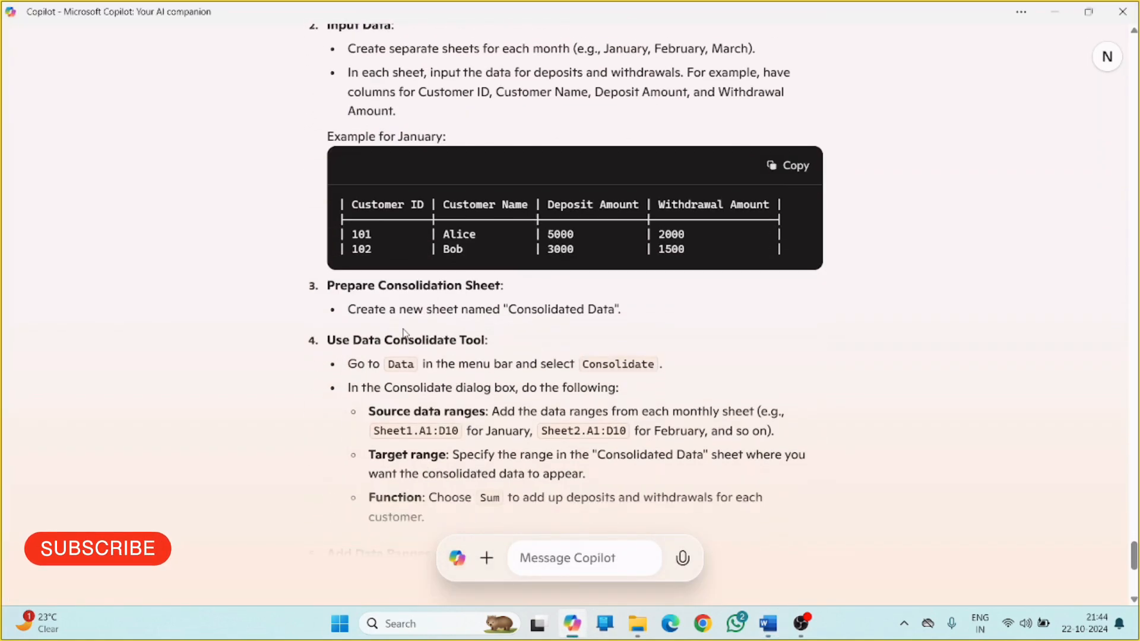
{"action": "left_click", "coordinate": [572, 624]}
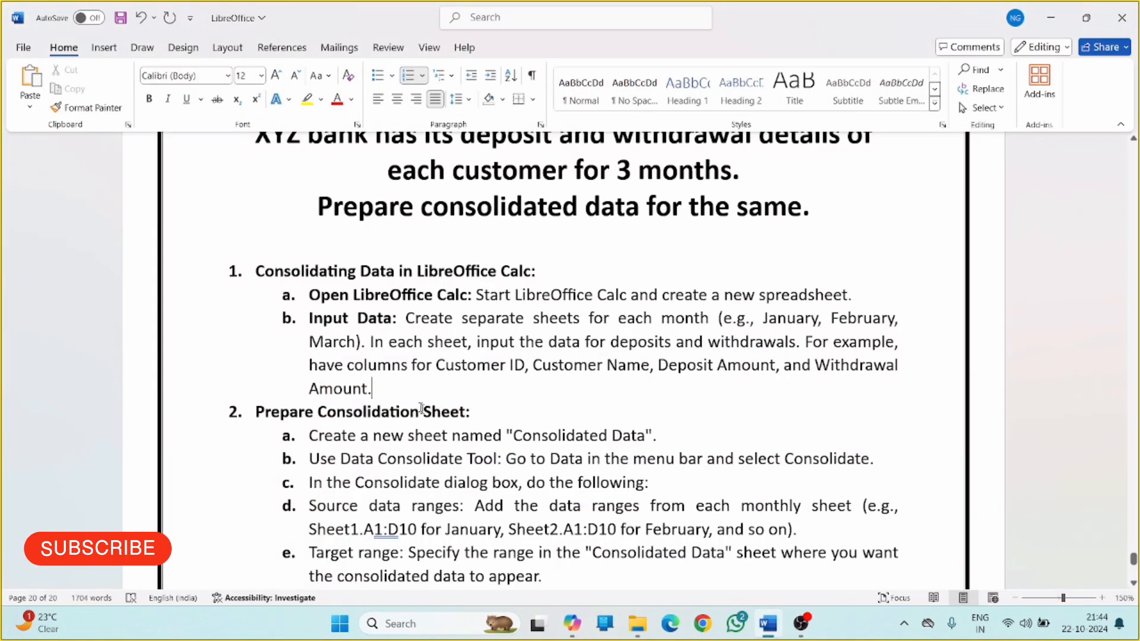
{"action": "left_click", "coordinate": [573, 622]}
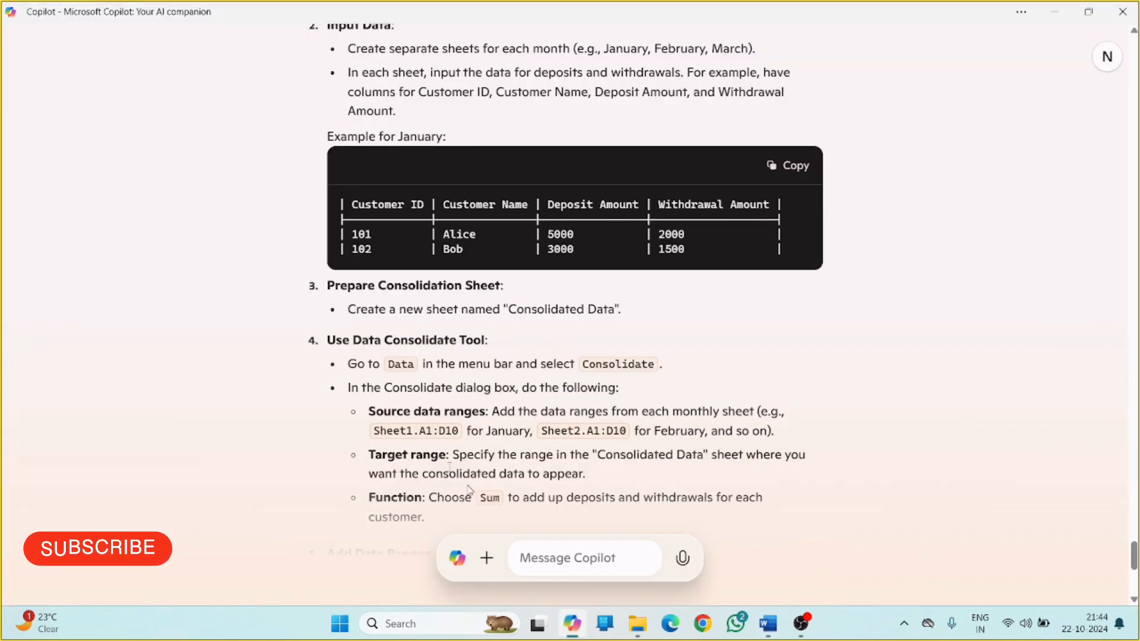
{"action": "scroll", "coordinate": [498, 519], "scroll_direction": "down", "scroll_amount": 4}
{"action": "scroll", "coordinate": [566, 273], "scroll_direction": "up", "scroll_amount": 8}
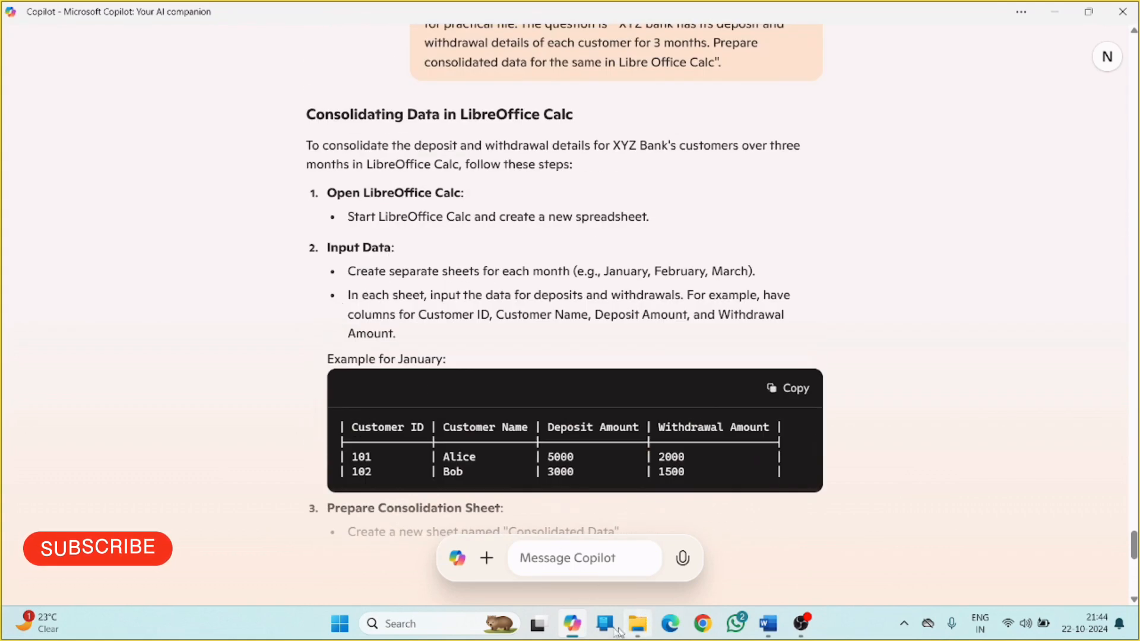
{"action": "left_click", "coordinate": [572, 624]}
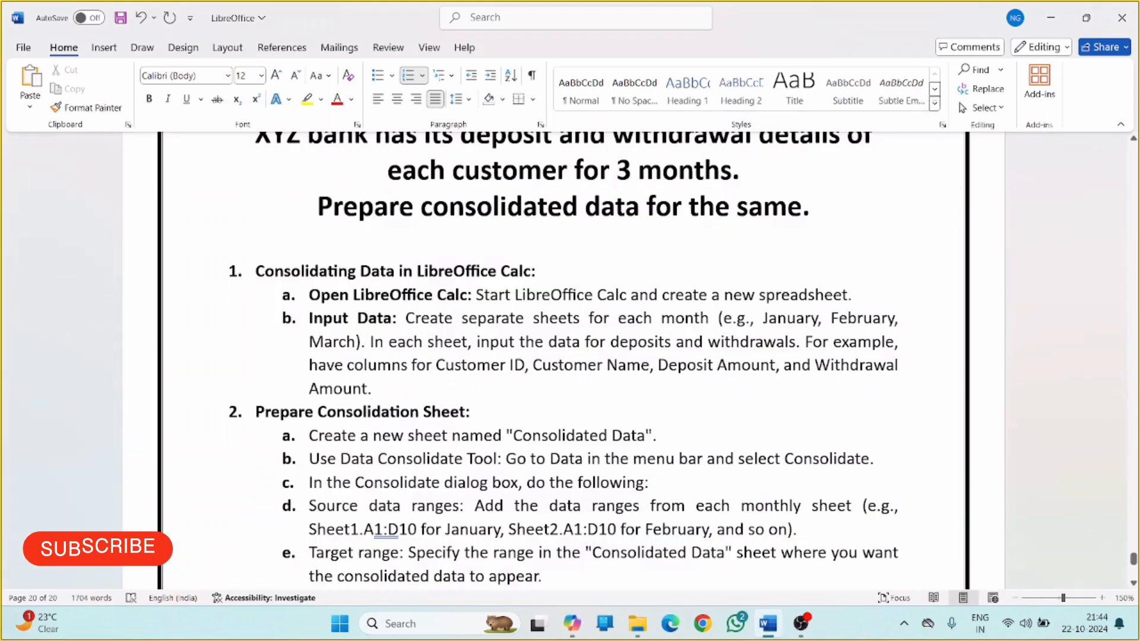
Promote the "Input Data:" sub-item to main numbered item 2, directly after sub-item a of item 1.
{"action": "left_click", "coordinate": [308, 318]}
{"action": "key", "text": "BackSpace"}
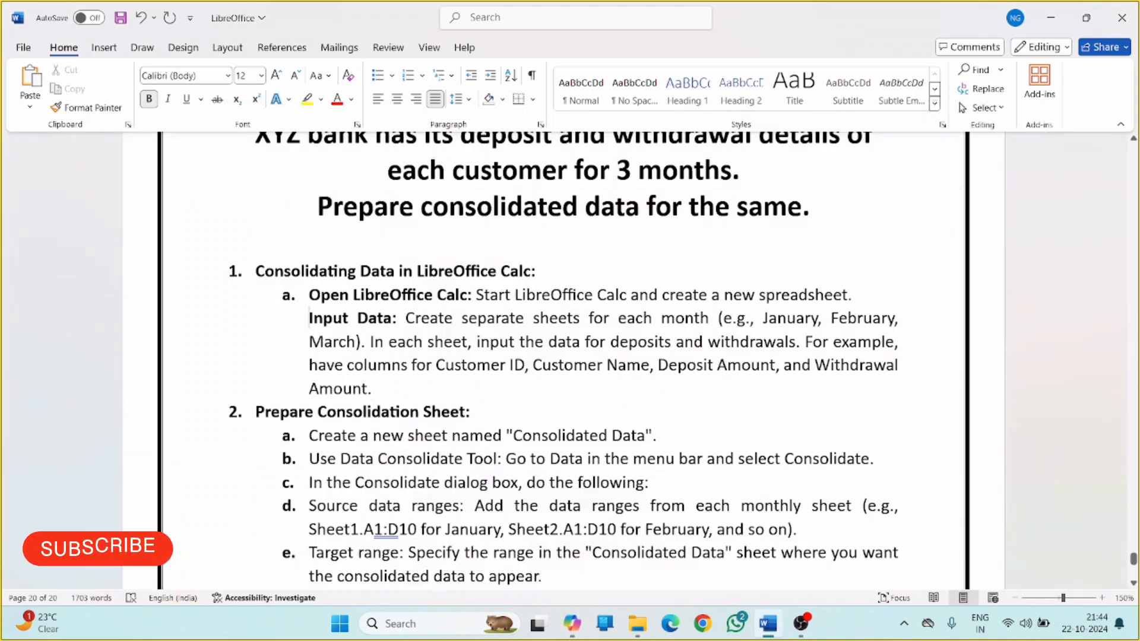
{"action": "key", "text": "BackSpace"}
{"action": "key", "text": "BackSpace"}
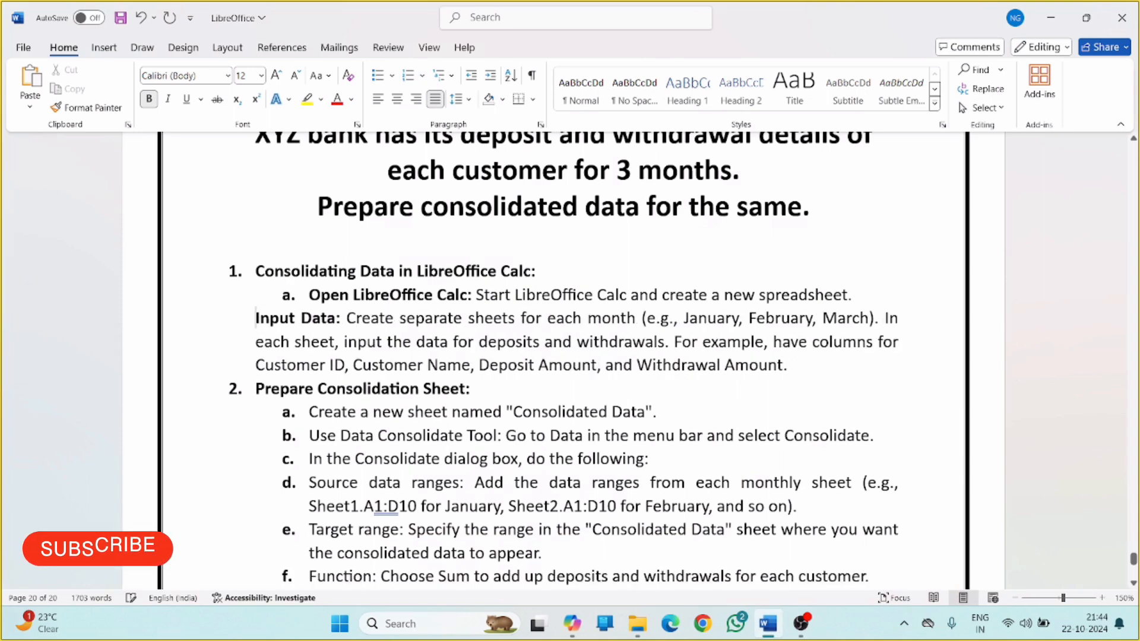
{"action": "key", "text": "BackSpace"}
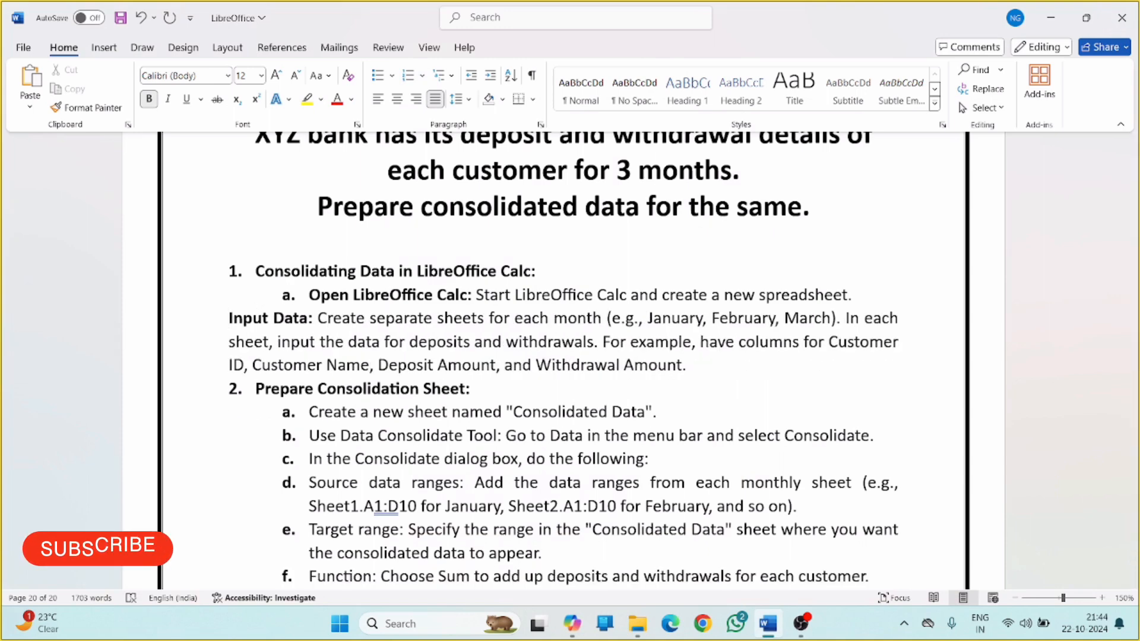
{"action": "key", "text": "BackSpace"}
{"action": "key", "text": "Return"}
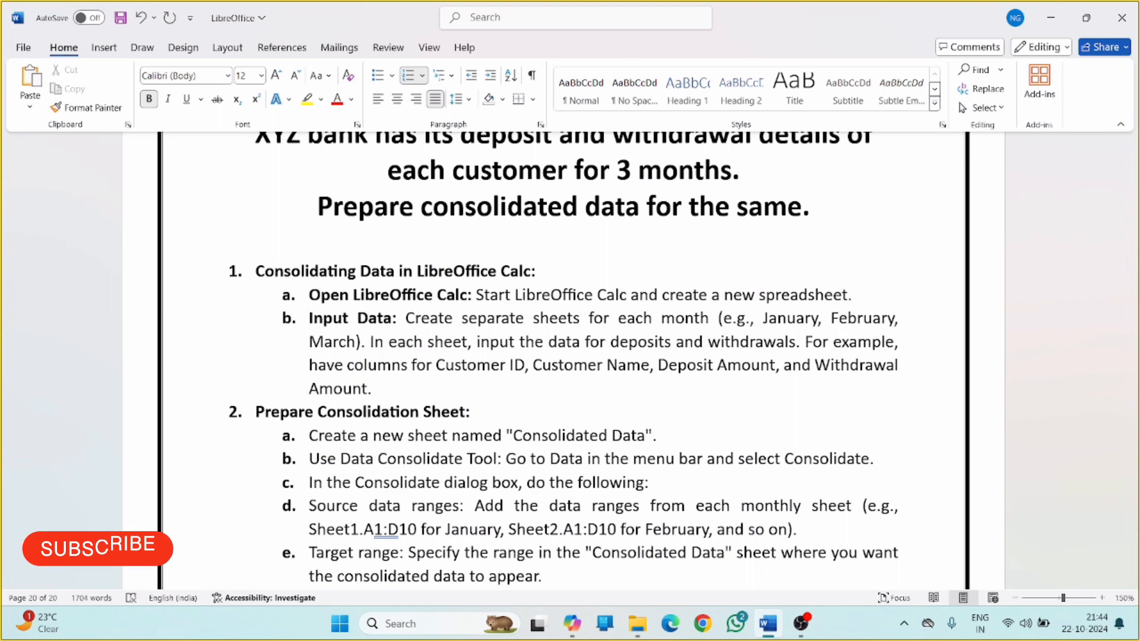
{"action": "key", "text": "shift+Tab"}
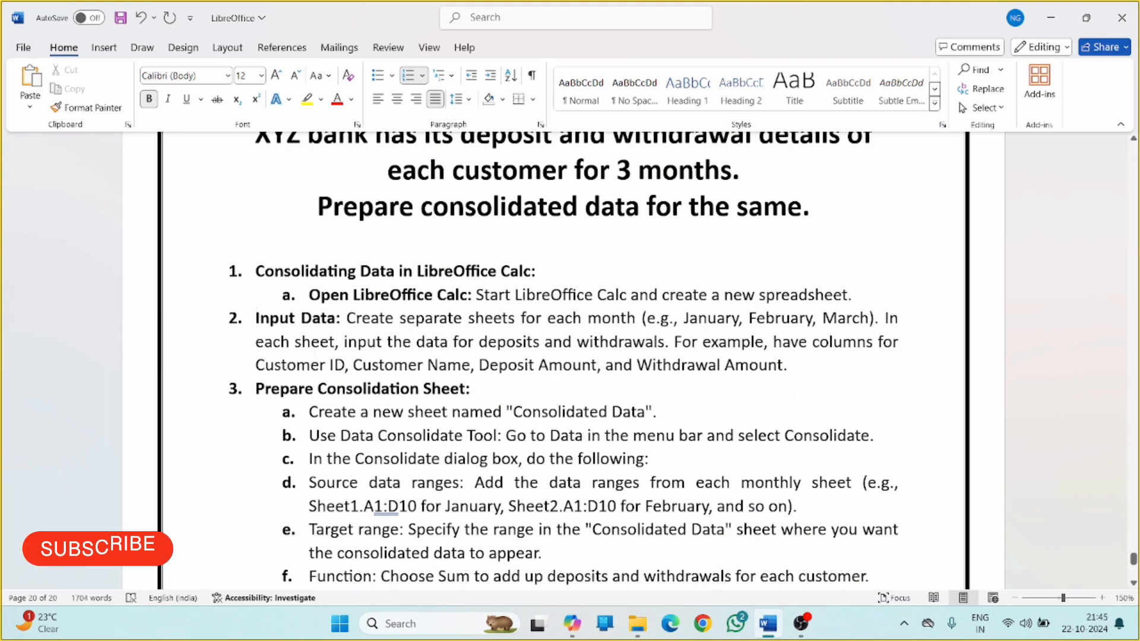
Split the text after "Input Data:" in item 2 into two lettered sub-items, starting the second at "In each sheet", as in Copilot's answer.
{"action": "left_click", "coordinate": [573, 625]}
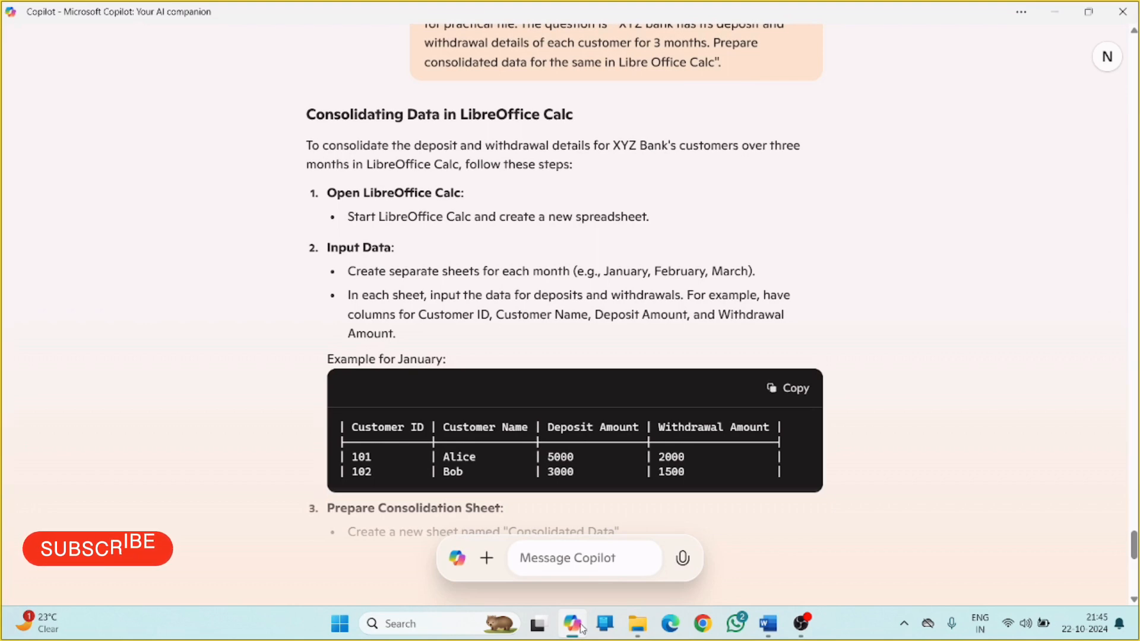
{"action": "left_click", "coordinate": [574, 625]}
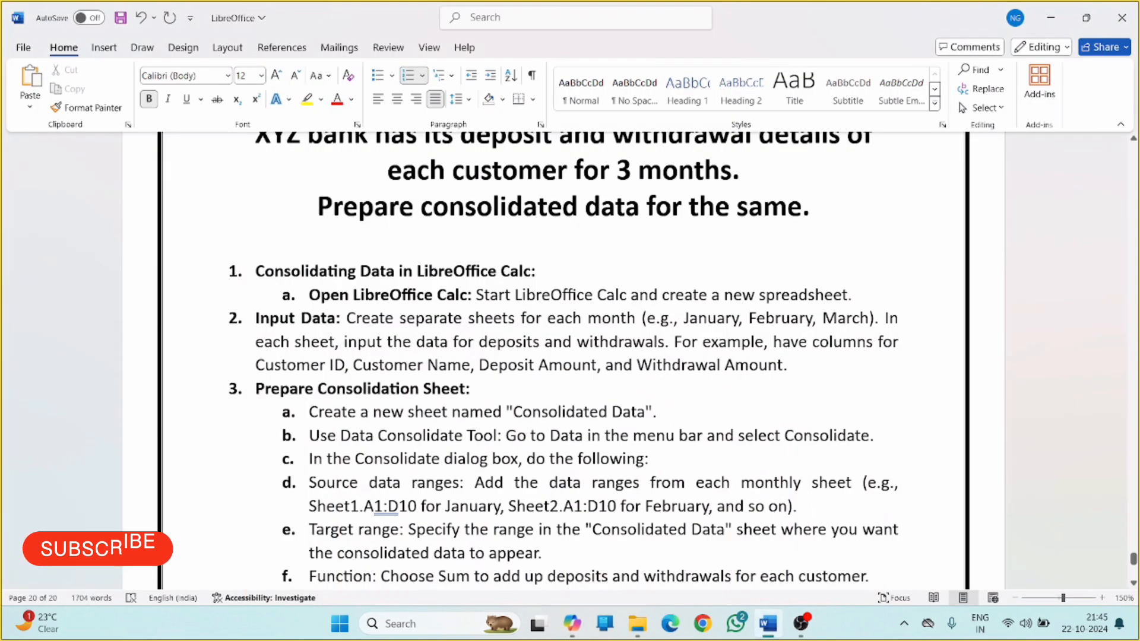
{"action": "left_click", "coordinate": [878, 319]}
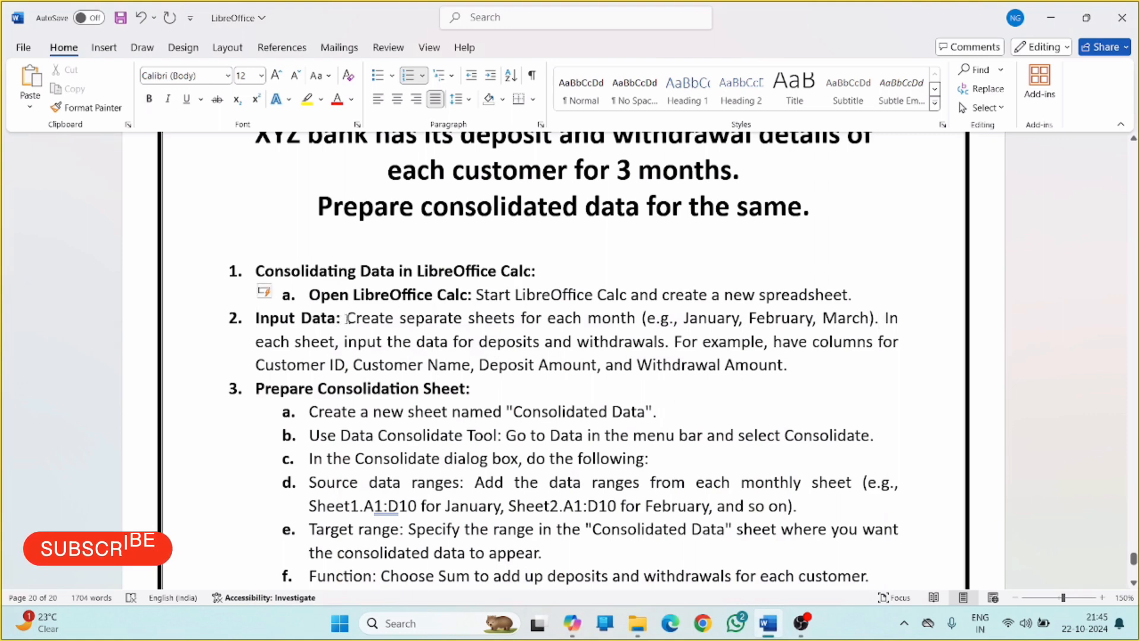
{"action": "key", "text": "BackSpace"}
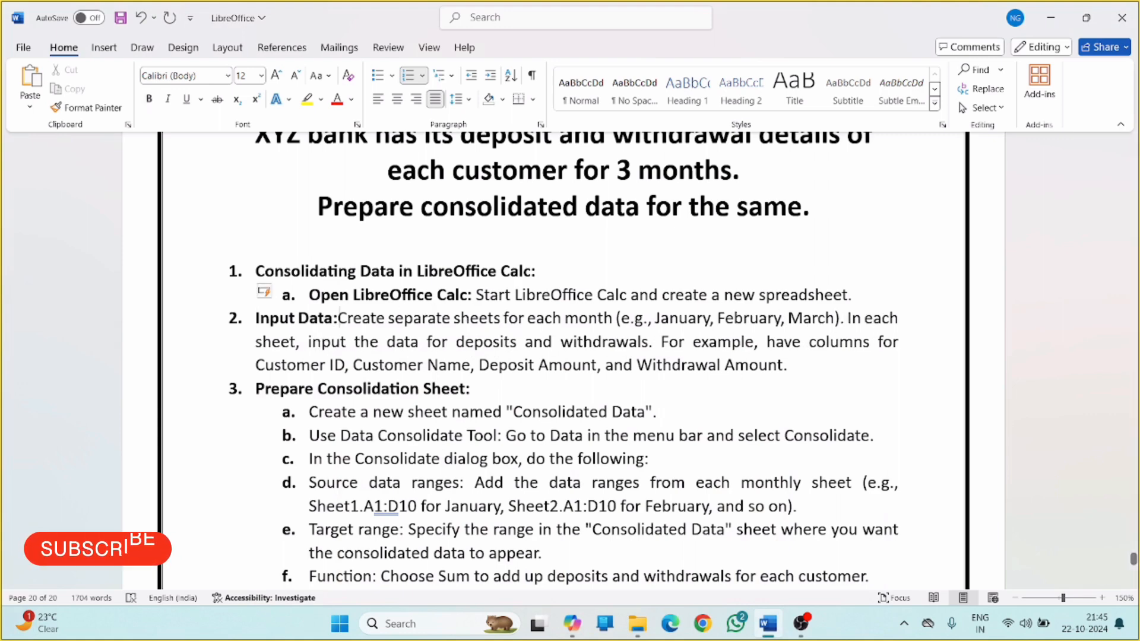
{"action": "type", "text": "\\"}
{"action": "key", "text": "BackSpace"}
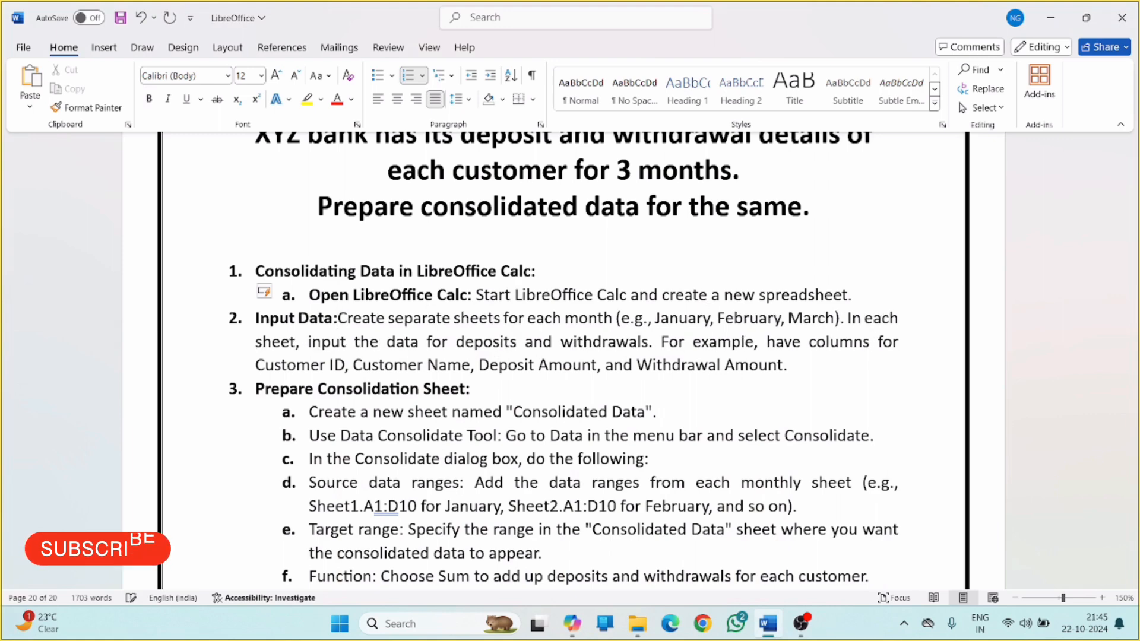
{"action": "key", "text": "Return"}
{"action": "key", "text": "Tab"}
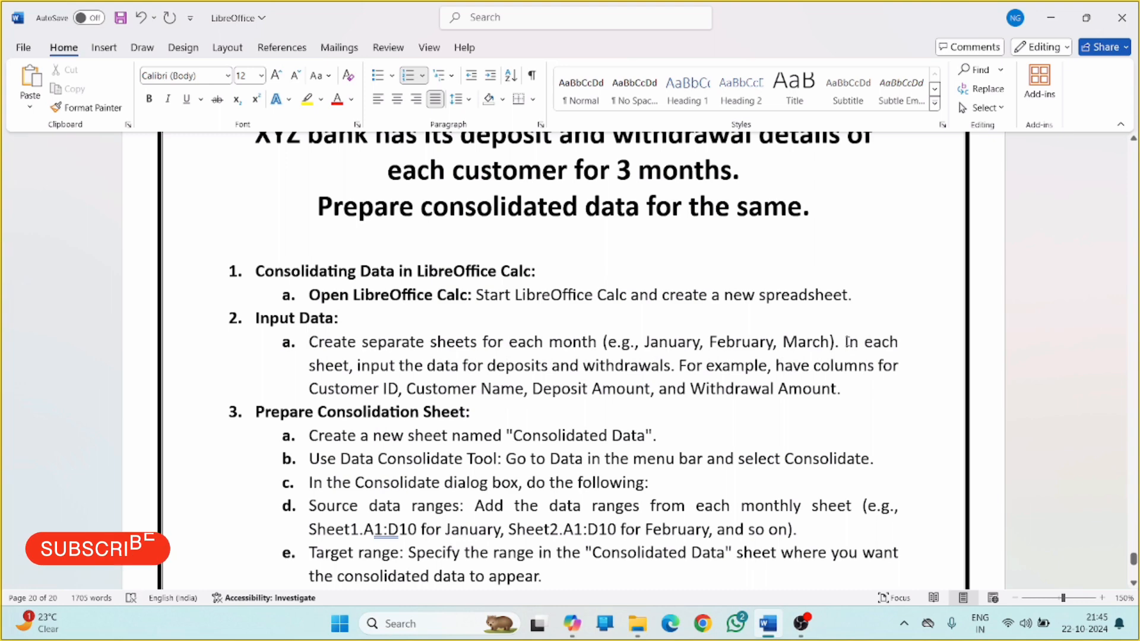
{"action": "key", "text": "Return"}
{"action": "scroll", "coordinate": [564, 356], "scroll_direction": "down", "scroll_amount": 1}
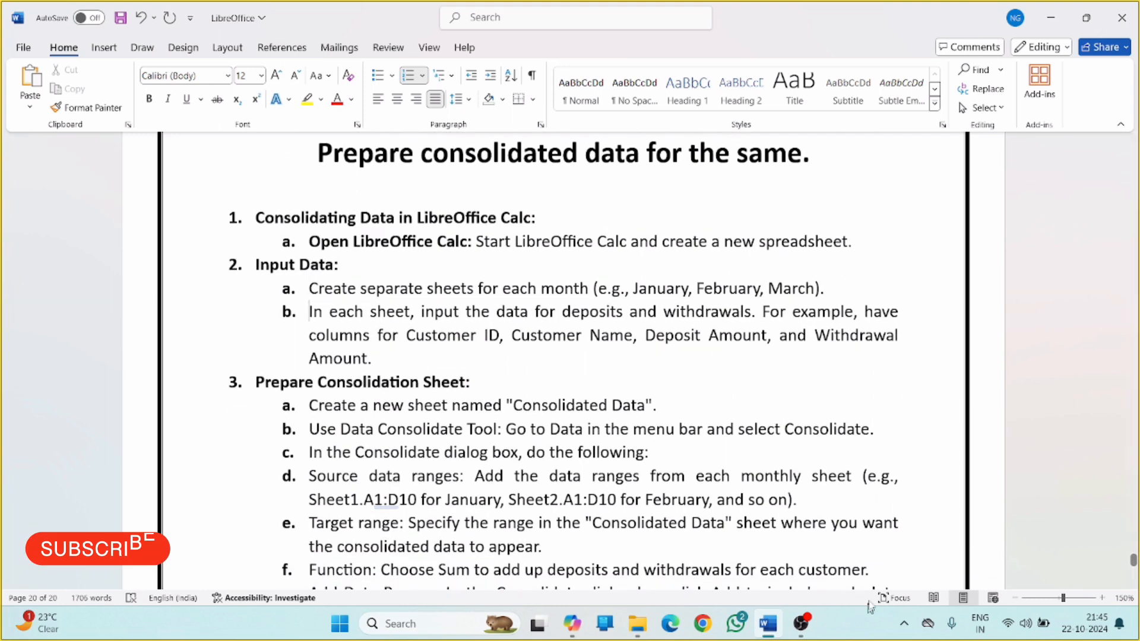
Check item 3 against Copilot's answer and make "Consolidated Data" bold in sub-item a under "Prepare Consolidation Sheet:" in Word.
{"action": "left_click", "coordinate": [571, 623]}
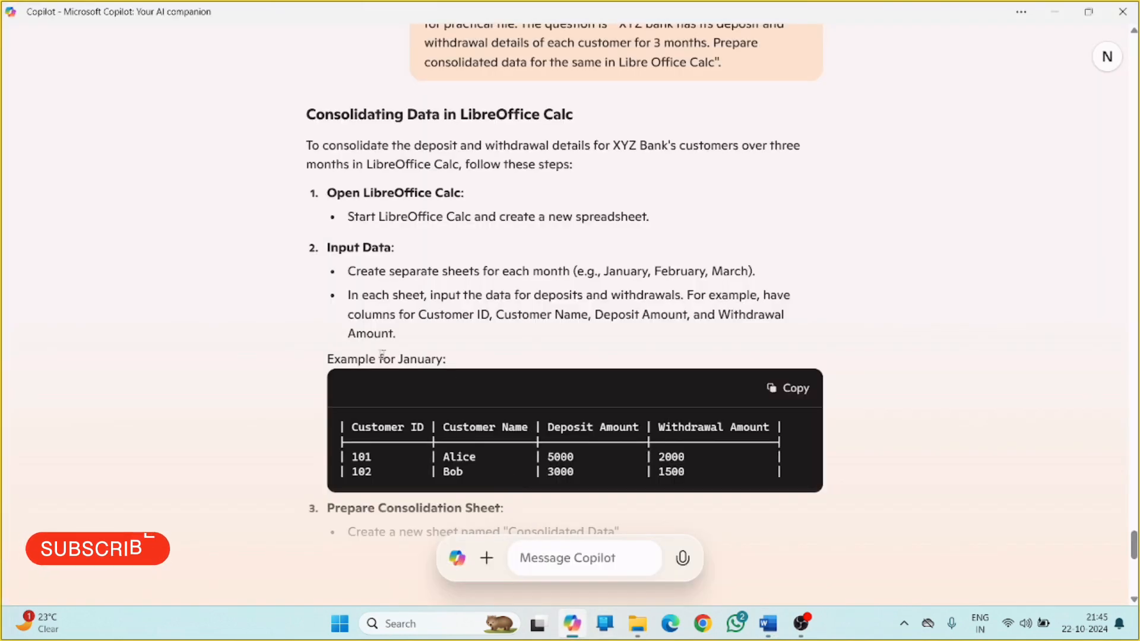
{"action": "scroll", "coordinate": [484, 444], "scroll_direction": "down", "scroll_amount": 5}
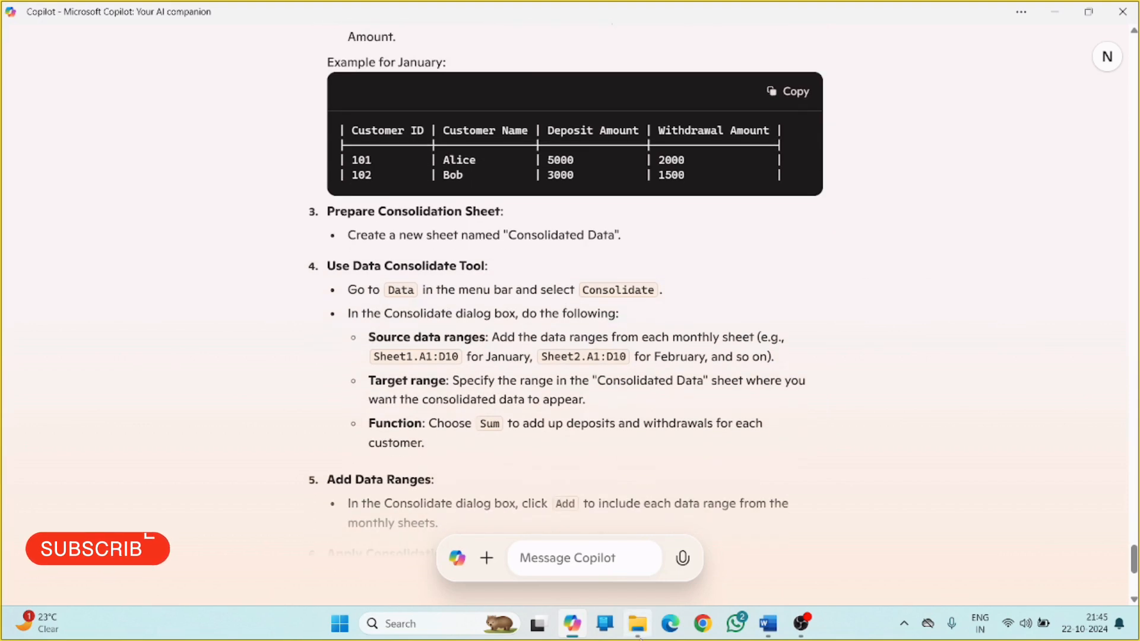
{"action": "left_click", "coordinate": [585, 629]}
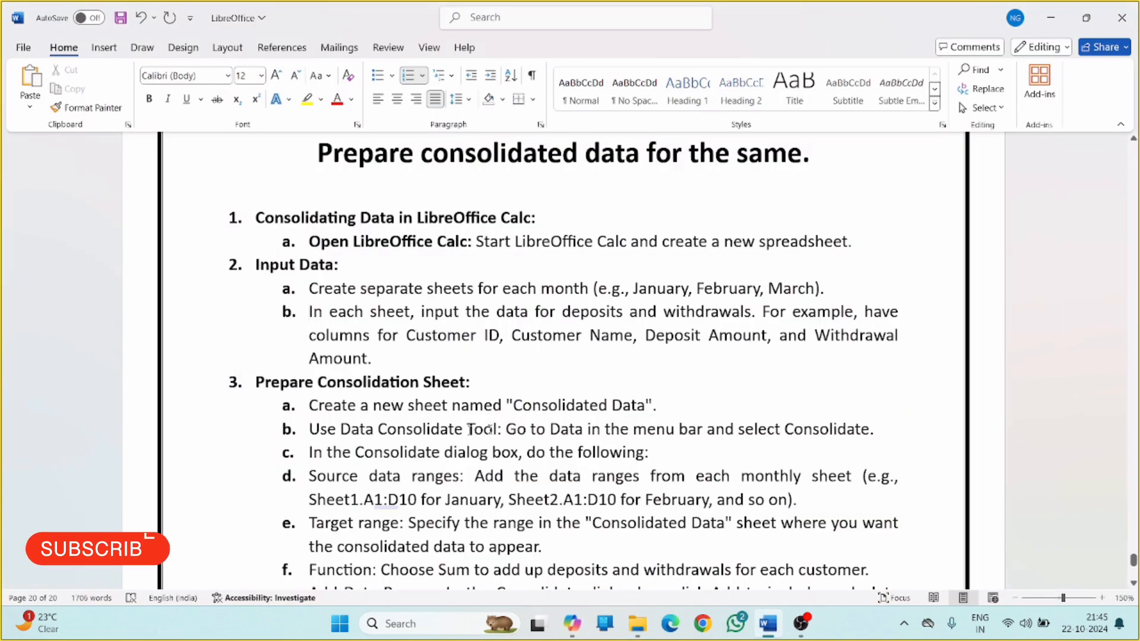
{"action": "left_click_drag", "start_coordinate": [653, 405], "coordinate": [579, 404]}
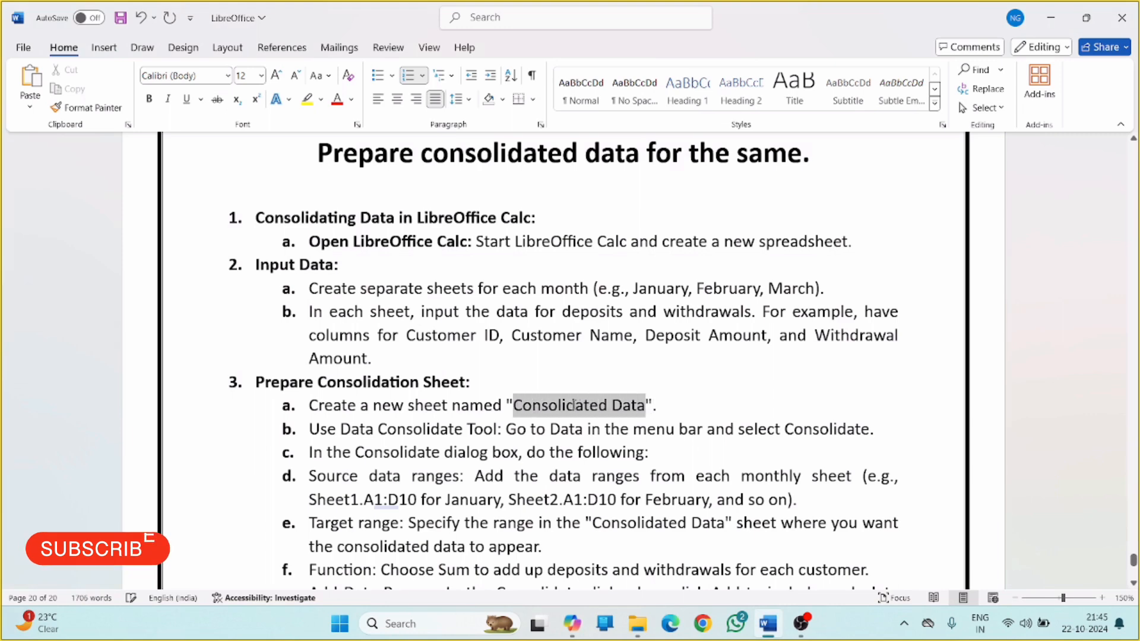
{"action": "key", "text": "ctrl+b"}
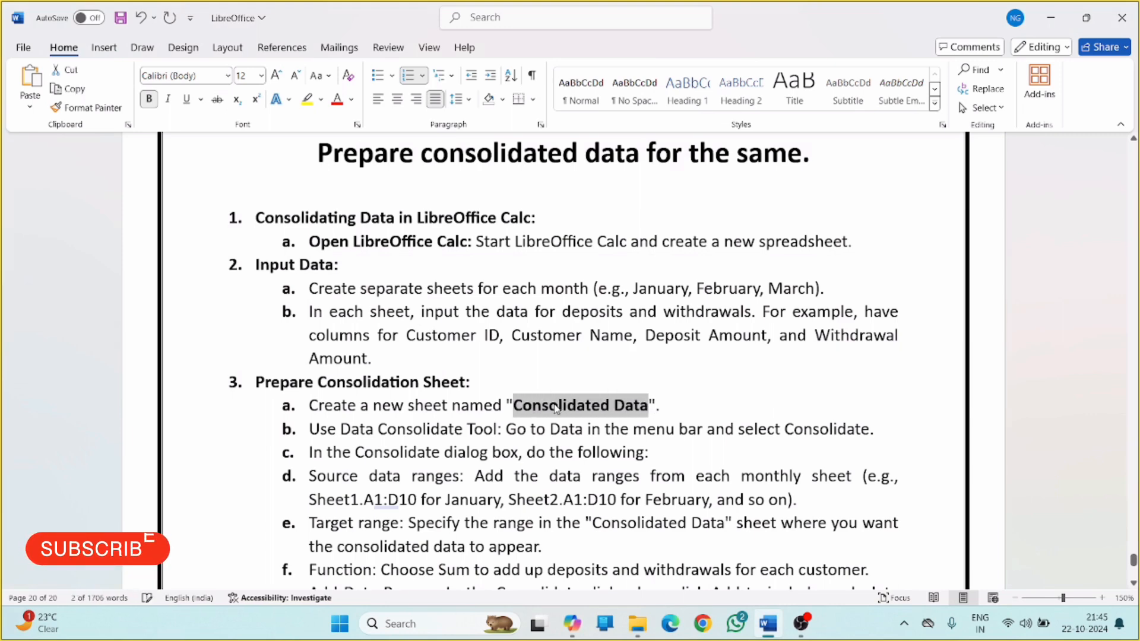
{"action": "left_click", "coordinate": [470, 382]}
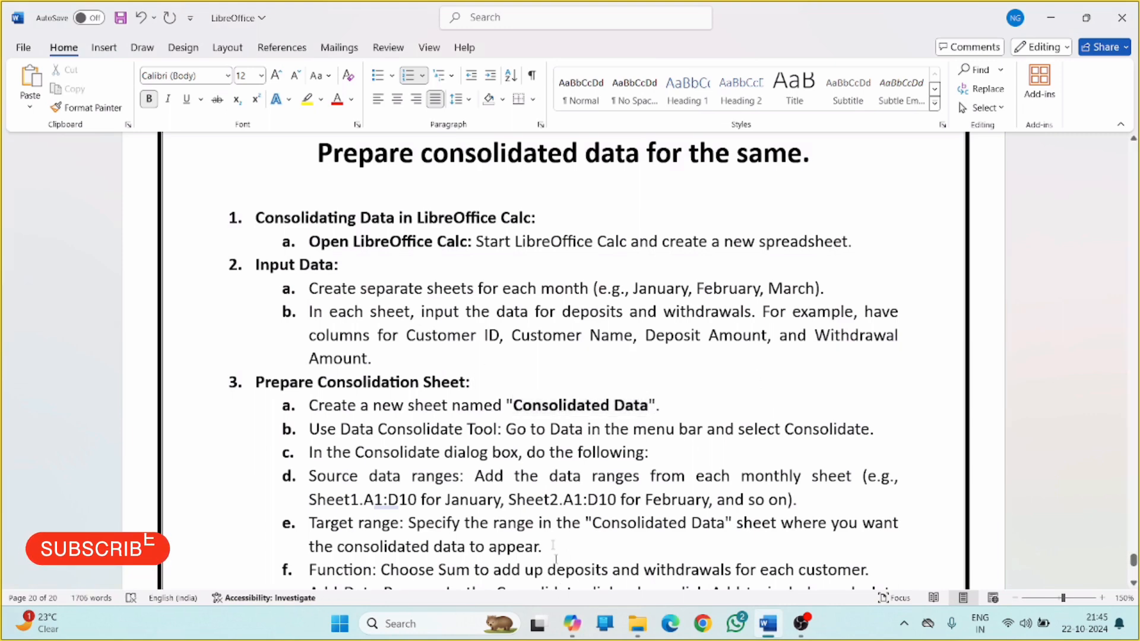
Following Copilot's structure, promote the "Use Data Consolidate Tool:" sub-item to main numbered item 4 and make that lead-in bold.
{"action": "scroll", "coordinate": [534, 416], "scroll_direction": "down", "scroll_amount": 1}
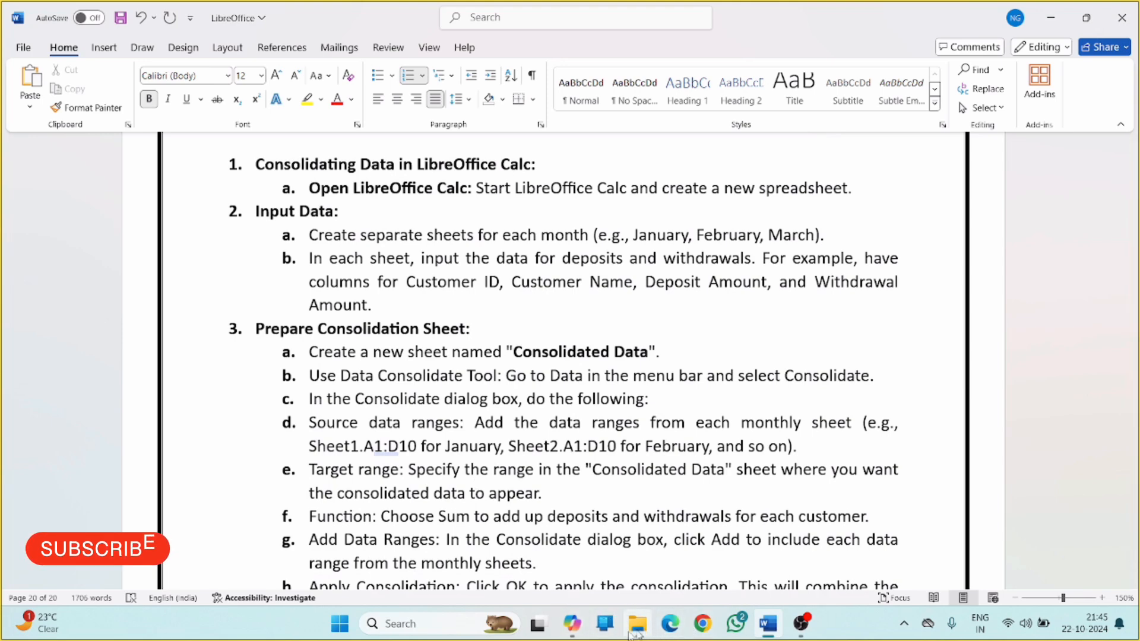
{"action": "left_click", "coordinate": [573, 629]}
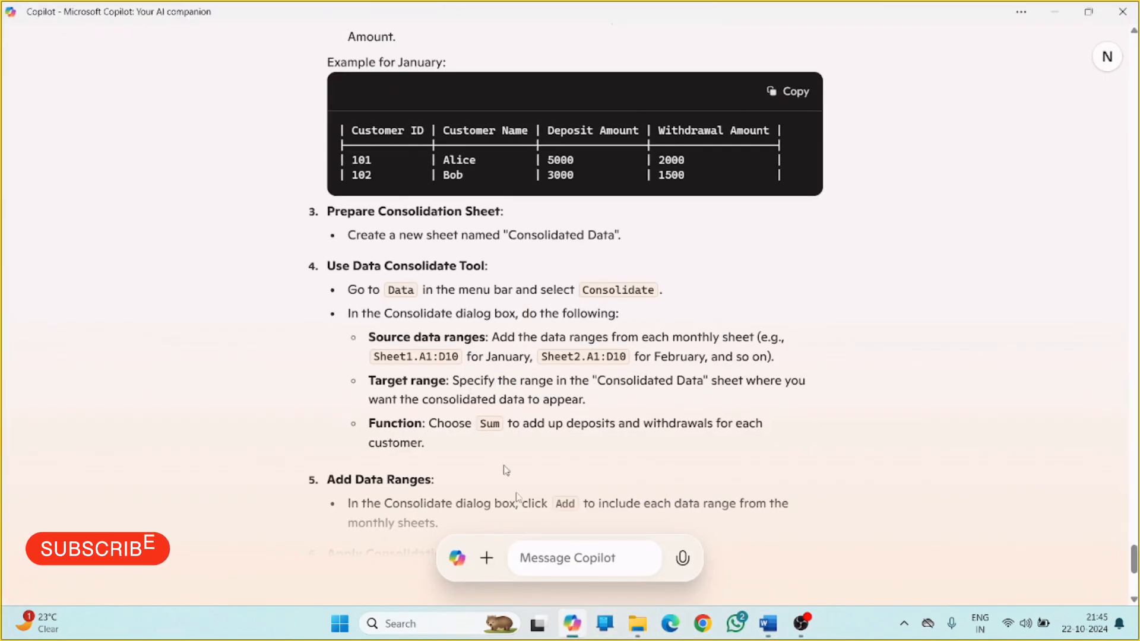
{"action": "left_click", "coordinate": [573, 625]}
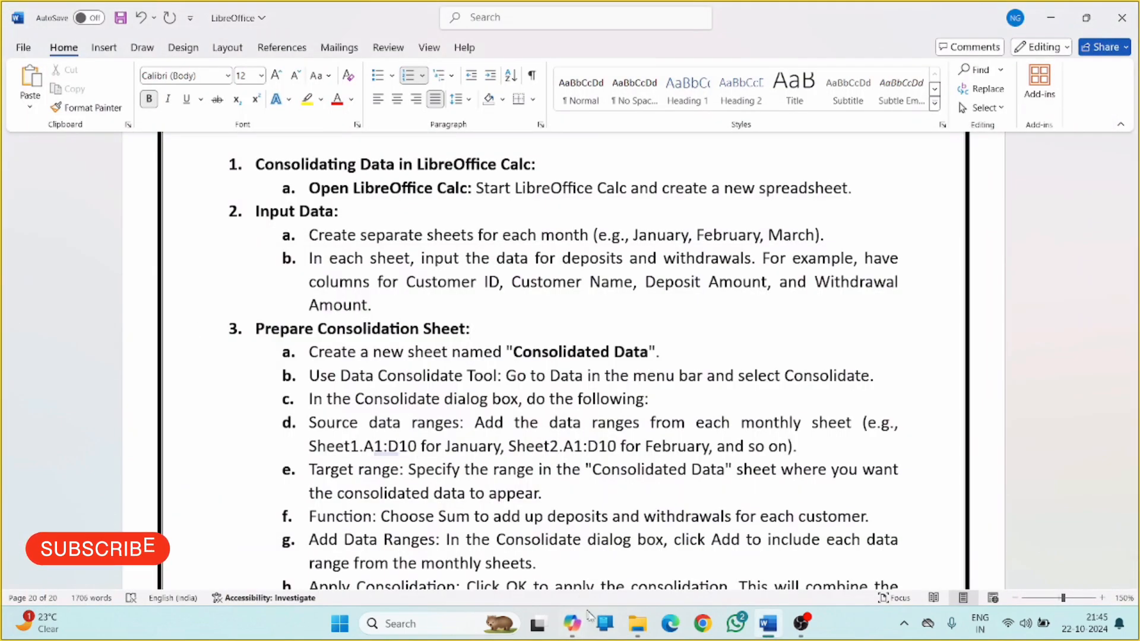
{"action": "left_click", "coordinate": [574, 625]}
{"action": "left_click", "coordinate": [580, 627]}
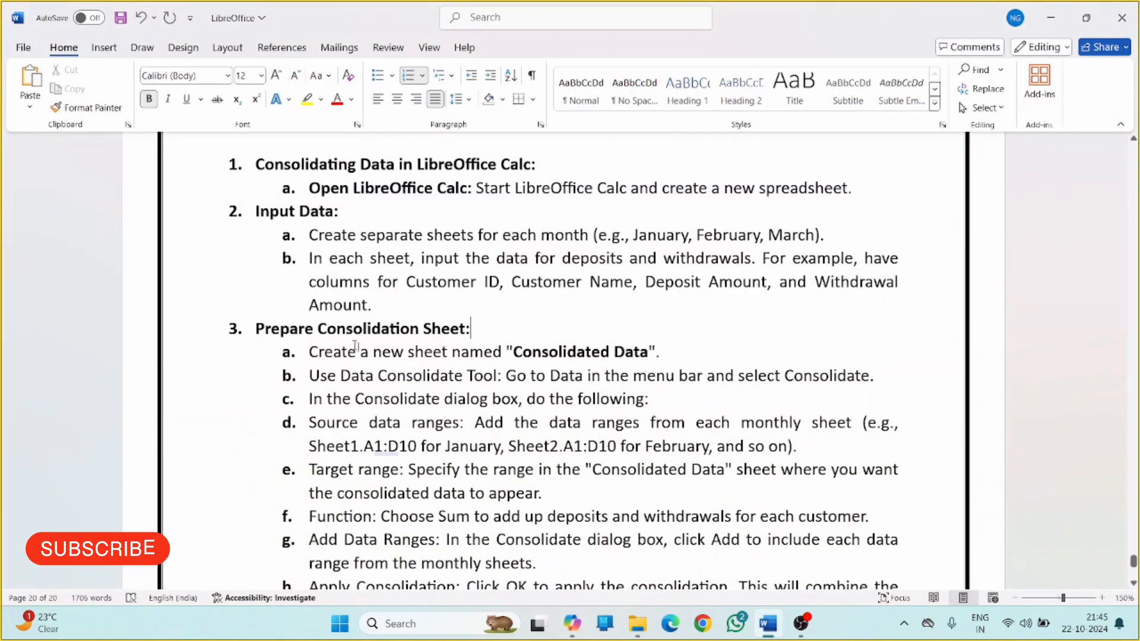
{"action": "key", "text": "shift+Tab"}
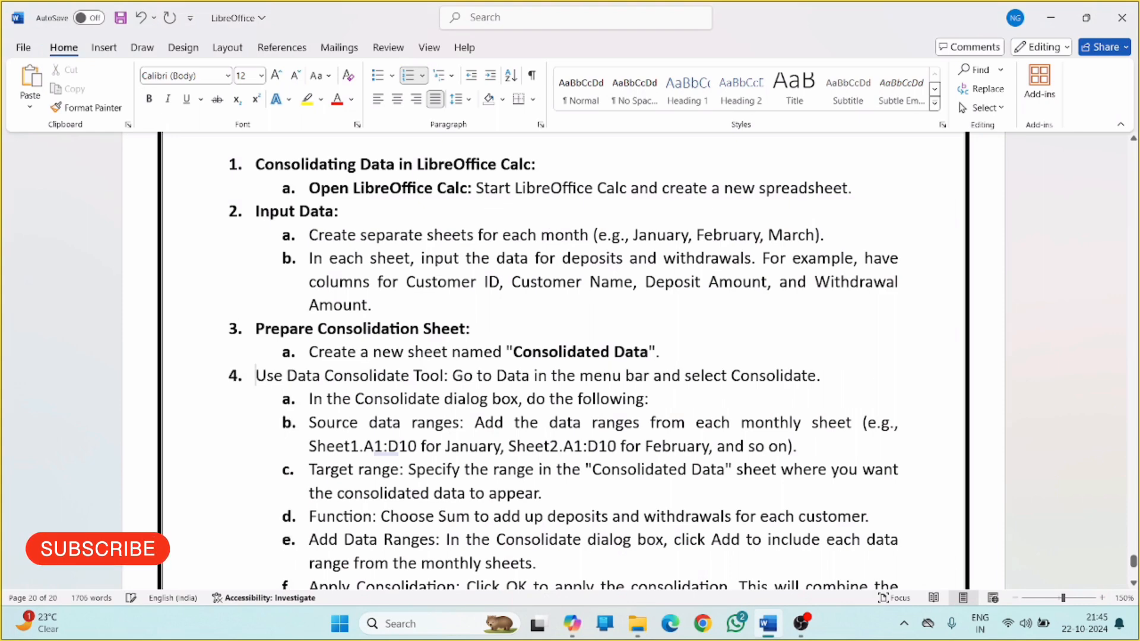
{"action": "left_click_drag", "start_coordinate": [451, 375], "coordinate": [255, 375]}
{"action": "key", "text": "ctrl+b"}
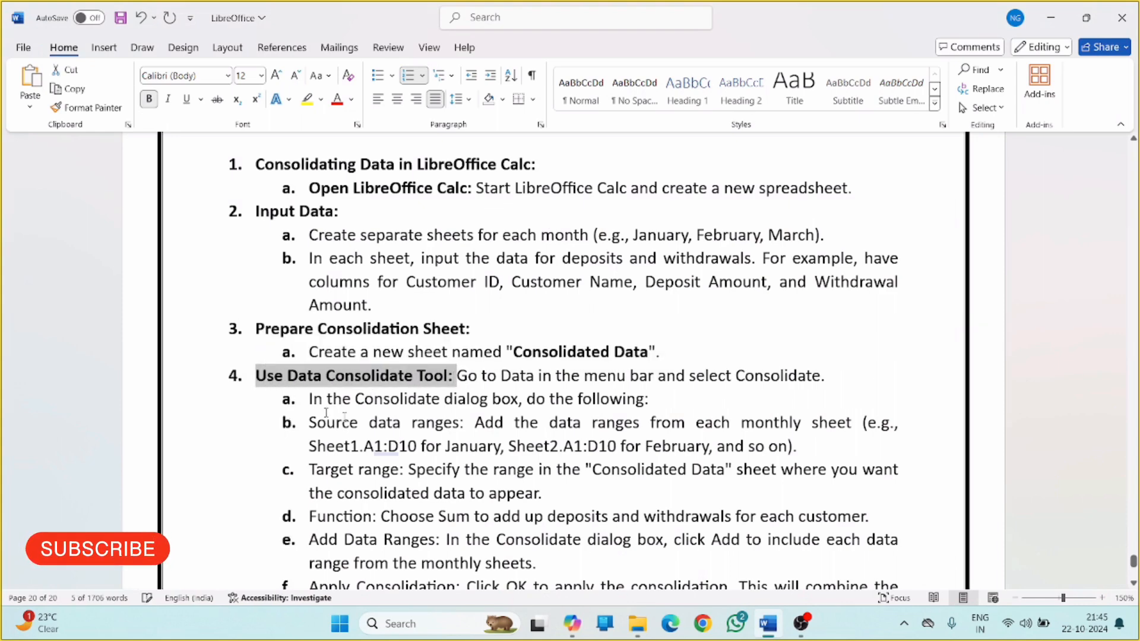
{"action": "left_click", "coordinate": [424, 446]}
Make the words "Data" and "Consolidate" bold in the "Go to Data in the menu bar" sentence of item 4, matching Copilot's highlighted terms.
{"action": "left_click", "coordinate": [572, 623]}
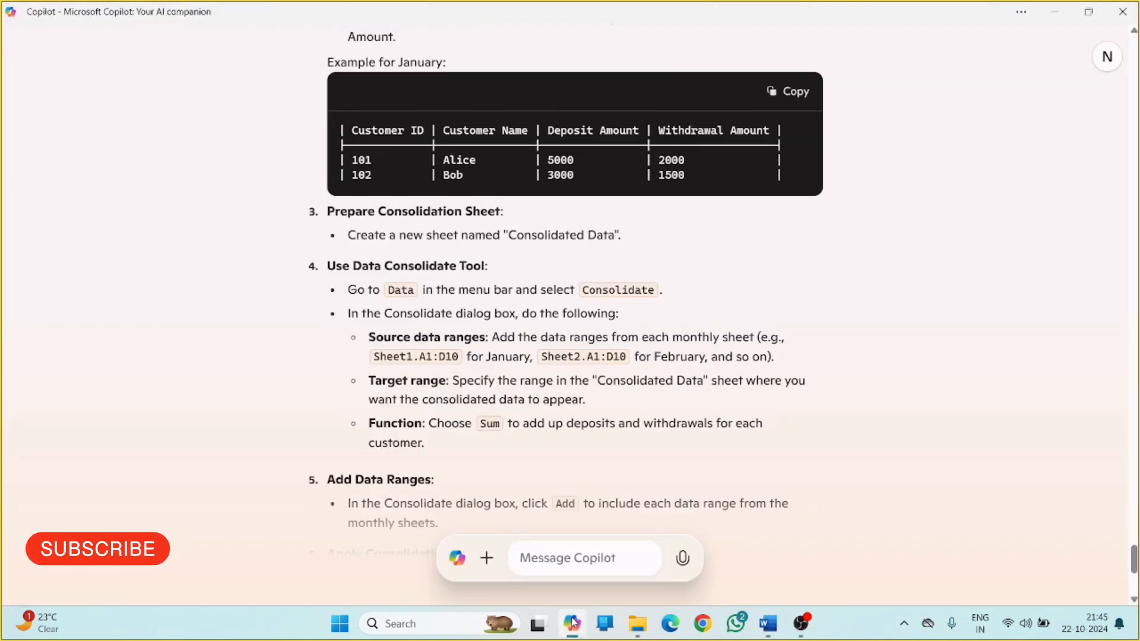
{"action": "left_click", "coordinate": [572, 623]}
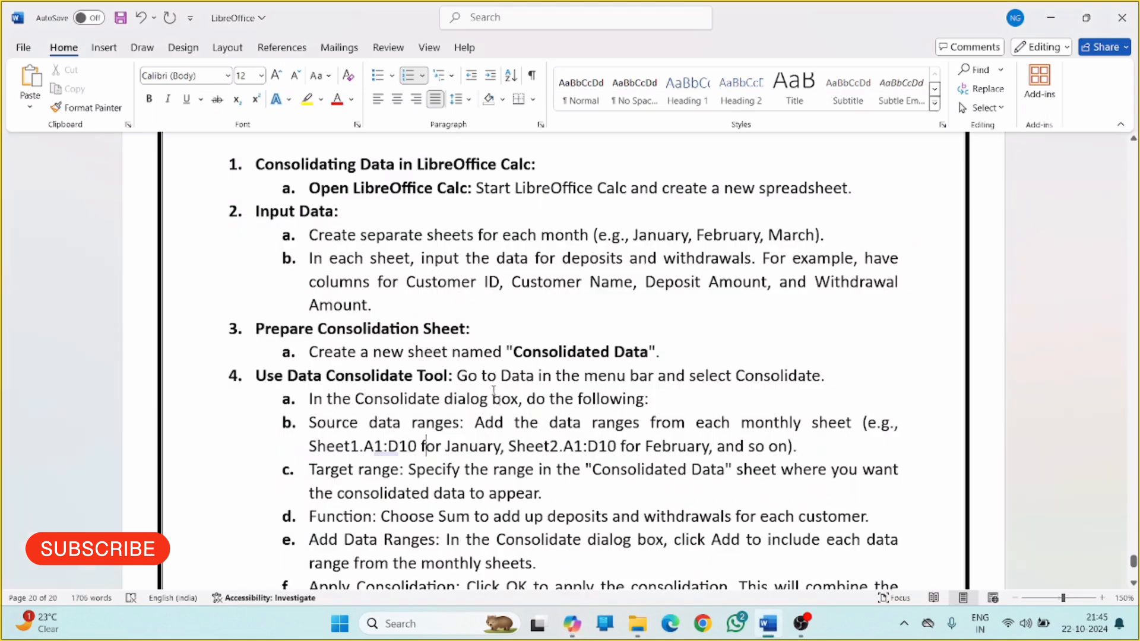
{"action": "double_click", "coordinate": [506, 375]}
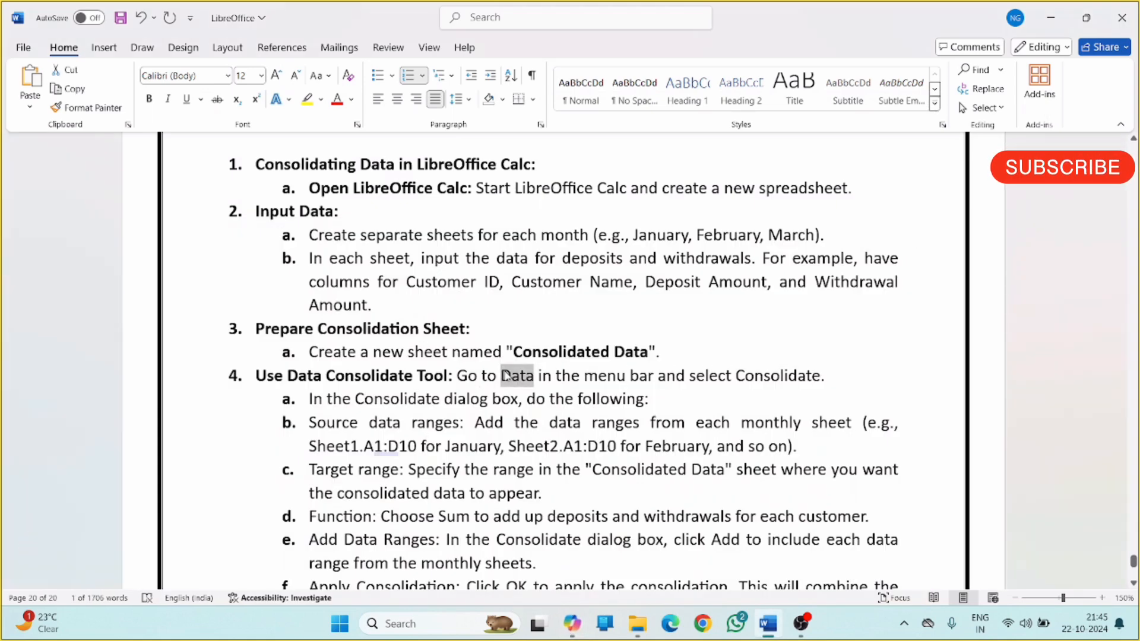
{"action": "key", "text": "ctrl+b"}
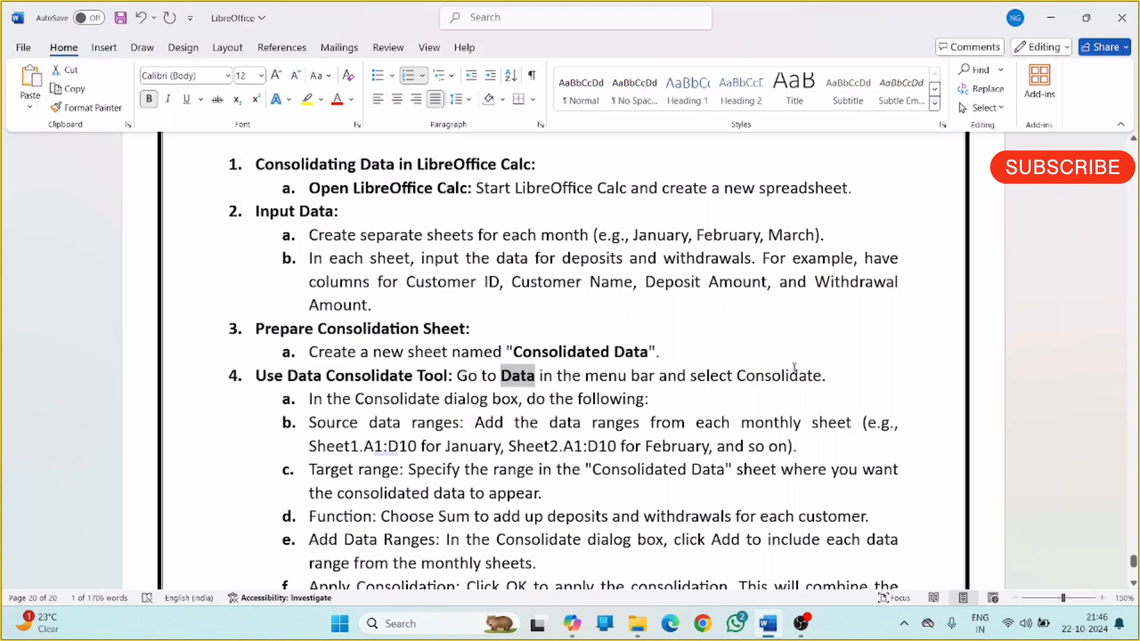
{"action": "left_click", "coordinate": [572, 623]}
{"action": "left_click", "coordinate": [572, 623]}
{"action": "left_click_drag", "start_coordinate": [742, 376], "coordinate": [823, 376]}
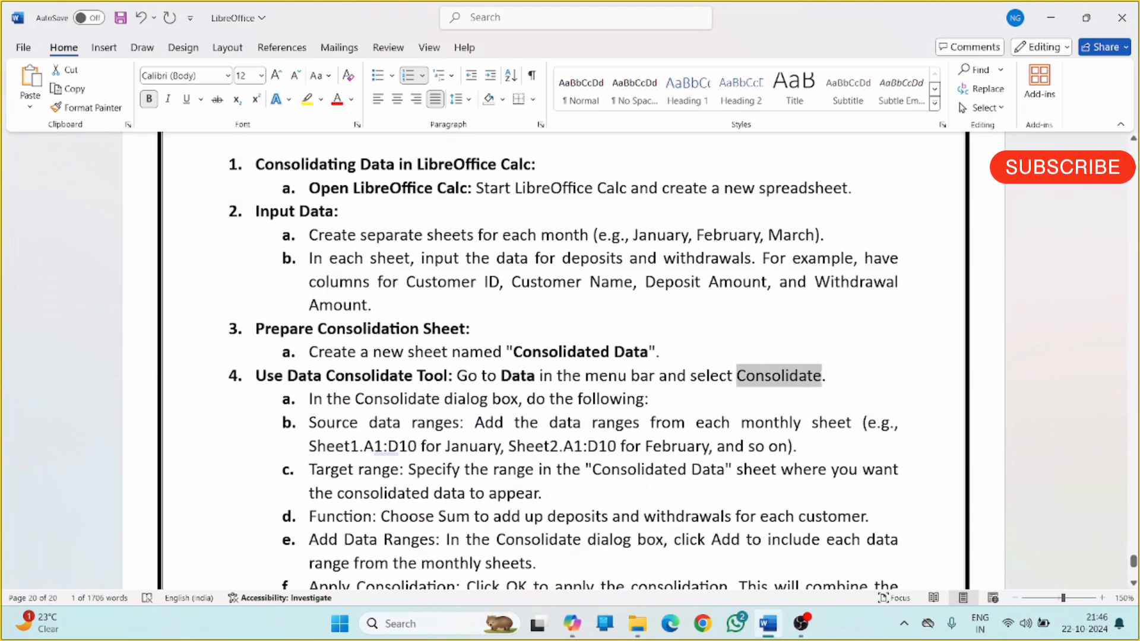
{"action": "key", "text": "ctrl+b"}
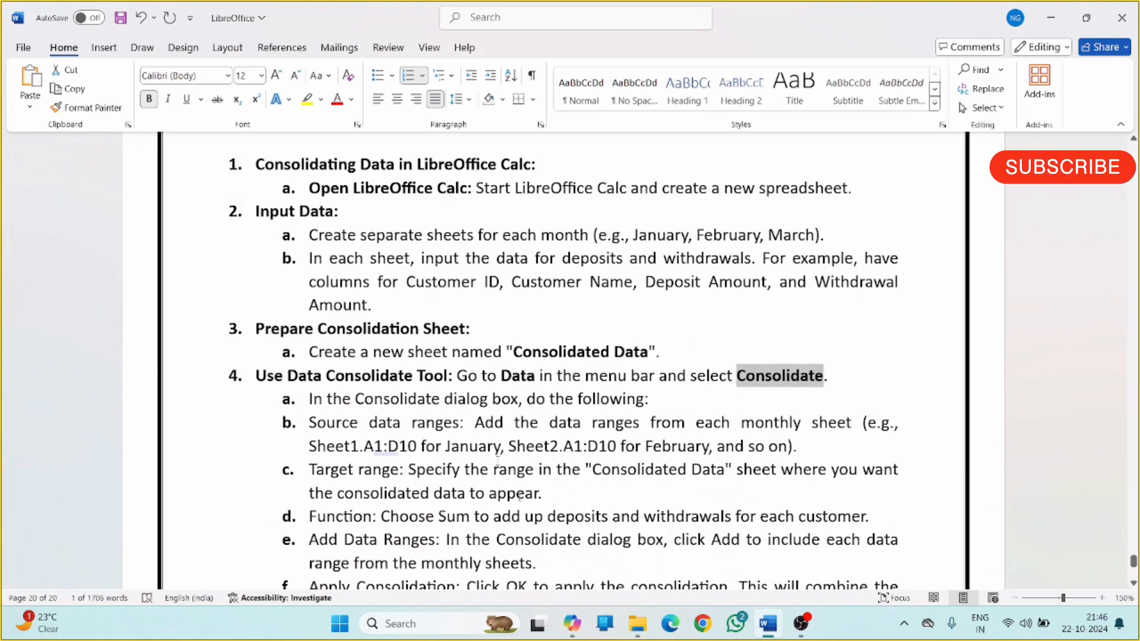
Move the "Go to Data in the menu bar and select Consolidate." sentence out of the item 4 heading into its own sub-item a.
{"action": "left_click", "coordinate": [457, 376]}
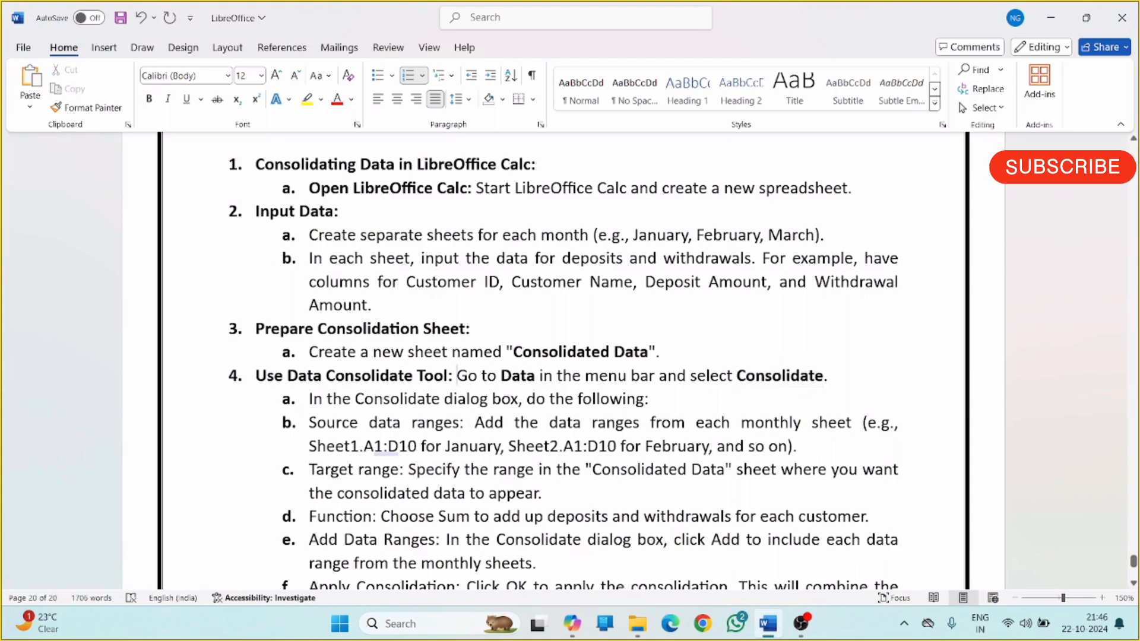
{"action": "key", "text": "Return"}
{"action": "key", "text": "Tab"}
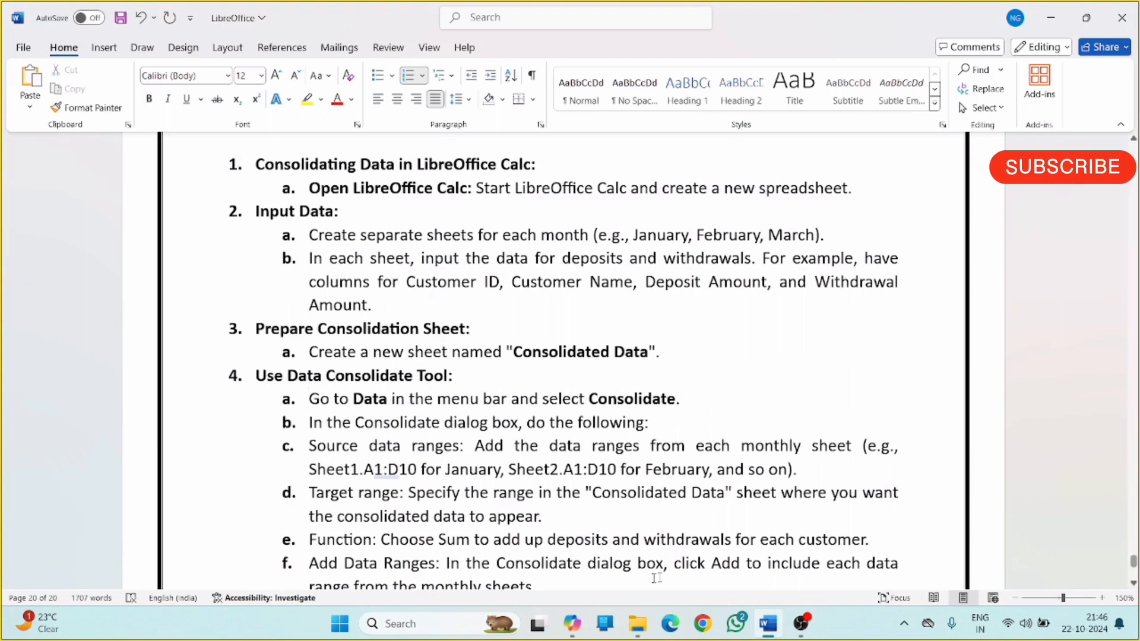
Demote "Source data ranges", "Target range" and "Function" to roman-numeral sub-items i to iii under sub-item b of item 4, as in Copilot's answer.
{"action": "left_click", "coordinate": [580, 630]}
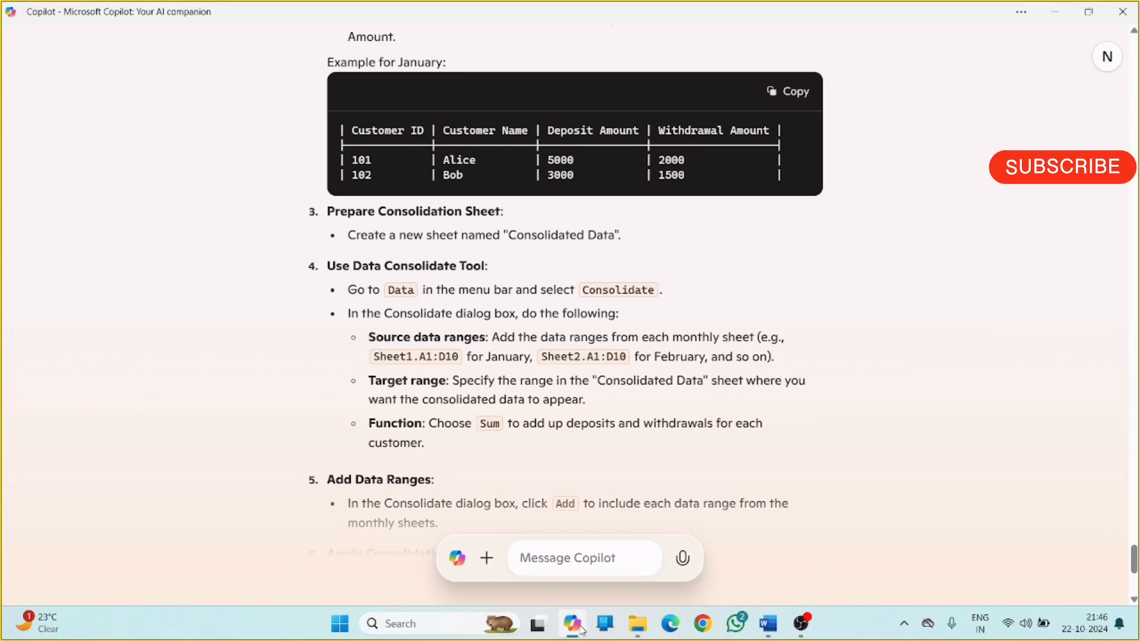
{"action": "left_click", "coordinate": [581, 630]}
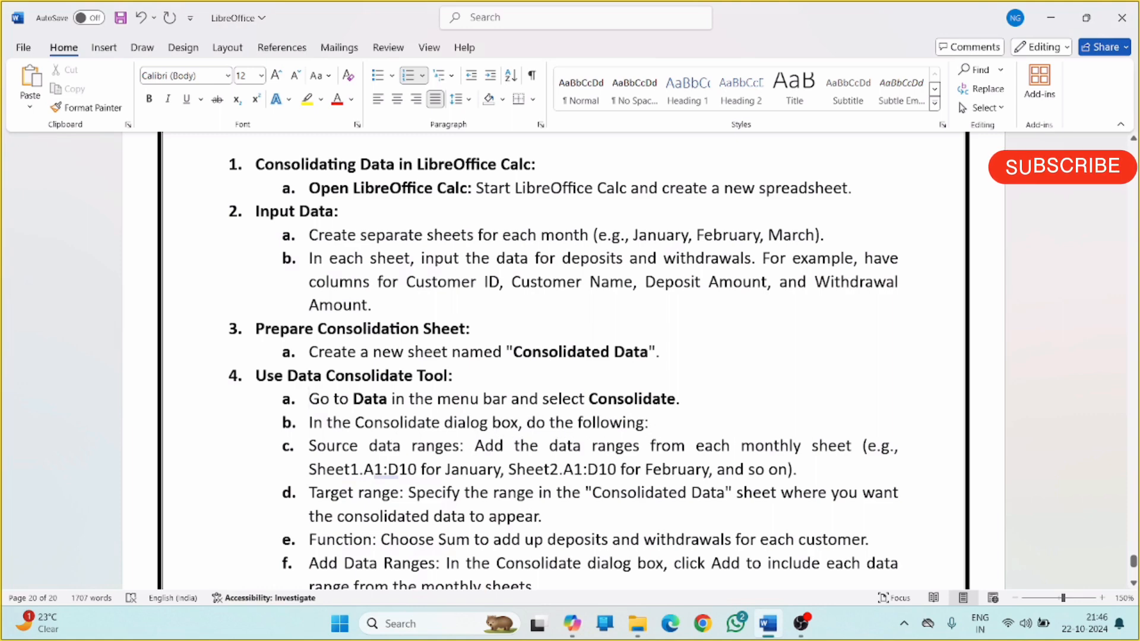
{"action": "left_click_drag", "start_coordinate": [655, 423], "coordinate": [378, 425]}
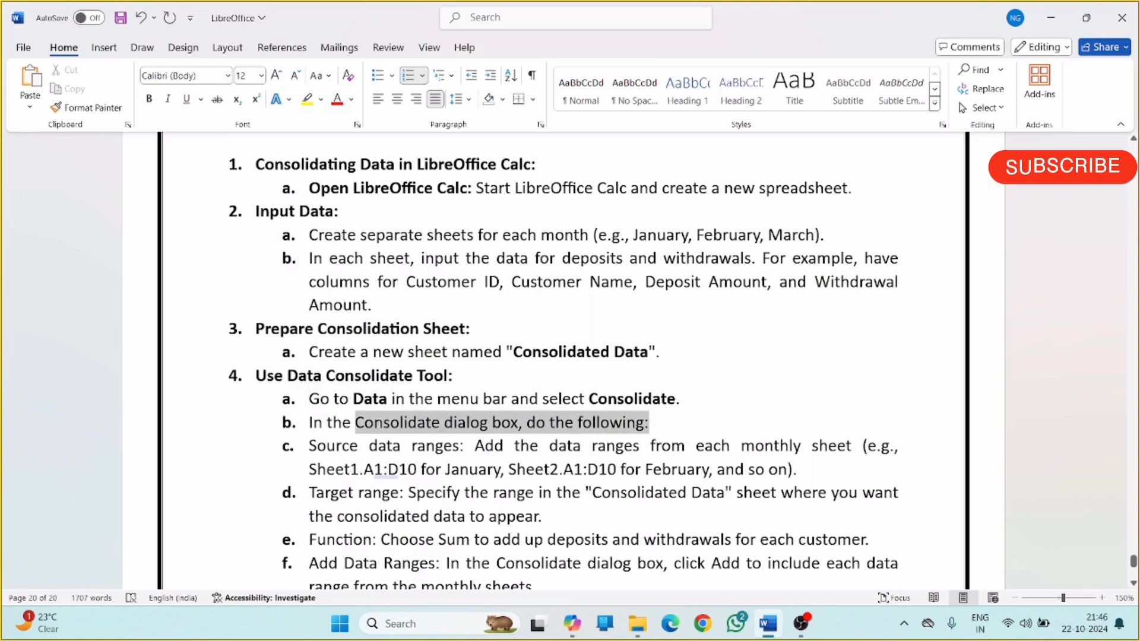
{"action": "left_click", "coordinate": [653, 423]}
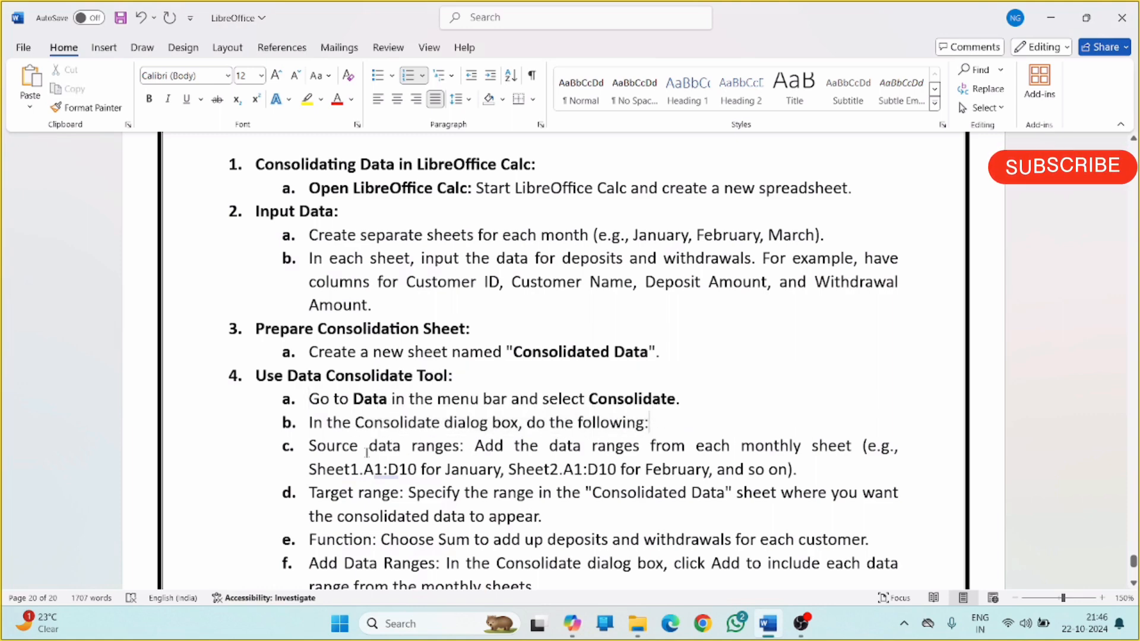
{"action": "key", "text": "Tab"}
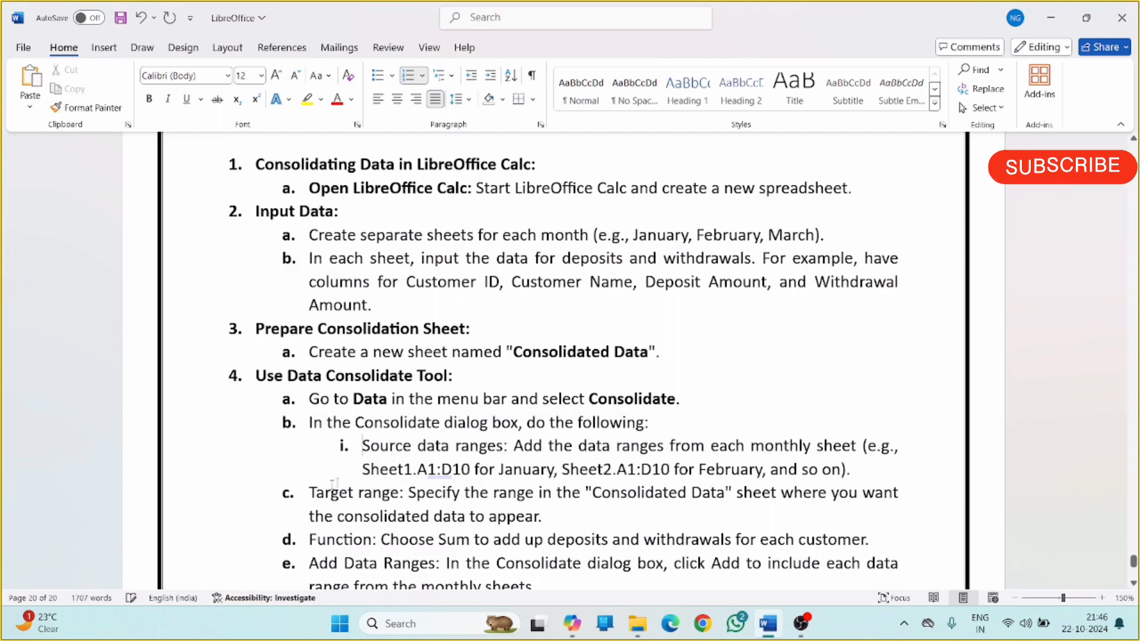
{"action": "left_click", "coordinate": [310, 493]}
{"action": "key", "text": "Tab"}
{"action": "left_click", "coordinate": [310, 538]}
{"action": "key", "text": "Tab"}
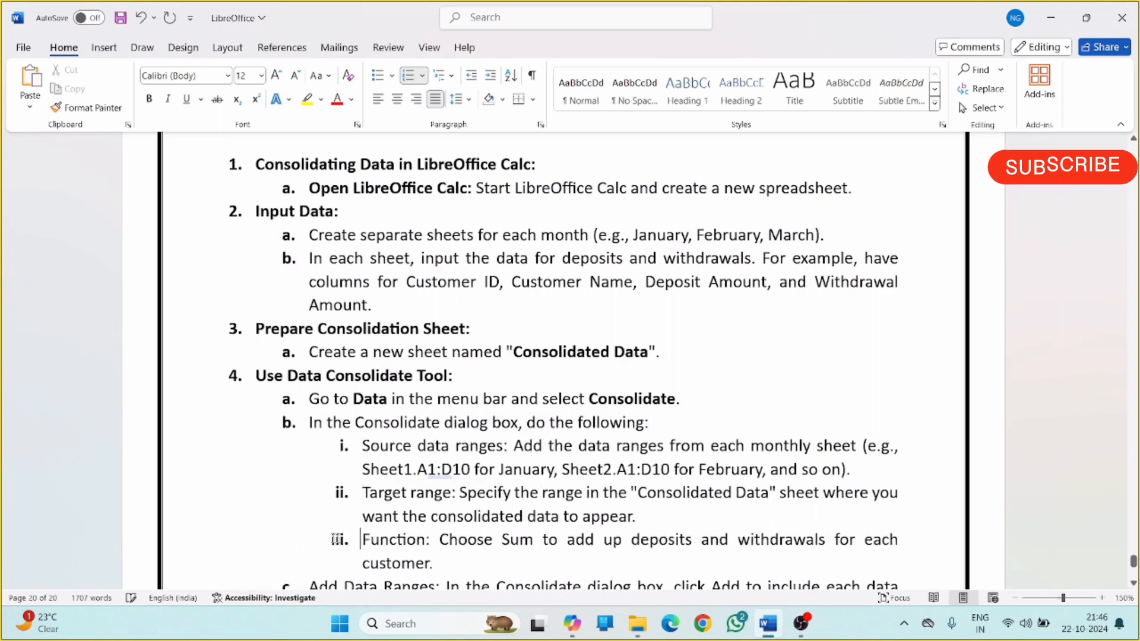
Make the lead-ins "Source data ranges:", "Target range:" and "Function:" bold in sub-items i to iii of item 4, as in Copilot's answer.
{"action": "scroll", "coordinate": [391, 534], "scroll_direction": "down", "scroll_amount": 1}
{"action": "scroll", "coordinate": [390, 533], "scroll_direction": "down", "scroll_amount": 1}
{"action": "left_click", "coordinate": [572, 623]}
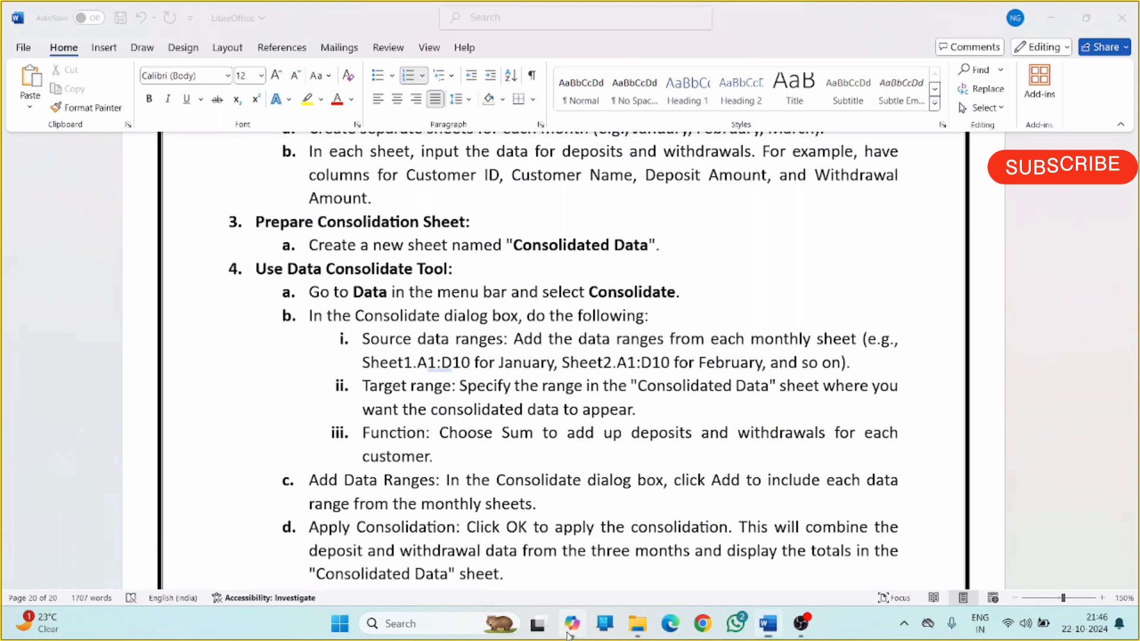
{"action": "scroll", "coordinate": [441, 445], "scroll_direction": "down", "scroll_amount": 1}
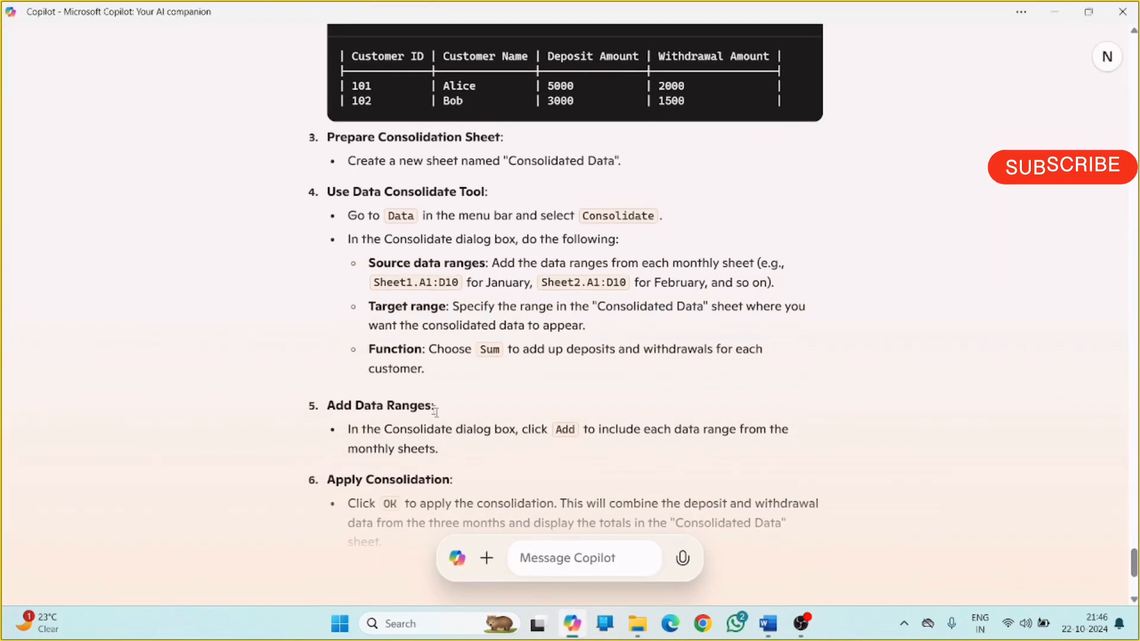
{"action": "left_click", "coordinate": [572, 623]}
{"action": "left_click_drag", "start_coordinate": [505, 340], "coordinate": [363, 341]}
{"action": "key", "text": "ctrl+b"}
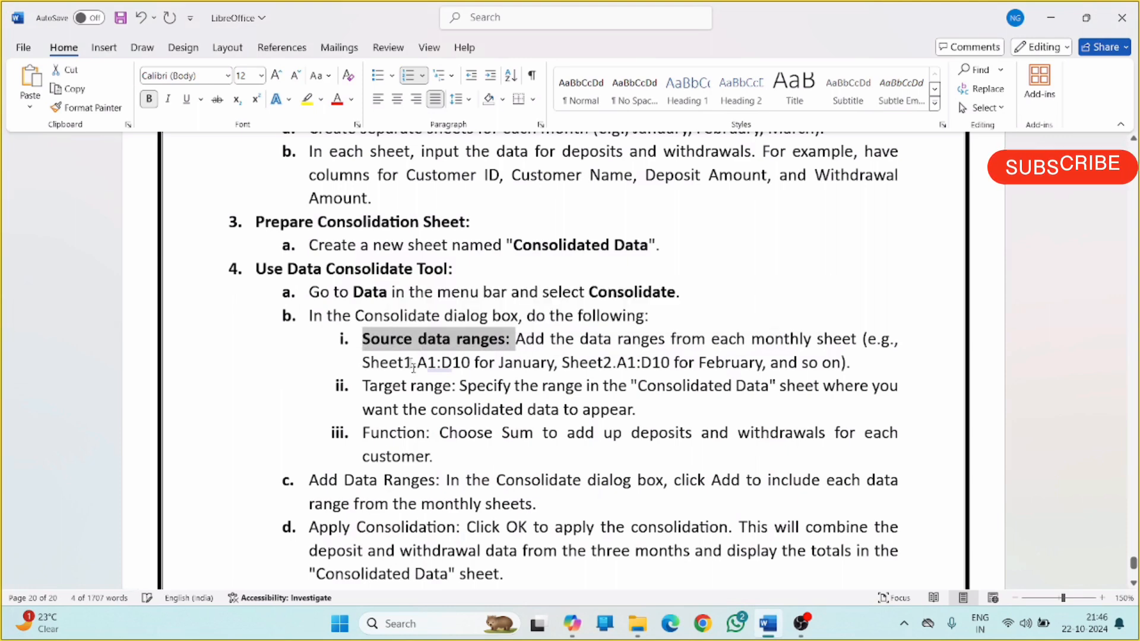
{"action": "left_click_drag", "start_coordinate": [456, 388], "coordinate": [362, 388]}
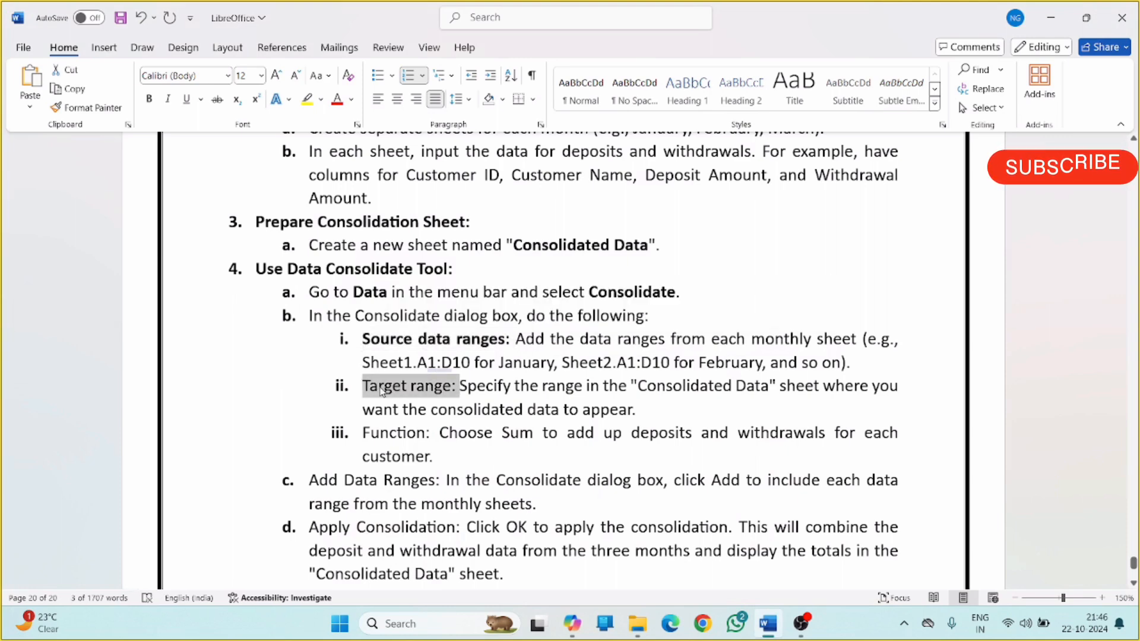
{"action": "key", "text": "ctrl+b"}
{"action": "left_click_drag", "start_coordinate": [440, 433], "coordinate": [362, 433]}
{"action": "key", "text": "ctrl+b"}
Following Copilot's structure, make the "Add Data Ranges:" lead-in bold and promote its sub-item to main numbered item 5.
{"action": "scroll", "coordinate": [363, 433], "scroll_direction": "down", "scroll_amount": 2}
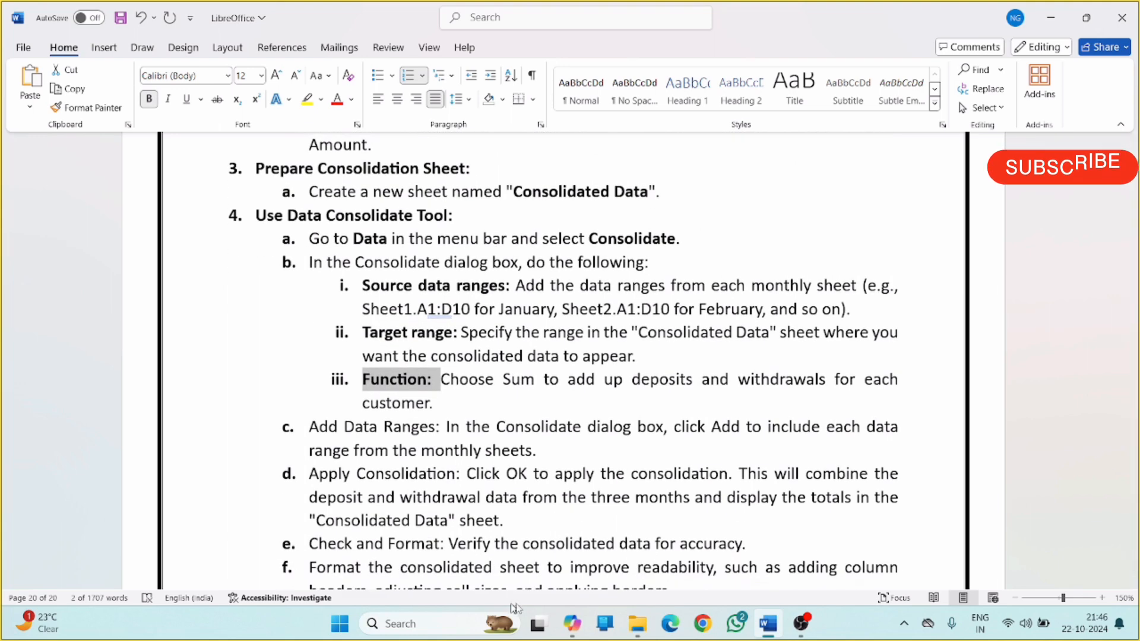
{"action": "left_click", "coordinate": [570, 625]}
{"action": "left_click", "coordinate": [570, 625]}
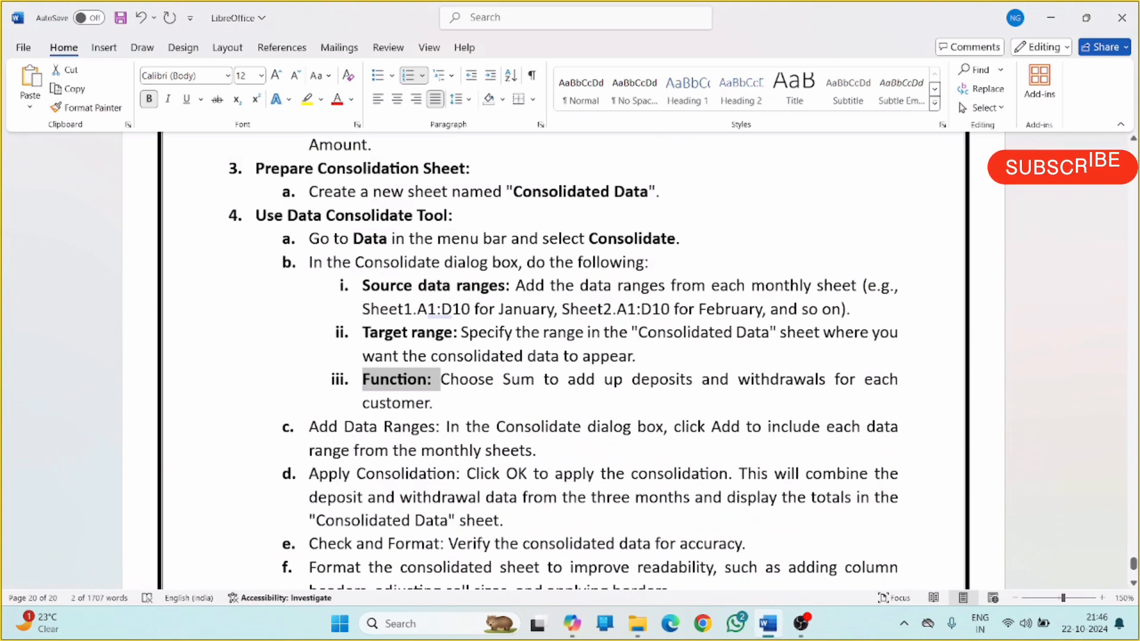
{"action": "left_click", "coordinate": [348, 436]}
{"action": "left_click_drag", "start_coordinate": [444, 429], "coordinate": [325, 432]}
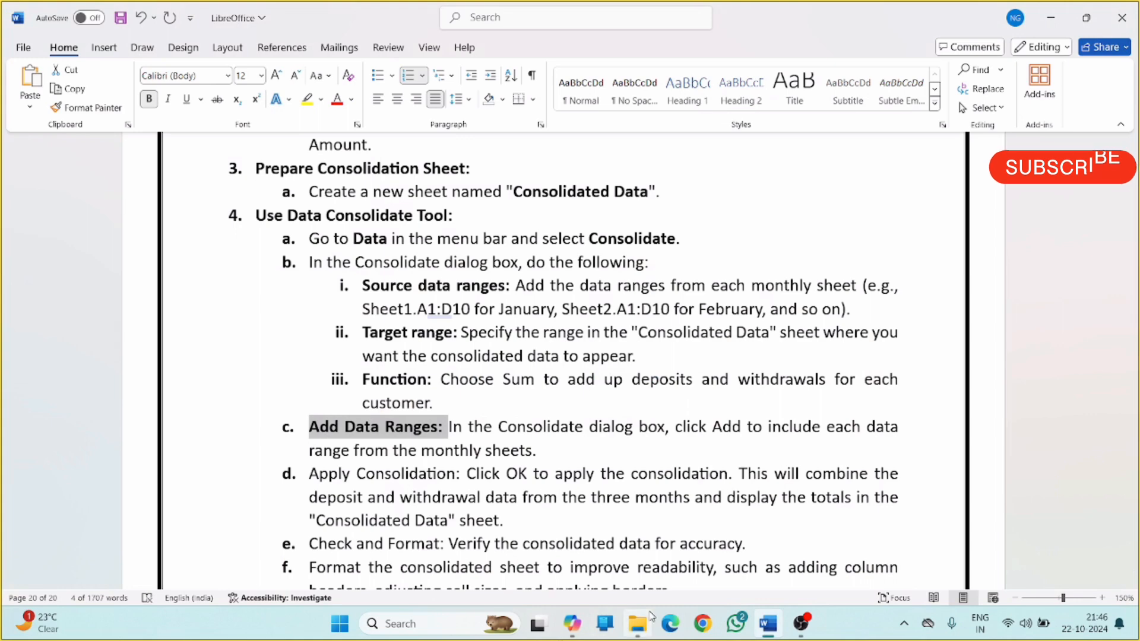
{"action": "left_click", "coordinate": [570, 625]}
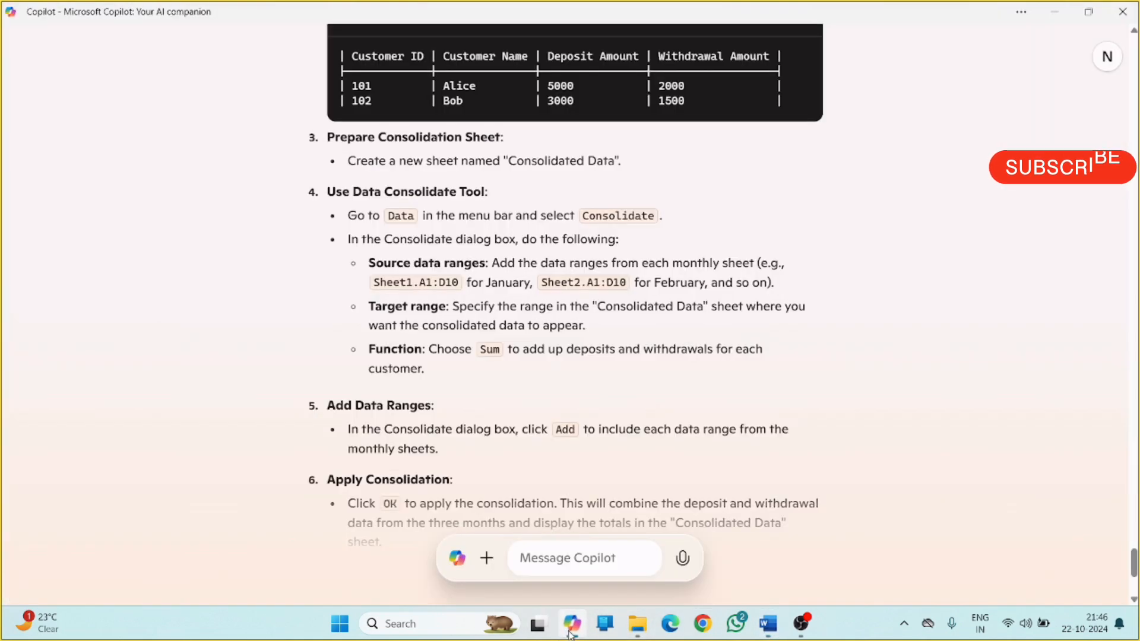
{"action": "left_click", "coordinate": [570, 624]}
{"action": "left_click", "coordinate": [310, 427]}
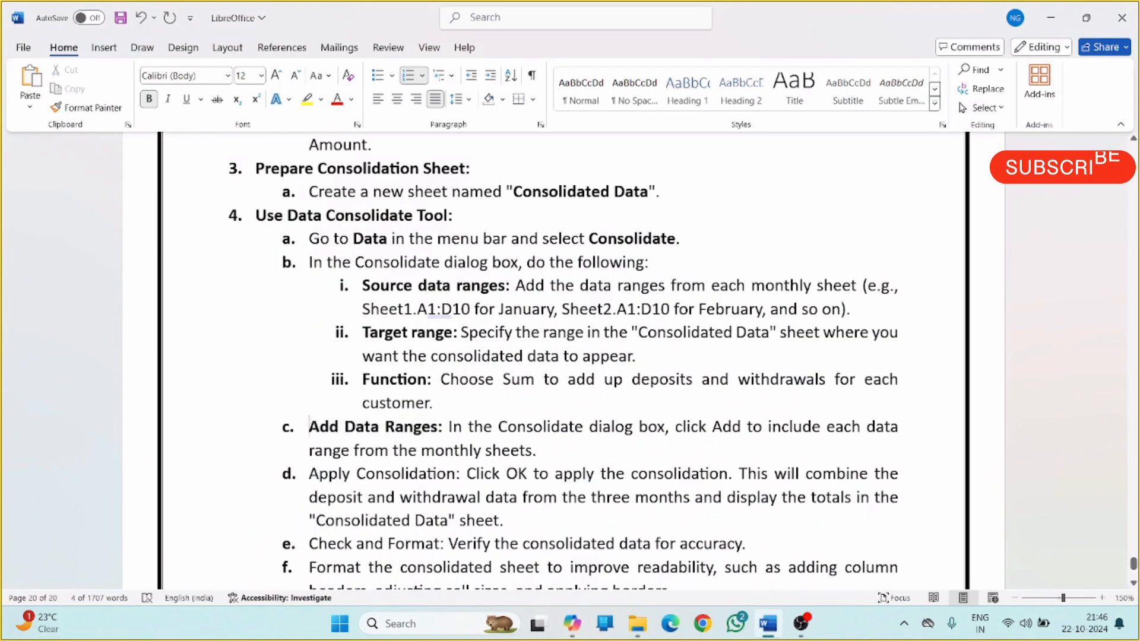
{"action": "key", "text": "shift+Tab"}
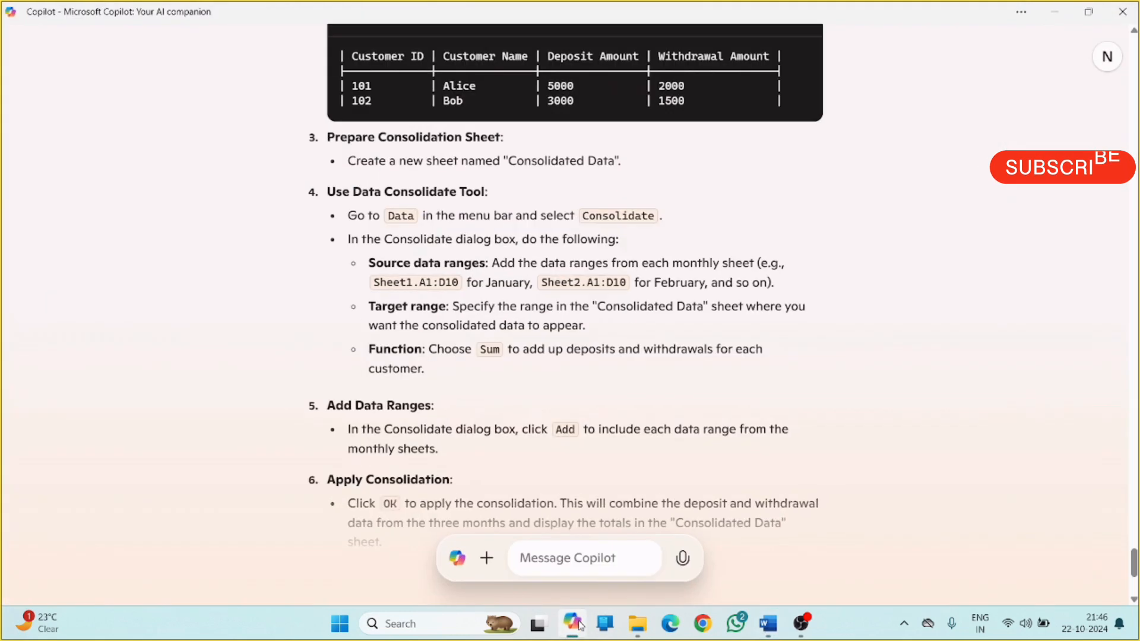
Make the word "Add" bold in the item 5 sentence about including each data range, matching Copilot's highlighted term.
{"action": "left_click", "coordinate": [581, 626]}
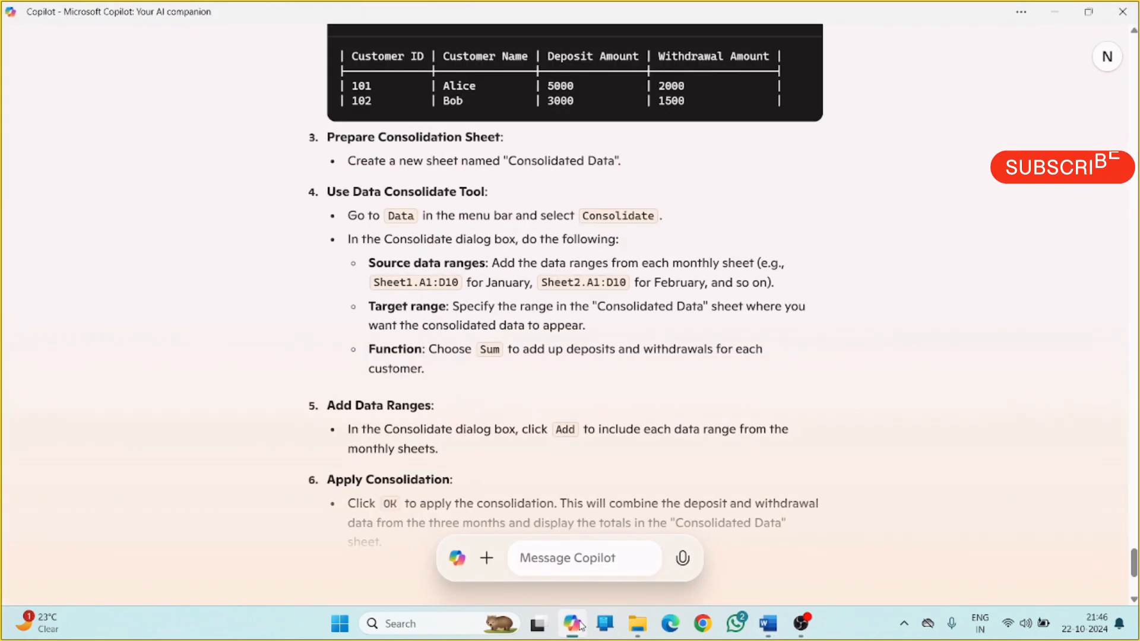
{"action": "left_click", "coordinate": [581, 626]}
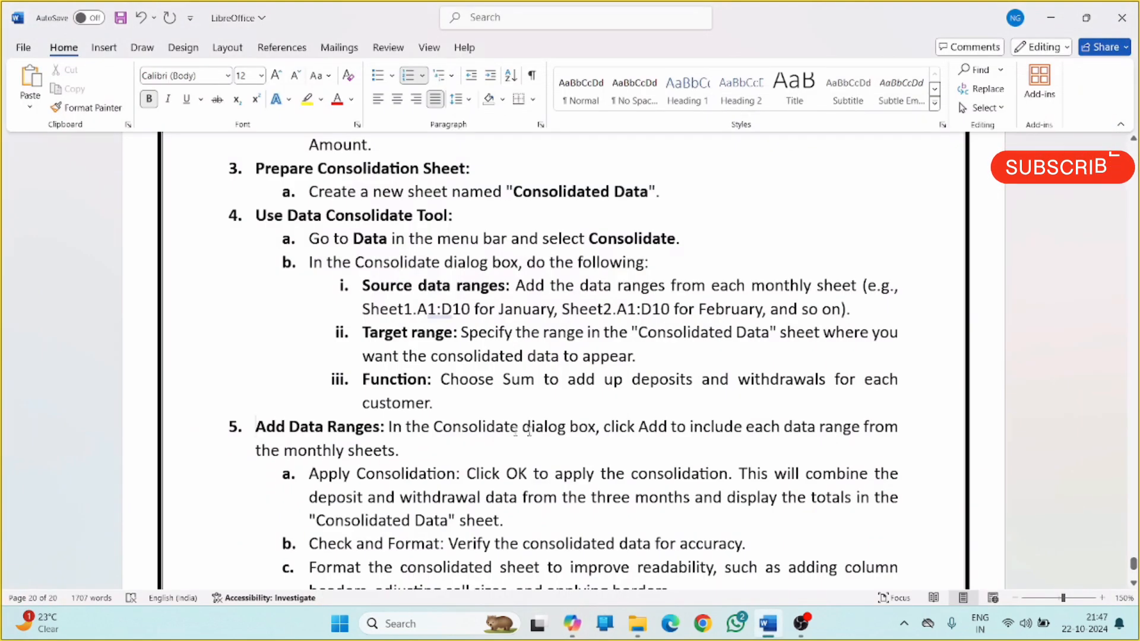
{"action": "left_click_drag", "start_coordinate": [669, 423], "coordinate": [640, 429]}
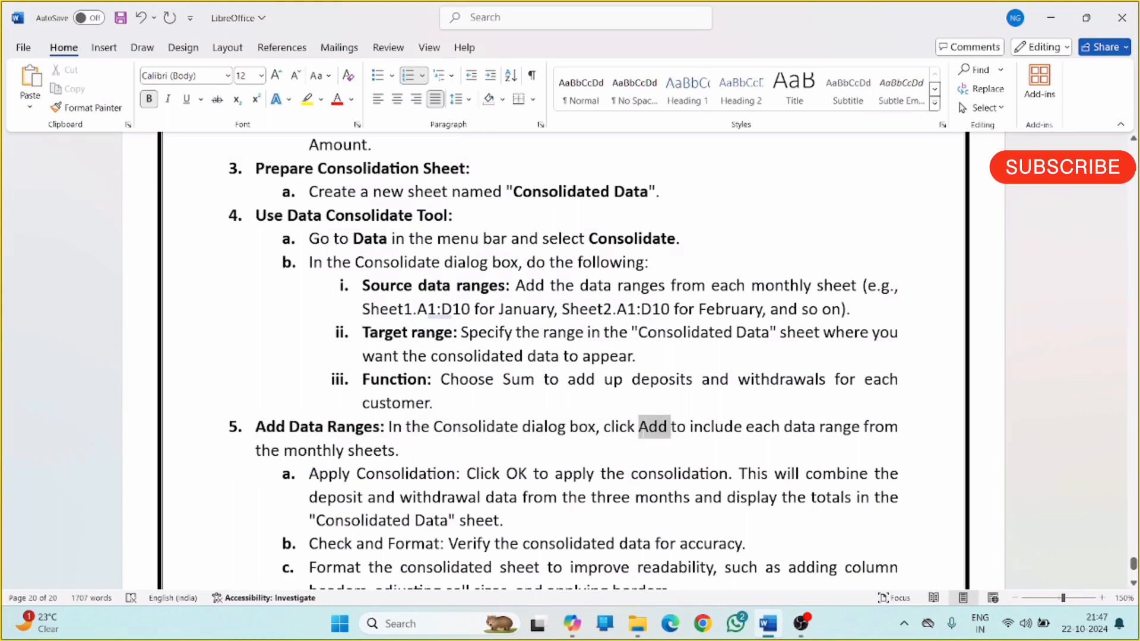
{"action": "left_click", "coordinate": [589, 626]}
{"action": "left_click", "coordinate": [581, 629]}
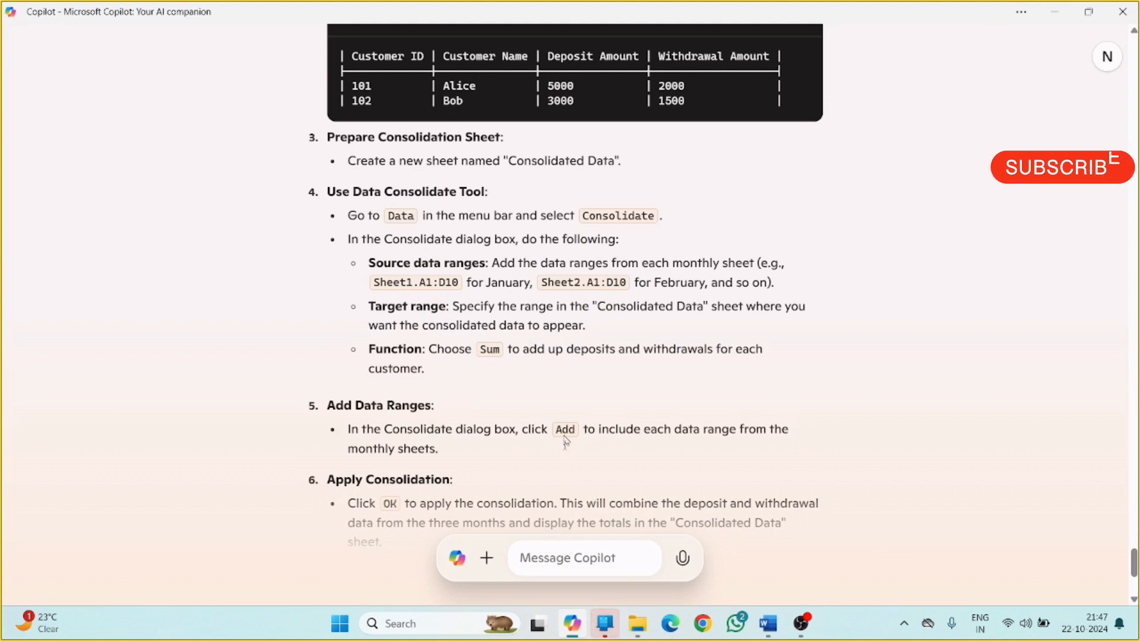
{"action": "right_click", "coordinate": [605, 631]}
{"action": "left_click", "coordinate": [579, 584]}
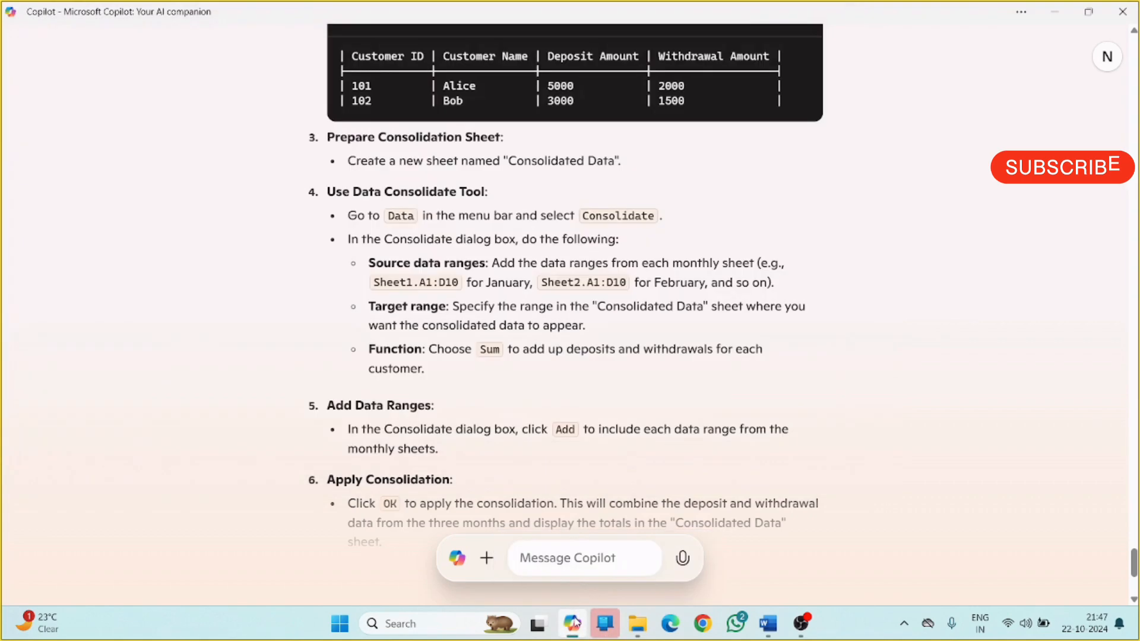
{"action": "left_click", "coordinate": [574, 622]}
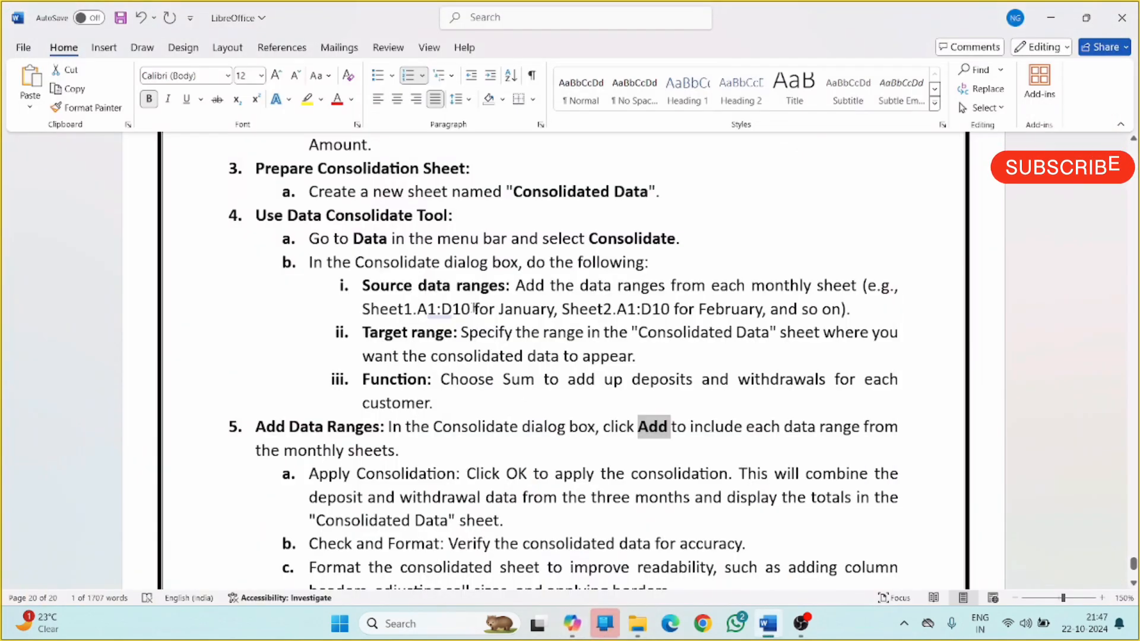
Make the cell ranges "Sheet1.A1:D10" and "Sheet2.A1:D10" bold in the "Source data ranges" sub-item.
{"action": "left_click_drag", "start_coordinate": [473, 310], "coordinate": [362, 309]}
{"action": "key", "text": "ctrl+b"}
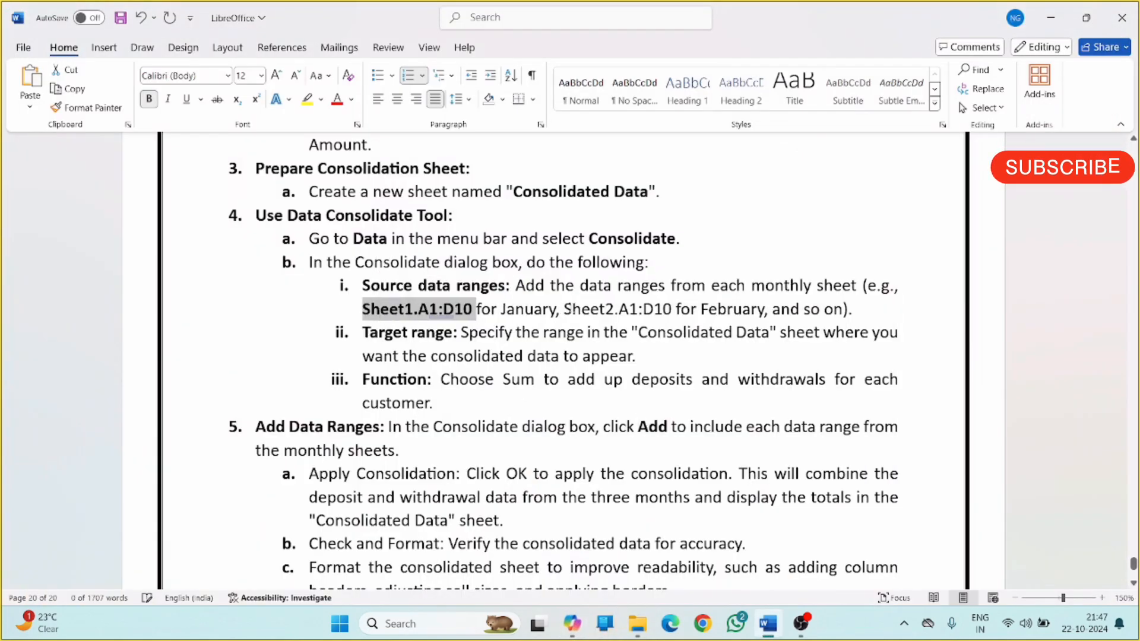
{"action": "left_click_drag", "start_coordinate": [676, 310], "coordinate": [564, 309]}
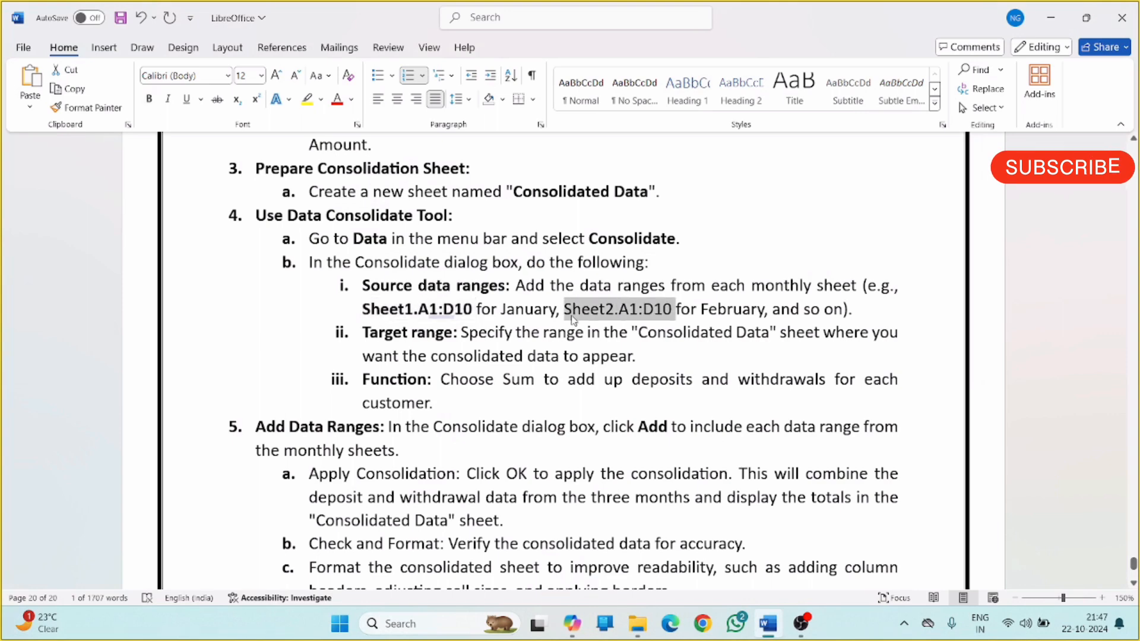
{"action": "key", "text": "ctrl+b"}
{"action": "left_click", "coordinate": [642, 442]}
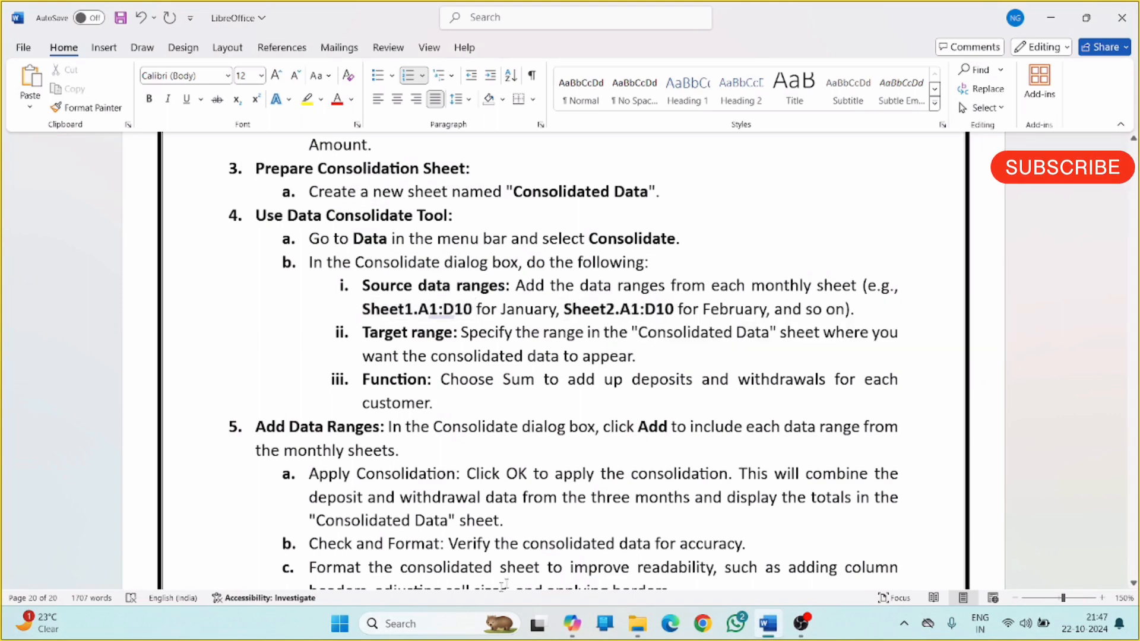
Make the word "Sum" bold in the "Function" sub-item, matching Copilot's highlighted term.
{"action": "left_click", "coordinate": [572, 624]}
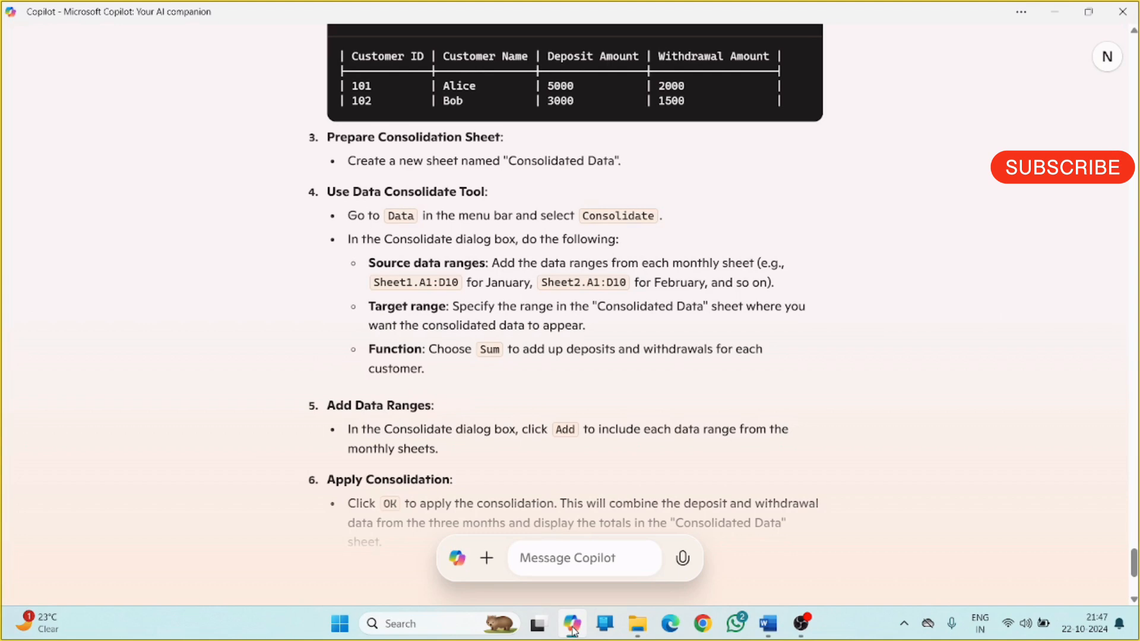
{"action": "left_click", "coordinate": [572, 626]}
{"action": "left_click_drag", "start_coordinate": [534, 381], "coordinate": [505, 381]}
{"action": "key", "text": "ctrl+b"}
Following Copilot's structure, promote the "Apply Consolidation:" sub-item to main numbered item 6 and make that lead-in bold.
{"action": "scroll", "coordinate": [506, 356], "scroll_direction": "down", "scroll_amount": 1}
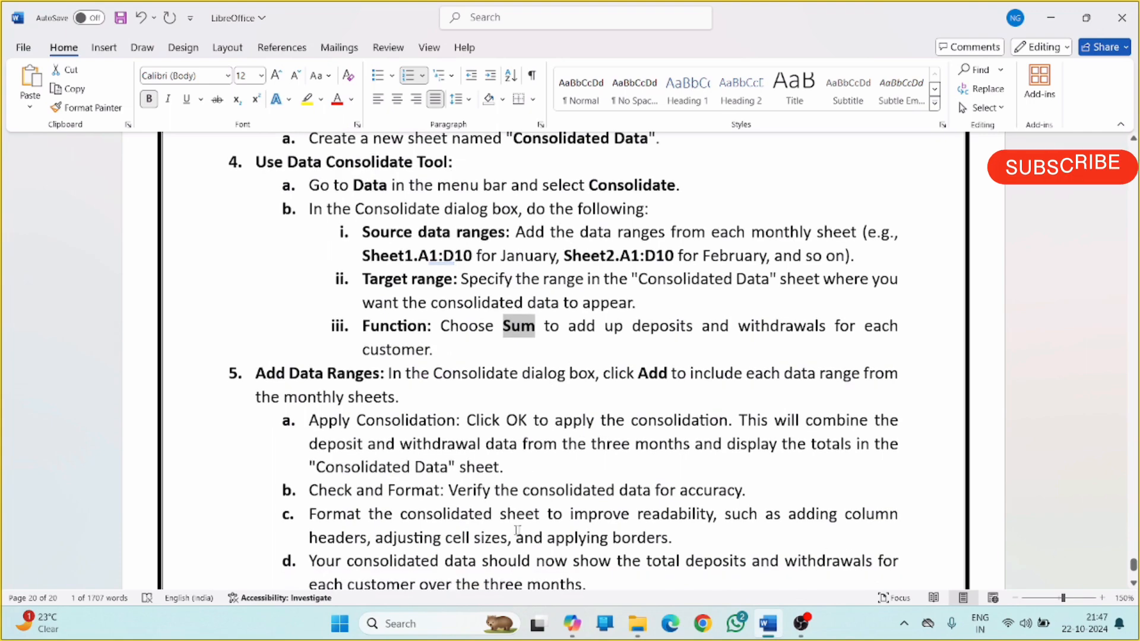
{"action": "left_click", "coordinate": [573, 623]}
{"action": "scroll", "coordinate": [316, 321], "scroll_direction": "down", "scroll_amount": 3}
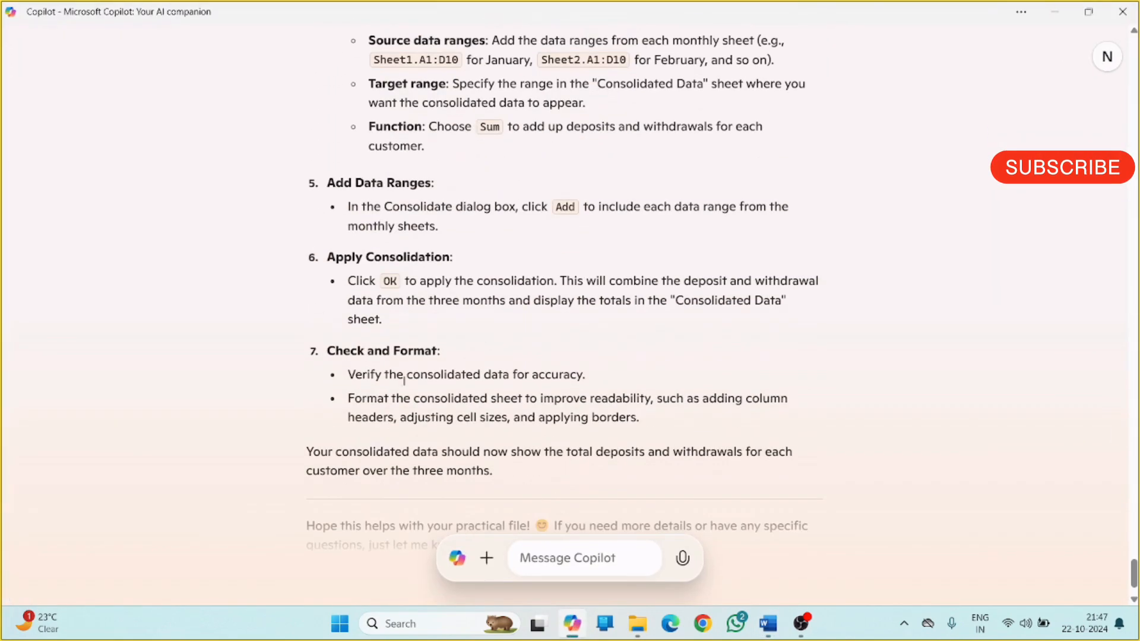
{"action": "left_click", "coordinate": [573, 634]}
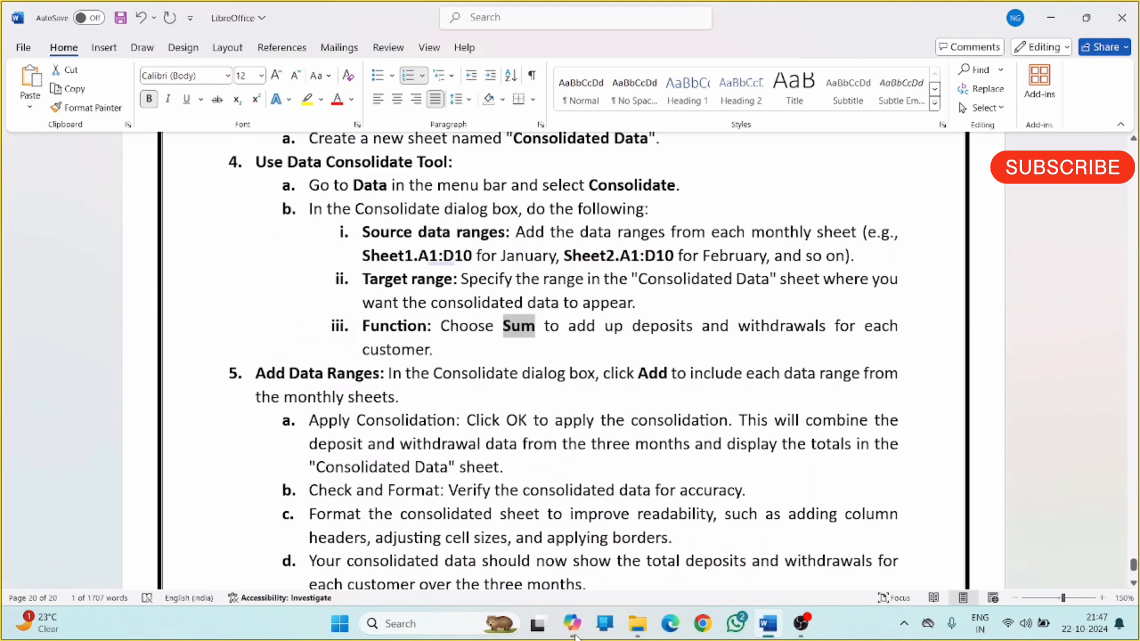
{"action": "left_click", "coordinate": [577, 634]}
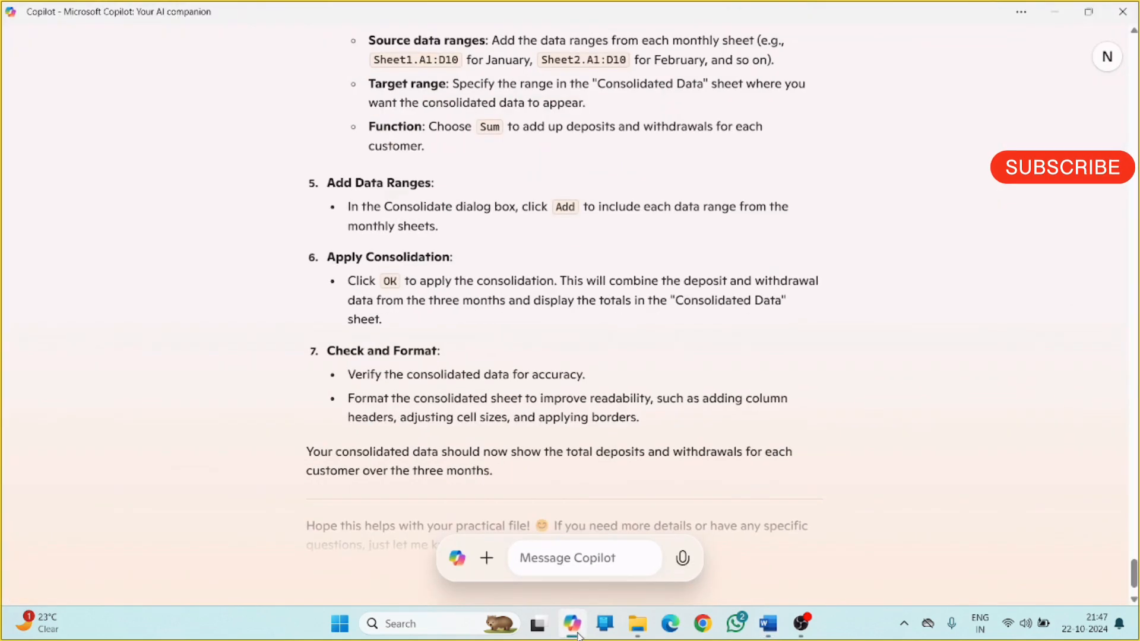
{"action": "left_click", "coordinate": [574, 632]}
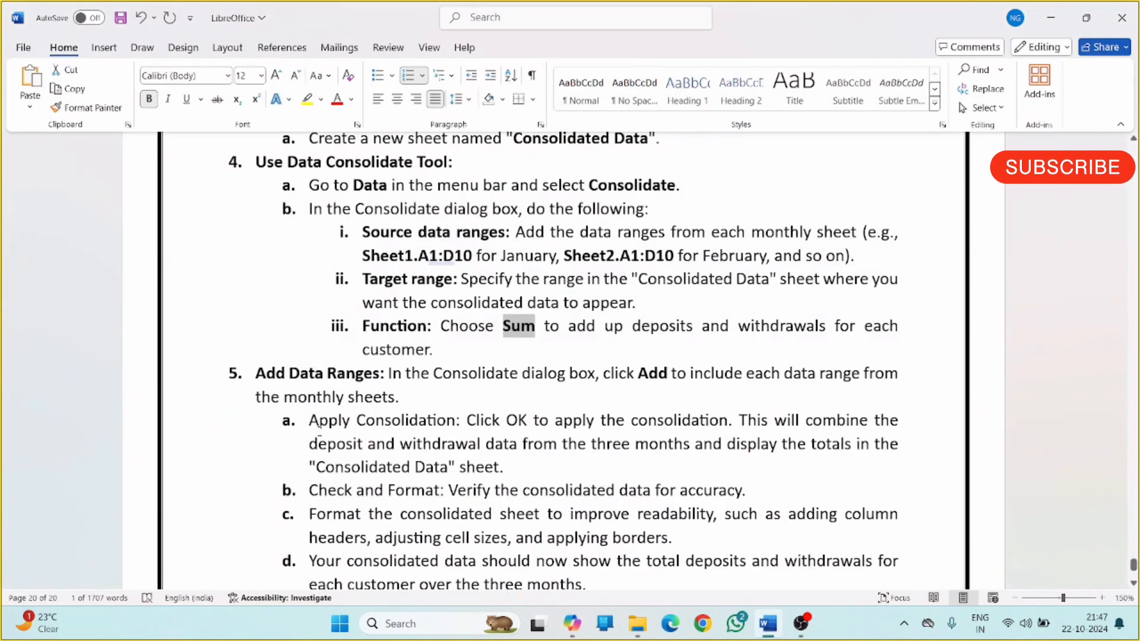
{"action": "left_click", "coordinate": [310, 421]}
{"action": "key", "text": "shift+Tab"}
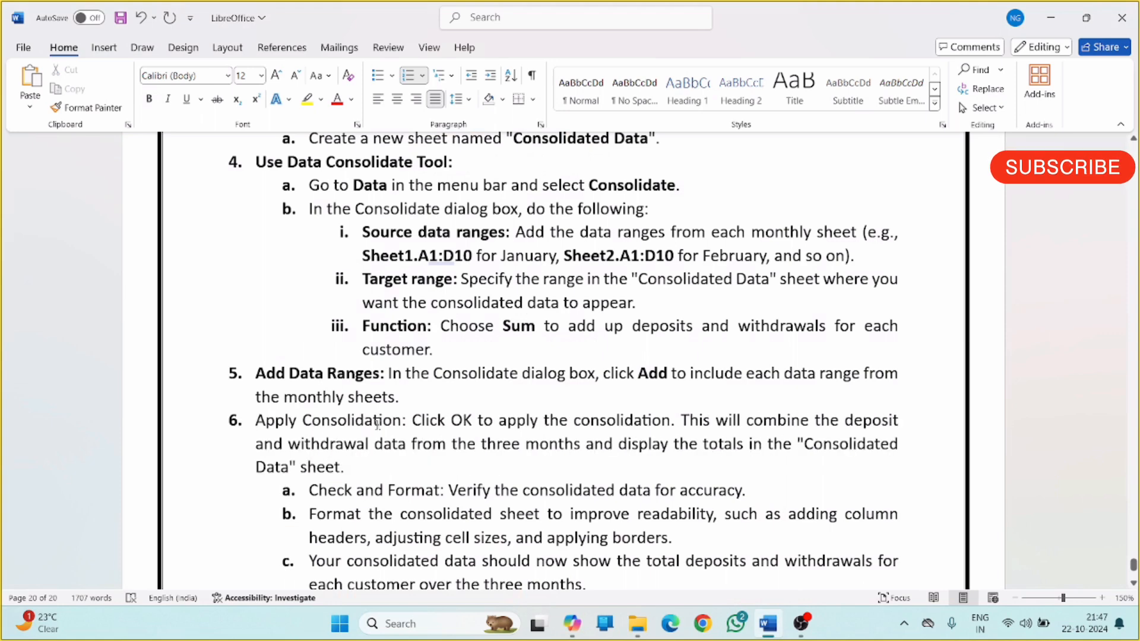
{"action": "left_click_drag", "start_coordinate": [415, 423], "coordinate": [256, 423]}
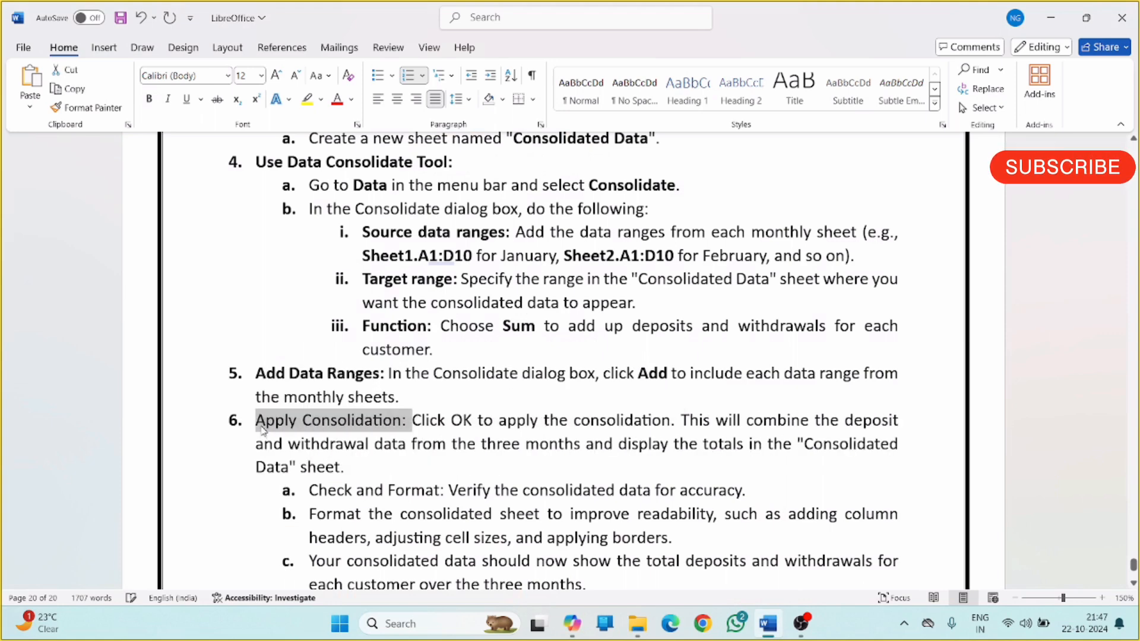
{"action": "key", "text": "ctrl+b"}
Make the word "OK" bold in the item 6 sentence, matching Copilot's highlighted term.
{"action": "left_click", "coordinate": [567, 632]}
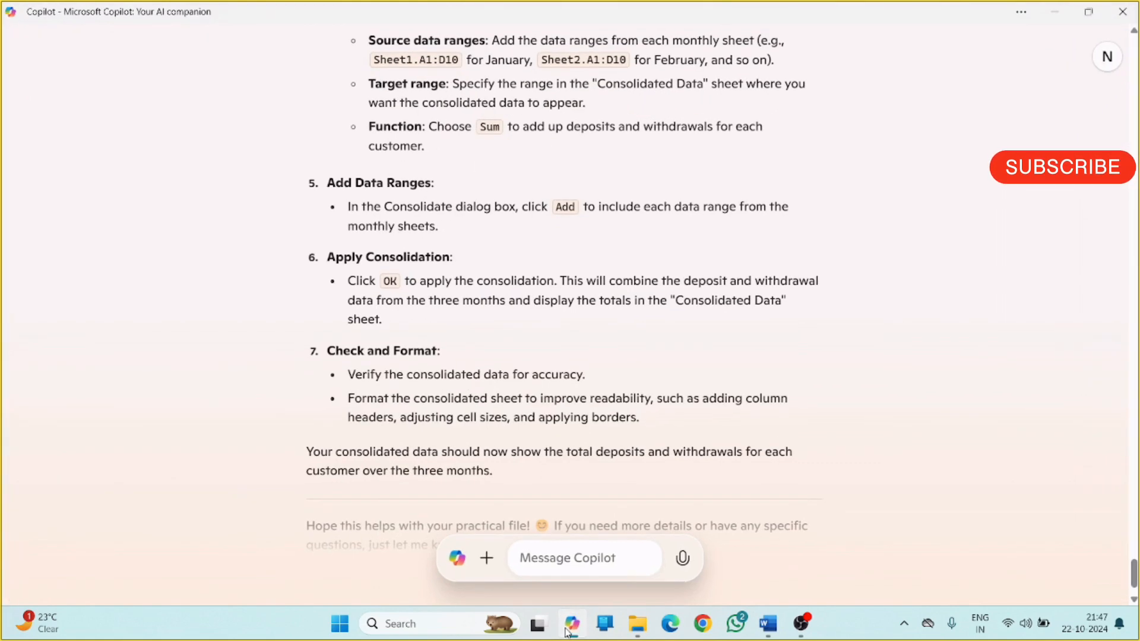
{"action": "left_click", "coordinate": [567, 632]}
{"action": "double_click", "coordinate": [470, 421]}
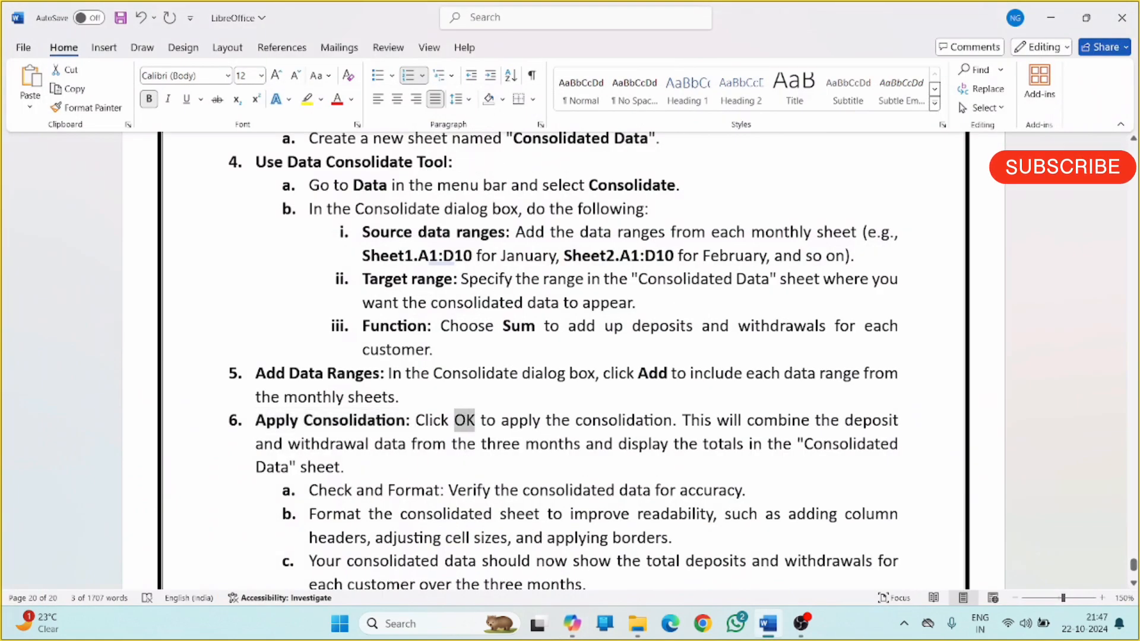
{"action": "left_click", "coordinate": [479, 421]}
{"action": "double_click", "coordinate": [468, 421]}
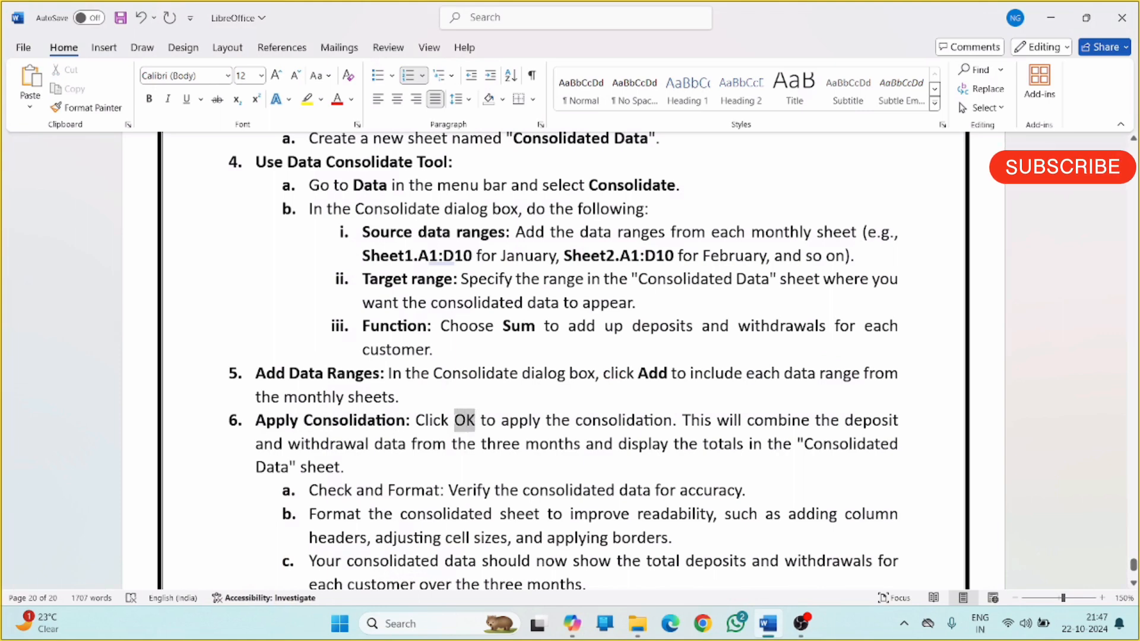
{"action": "left_click", "coordinate": [494, 455]}
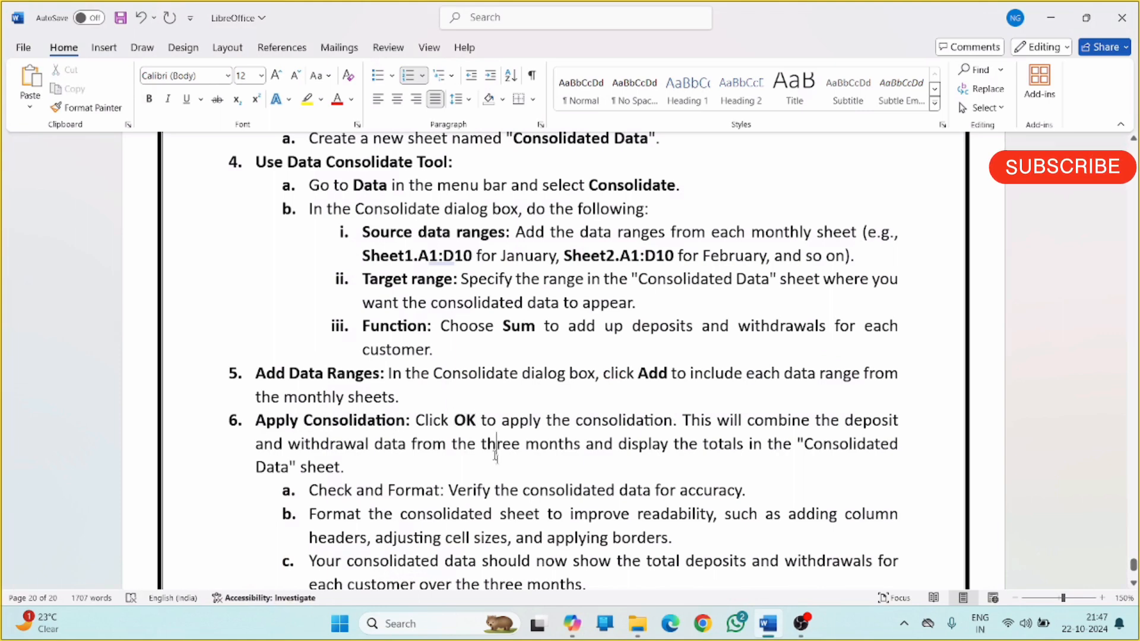
Following Copilot's structure, promote the "Check and Format:" sub-item to main numbered item 7 and select its lead-in text.
{"action": "left_click", "coordinate": [572, 624]}
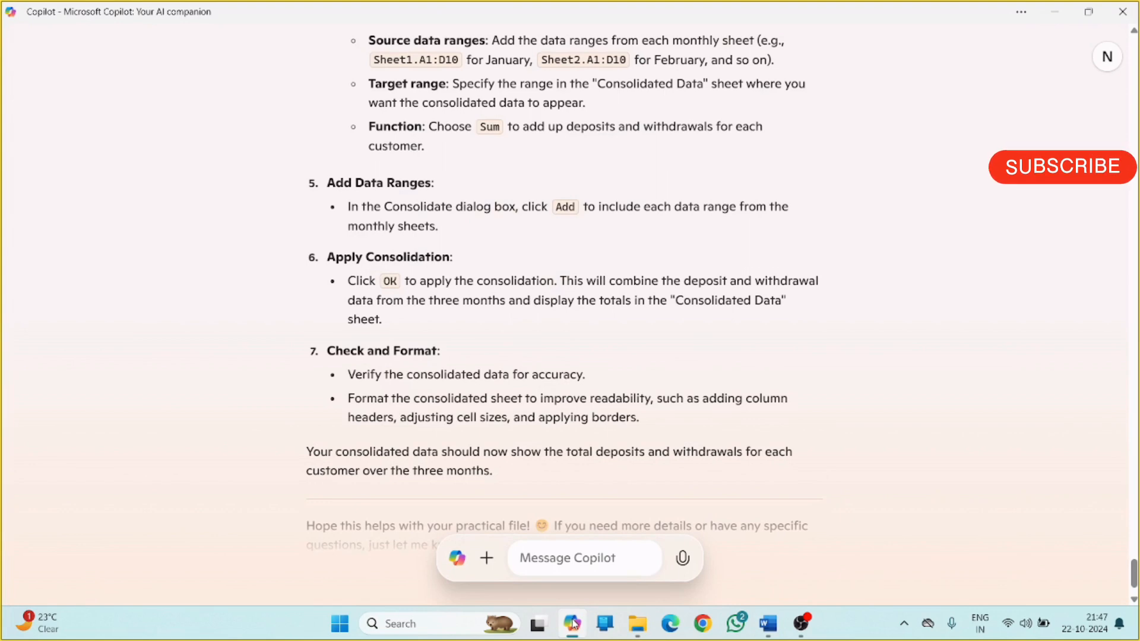
{"action": "left_click", "coordinate": [572, 623]}
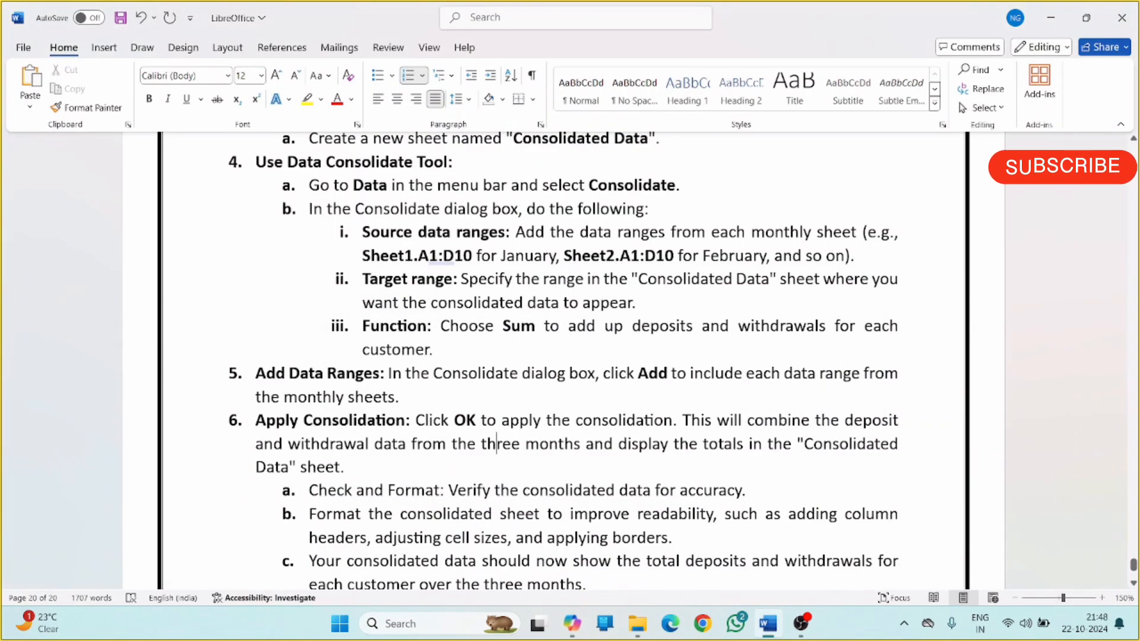
{"action": "key", "text": "shift+Tab"}
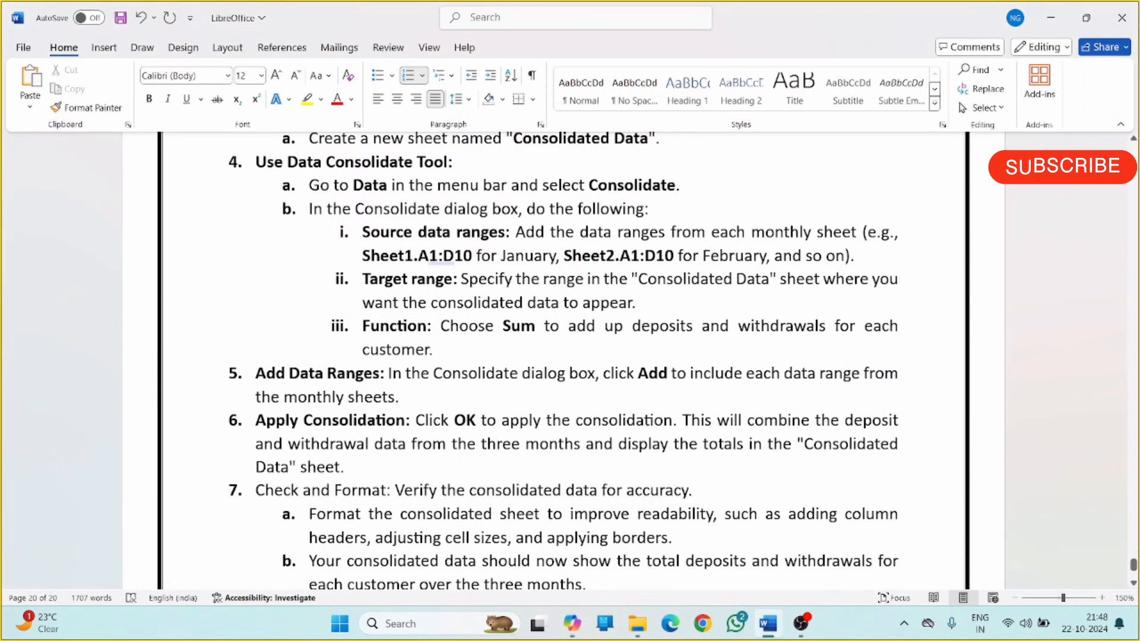
{"action": "left_click_drag", "start_coordinate": [390, 492], "coordinate": [265, 505]}
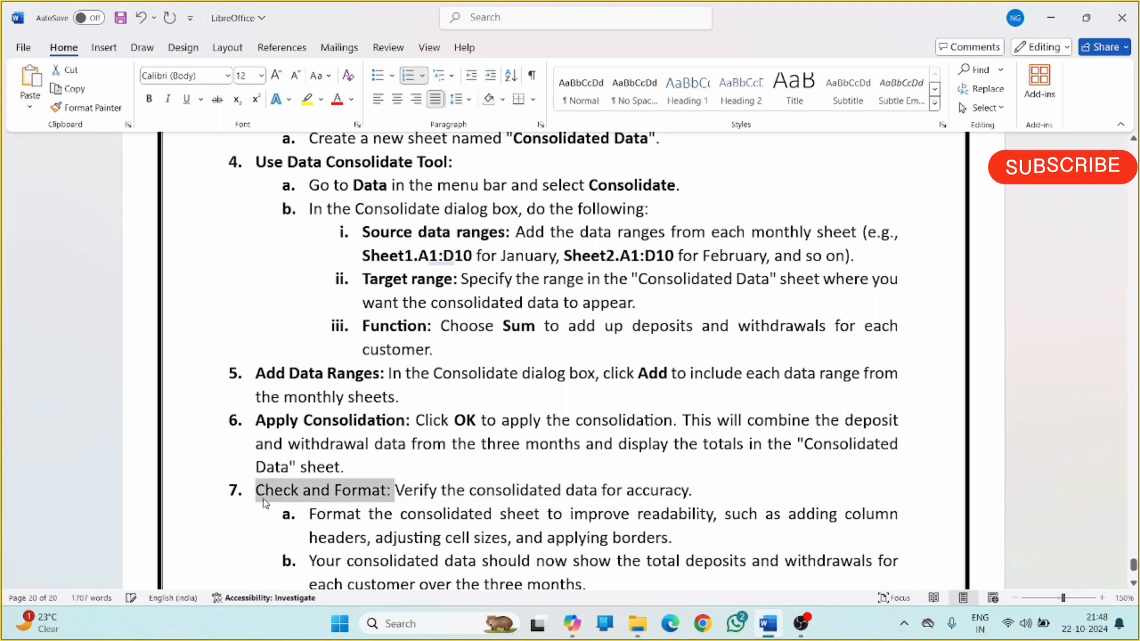
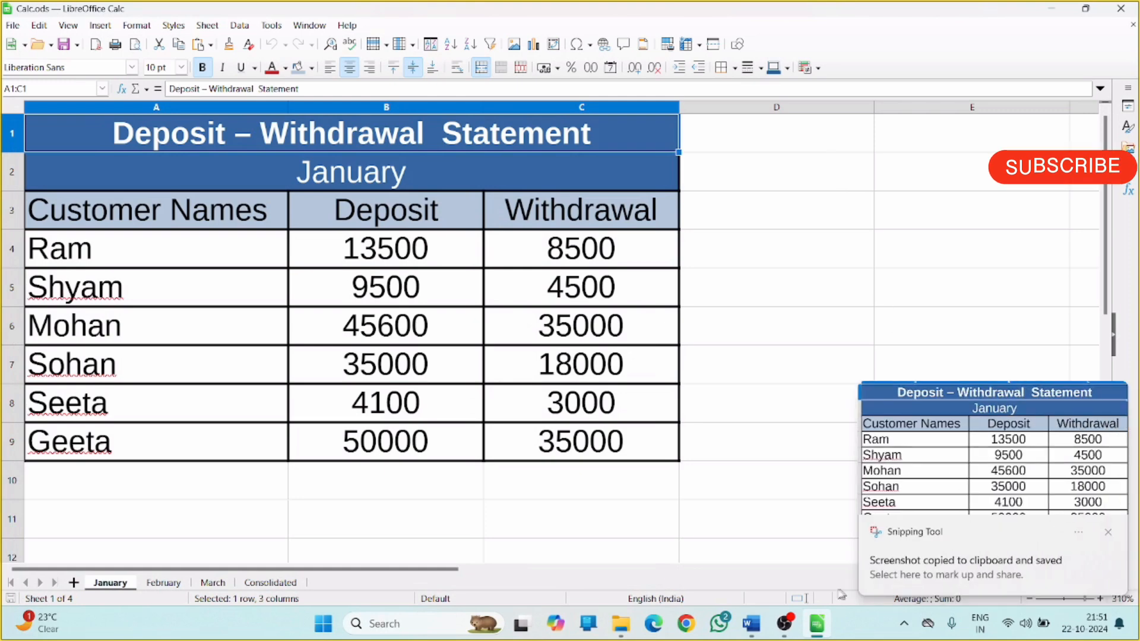
Switch to Word, paste the January sheet screenshot above "Prepare Consolidation Sheet:" and shrink it to roughly half the text width.
{"action": "left_click", "coordinate": [751, 623]}
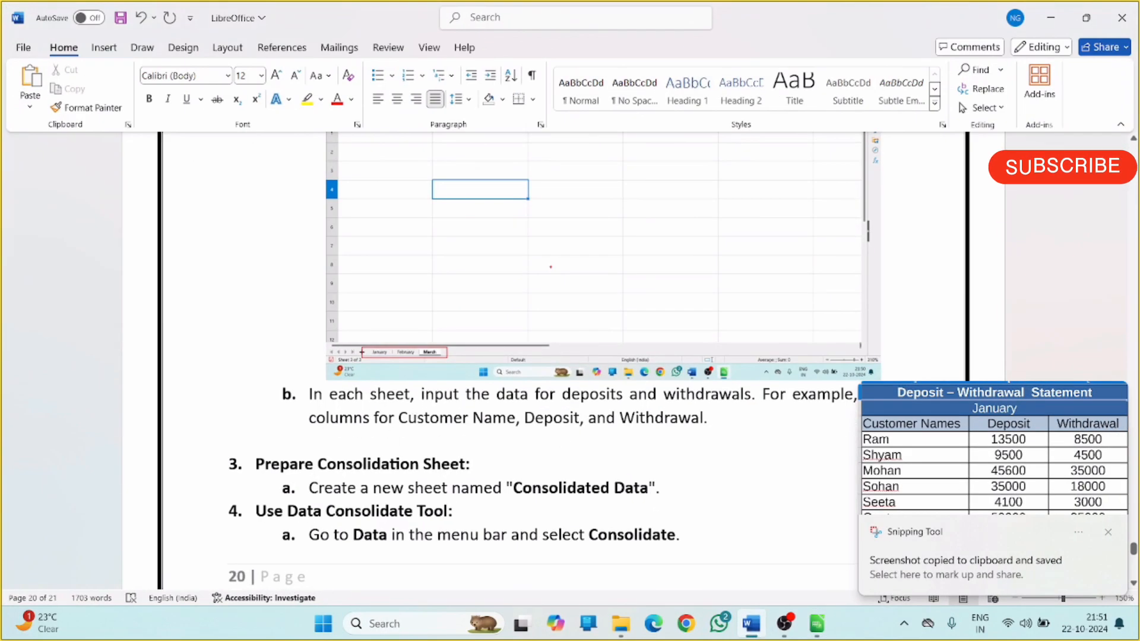
{"action": "key", "text": "ctrl+v"}
{"action": "left_click", "coordinate": [394, 439]}
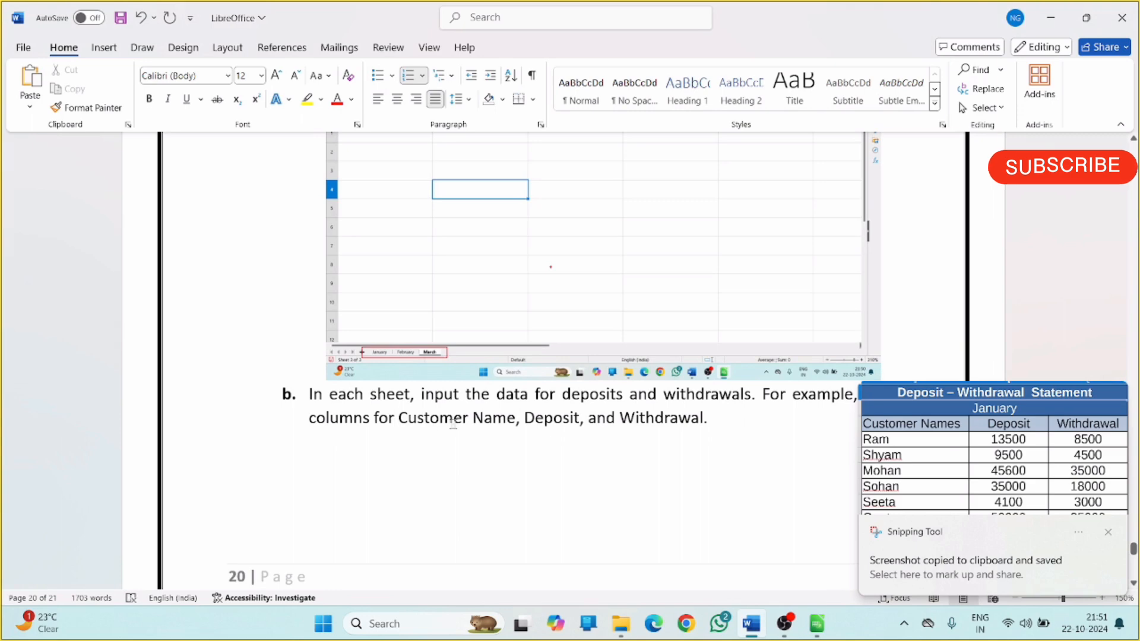
{"action": "scroll", "coordinate": [453, 423], "scroll_direction": "down", "scroll_amount": 10}
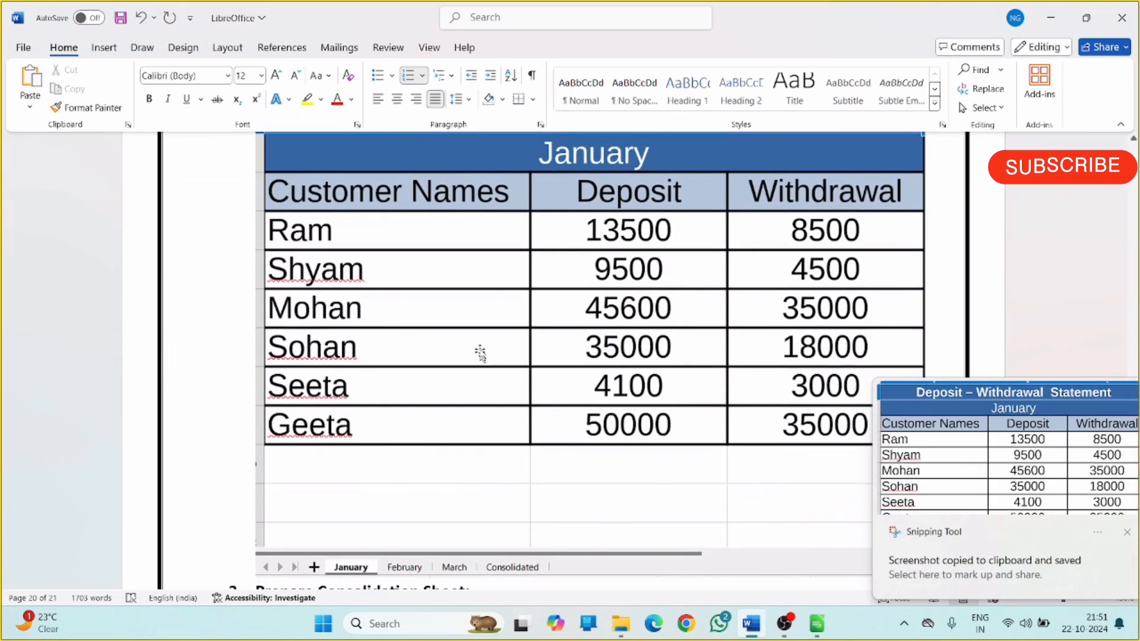
{"action": "scroll", "coordinate": [480, 353], "scroll_direction": "down", "scroll_amount": 3}
{"action": "left_click", "coordinate": [356, 364]}
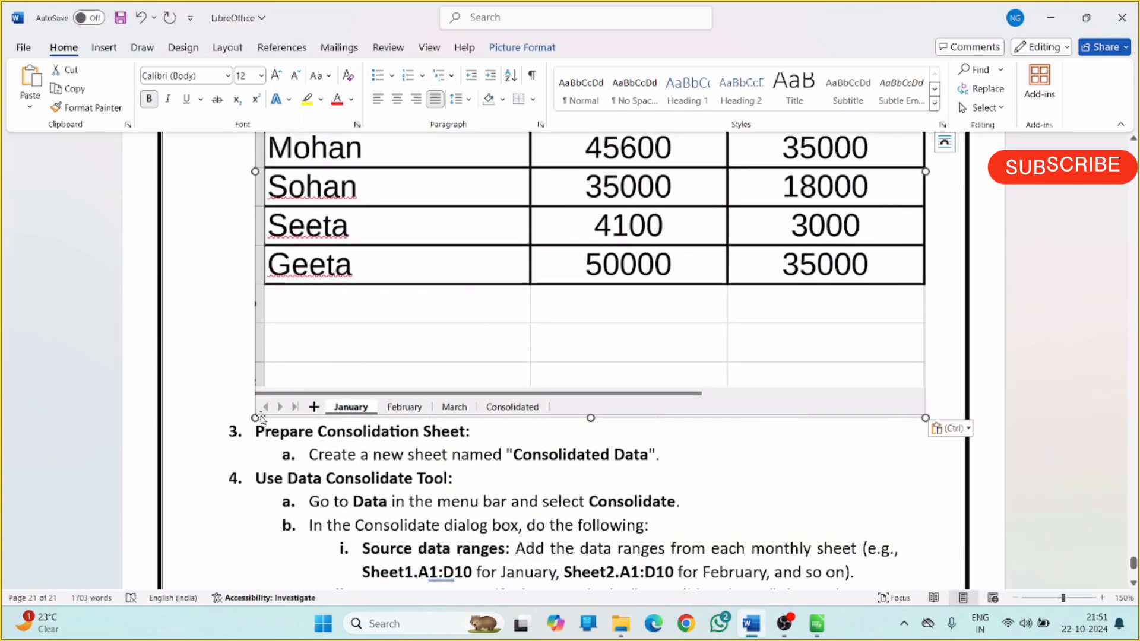
{"action": "left_click_drag", "start_coordinate": [254, 418], "coordinate": [562, 156]}
{"action": "scroll", "coordinate": [561, 156], "scroll_direction": "up", "scroll_amount": 7}
{"action": "scroll", "coordinate": [602, 344], "scroll_direction": "down", "scroll_amount": 1}
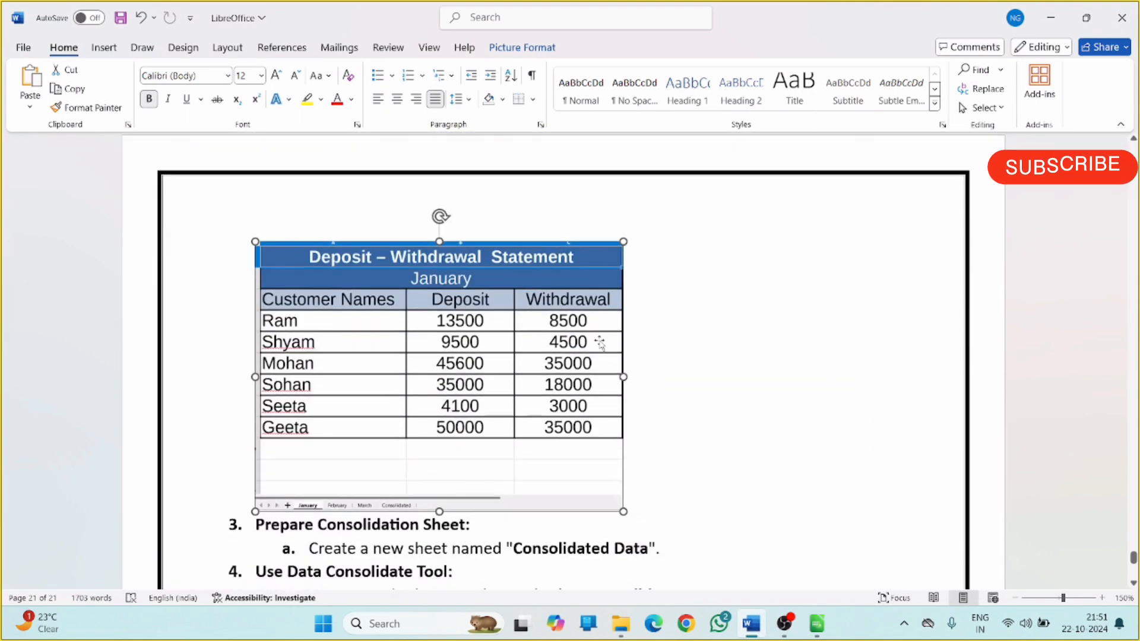
{"action": "left_click_drag", "start_coordinate": [257, 512], "coordinate": [298, 479]}
{"action": "left_click", "coordinate": [705, 382]}
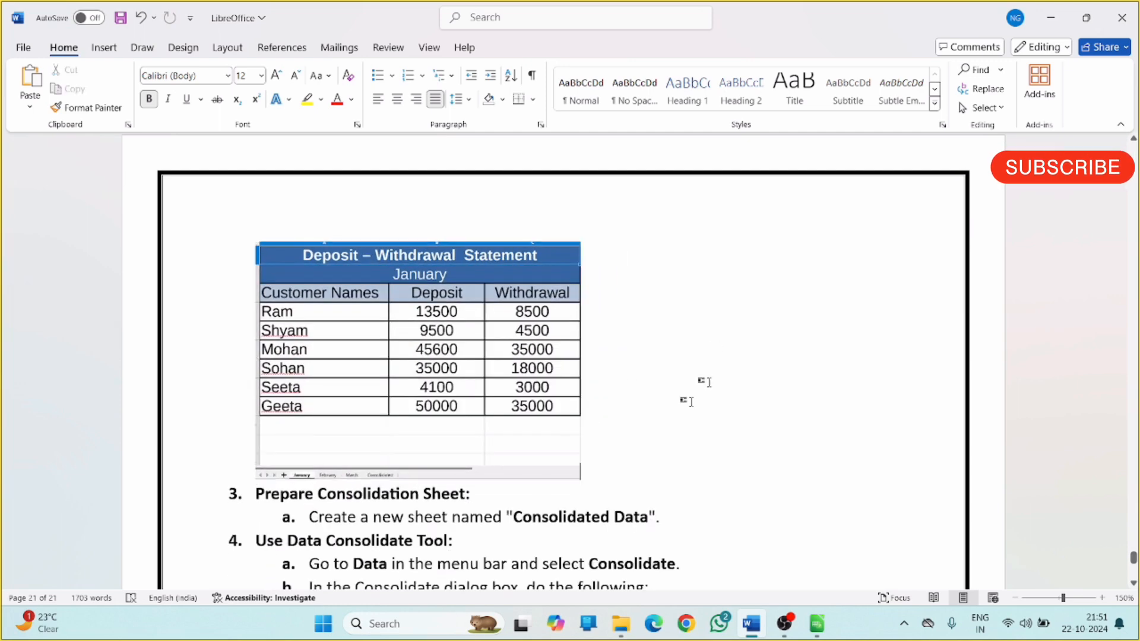
Switch to LibreOffice Calc and capture a screenshot of the February sheet's statement table together with the sheet tabs.
{"action": "left_click", "coordinate": [752, 624]}
{"action": "key", "text": "F5"}
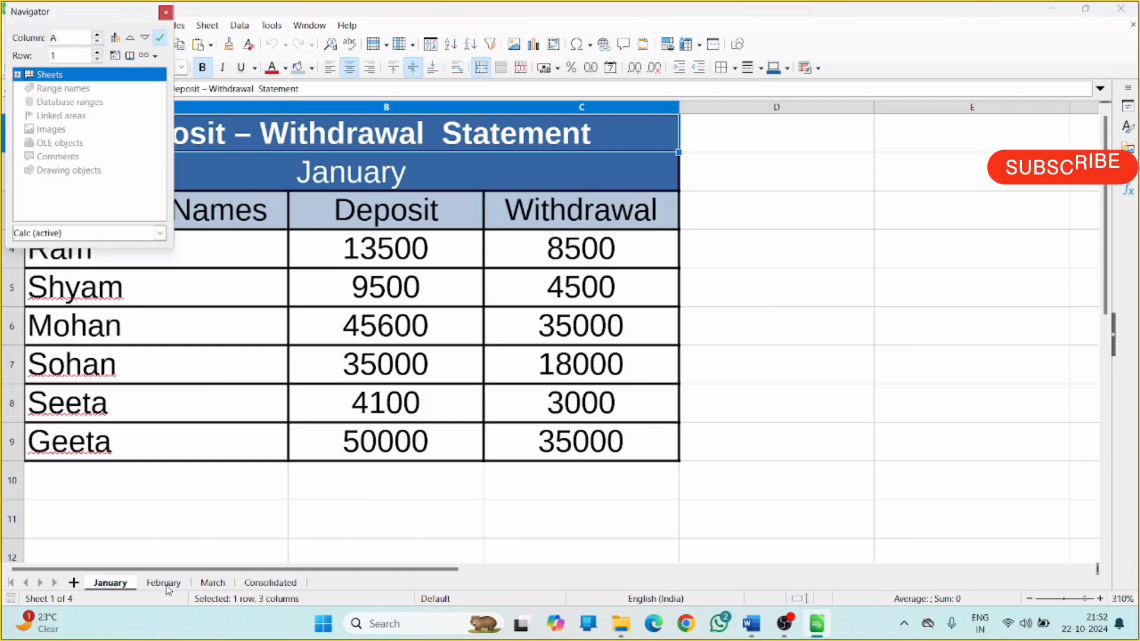
{"action": "left_click", "coordinate": [166, 584]}
{"action": "left_click", "coordinate": [692, 300]}
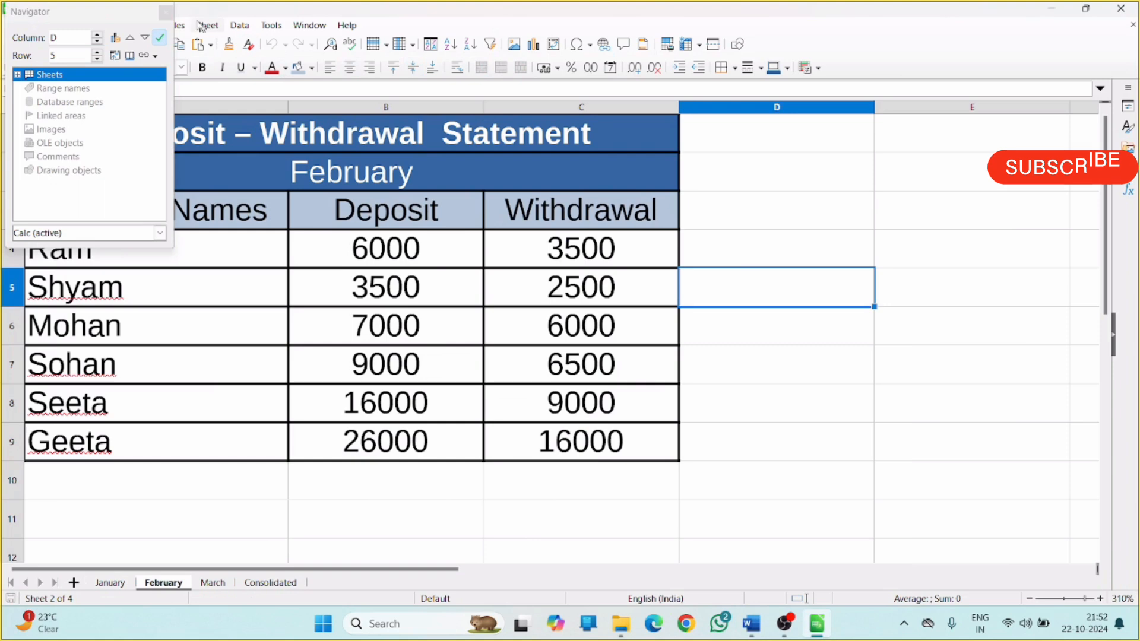
{"action": "left_click", "coordinate": [164, 13]}
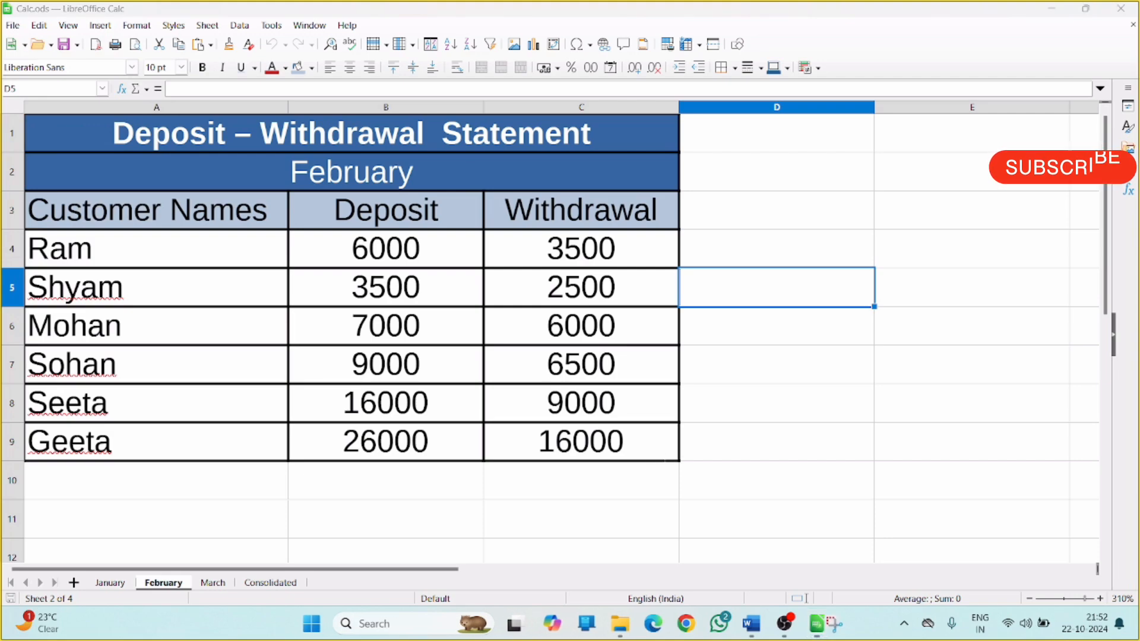
{"action": "key", "text": "super+shift+s"}
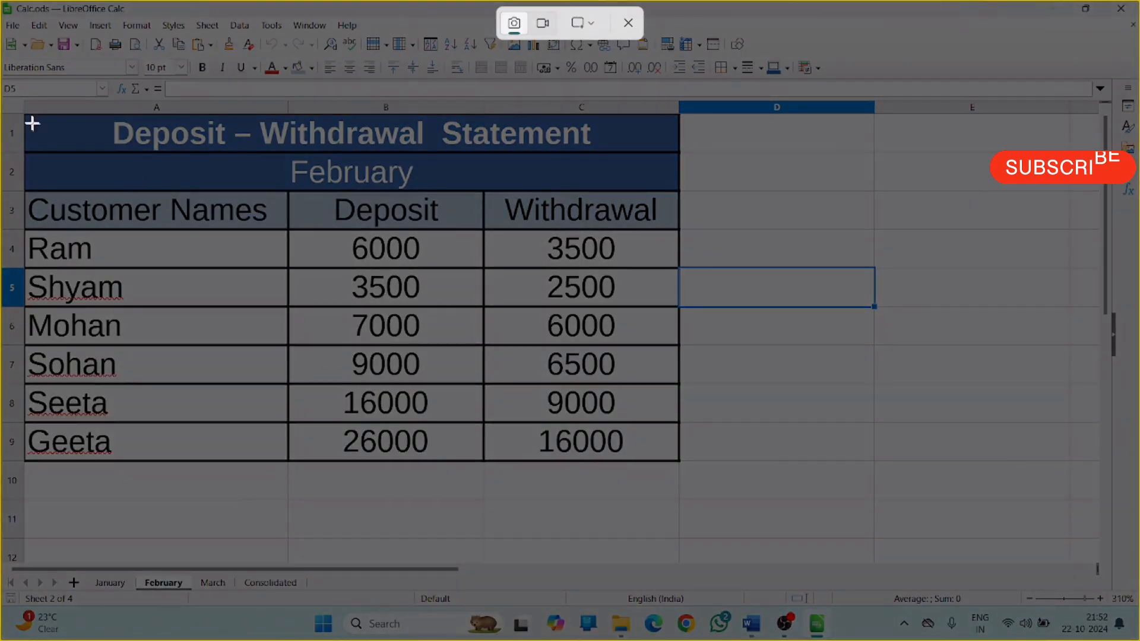
{"action": "left_click_drag", "start_coordinate": [13, 108], "coordinate": [700, 603]}
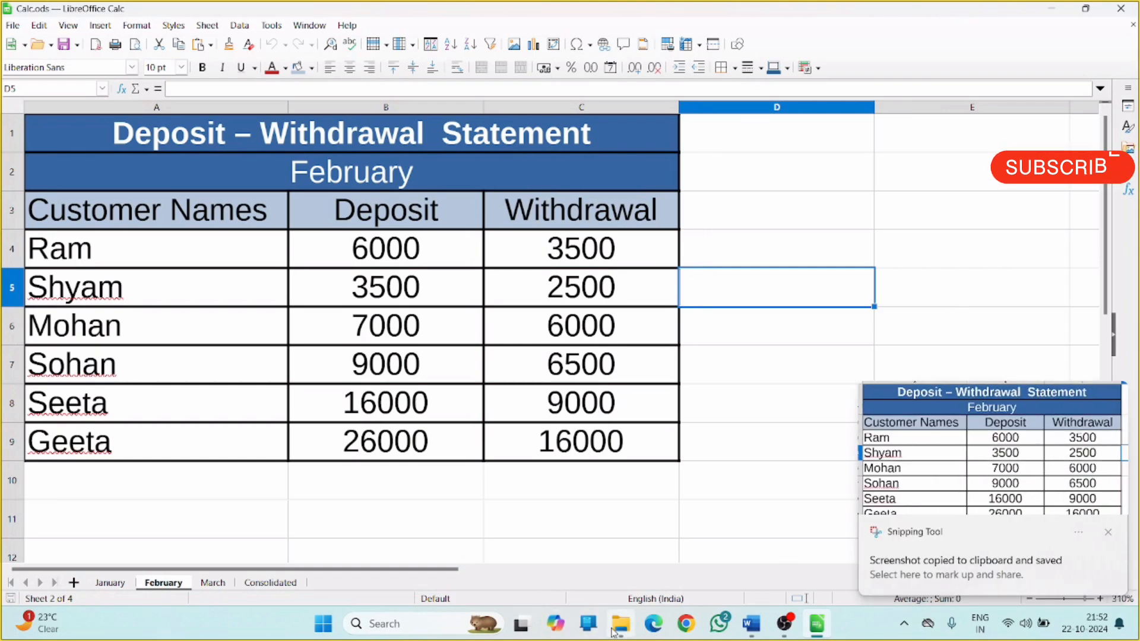
Return to Word and undo the insertion and resizing of the January screenshot above "Prepare Consolidation Sheet:".
{"action": "left_click", "coordinate": [759, 634]}
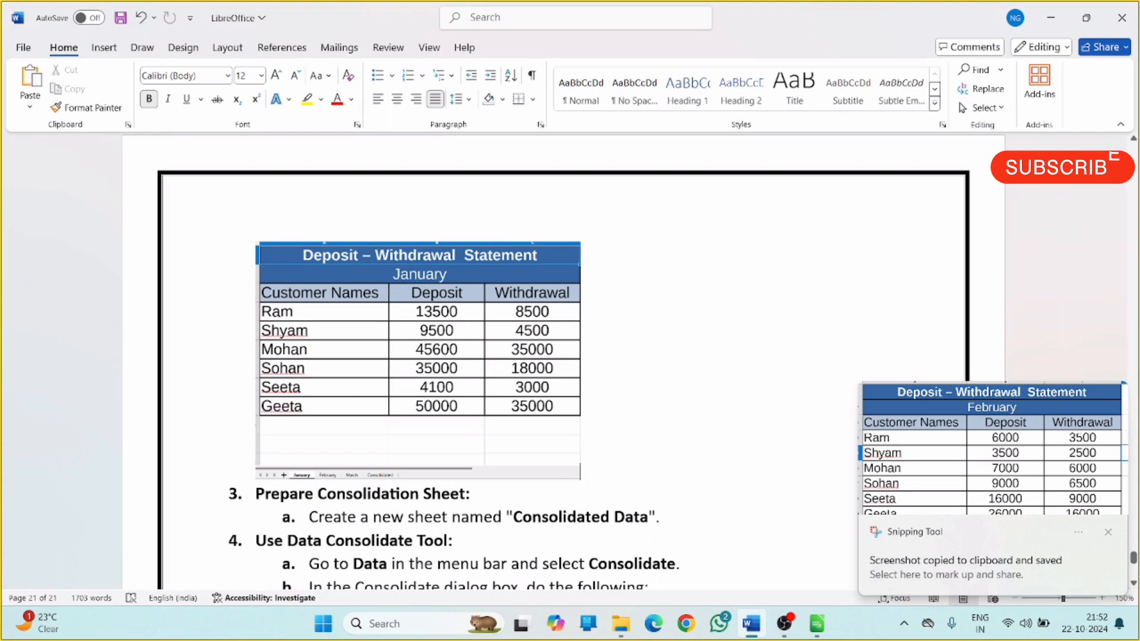
{"action": "key", "text": "ctrl+z"}
{"action": "key", "text": "ctrl+z"}
{"action": "key", "text": "ctrl+z"}
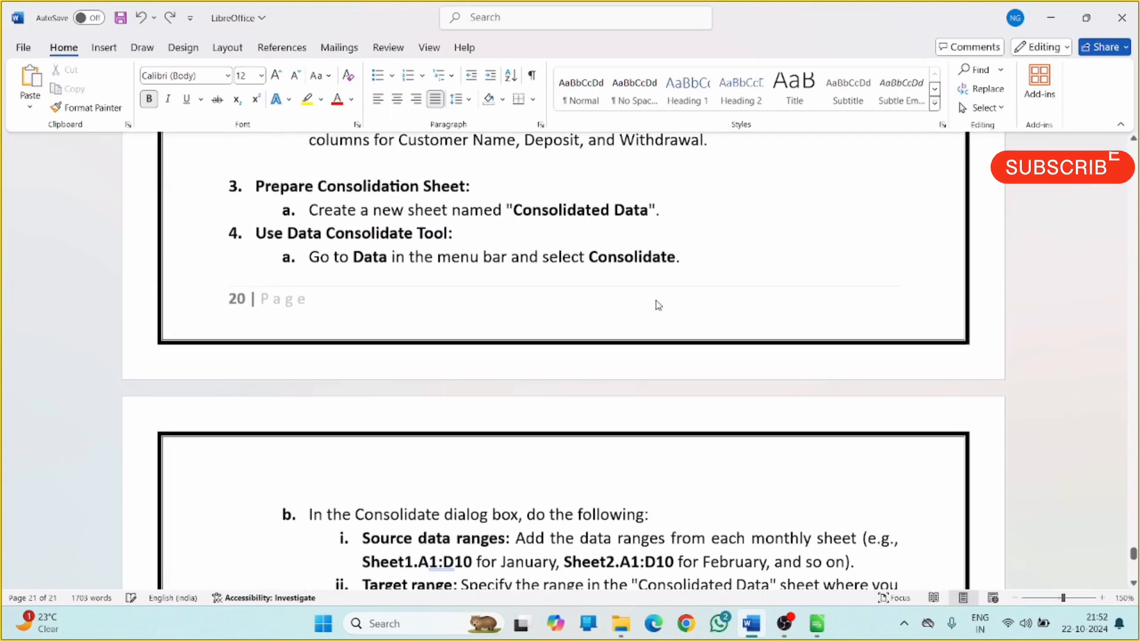
{"action": "scroll", "coordinate": [662, 272], "scroll_direction": "up", "scroll_amount": 4}
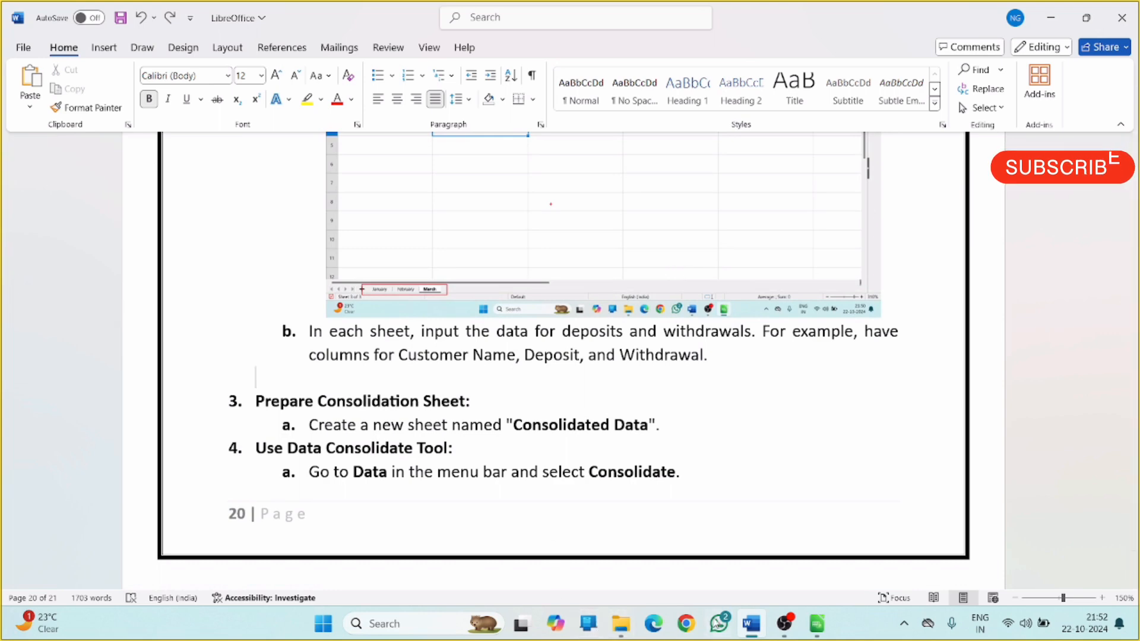
Switch to LibreOffice Calc and capture a screenshot of the January statement table, including its sheet tab outlined in red.
{"action": "left_click", "coordinate": [751, 625]}
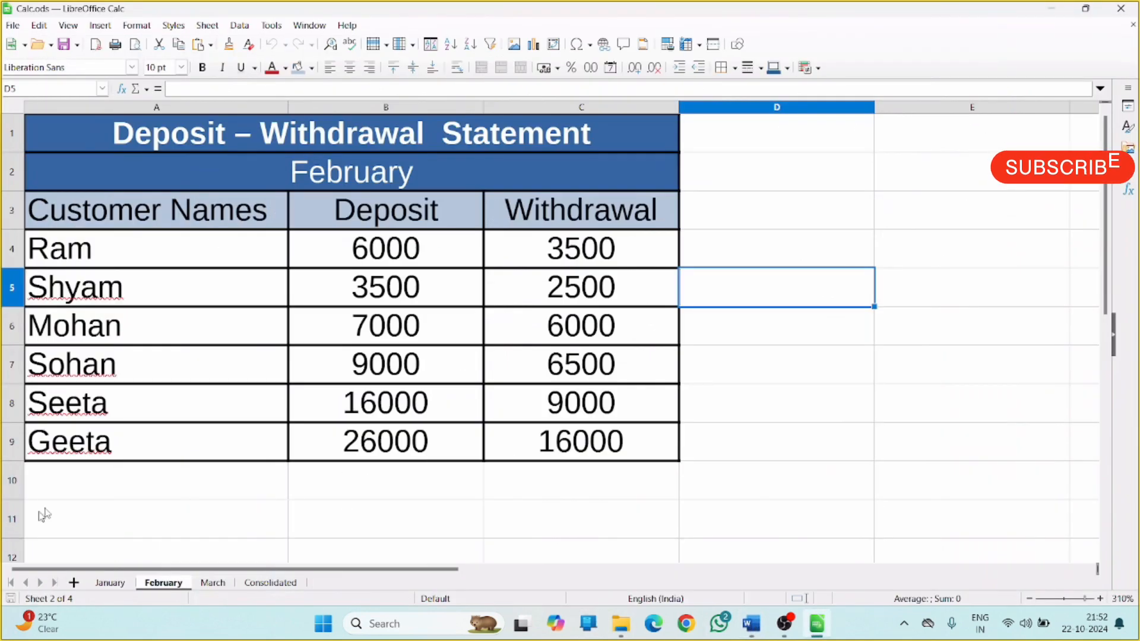
{"action": "left_click", "coordinate": [121, 584]}
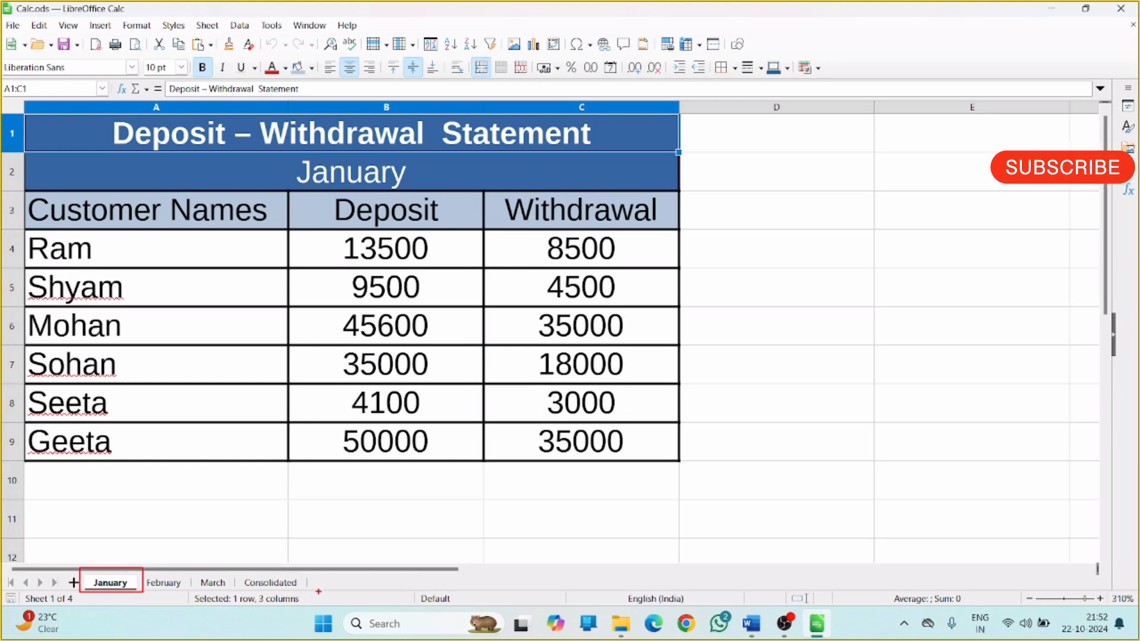
{"action": "key", "text": "super+shift+s"}
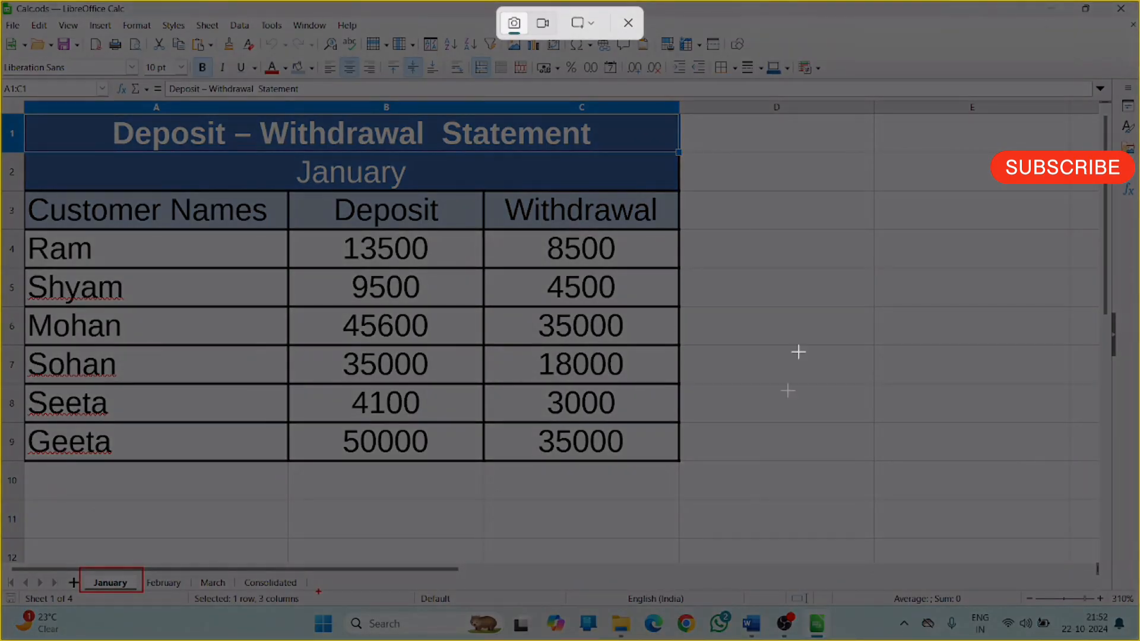
{"action": "left_click_drag", "start_coordinate": [7, 99], "coordinate": [689, 602]}
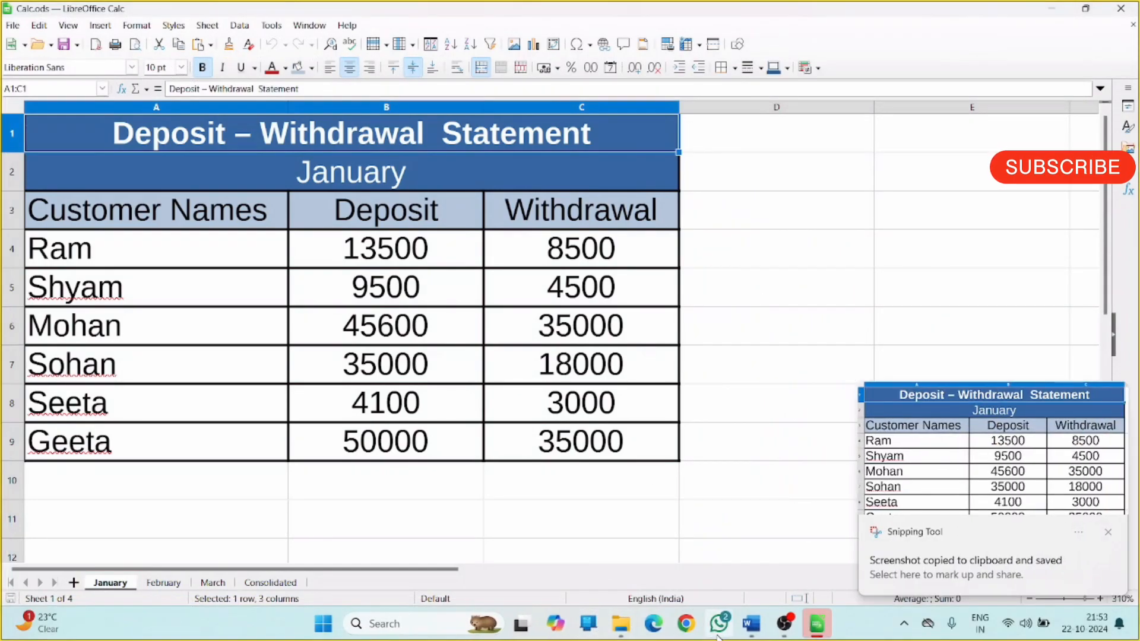
In Word, paste the new January screenshot on the empty line above "Prepare Consolidation Sheet:" and shrink it to about half the text width.
{"action": "left_click", "coordinate": [752, 624]}
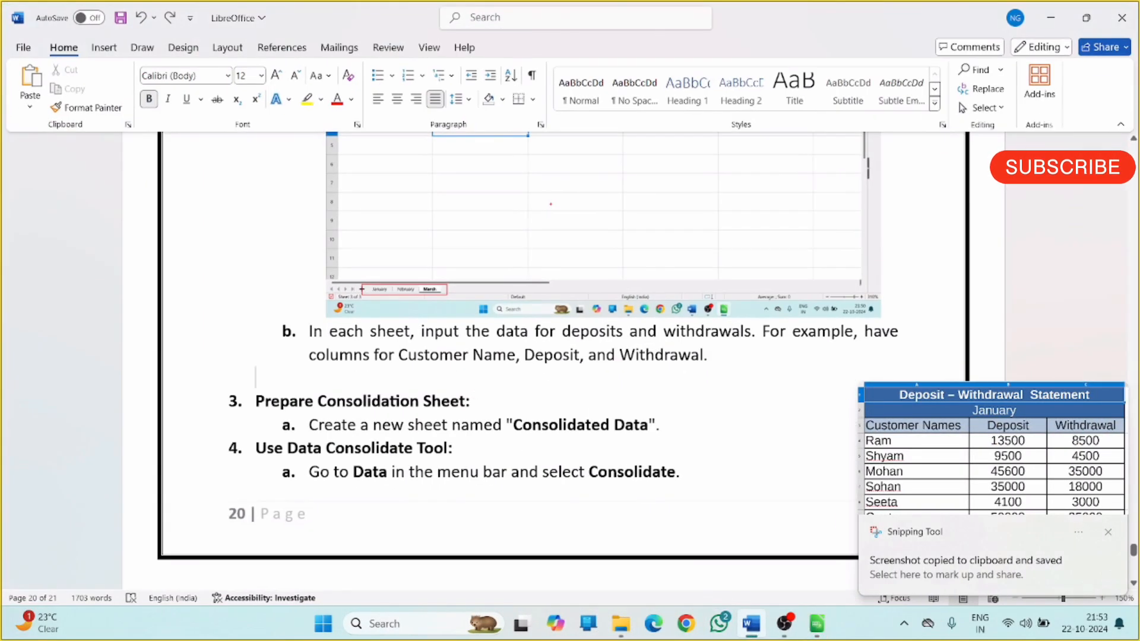
{"action": "key", "text": "ctrl+v"}
{"action": "scroll", "coordinate": [415, 416], "scroll_direction": "down", "scroll_amount": 1}
{"action": "left_click", "coordinate": [284, 517]}
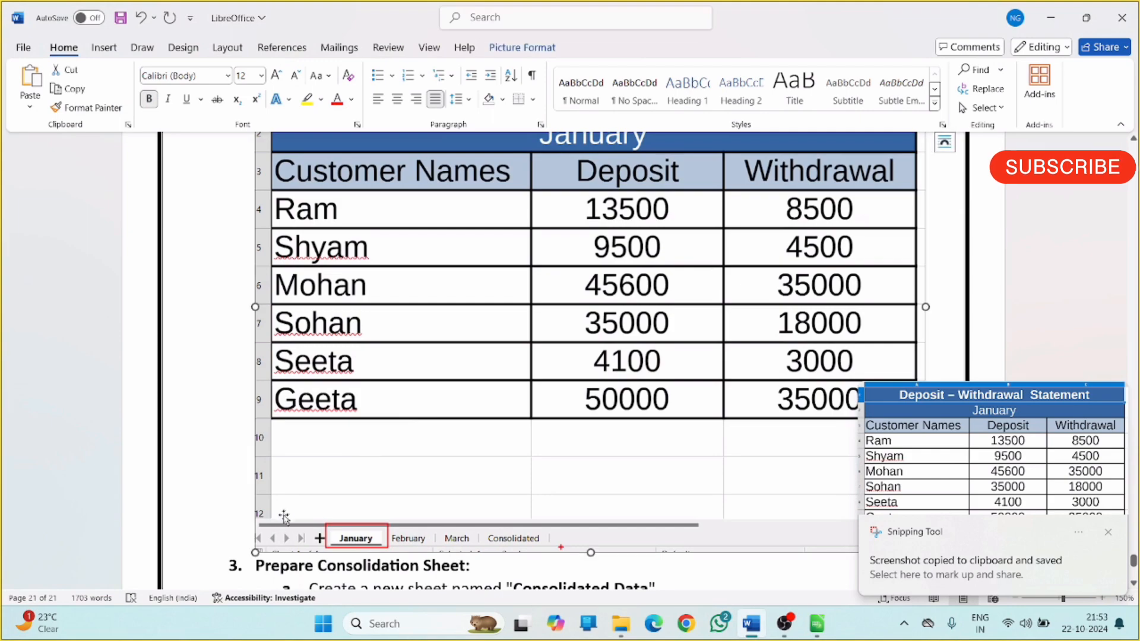
{"action": "left_click_drag", "start_coordinate": [256, 552], "coordinate": [612, 255]}
{"action": "scroll", "coordinate": [679, 328], "scroll_direction": "up", "scroll_amount": 5}
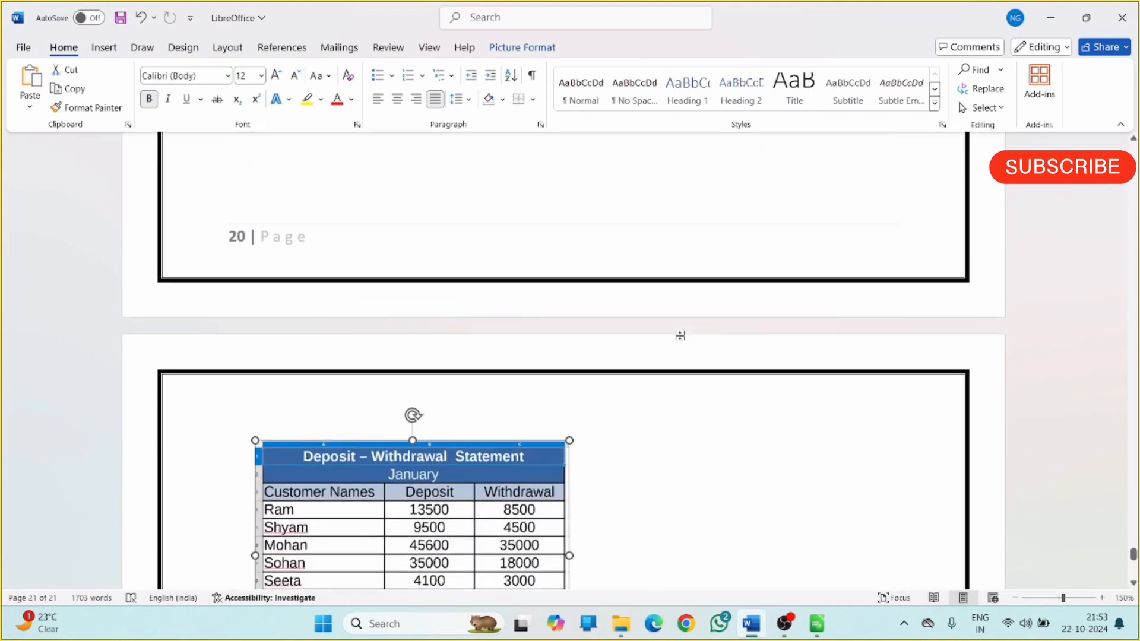
{"action": "scroll", "coordinate": [679, 328], "scroll_direction": "down", "scroll_amount": 3}
{"action": "left_click", "coordinate": [580, 516]}
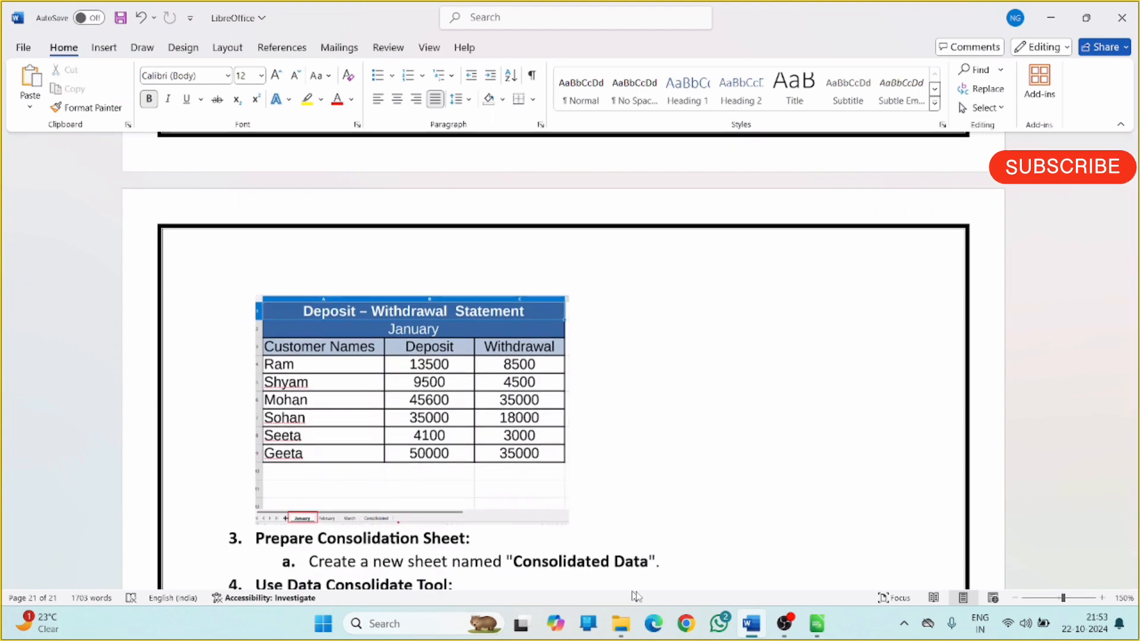
Switch to LibreOffice Calc and capture a screenshot of the February statement table, including its sheet tab outlined in red.
{"action": "left_click", "coordinate": [750, 628]}
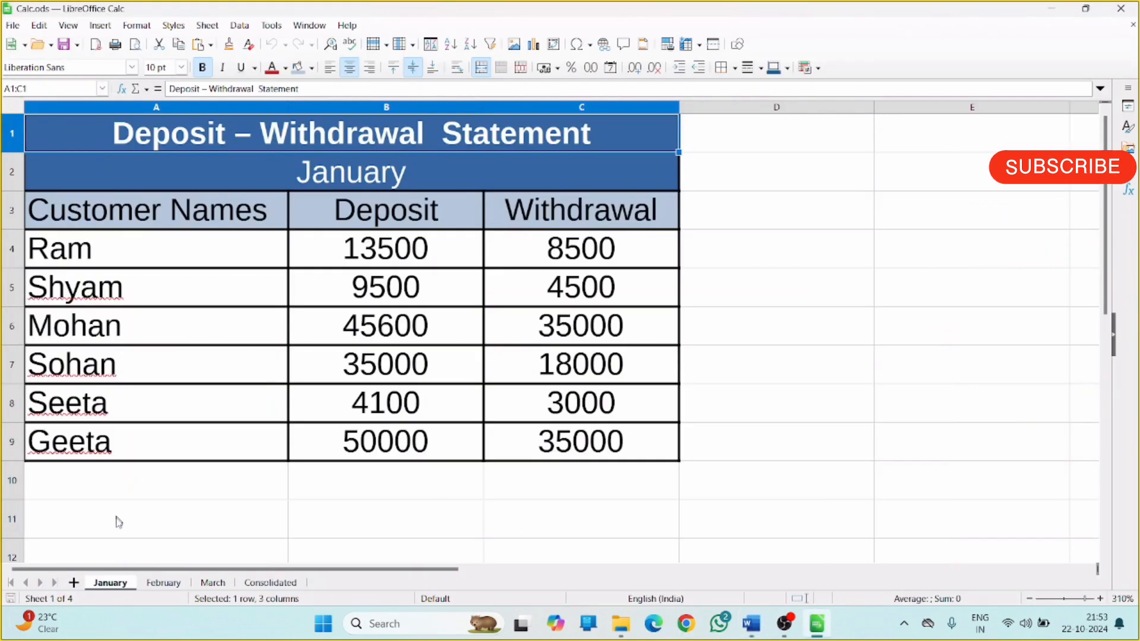
{"action": "left_click", "coordinate": [163, 584]}
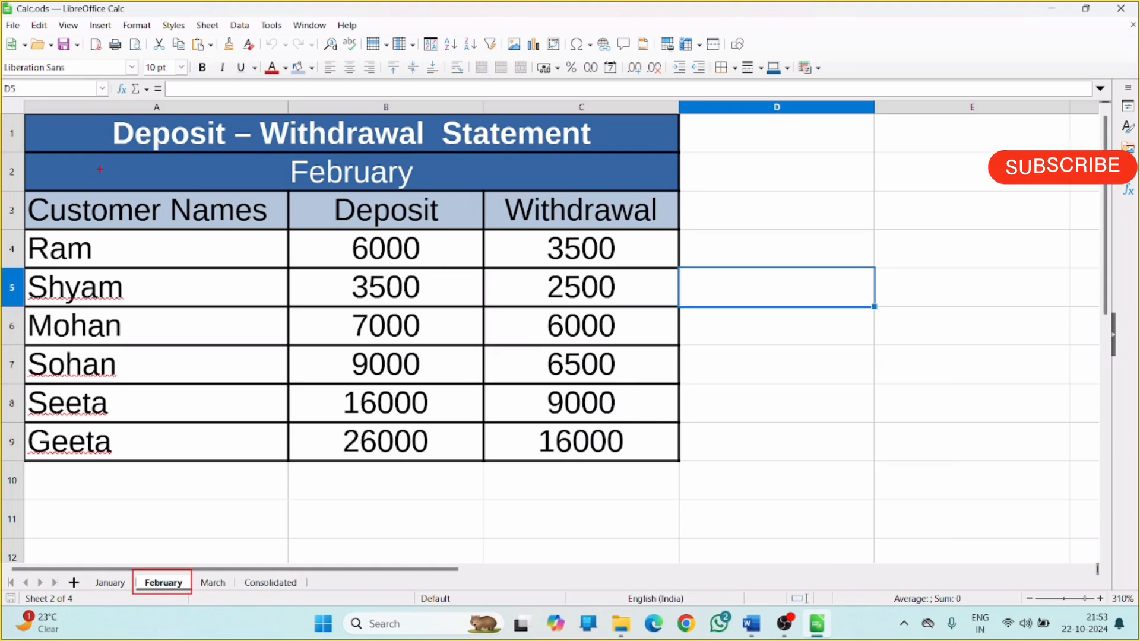
{"action": "key", "text": "super+shift+s"}
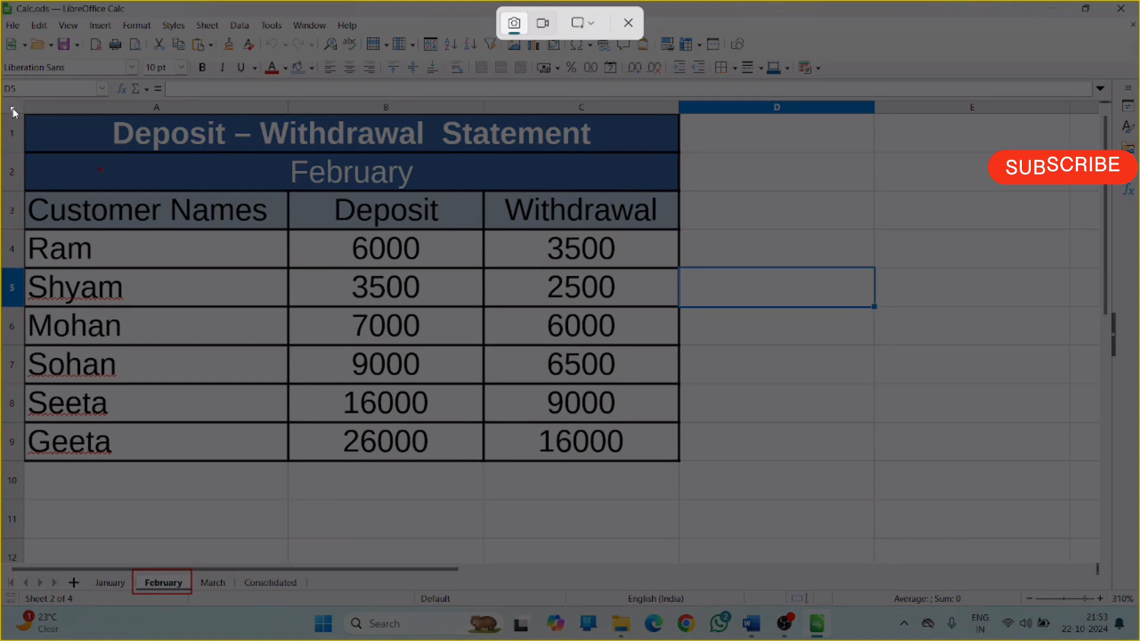
{"action": "left_click_drag", "start_coordinate": [11, 109], "coordinate": [692, 607]}
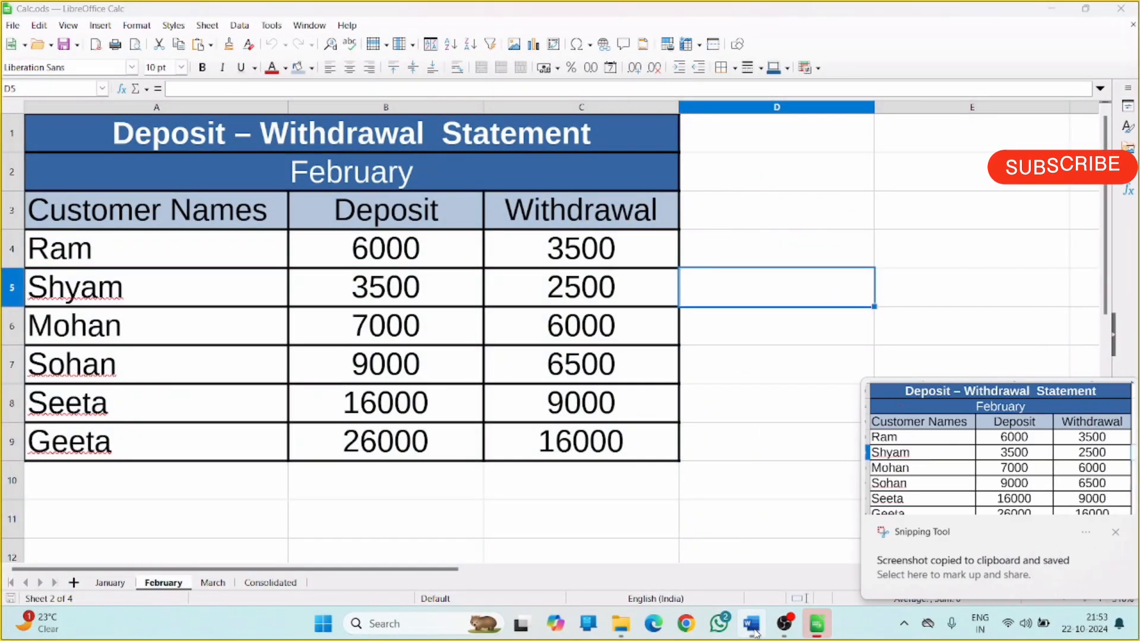
In Word, paste the February screenshot on a new line below the January picture and shrink it to about the same size.
{"action": "left_click", "coordinate": [752, 625]}
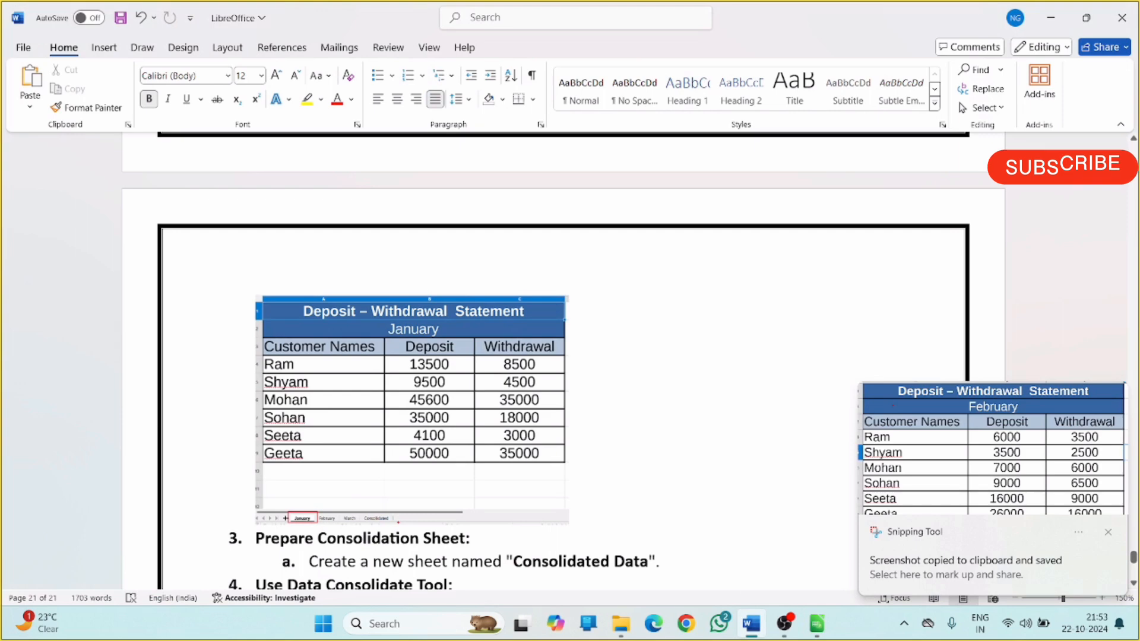
{"action": "key", "text": "Return"}
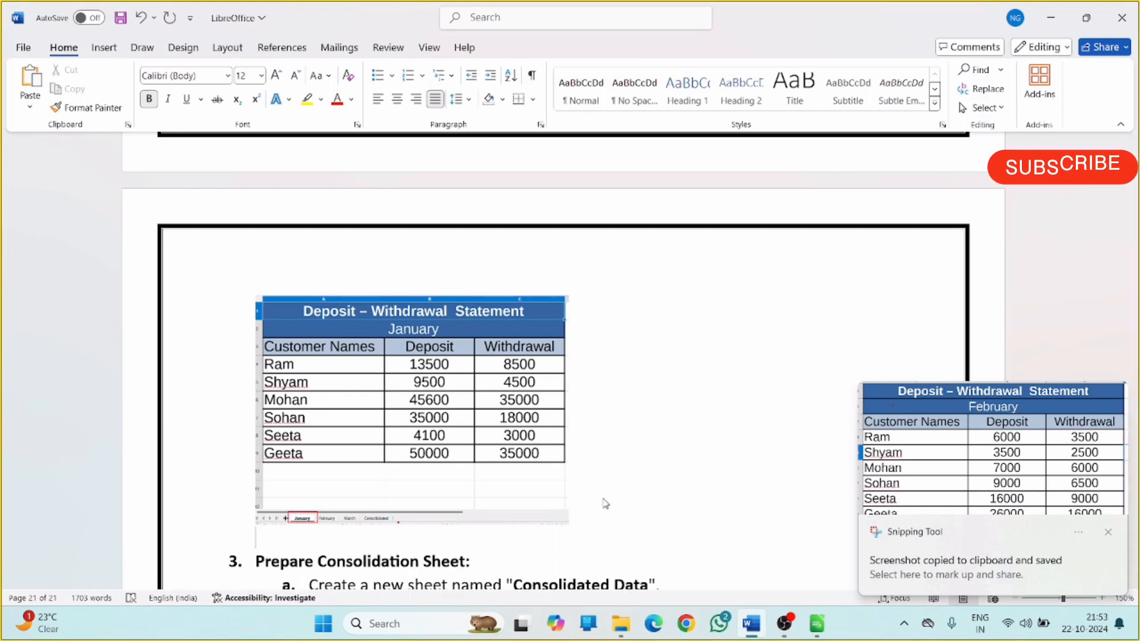
{"action": "key", "text": "ctrl+v"}
{"action": "left_click", "coordinate": [424, 338]}
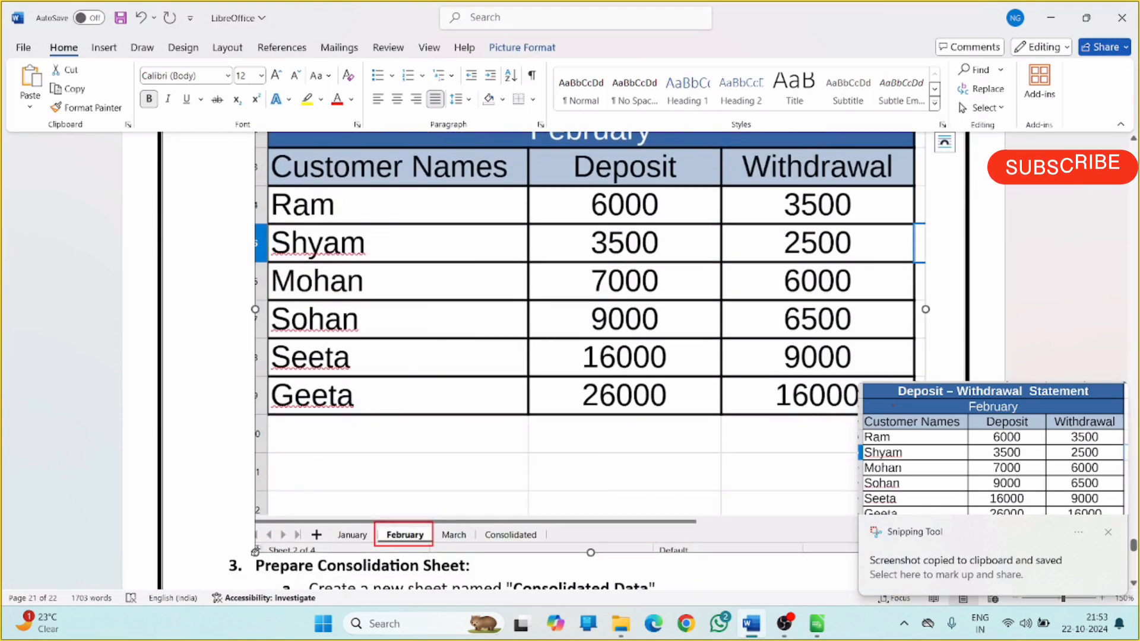
{"action": "left_click_drag", "start_coordinate": [255, 551], "coordinate": [659, 262]}
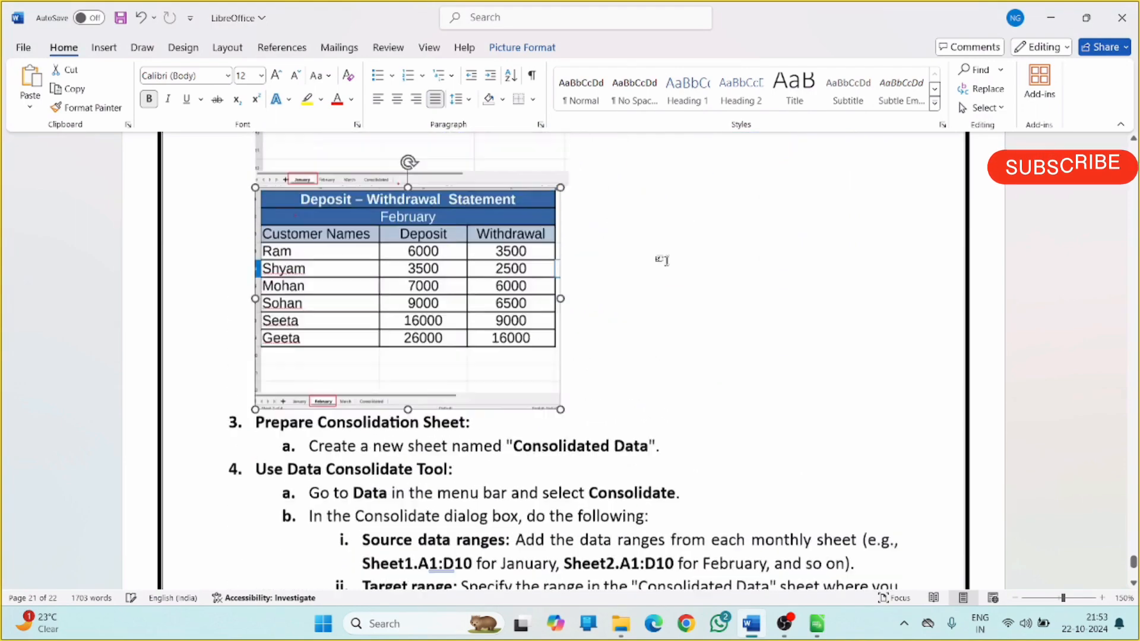
Move the February picture beside the January picture and enlarge it slightly to match the January picture's height.
{"action": "scroll", "coordinate": [662, 260], "scroll_direction": "up", "scroll_amount": 3}
{"action": "left_click_drag", "start_coordinate": [456, 378], "coordinate": [670, 281]}
{"action": "scroll", "coordinate": [621, 356], "scroll_direction": "up", "scroll_amount": 2}
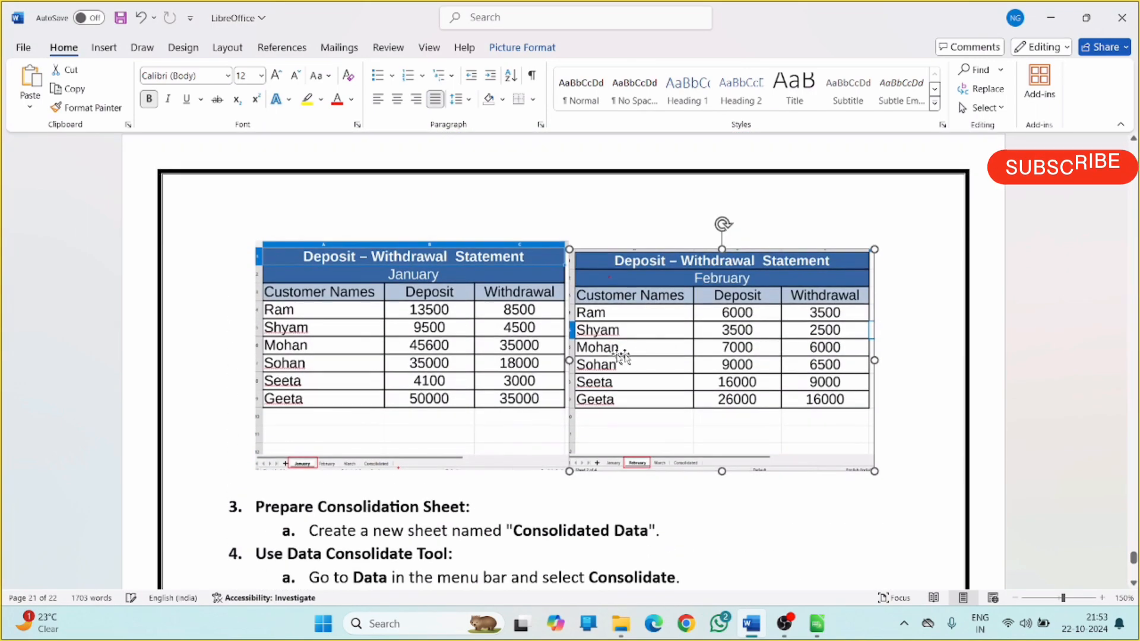
{"action": "left_click", "coordinate": [703, 329]}
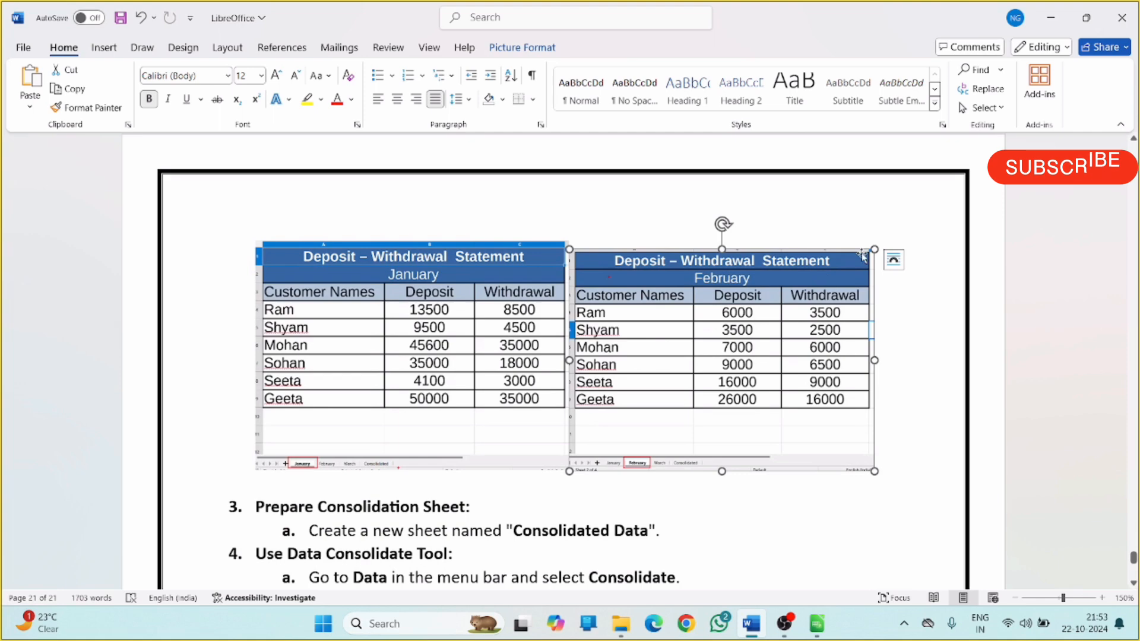
{"action": "left_click_drag", "start_coordinate": [875, 249], "coordinate": [884, 242]}
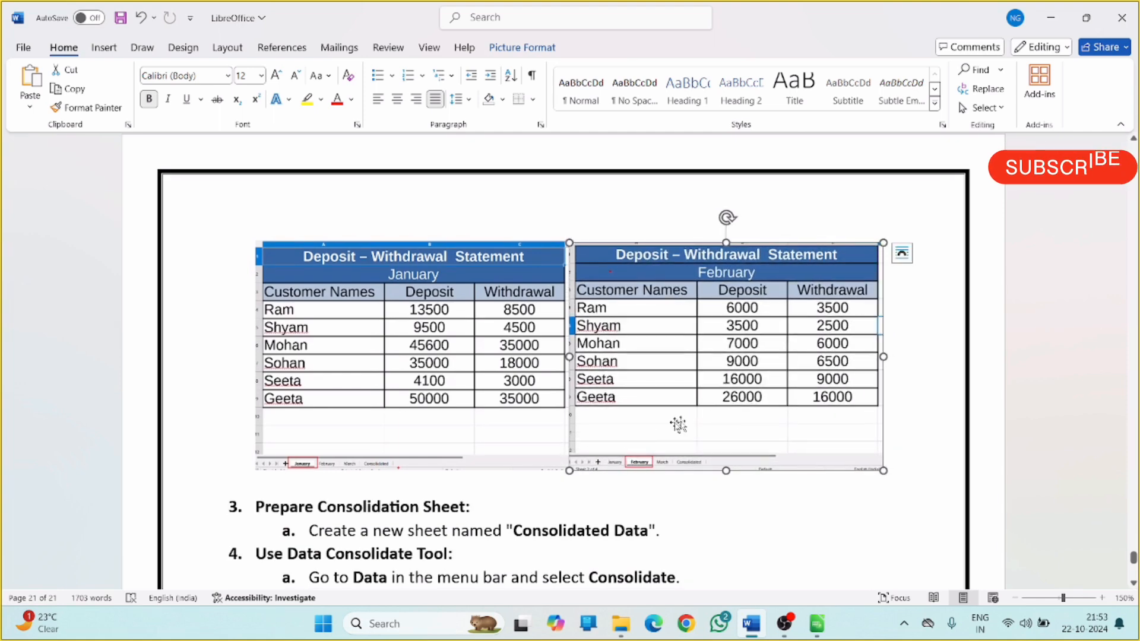
Add an empty line below the two pictures and narrow the January picture to about 6.83 cm wide.
{"action": "left_click", "coordinate": [895, 447]}
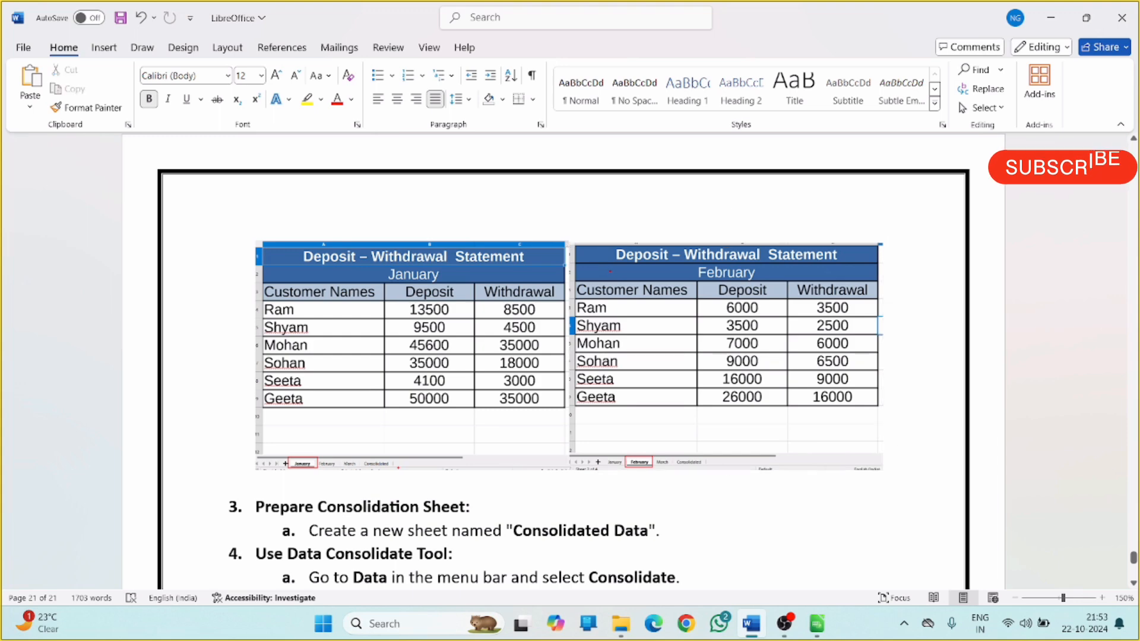
{"action": "key", "text": "Return"}
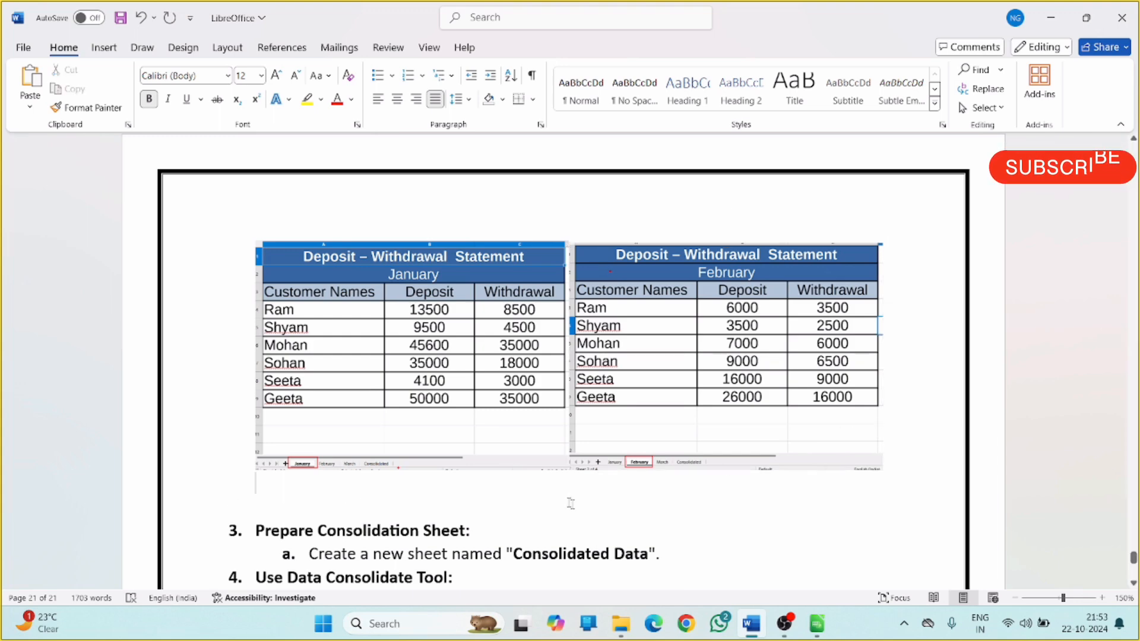
{"action": "scroll", "coordinate": [532, 356], "scroll_direction": "down", "scroll_amount": 1}
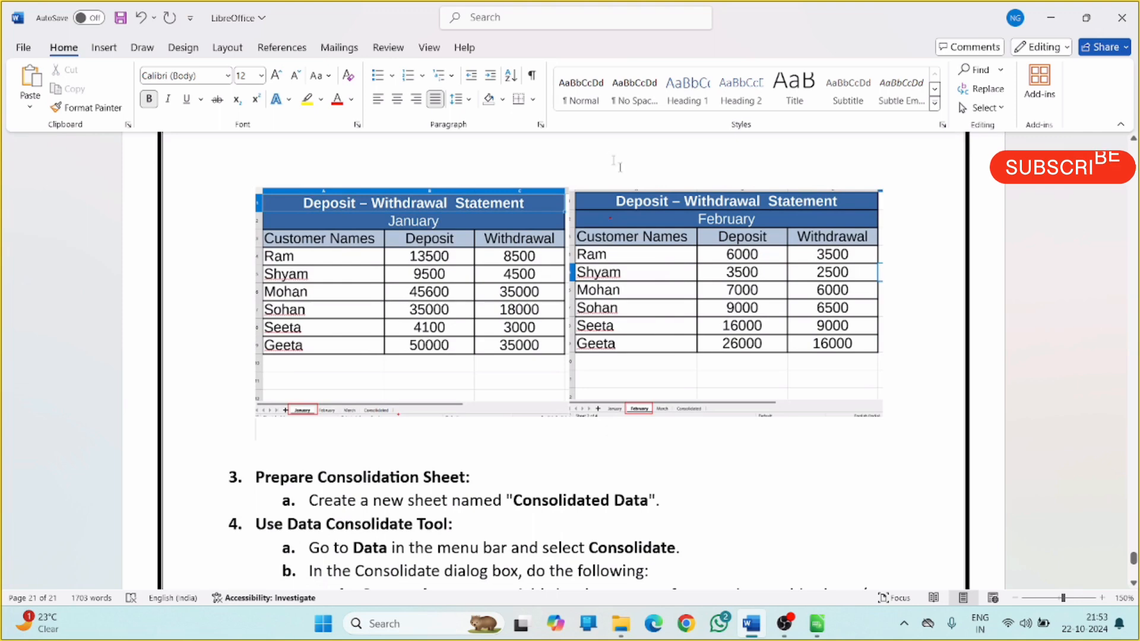
{"action": "left_click", "coordinate": [555, 309]}
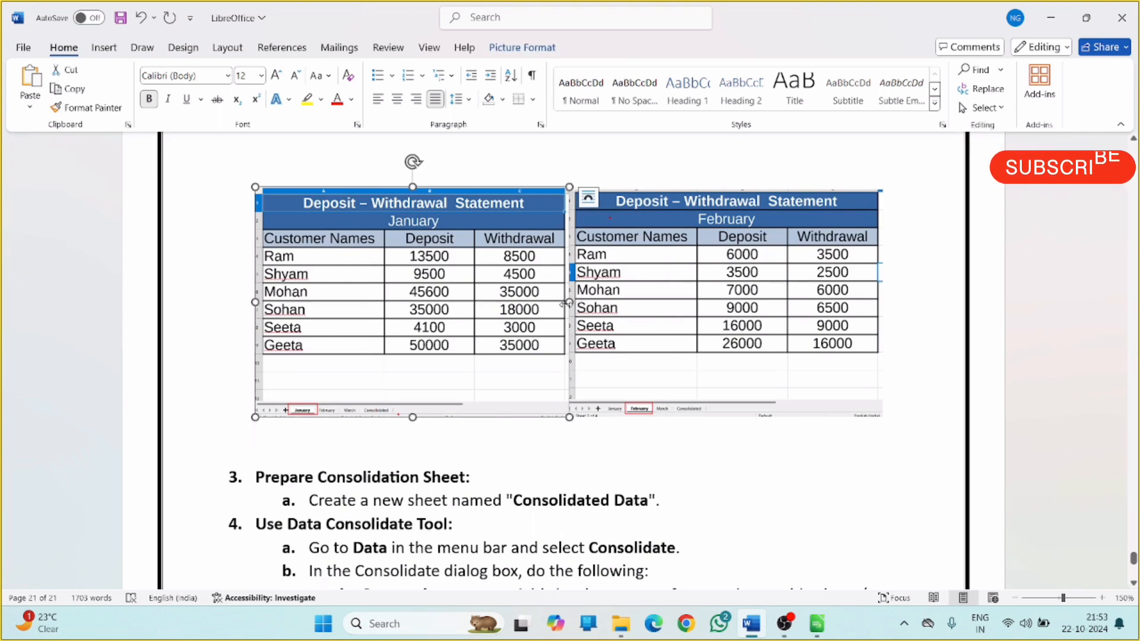
{"action": "left_click_drag", "start_coordinate": [567, 304], "coordinate": [605, 308]}
{"action": "left_click", "coordinate": [594, 304]}
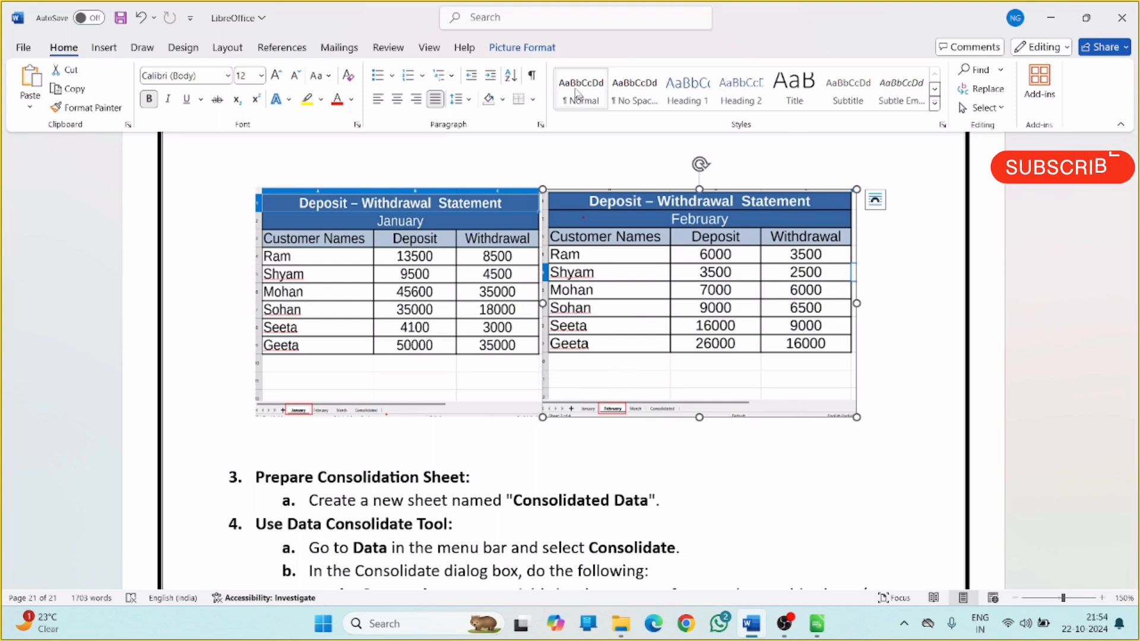
Position the February picture with text wrapping and place it beside the January picture, tops aligned, with a gap between them.
{"action": "left_click", "coordinate": [544, 51]}
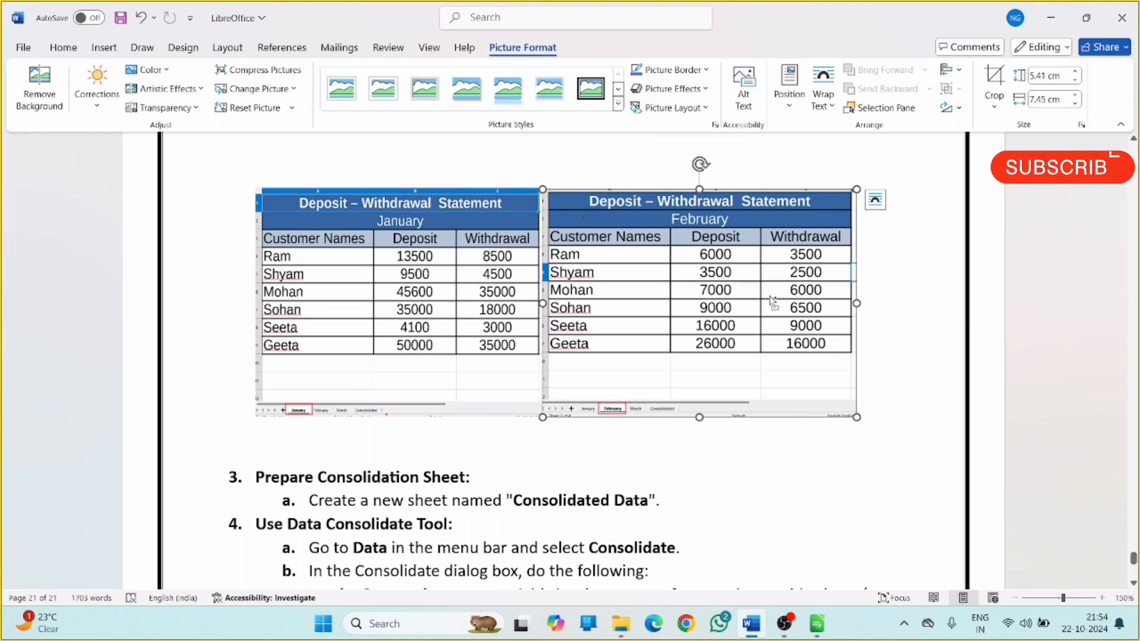
{"action": "left_click_drag", "start_coordinate": [771, 296], "coordinate": [770, 297]}
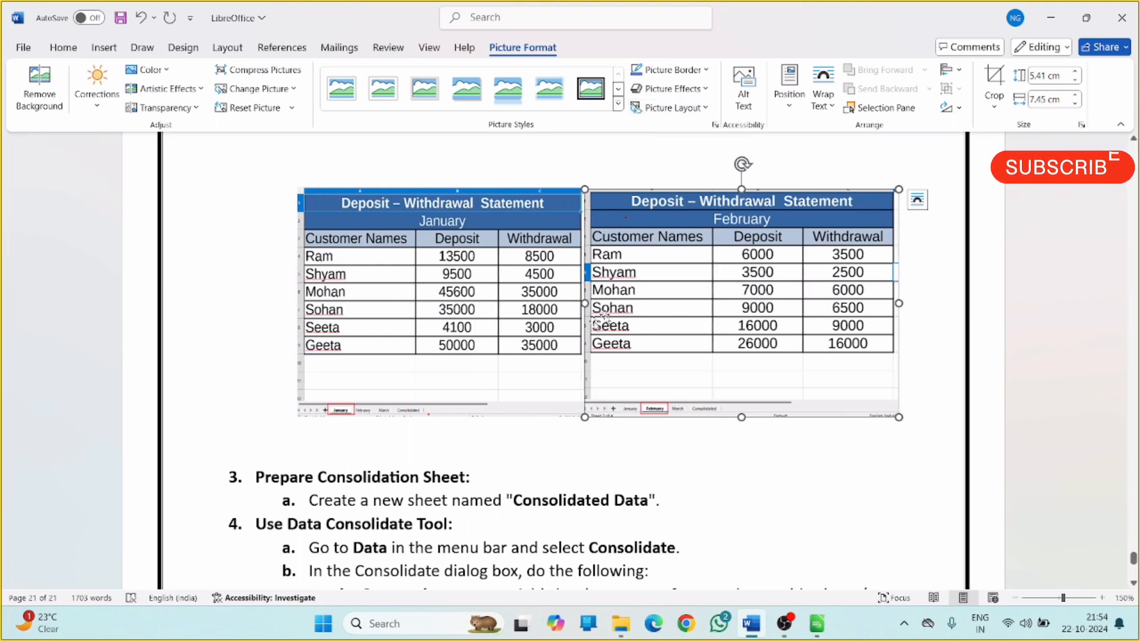
{"action": "left_click", "coordinate": [508, 364]}
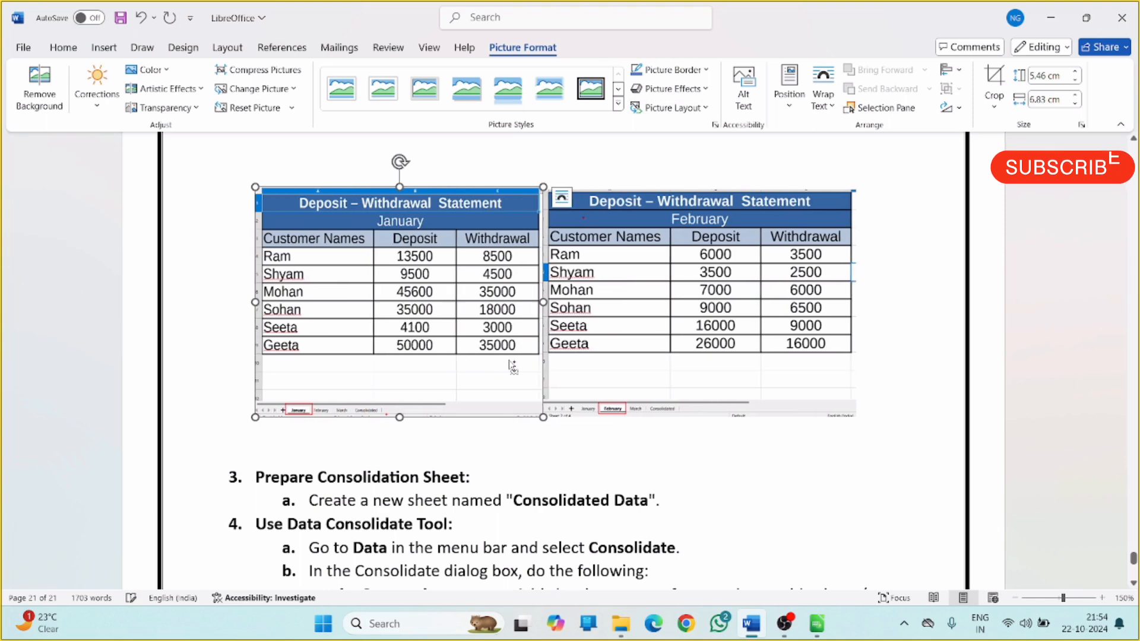
{"action": "left_click", "coordinate": [683, 304]}
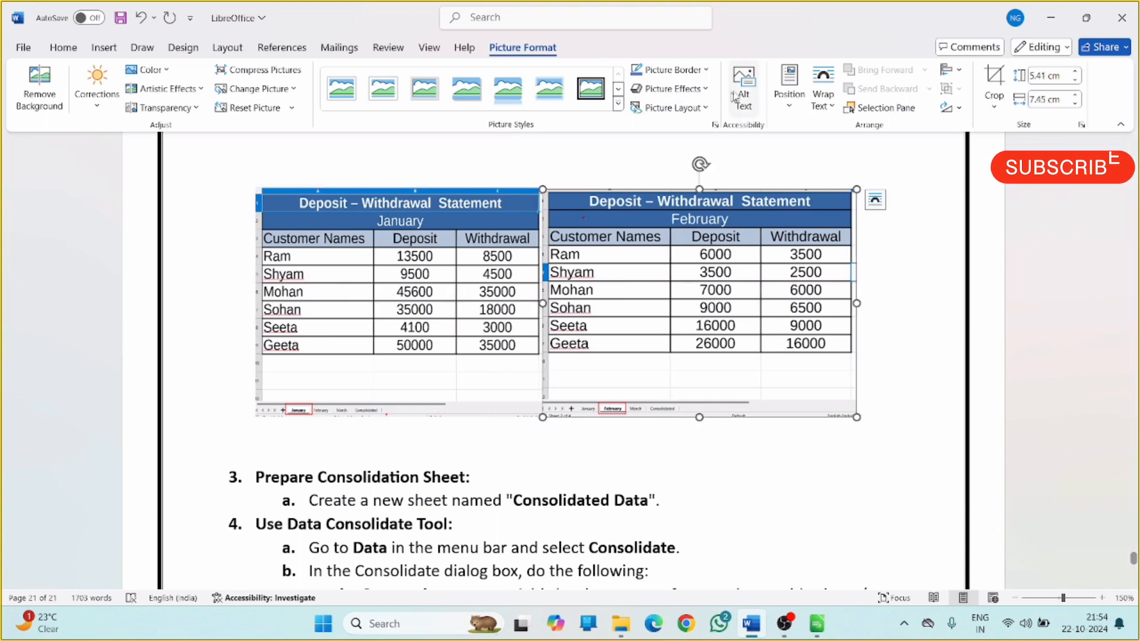
{"action": "left_click", "coordinate": [789, 98]}
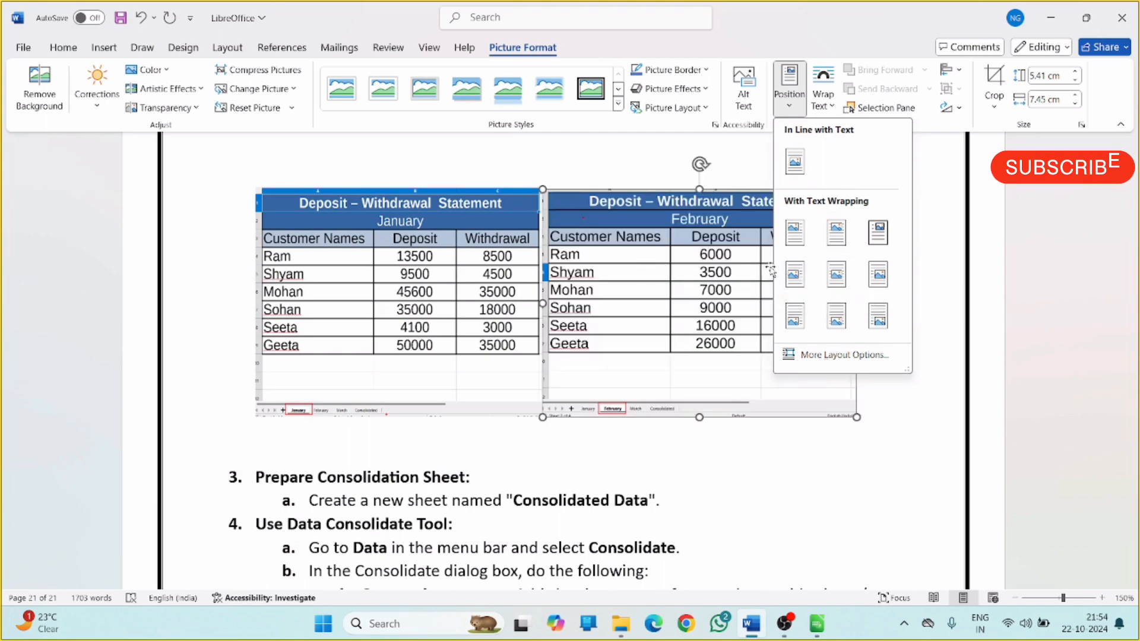
{"action": "left_click", "coordinate": [794, 274]}
{"action": "scroll", "coordinate": [681, 300], "scroll_direction": "up", "scroll_amount": 5}
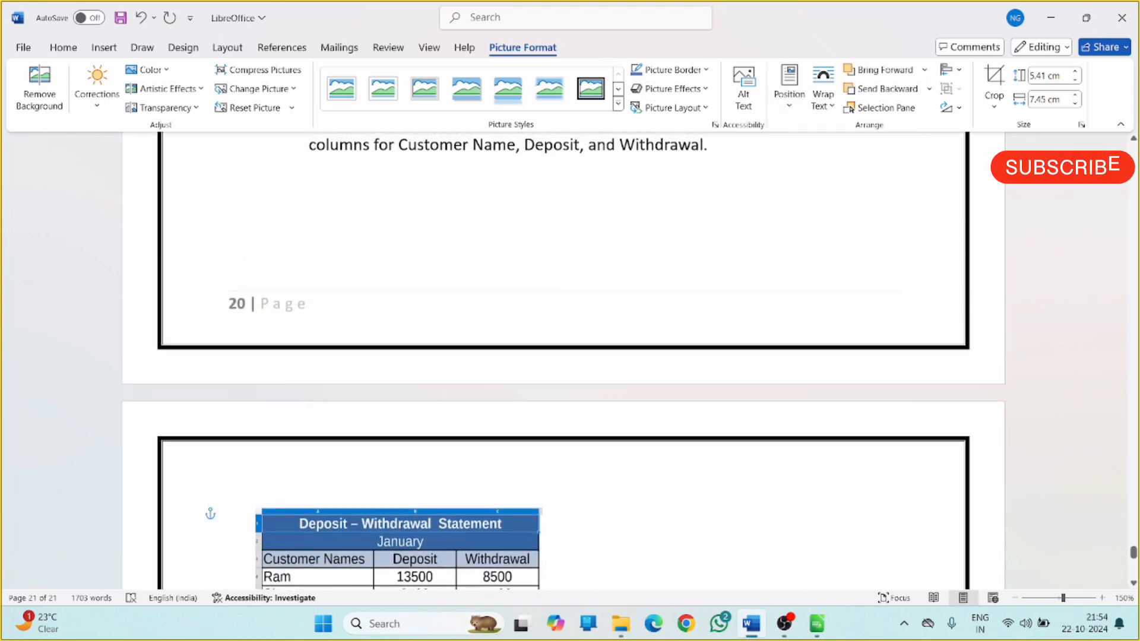
{"action": "scroll", "coordinate": [579, 288], "scroll_direction": "up", "scroll_amount": 5}
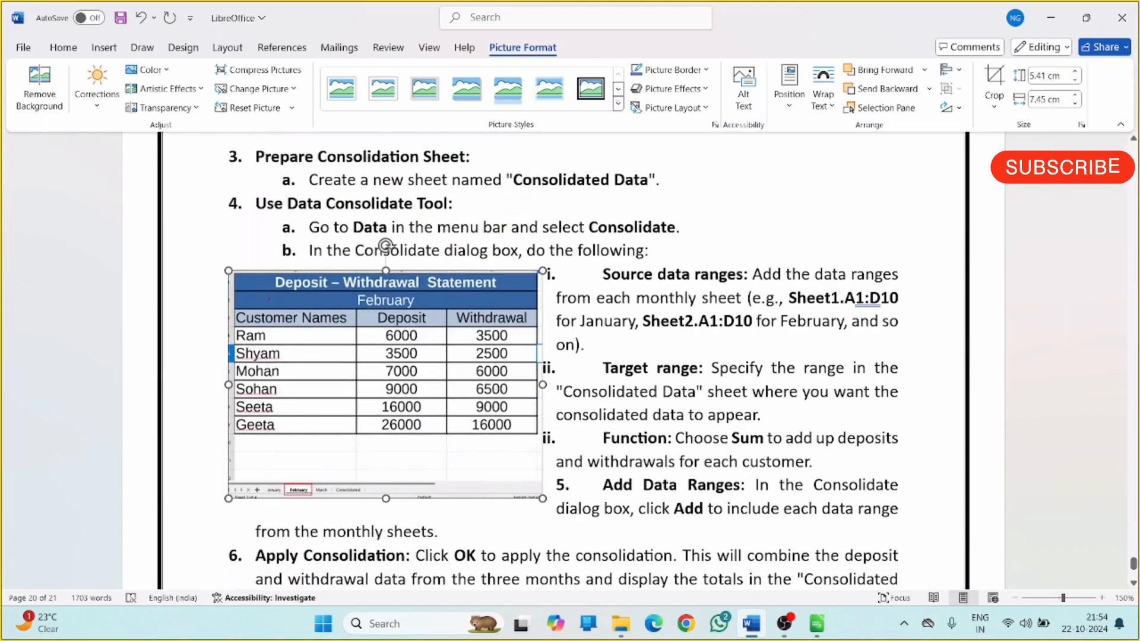
{"action": "left_click_drag", "start_coordinate": [485, 331], "coordinate": [724, 180]}
{"action": "scroll", "coordinate": [719, 269], "scroll_direction": "up", "scroll_amount": 5}
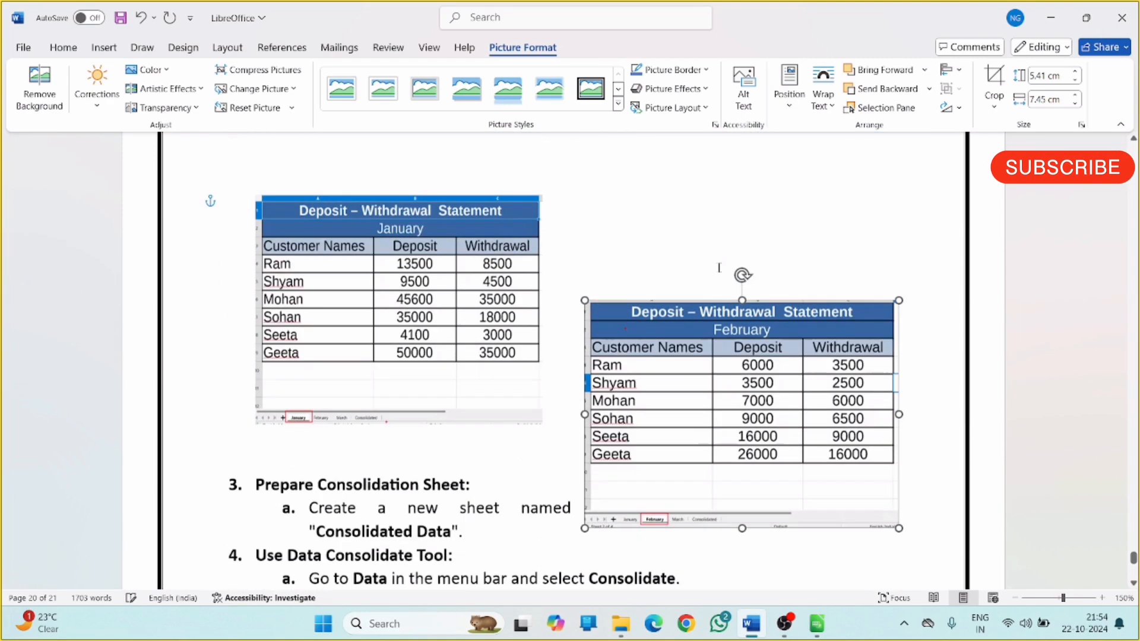
{"action": "left_click_drag", "start_coordinate": [687, 459], "coordinate": [698, 352]}
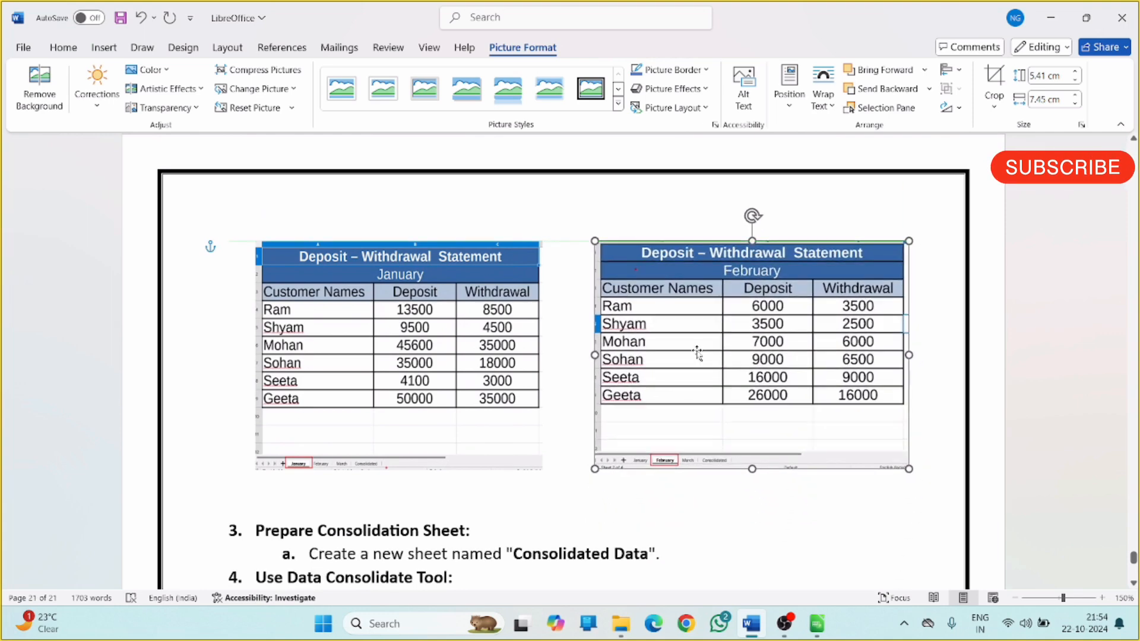
{"action": "left_click", "coordinate": [713, 210]}
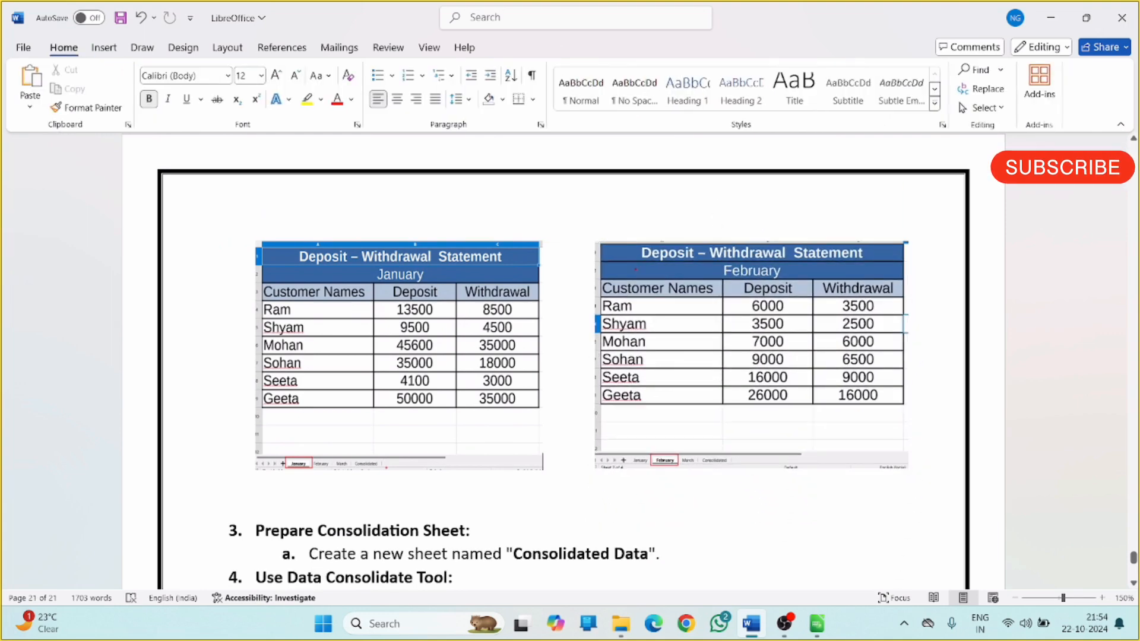
Insert another empty line between the side-by-side pictures and "Prepare Consolidation Sheet:".
{"action": "scroll", "coordinate": [713, 210], "scroll_direction": "up", "scroll_amount": 8}
{"action": "scroll", "coordinate": [713, 211], "scroll_direction": "down", "scroll_amount": 15}
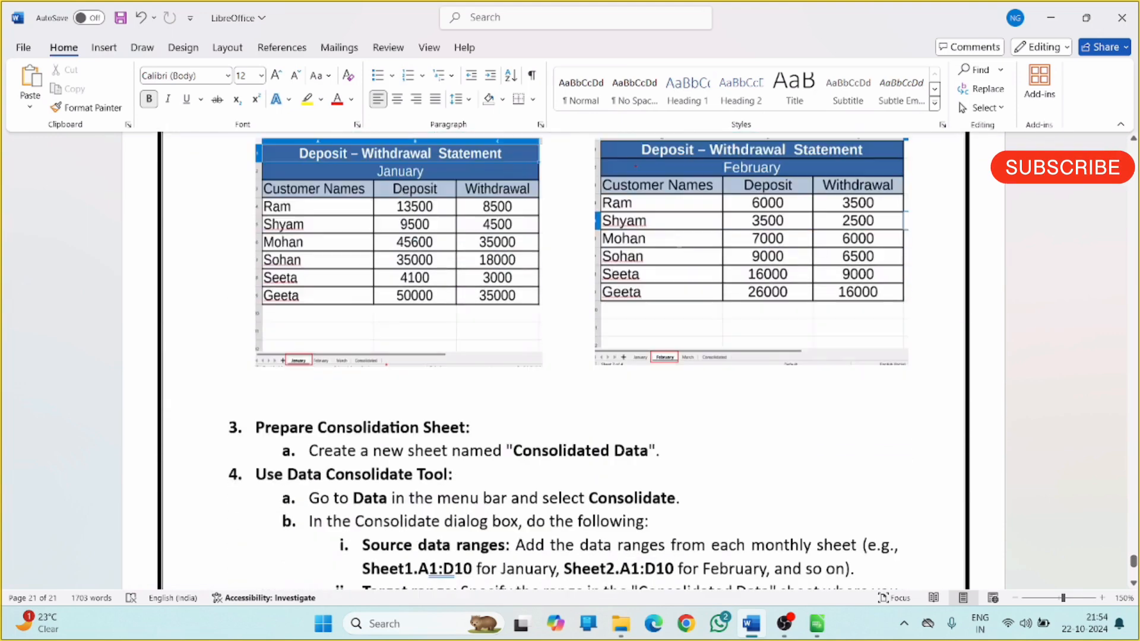
{"action": "left_click", "coordinate": [256, 217]}
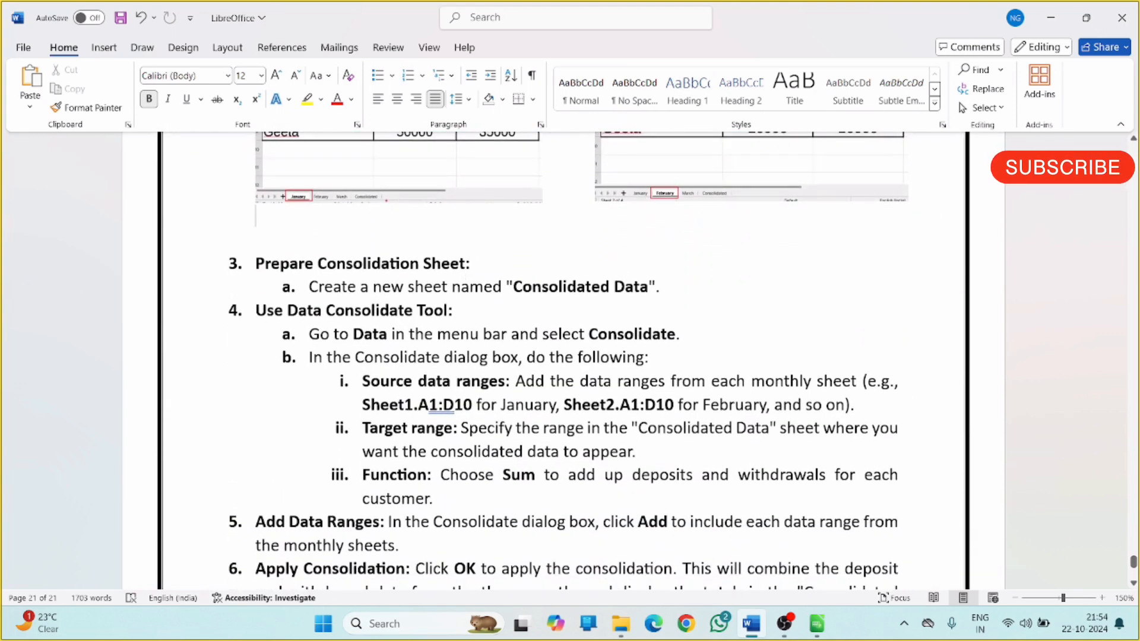
{"action": "key", "text": "Return"}
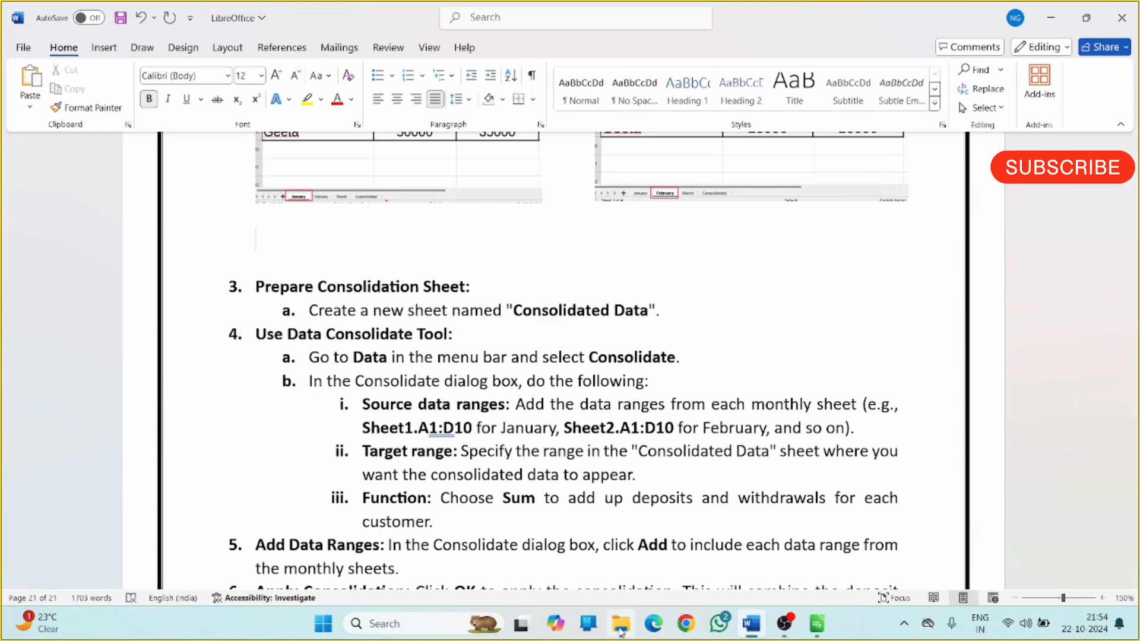
Switch to LibreOffice Calc and capture a screenshot of the March statement table, including its sheet tab outlined in red.
{"action": "left_click", "coordinate": [817, 624]}
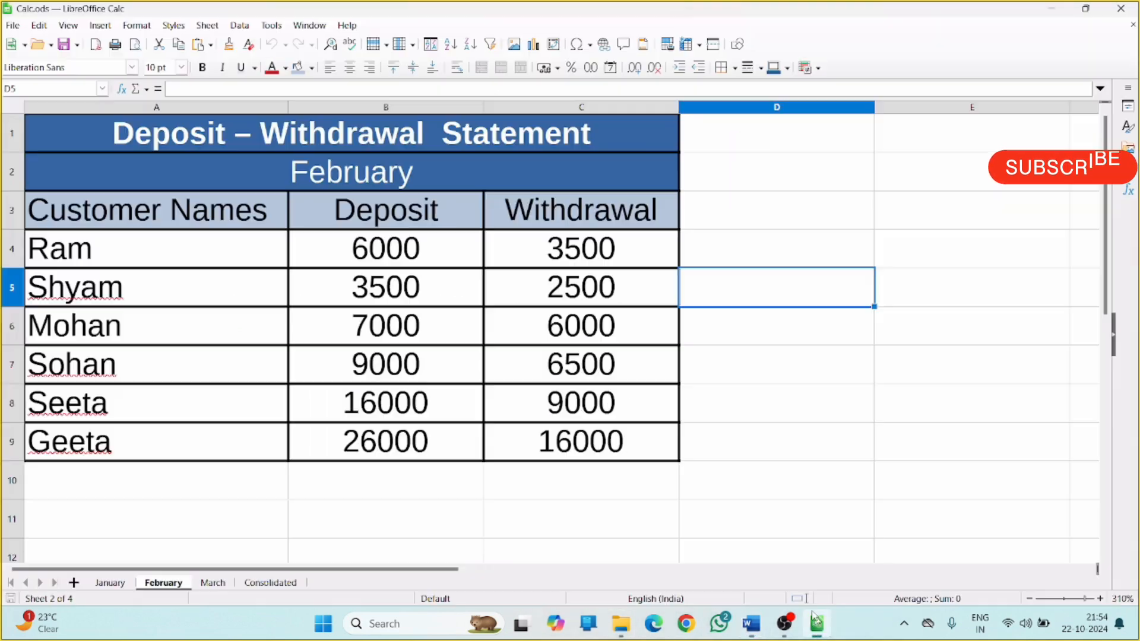
{"action": "left_click", "coordinate": [215, 583]}
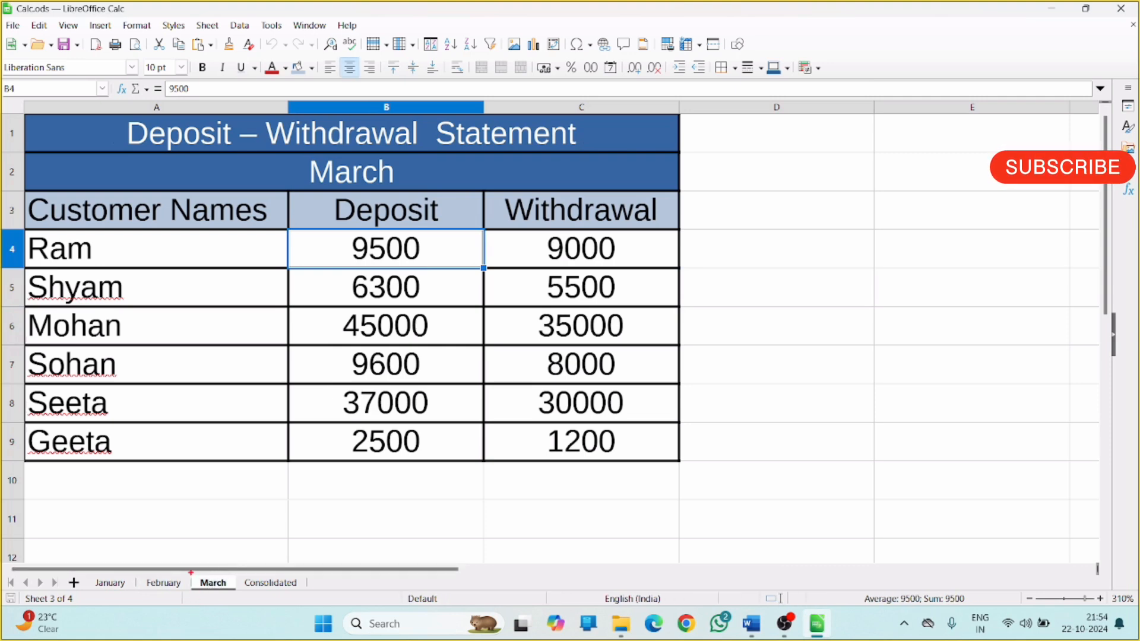
{"action": "left_click_drag", "start_coordinate": [197, 576], "coordinate": [240, 593]}
{"action": "key", "text": "shift+super+s"}
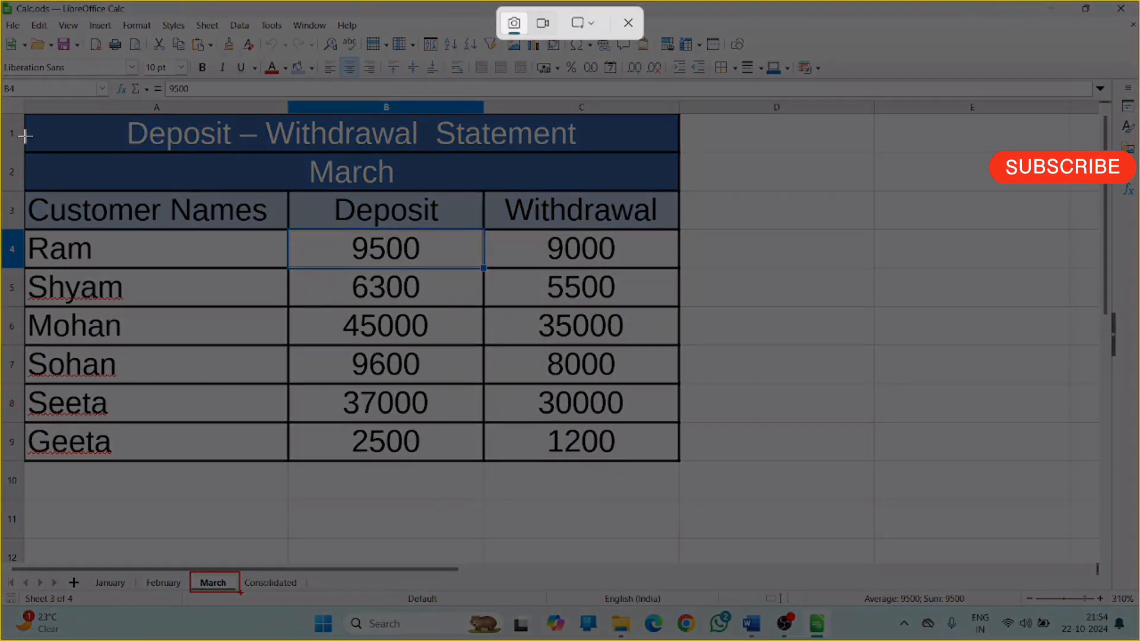
{"action": "left_click_drag", "start_coordinate": [12, 107], "coordinate": [702, 596]}
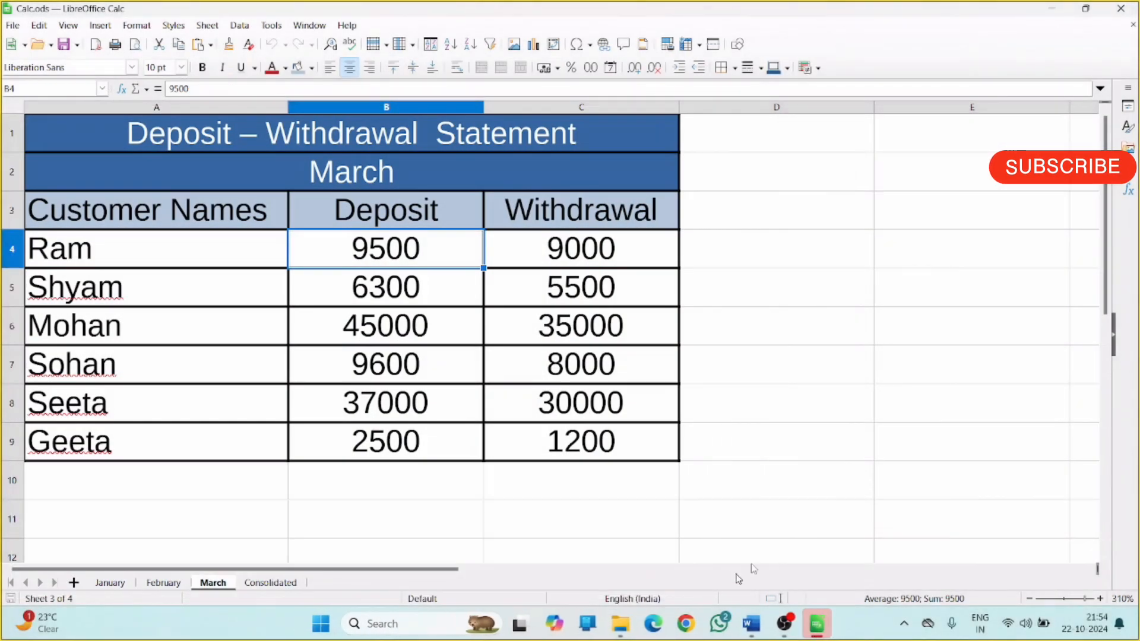
In Word, paste the March screenshot on the empty line below the January picture and shrink it to about half the text width.
{"action": "left_click", "coordinate": [751, 624]}
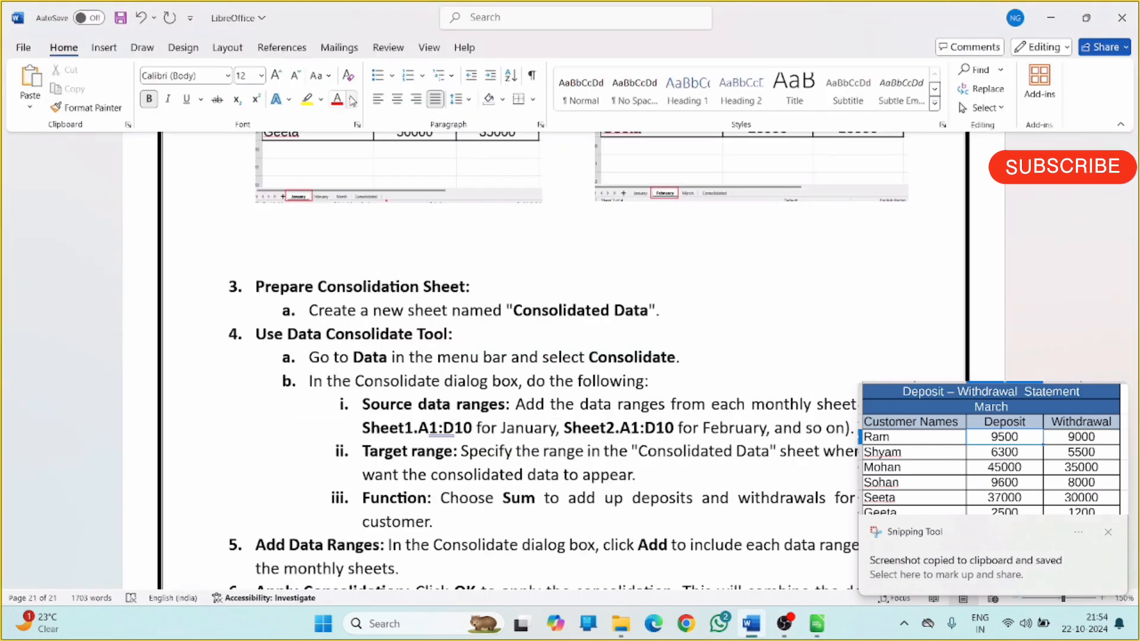
{"action": "key", "text": "ctrl+v"}
{"action": "left_click", "coordinate": [289, 531]}
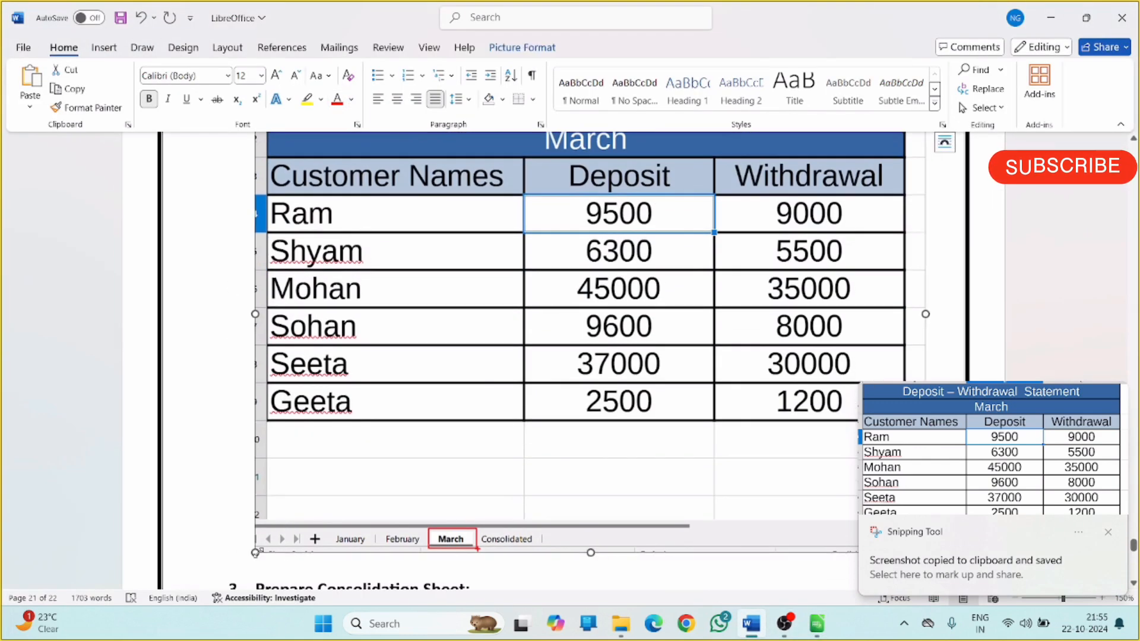
{"action": "left_click_drag", "start_coordinate": [256, 553], "coordinate": [539, 164]}
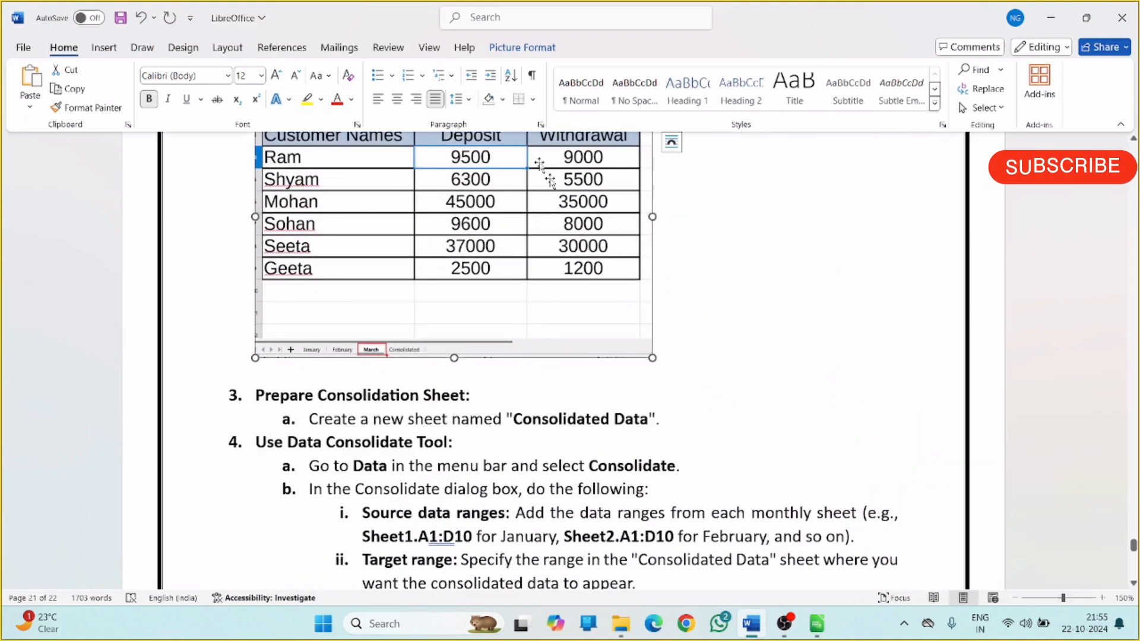
{"action": "scroll", "coordinate": [539, 164], "scroll_direction": "up", "scroll_amount": 3}
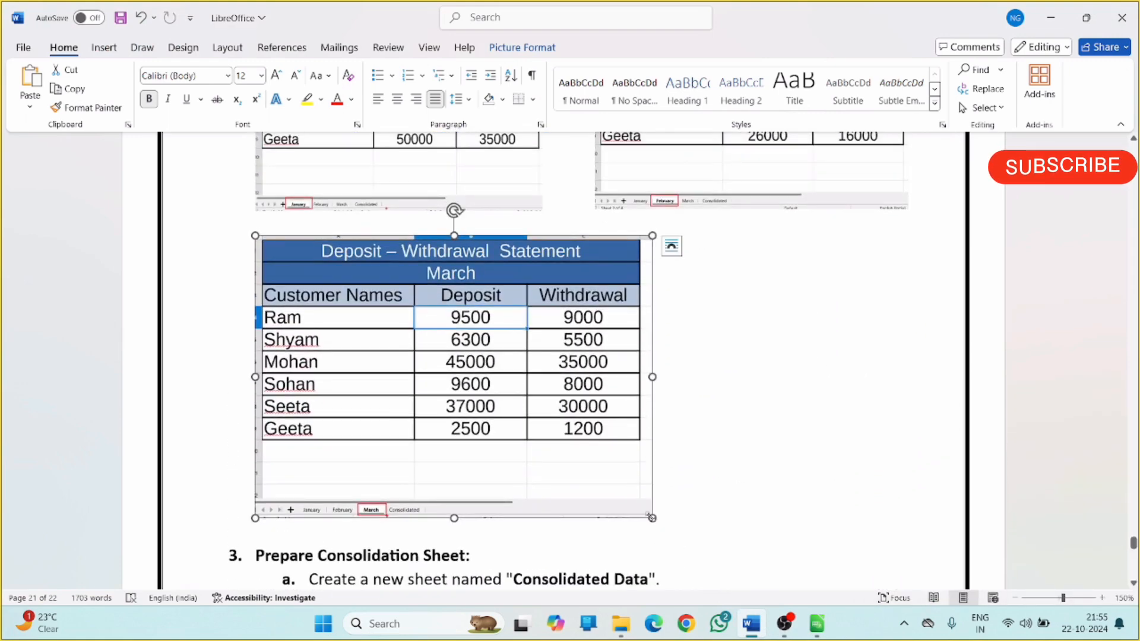
{"action": "left_click_drag", "start_coordinate": [652, 518], "coordinate": [573, 438]}
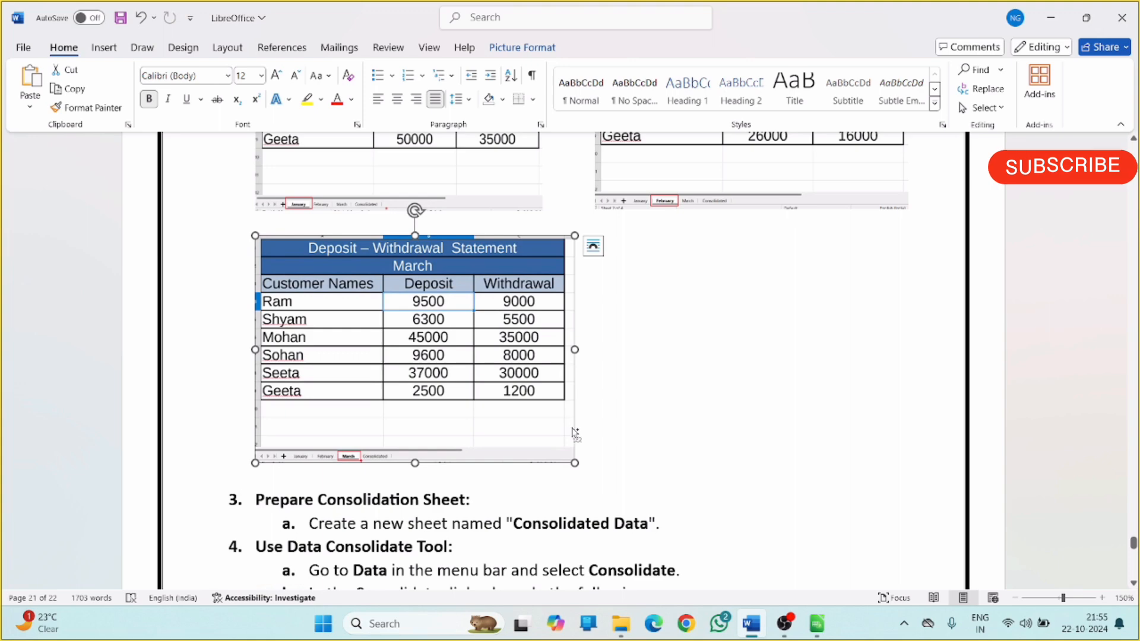
Center the March picture below the other two and save the document.
{"action": "key", "text": "ctrl+e"}
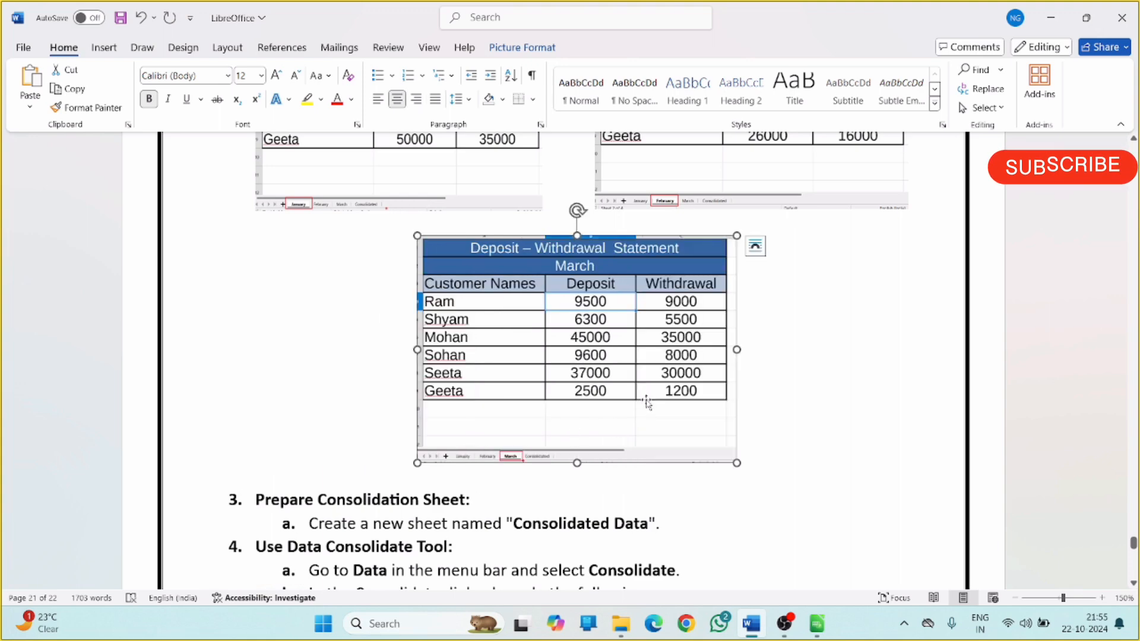
{"action": "key", "text": "ctrl+s"}
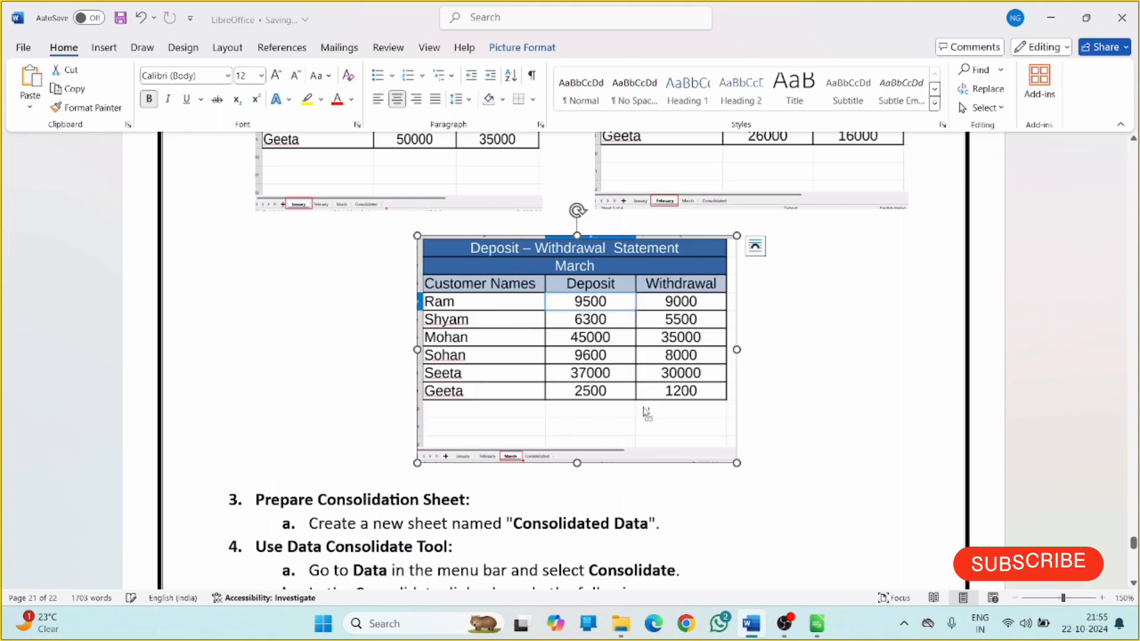
{"action": "scroll", "coordinate": [410, 305], "scroll_direction": "up", "scroll_amount": 3}
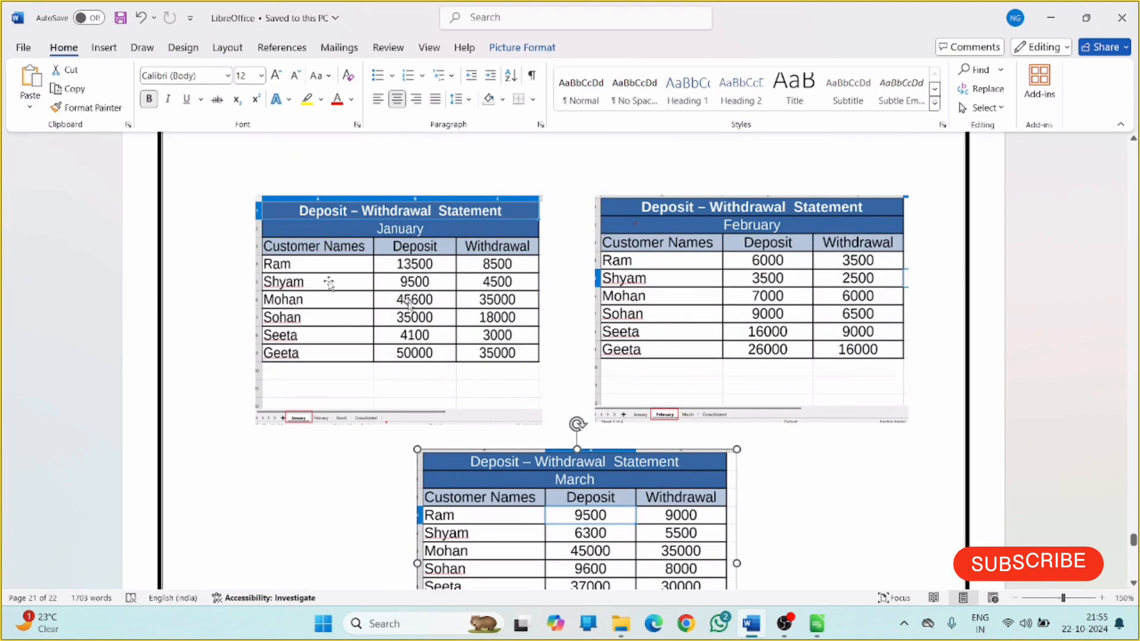
{"action": "scroll", "coordinate": [561, 398], "scroll_direction": "down", "scroll_amount": 3}
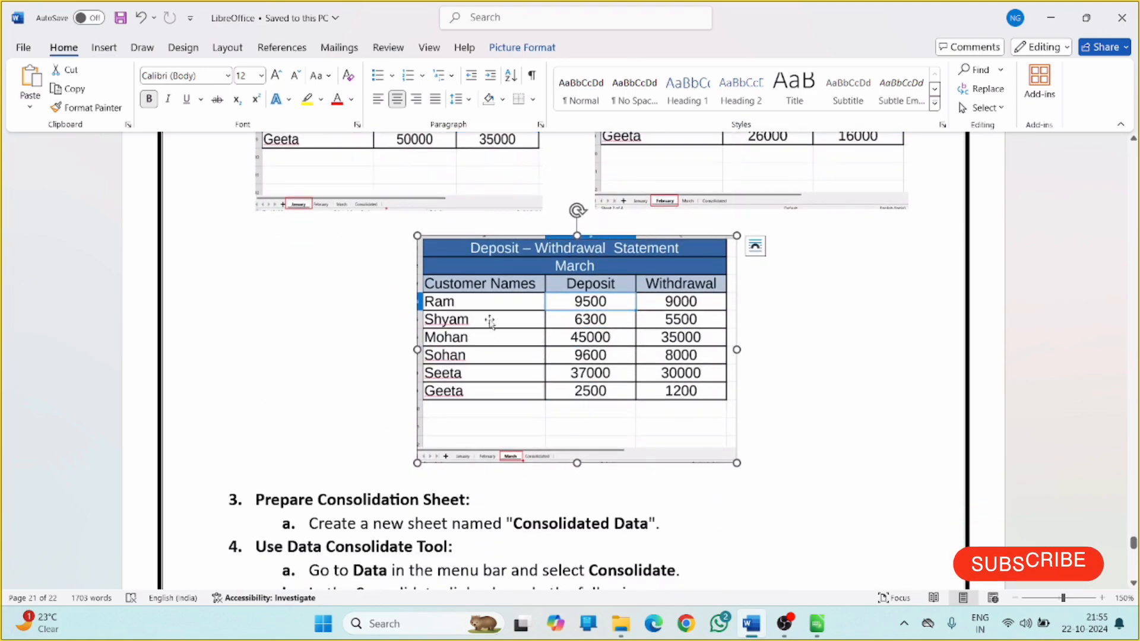
{"action": "scroll", "coordinate": [490, 321], "scroll_direction": "up", "scroll_amount": 12}
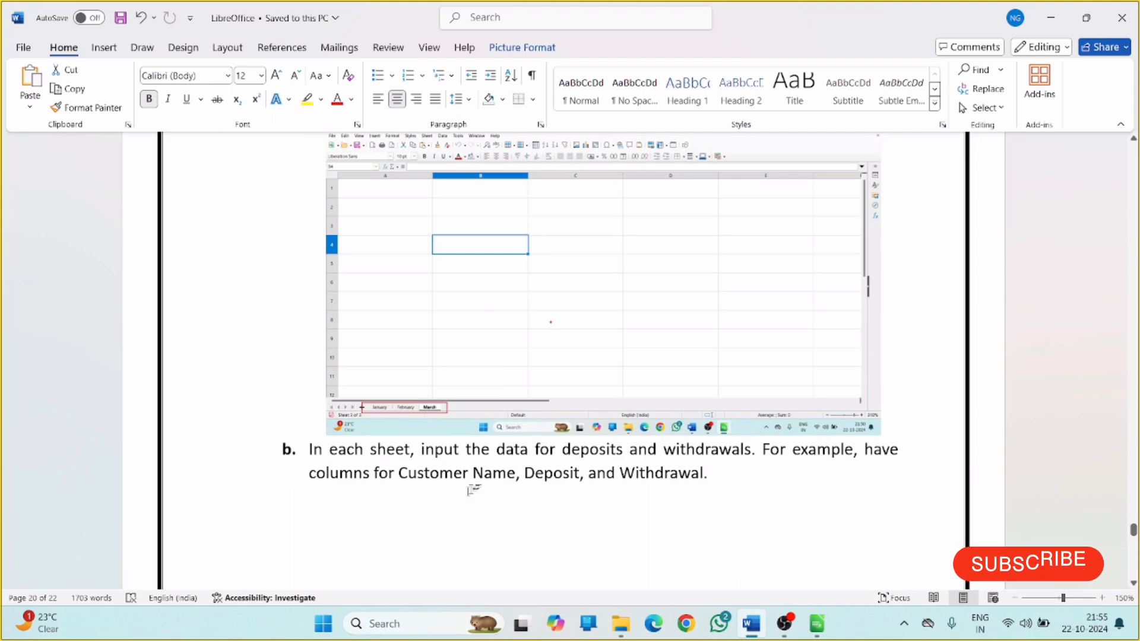
Review the arrangement of the January, February and March pictures on the page.
{"action": "scroll", "coordinate": [472, 490], "scroll_direction": "down", "scroll_amount": 8}
{"action": "scroll", "coordinate": [525, 377], "scroll_direction": "up", "scroll_amount": 2}
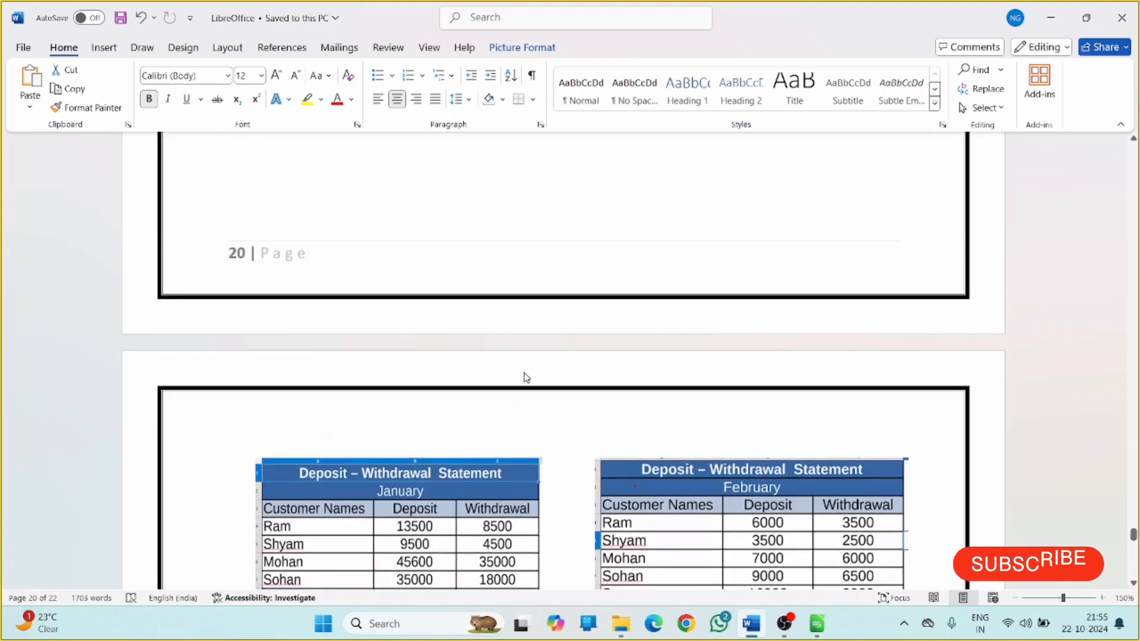
{"action": "scroll", "coordinate": [537, 296], "scroll_direction": "up", "scroll_amount": 4}
{"action": "scroll", "coordinate": [630, 469], "scroll_direction": "down", "scroll_amount": 8}
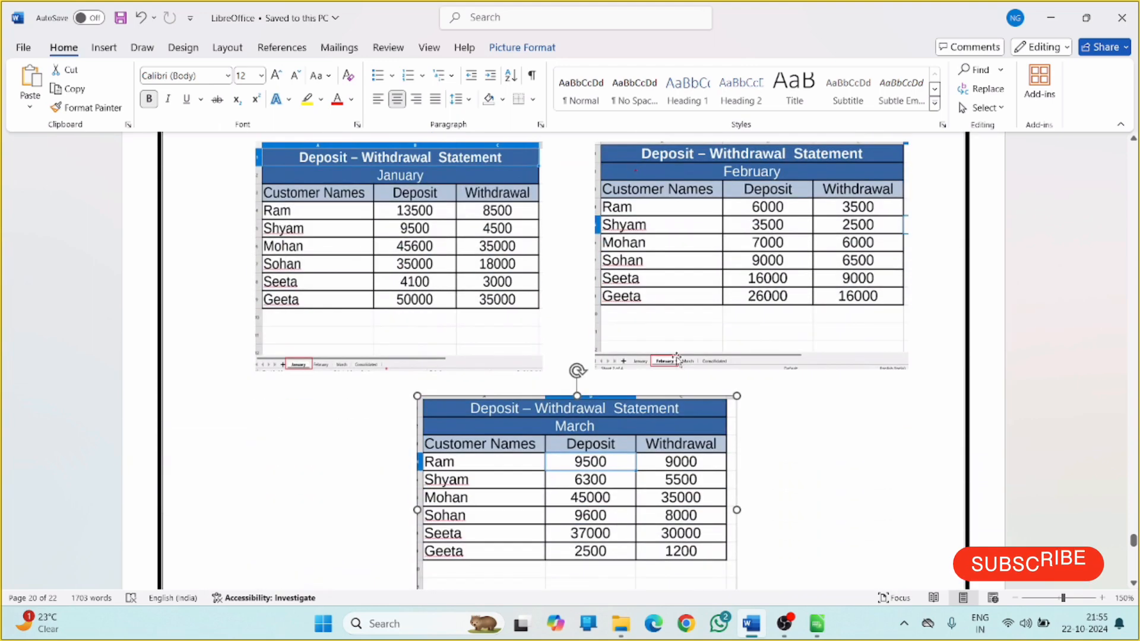
{"action": "scroll", "coordinate": [653, 356], "scroll_direction": "down", "scroll_amount": 3}
{"action": "scroll", "coordinate": [588, 292], "scroll_direction": "up", "scroll_amount": 6}
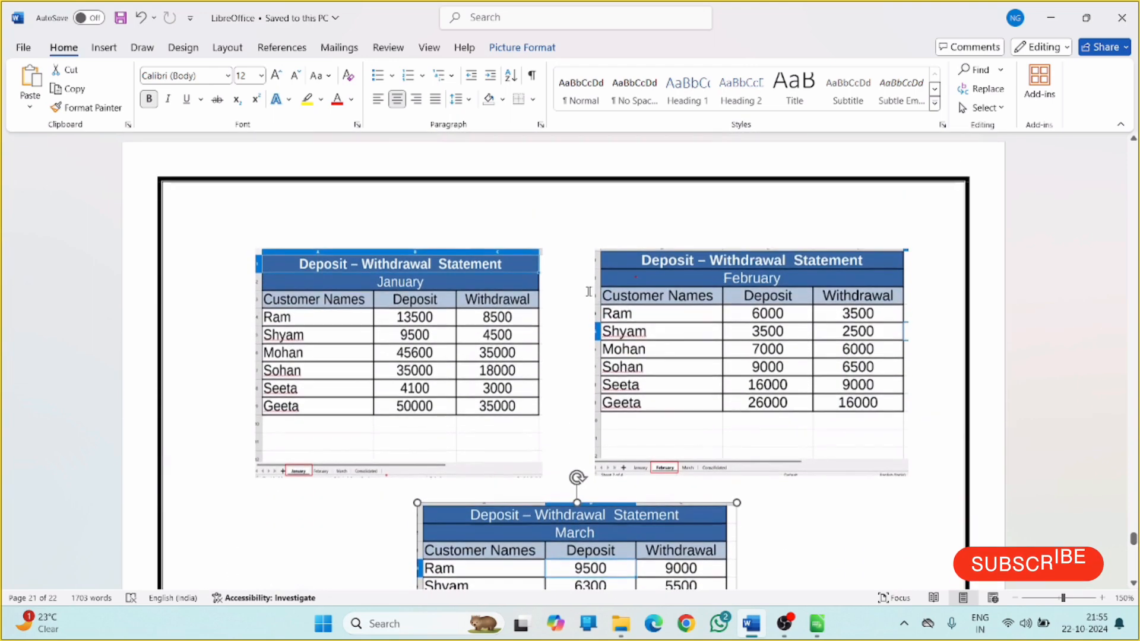
{"action": "scroll", "coordinate": [589, 292], "scroll_direction": "down", "scroll_amount": 6}
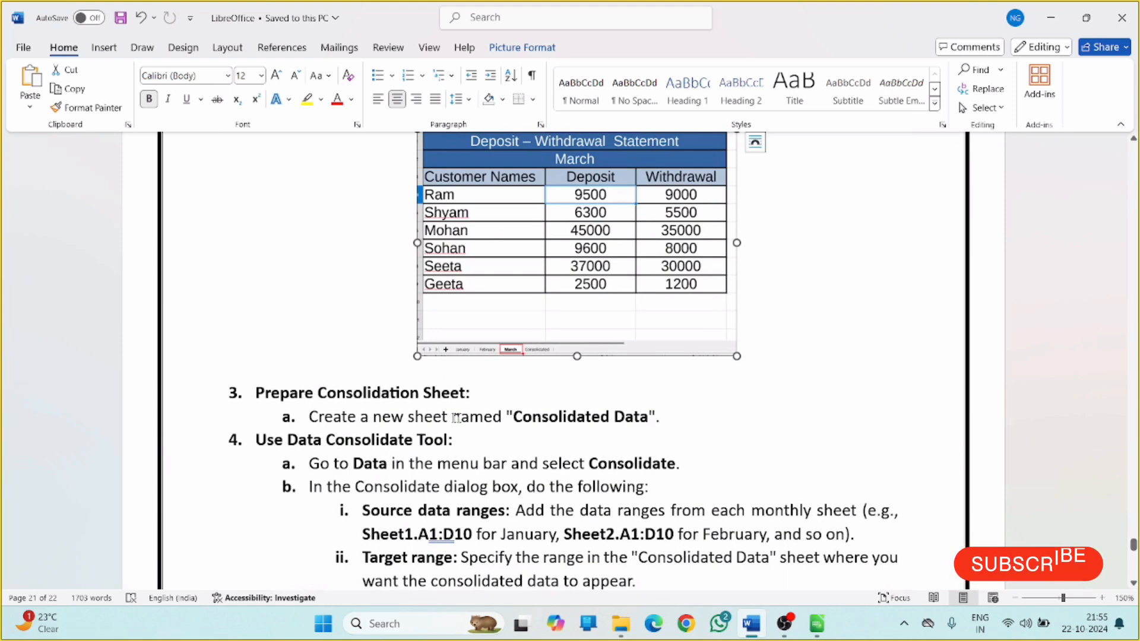
Insert an empty unlettered line below the item "Create a new sheet named "Consolidated Data".".
{"action": "left_click", "coordinate": [661, 417]}
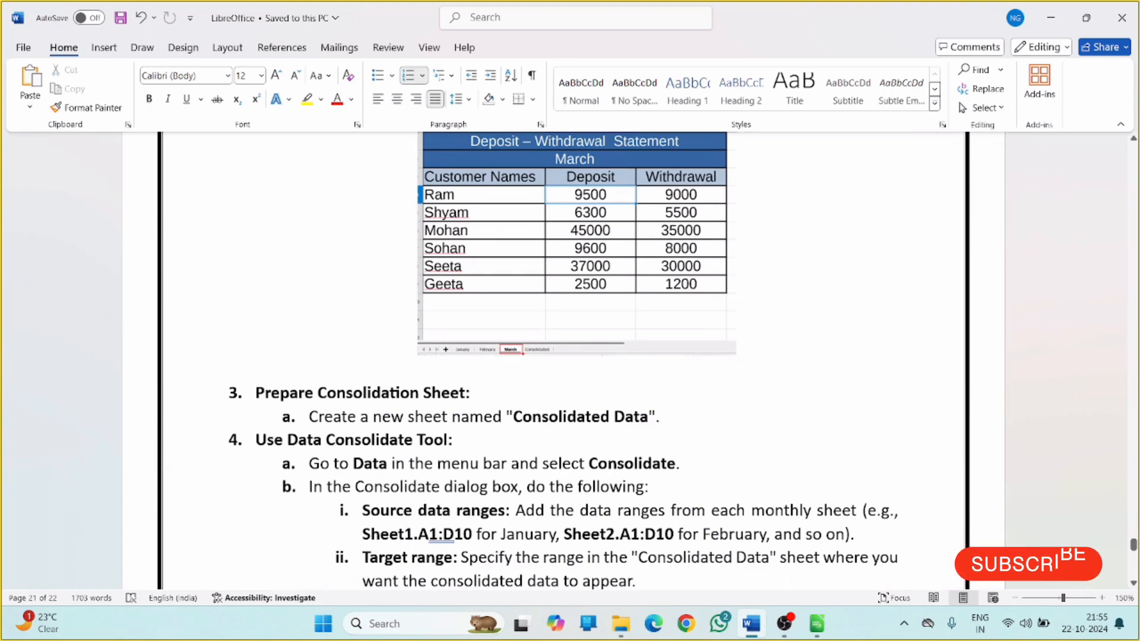
{"action": "key", "text": "Return"}
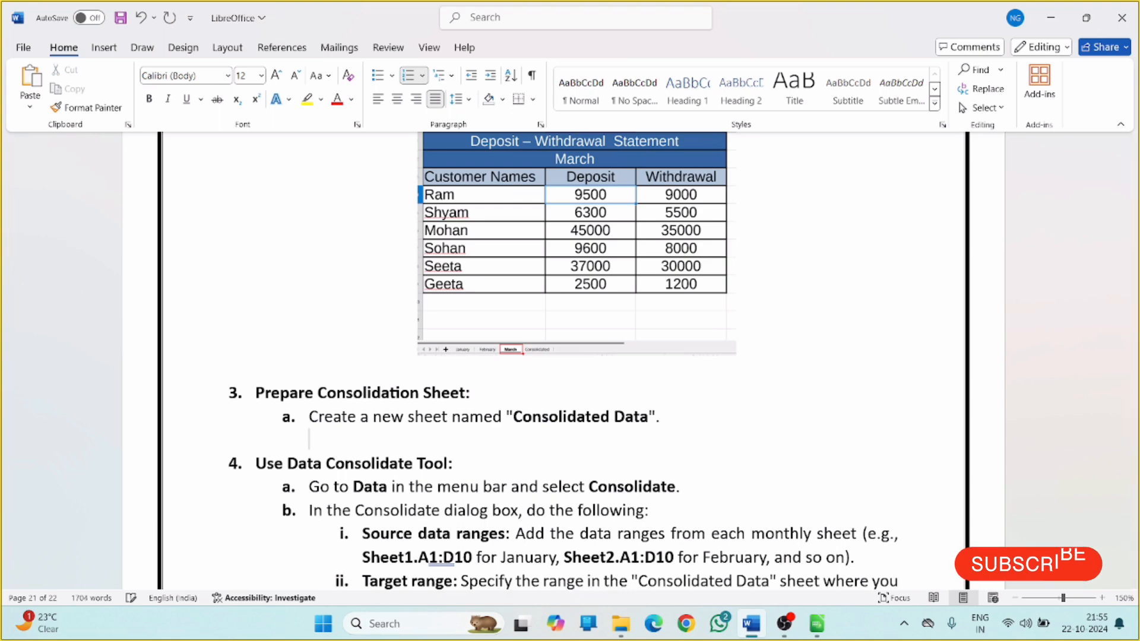
{"action": "key", "text": "BackSpace"}
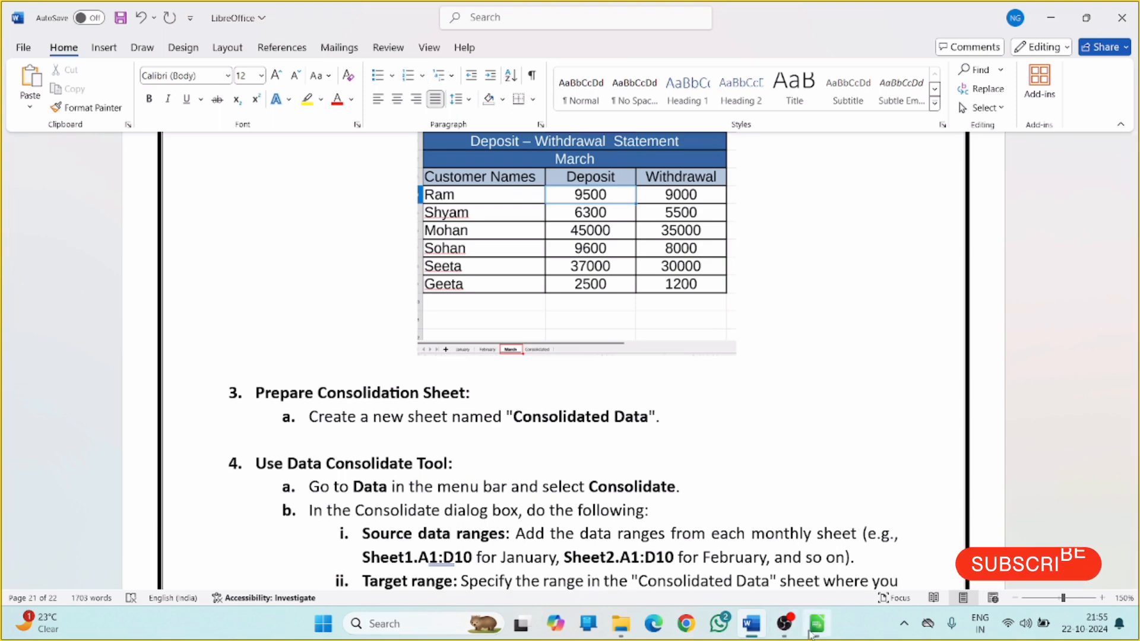
Switch to LibreOffice Calc, open the Consolidated sheet and capture its table area with the sheet tab outlined in red.
{"action": "left_click", "coordinate": [811, 634]}
{"action": "left_click", "coordinate": [271, 582]}
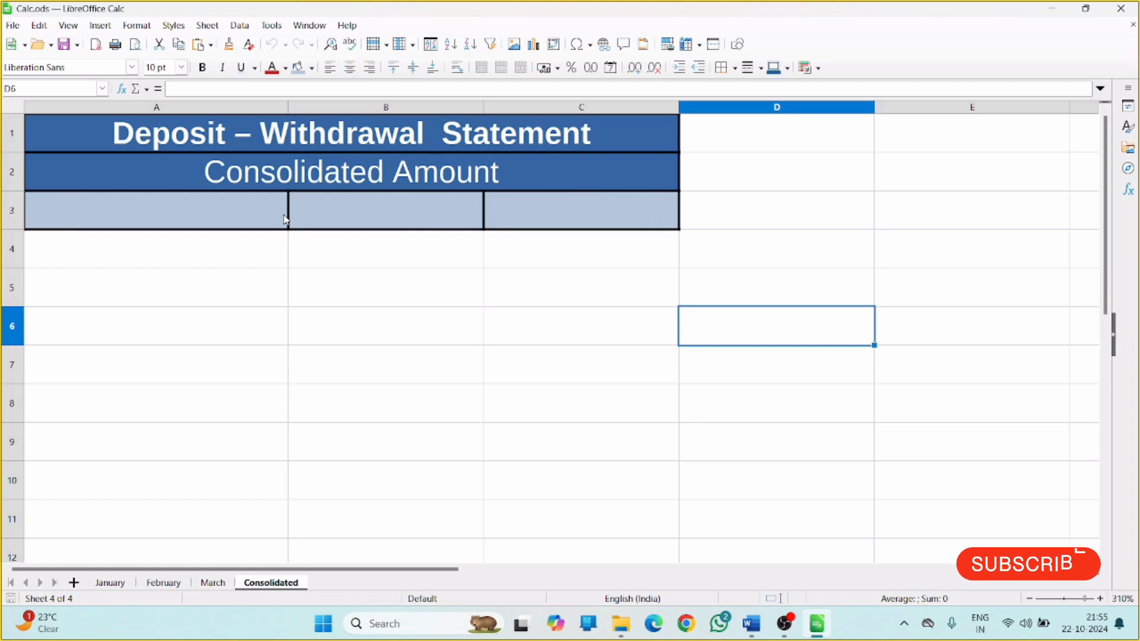
{"action": "mouse_move", "coordinate": [232, 568]}
{"action": "left_mouse_down"}
{"action": "mouse_move", "coordinate": [329, 588]}
{"action": "mouse_move", "coordinate": [313, 597]}
{"action": "left_mouse_up"}
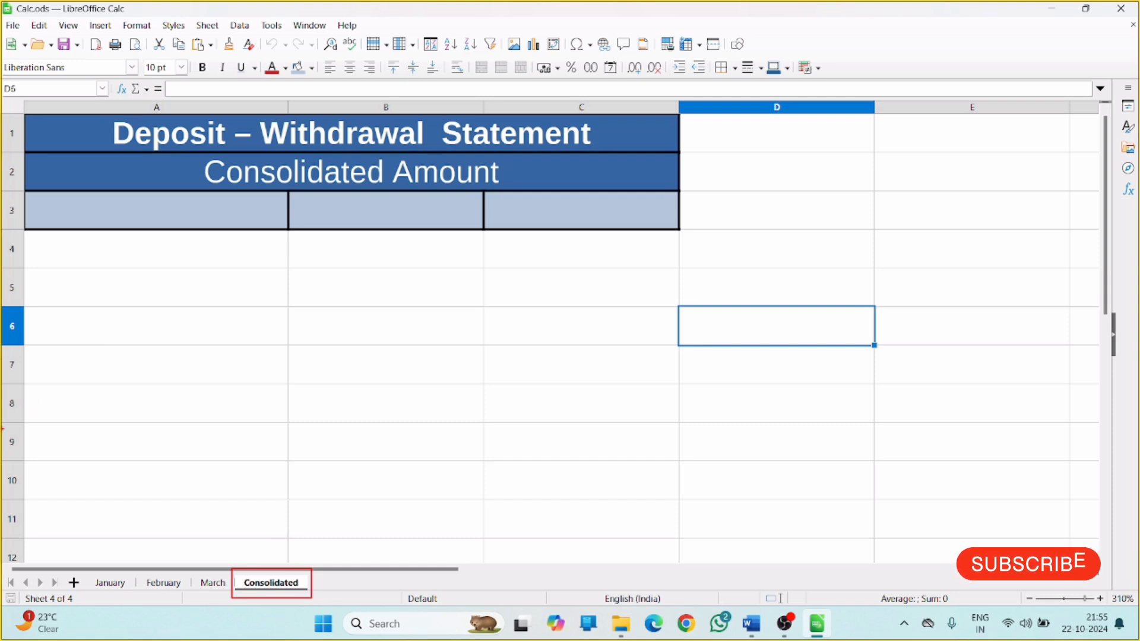
{"action": "key", "text": "super+shift+s"}
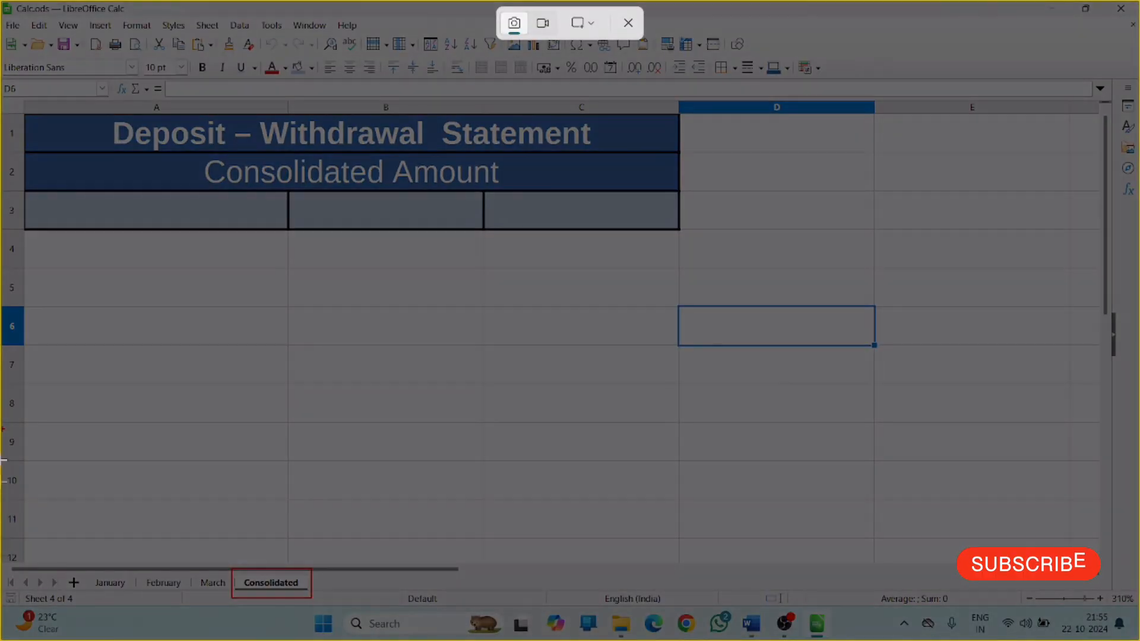
{"action": "left_click_drag", "start_coordinate": [3, 105], "coordinate": [719, 611]}
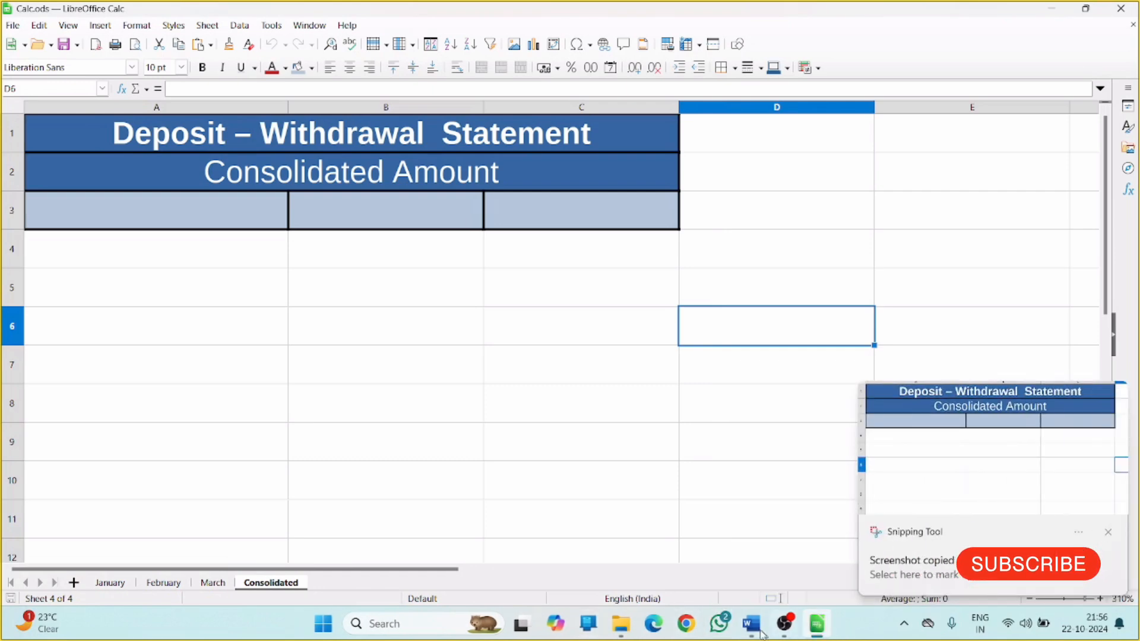
In Word, try the cropped Consolidated screenshot on the empty line under "Prepare Consolidation Sheet:", shrunk to about two thirds of the text width and centered.
{"action": "left_click", "coordinate": [761, 631]}
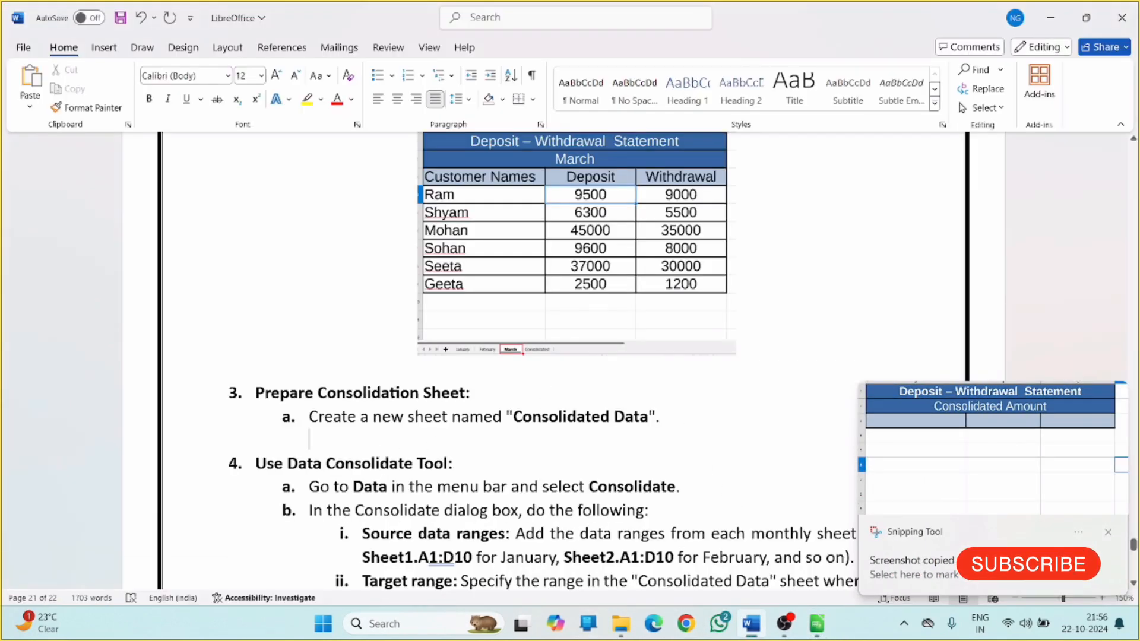
{"action": "key", "text": "ctrl+v"}
{"action": "left_click", "coordinate": [433, 438]}
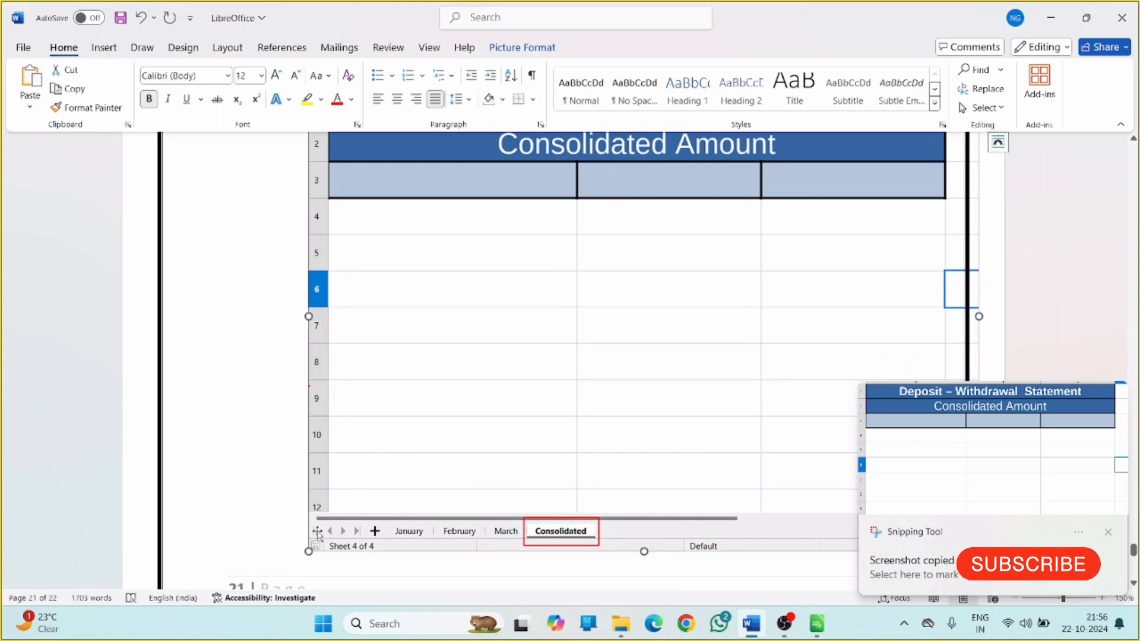
{"action": "left_click_drag", "start_coordinate": [308, 551], "coordinate": [532, 336]}
{"action": "scroll", "coordinate": [613, 416], "scroll_direction": "up", "scroll_amount": 4}
{"action": "scroll", "coordinate": [613, 416], "scroll_direction": "down", "scroll_amount": 3}
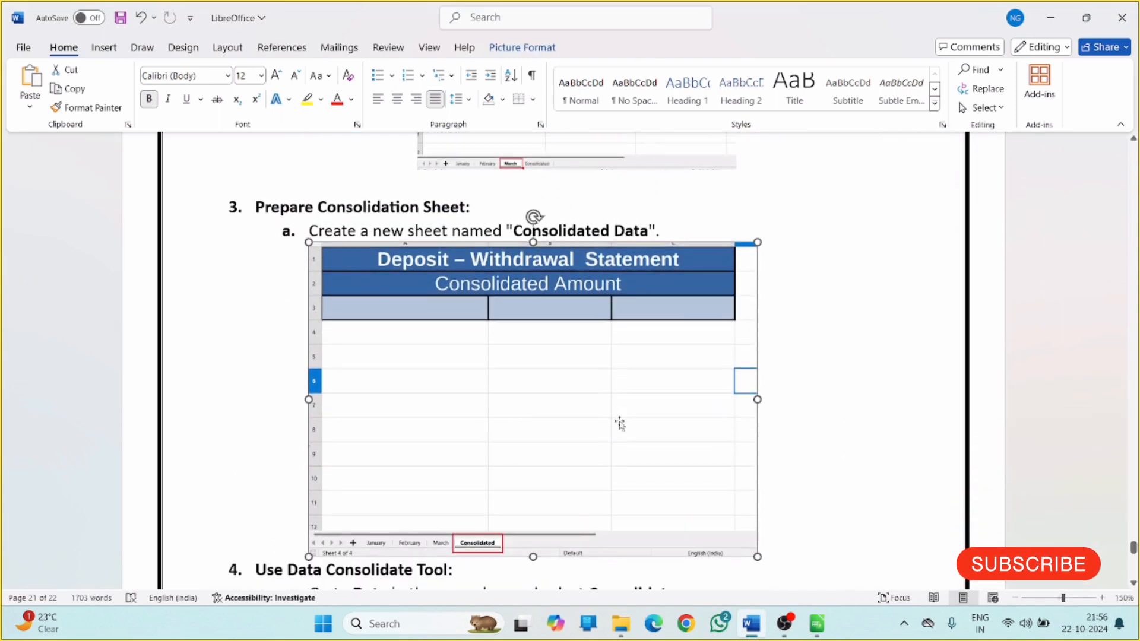
{"action": "key", "text": "ctrl+e"}
{"action": "scroll", "coordinate": [619, 423], "scroll_direction": "down", "scroll_amount": 3}
{"action": "left_click", "coordinate": [837, 395]}
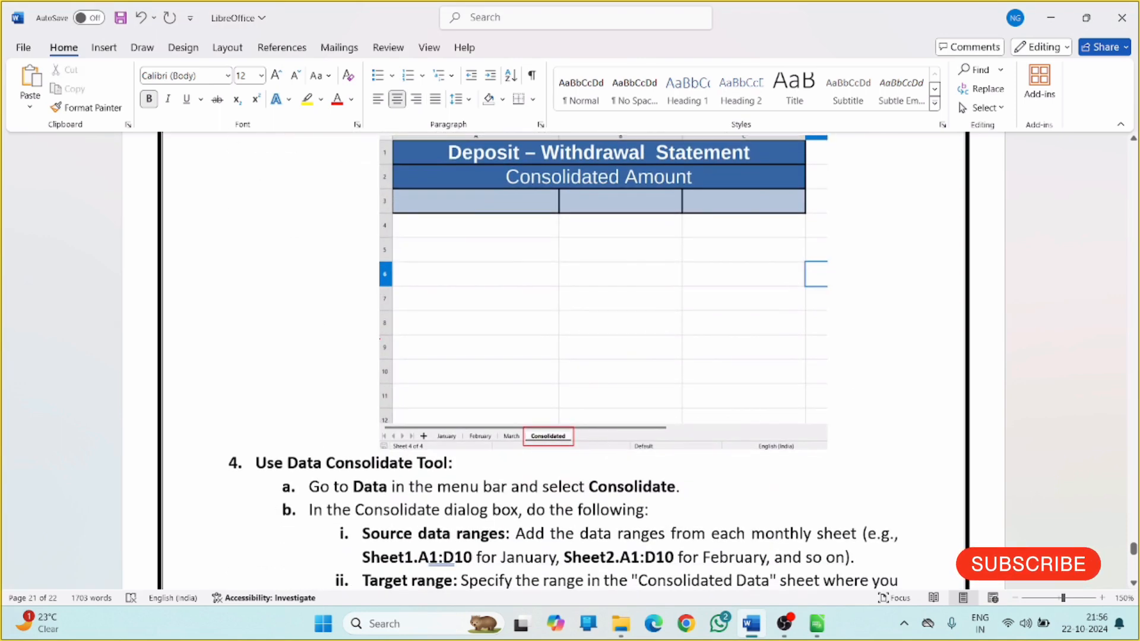
Undo the centering, resizing and pasting of the Consolidated picture, leaving the line empty.
{"action": "key", "text": "ctrl+z"}
{"action": "key", "text": "ctrl+z"}
{"action": "key", "text": "ctrl+z"}
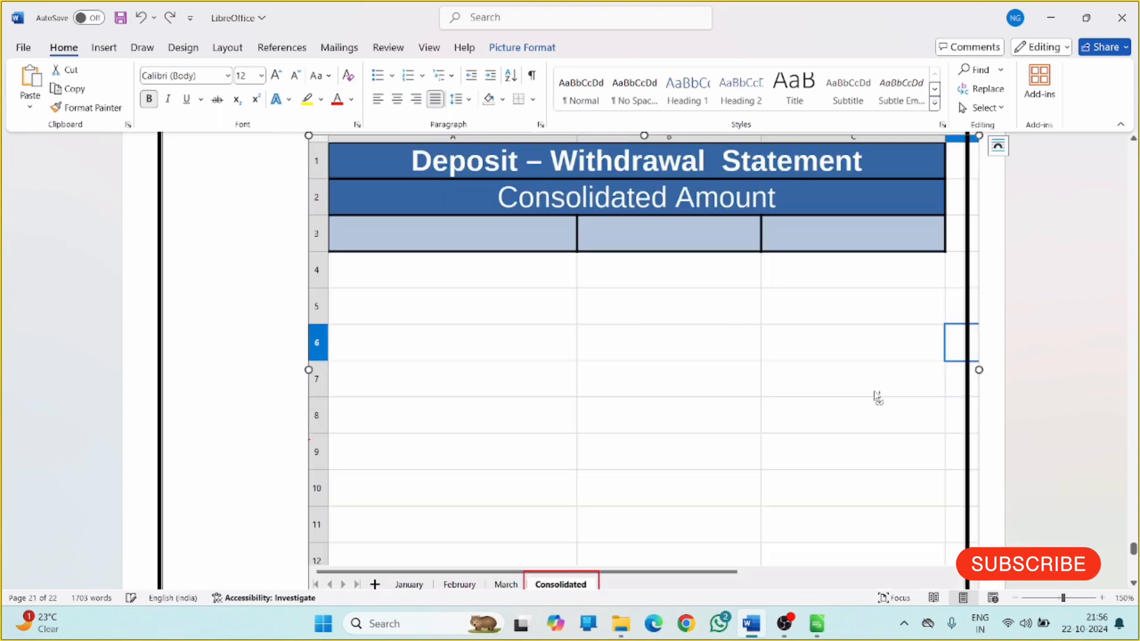
{"action": "scroll", "coordinate": [822, 419], "scroll_direction": "up", "scroll_amount": 5}
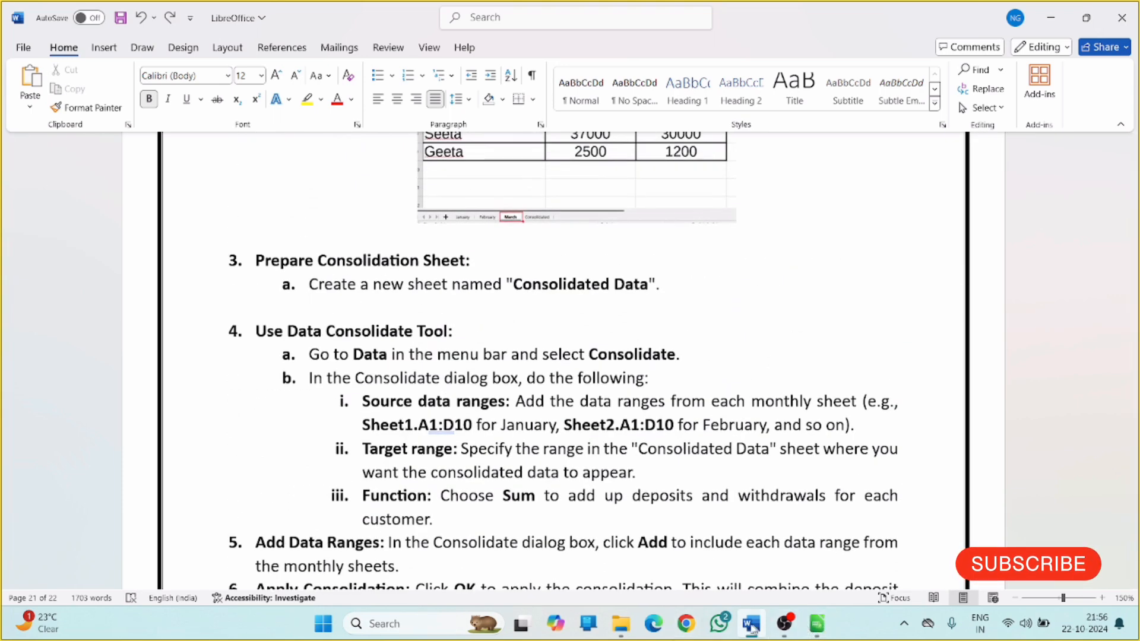
Switch to LibreOffice Calc and capture a full-screen screenshot of the Consolidated sheet.
{"action": "left_click", "coordinate": [814, 628]}
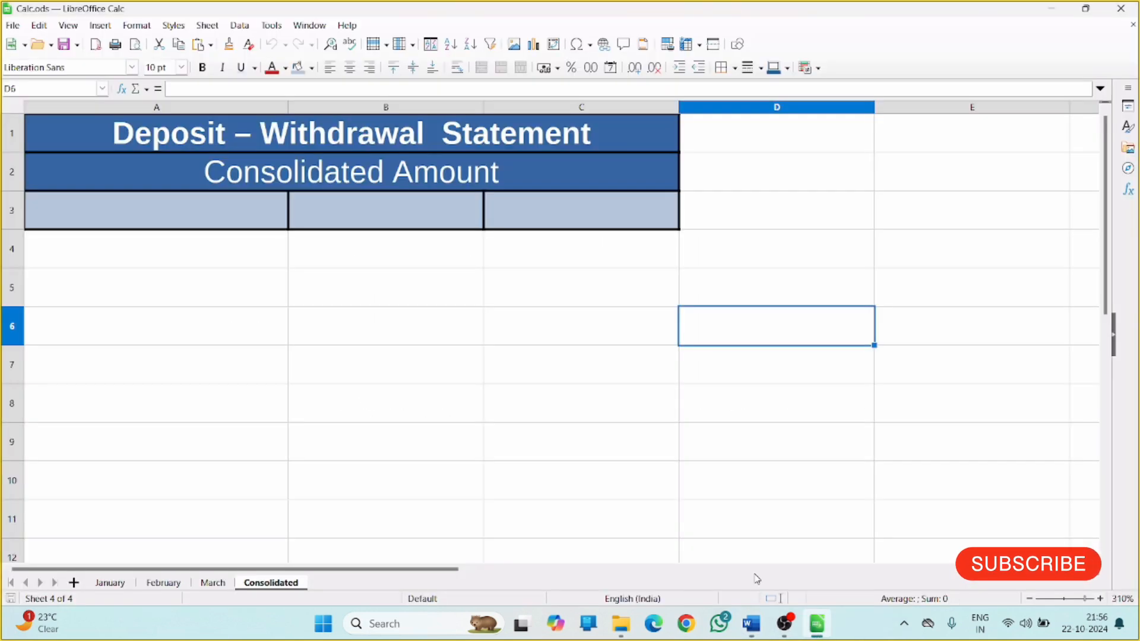
{"action": "key", "text": "super+shift+s"}
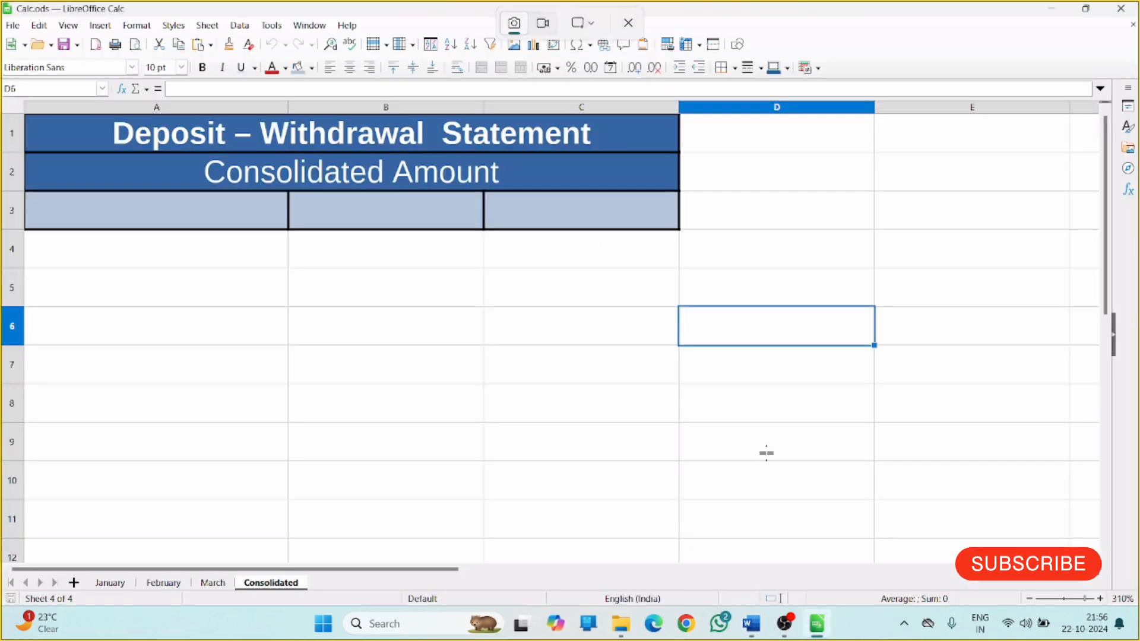
{"action": "left_click", "coordinate": [576, 27]}
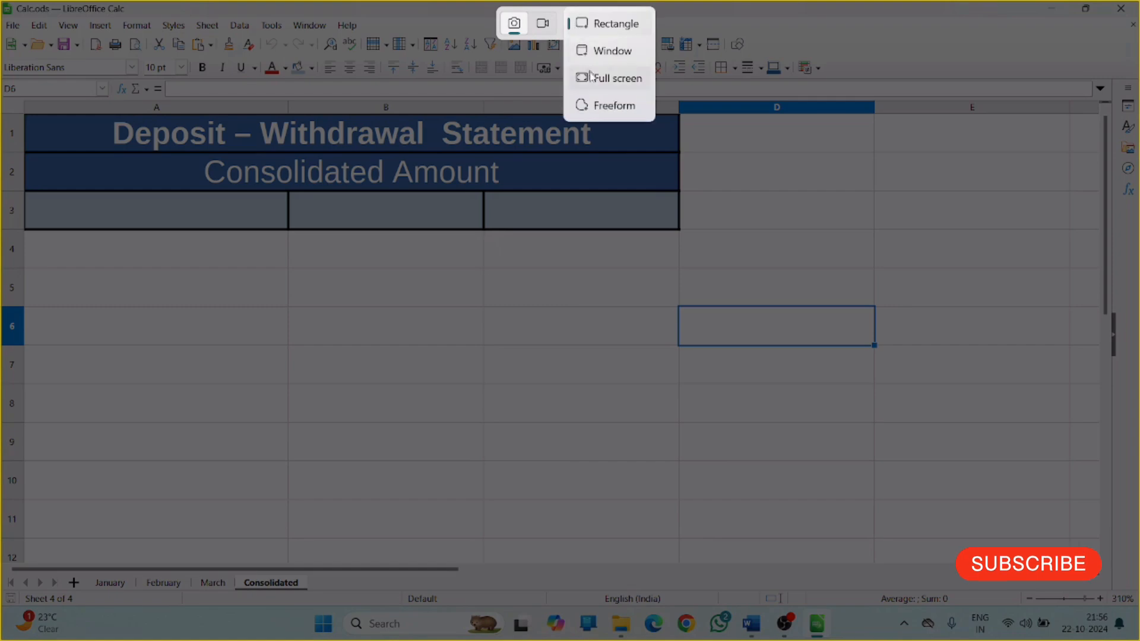
{"action": "left_click", "coordinate": [615, 79]}
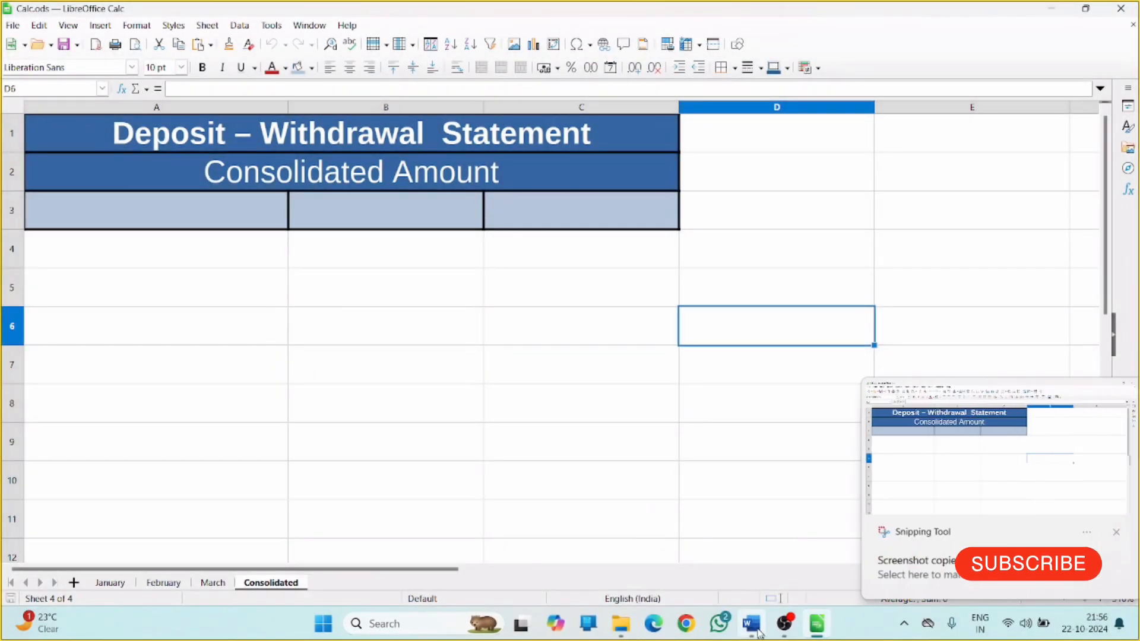
In Word, paste the full-screen Consolidated screenshot under "Create a new sheet" and shrink it to about three quarters of the text width.
{"action": "left_click", "coordinate": [751, 624]}
{"action": "key", "text": "ctrl+v"}
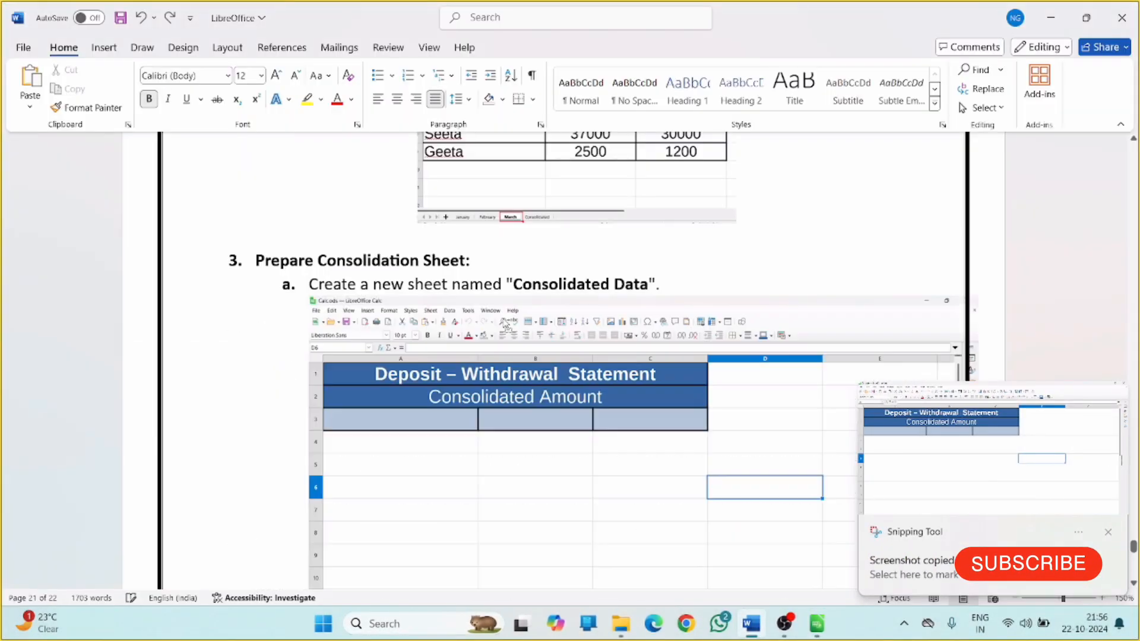
{"action": "left_click_drag", "start_coordinate": [309, 553], "coordinate": [462, 436]}
Center the Consolidated sheet picture and save the document.
{"action": "key", "text": "ctrl+e"}
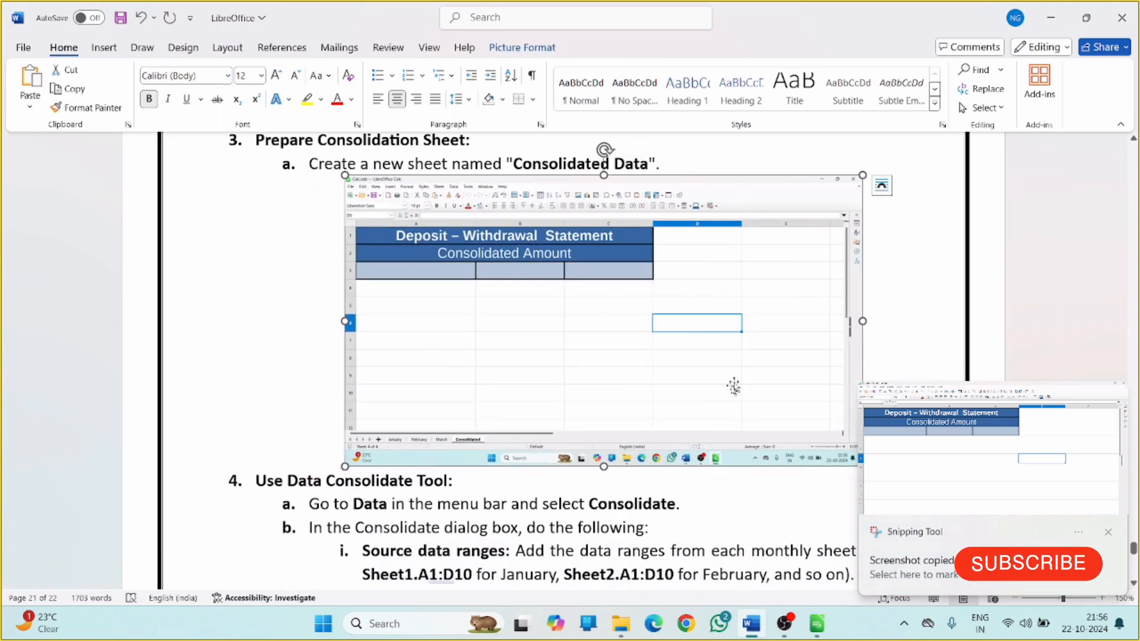
{"action": "left_click", "coordinate": [665, 488]}
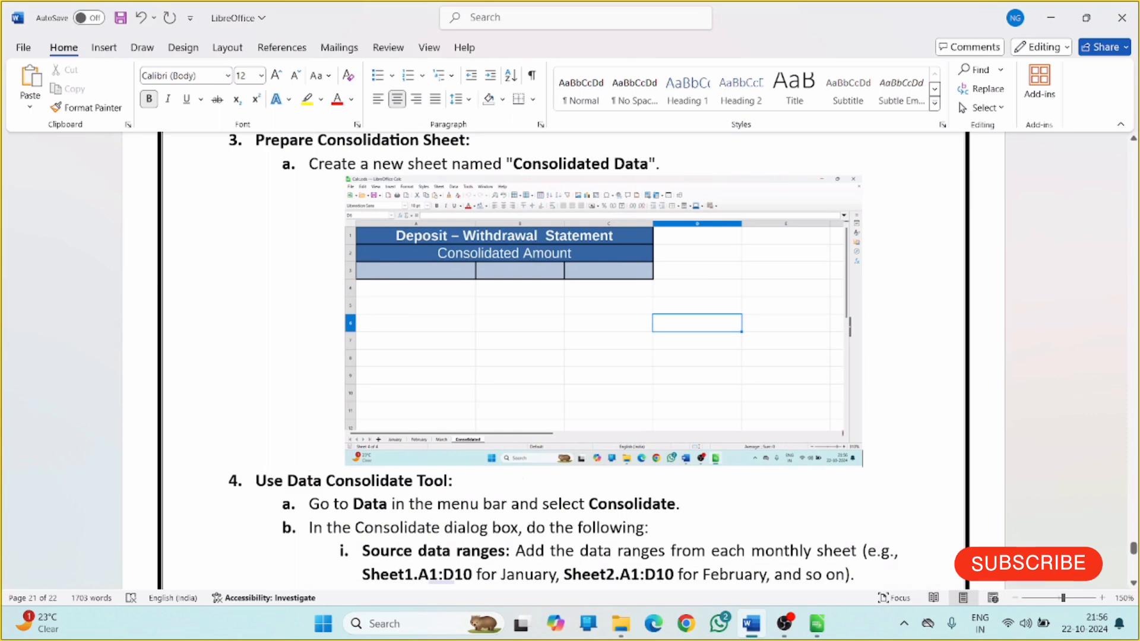
{"action": "key", "text": "ctrl+d"}
{"action": "left_click", "coordinate": [705, 474]}
{"action": "key", "text": "ctrl+s"}
Insert an empty unlettered line below the item "Go to Data in the menu bar and select Consolidate.".
{"action": "scroll", "coordinate": [570, 356], "scroll_direction": "down", "scroll_amount": 3}
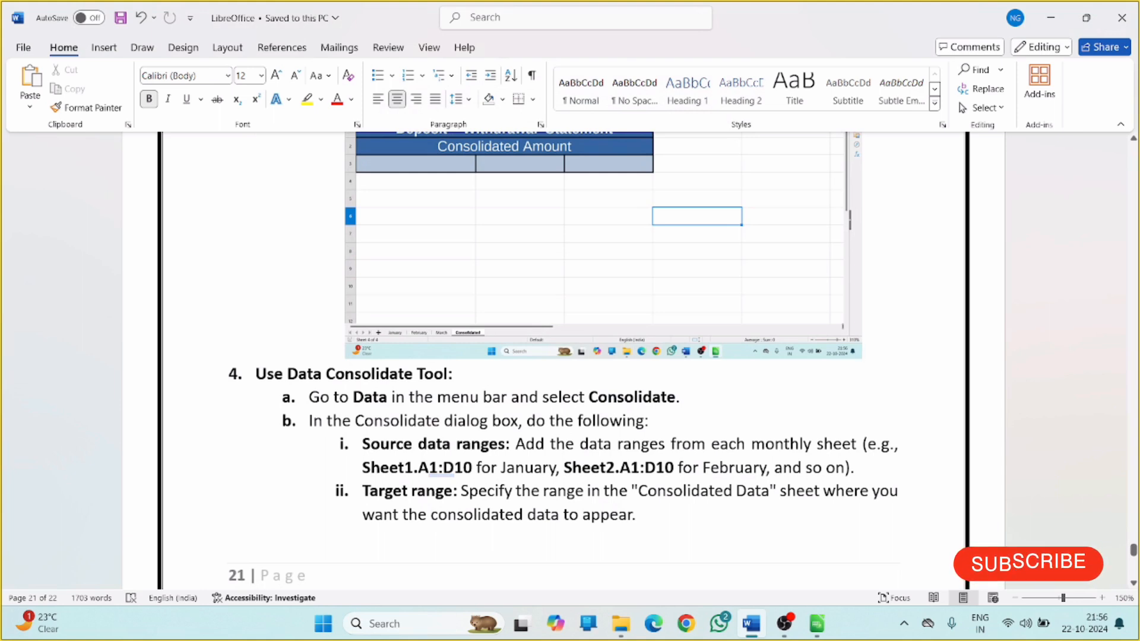
{"action": "left_click", "coordinate": [678, 403]}
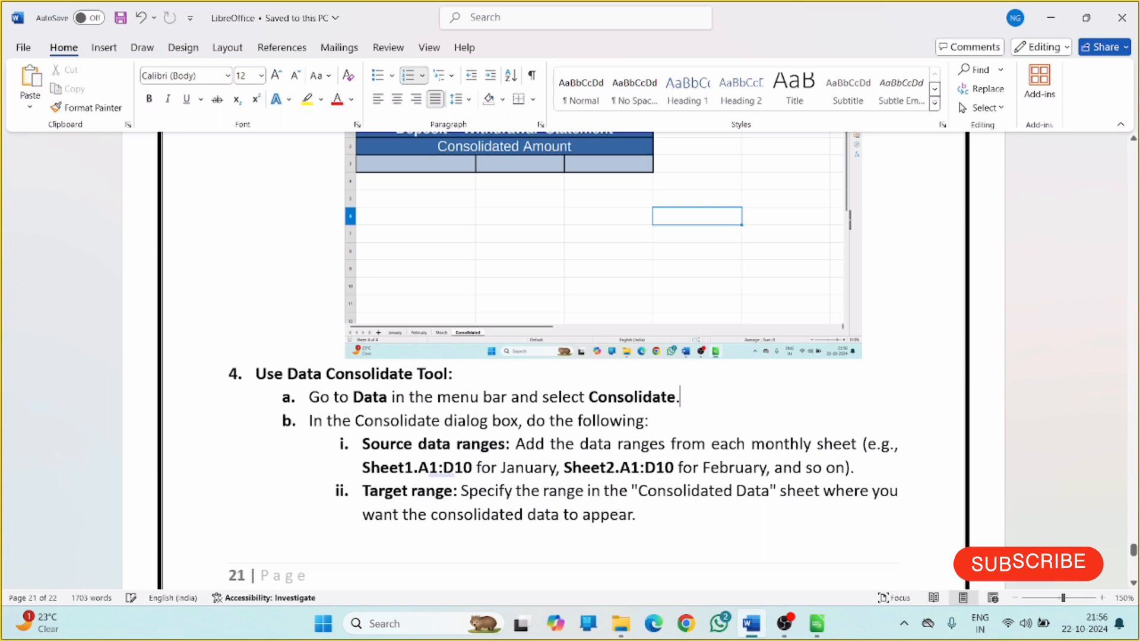
{"action": "key", "text": "Return"}
{"action": "key", "text": "BackSpace"}
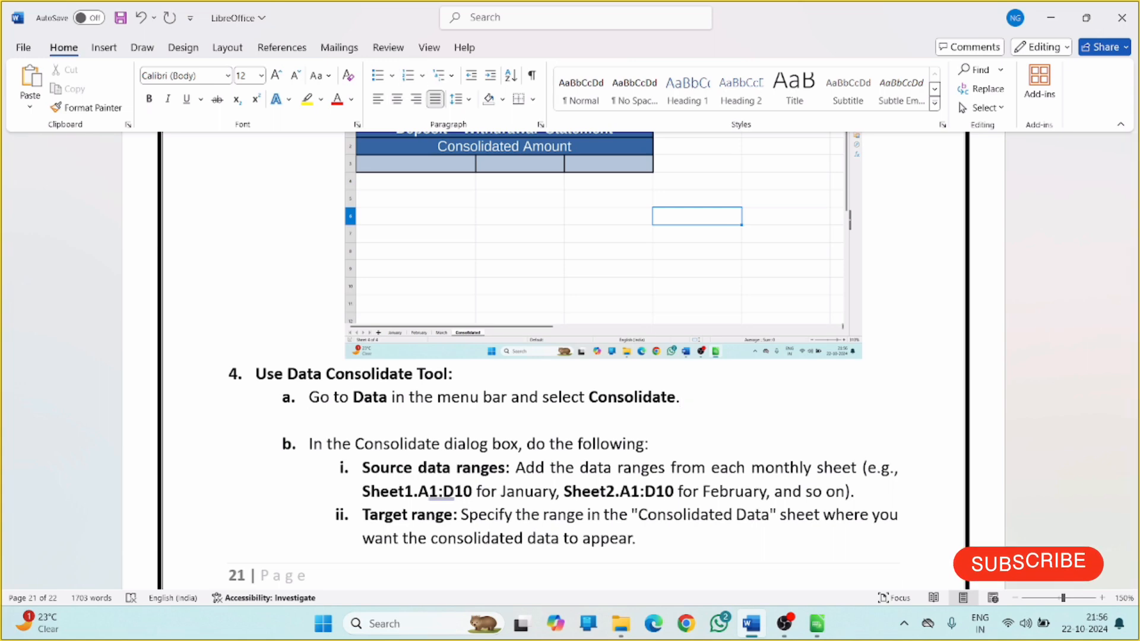
Switch to LibreOffice Calc and capture the expanded Data menu with Data and Consolidate outlined in red.
{"action": "left_click", "coordinate": [817, 624]}
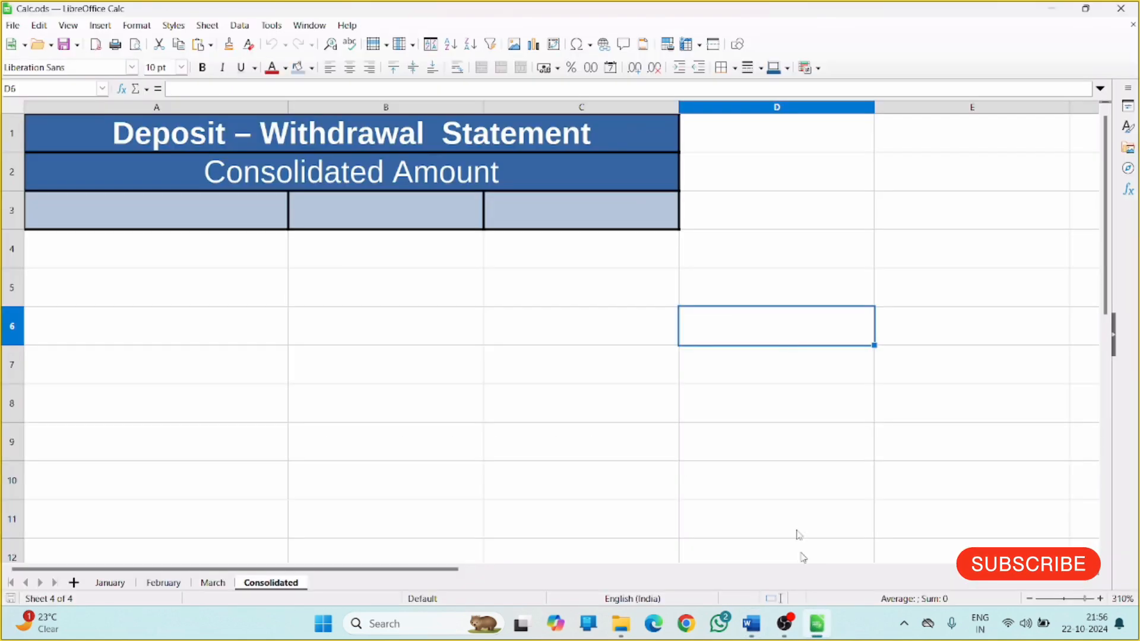
{"action": "left_click", "coordinate": [240, 25]}
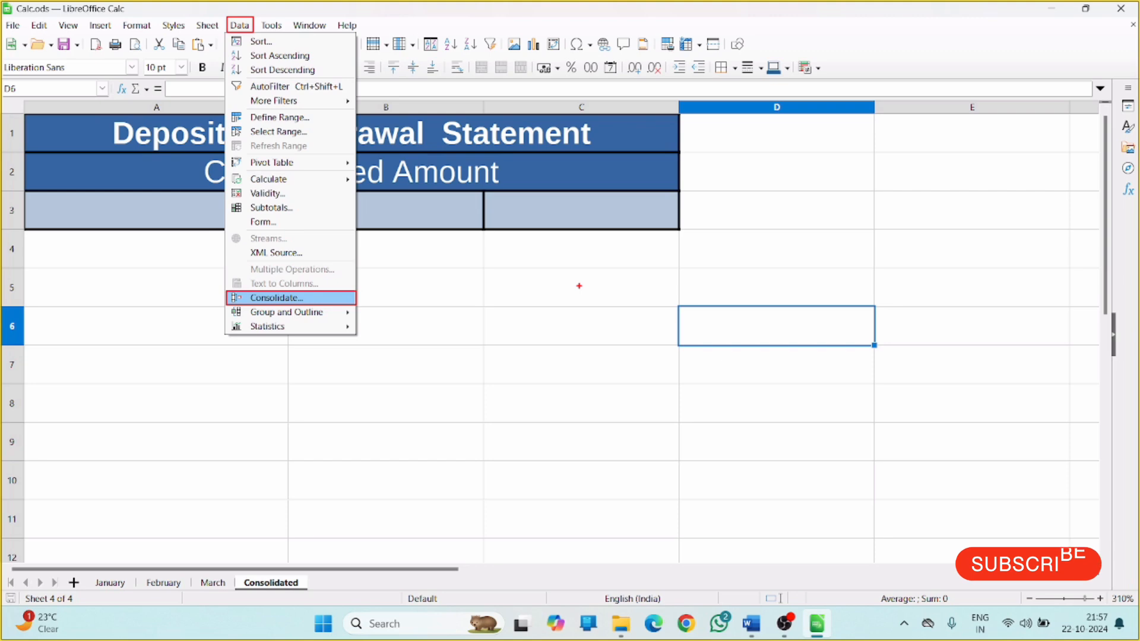
{"action": "key", "text": "super+shift+s"}
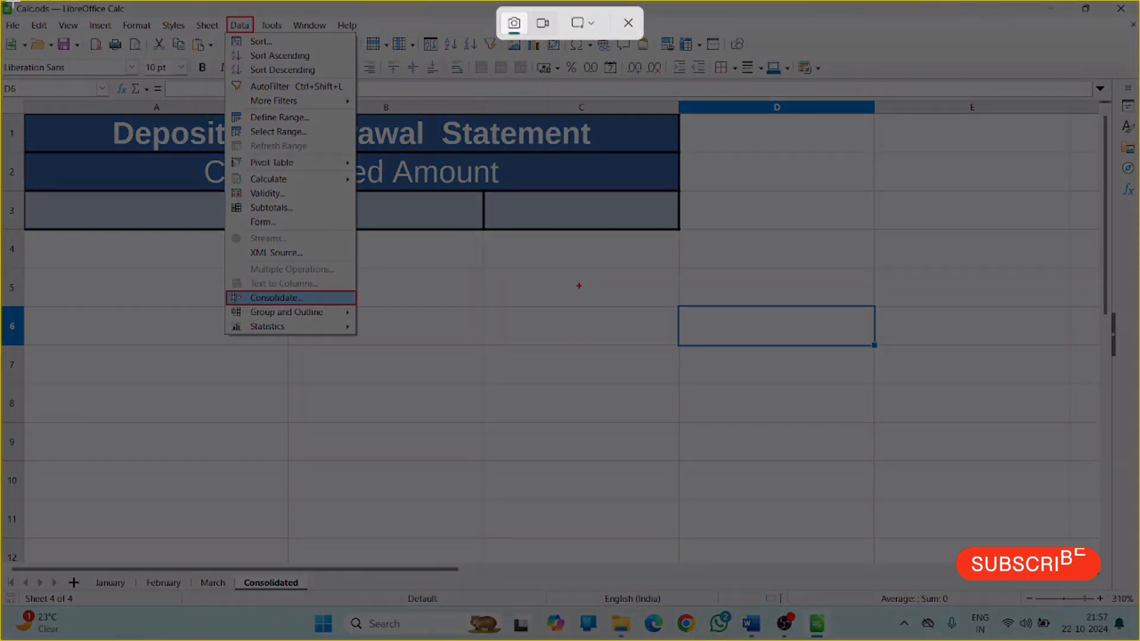
{"action": "left_click_drag", "start_coordinate": [8, 2], "coordinate": [425, 363]}
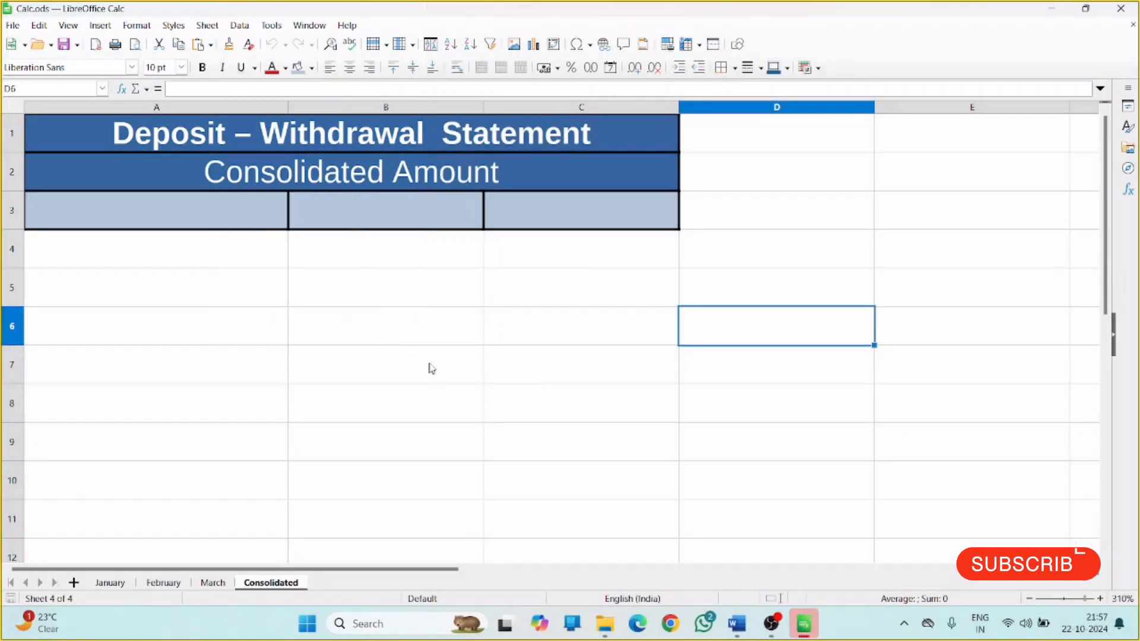
In Word, paste the Data menu screenshot below "Go to Data in the menu bar and select Consolidate" and shrink it to about 70% of the text width.
{"action": "left_click", "coordinate": [751, 623]}
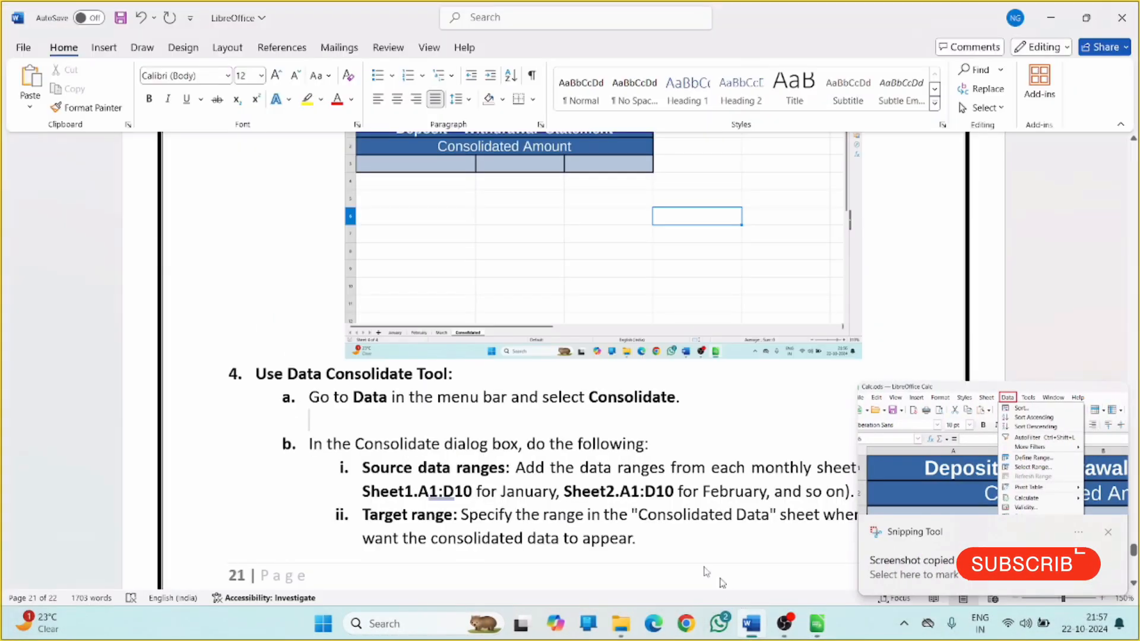
{"action": "key", "text": "ctrl+v"}
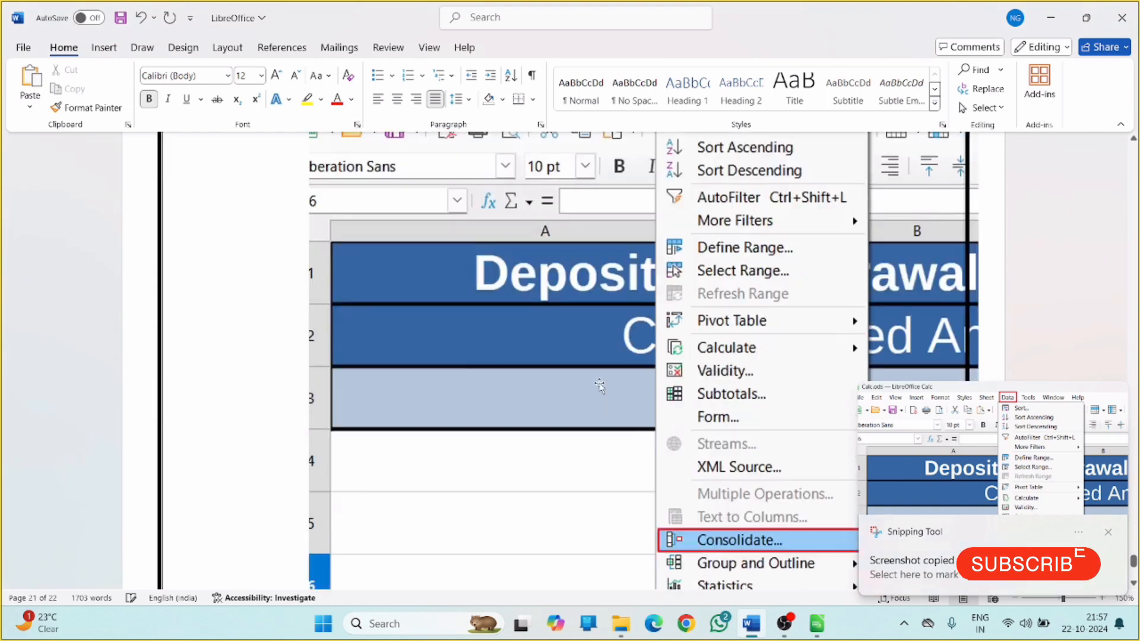
{"action": "left_click", "coordinate": [585, 380]}
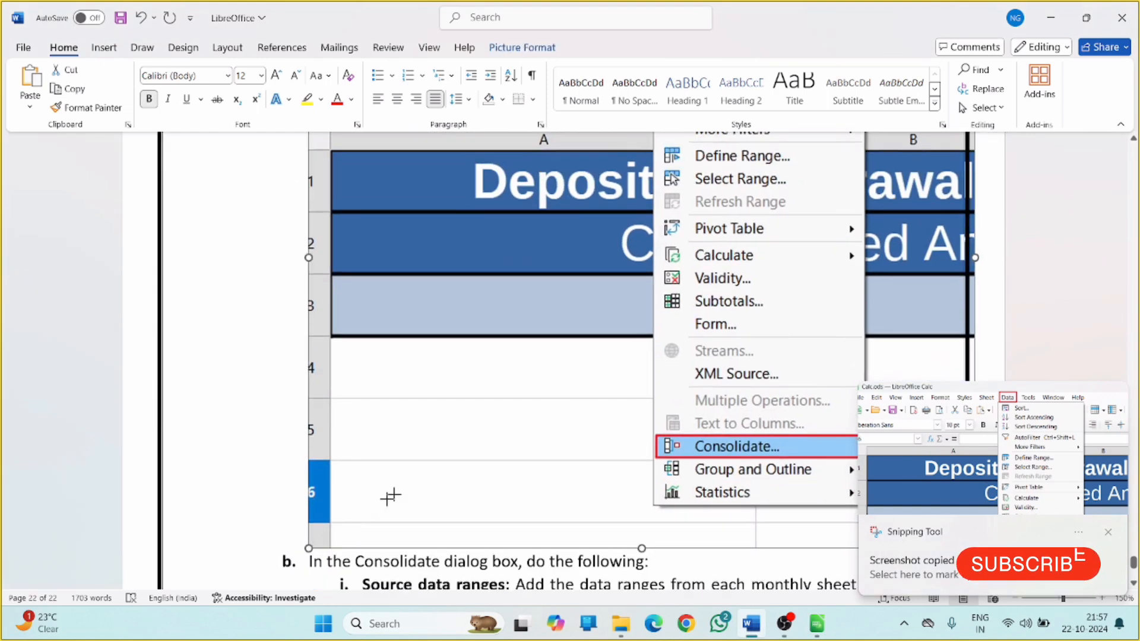
{"action": "scroll", "coordinate": [390, 497], "scroll_direction": "down", "scroll_amount": 2}
{"action": "scroll", "coordinate": [534, 416], "scroll_direction": "up", "scroll_amount": 7}
{"action": "scroll", "coordinate": [672, 377], "scroll_direction": "up", "scroll_amount": 5}
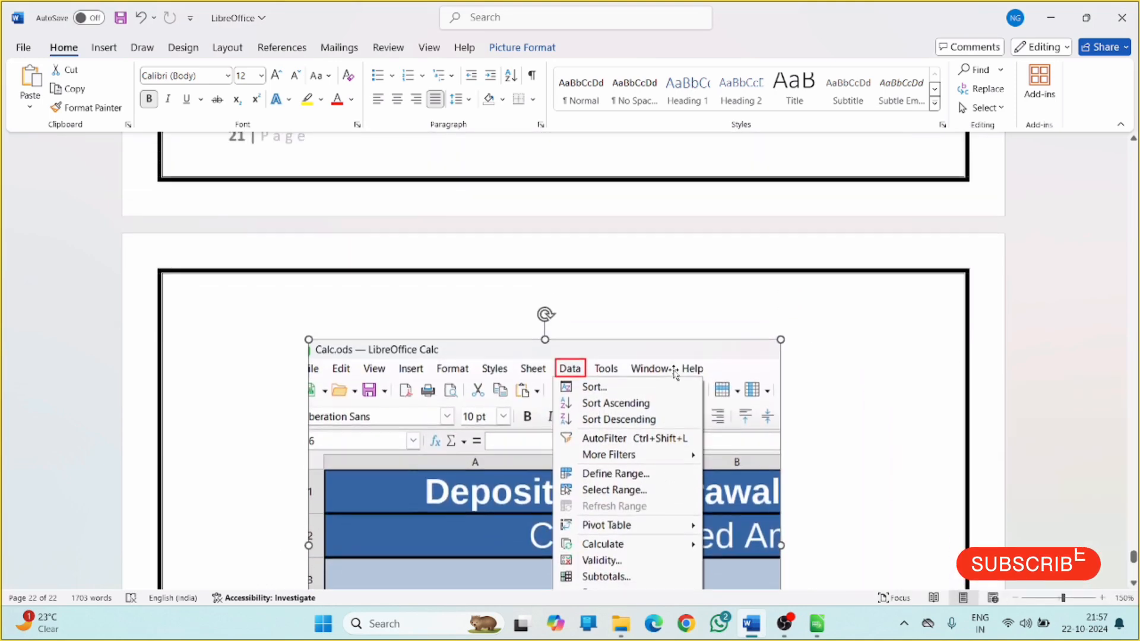
{"action": "scroll", "coordinate": [674, 374], "scroll_direction": "down", "scroll_amount": 6}
{"action": "scroll", "coordinate": [675, 348], "scroll_direction": "down", "scroll_amount": 6}
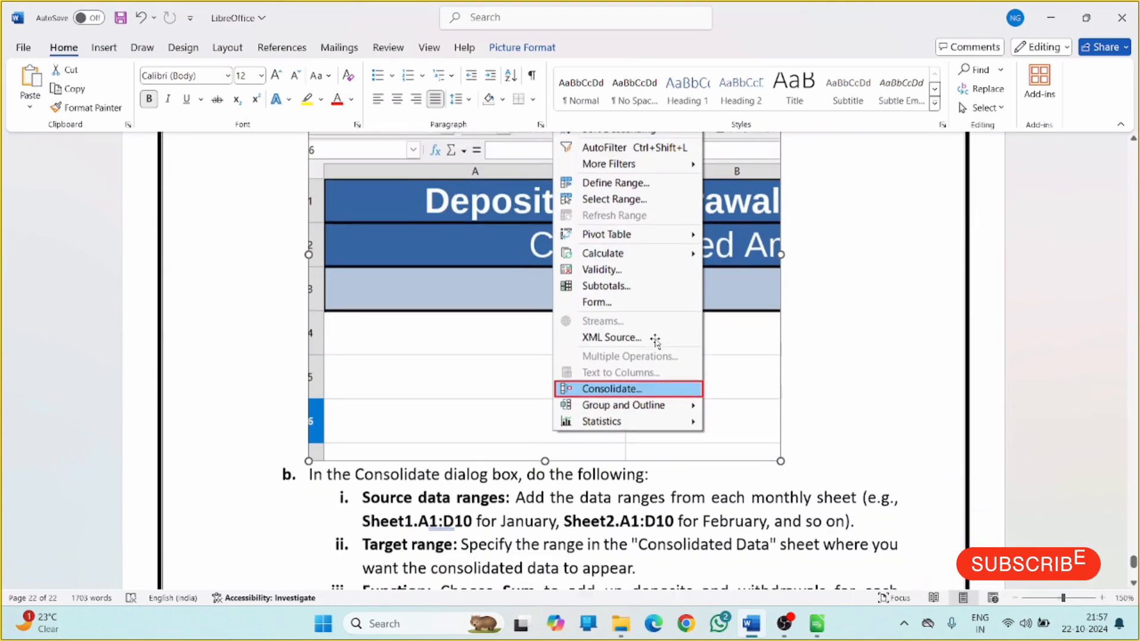
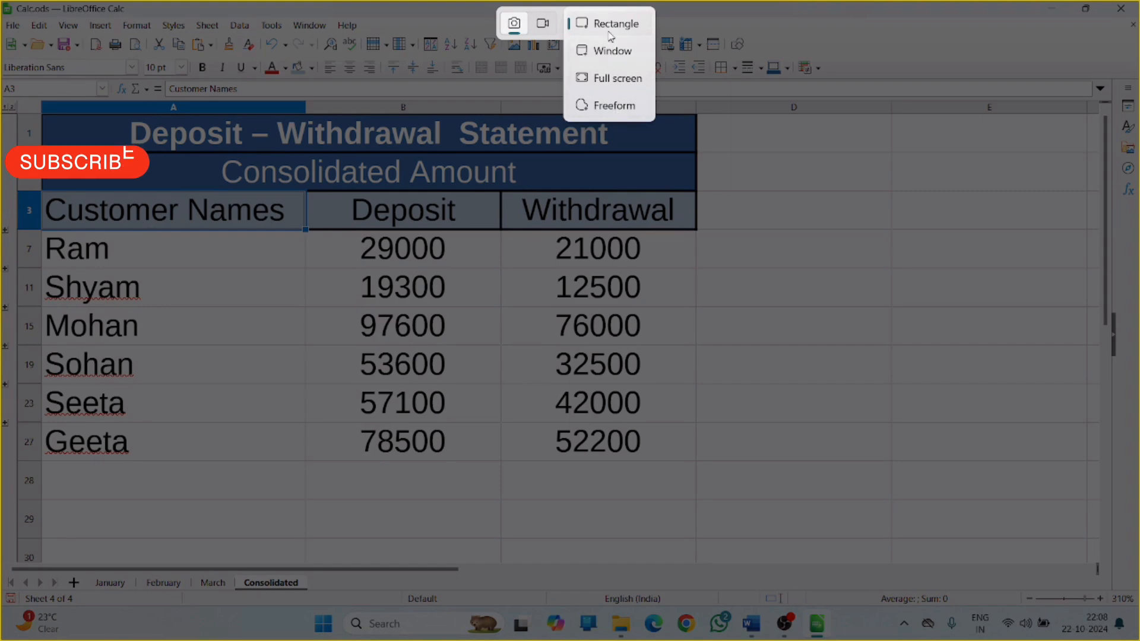
In LibreOffice Calc, capture a rectangular screenshot of the consolidated deposit and withdrawal table with its row and column headers.
{"action": "left_click", "coordinate": [609, 52]}
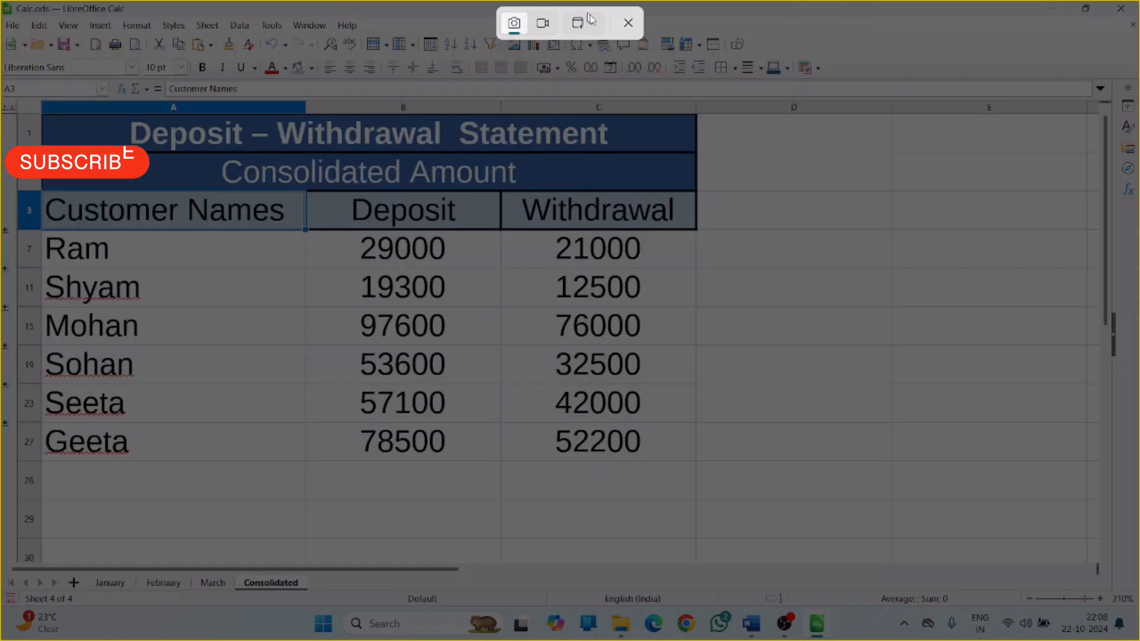
{"action": "left_click", "coordinate": [591, 18]}
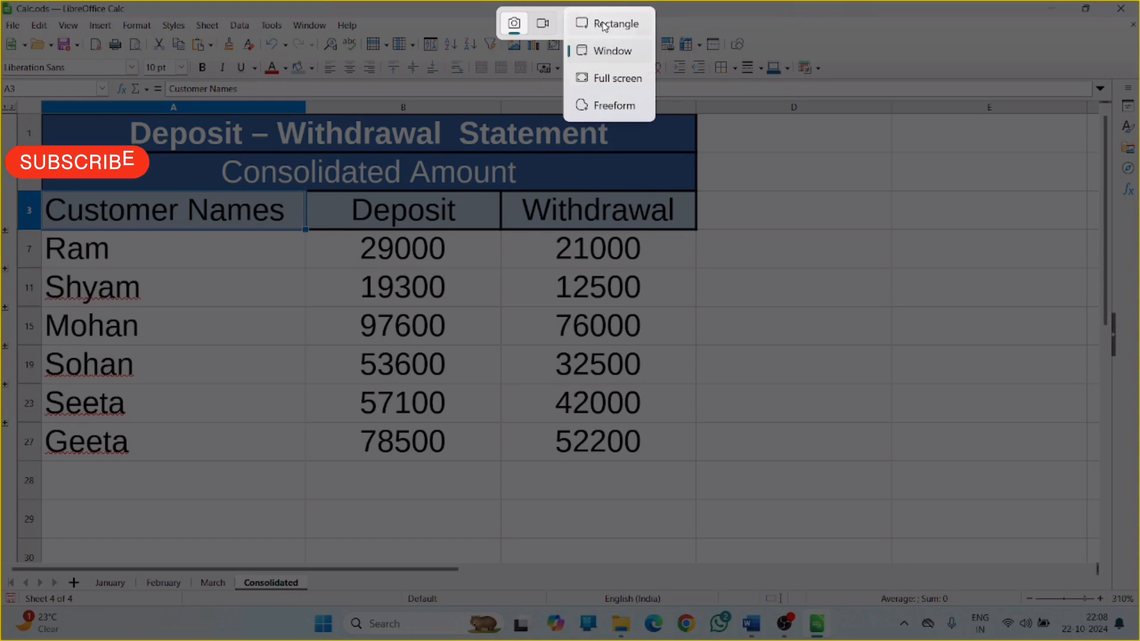
{"action": "left_click", "coordinate": [604, 24]}
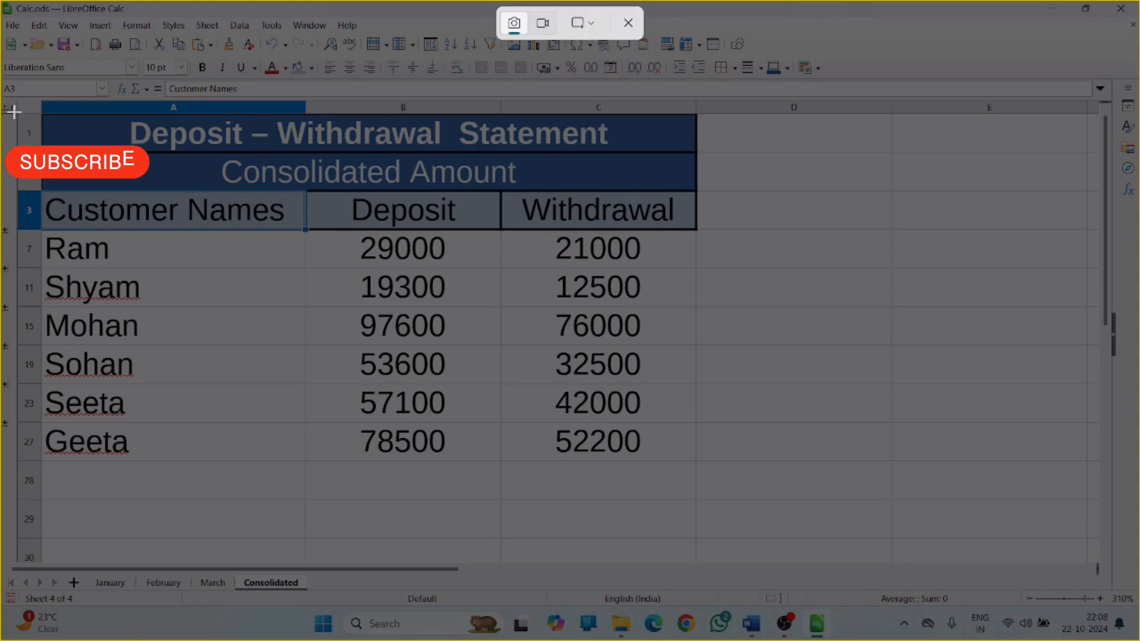
{"action": "left_click_drag", "start_coordinate": [3, 91], "coordinate": [715, 526]}
In Word, paste the consolidated table screenshot above "Check and Format", shrink it to about three quarters of the text width, and save the document.
{"action": "left_click", "coordinate": [752, 624]}
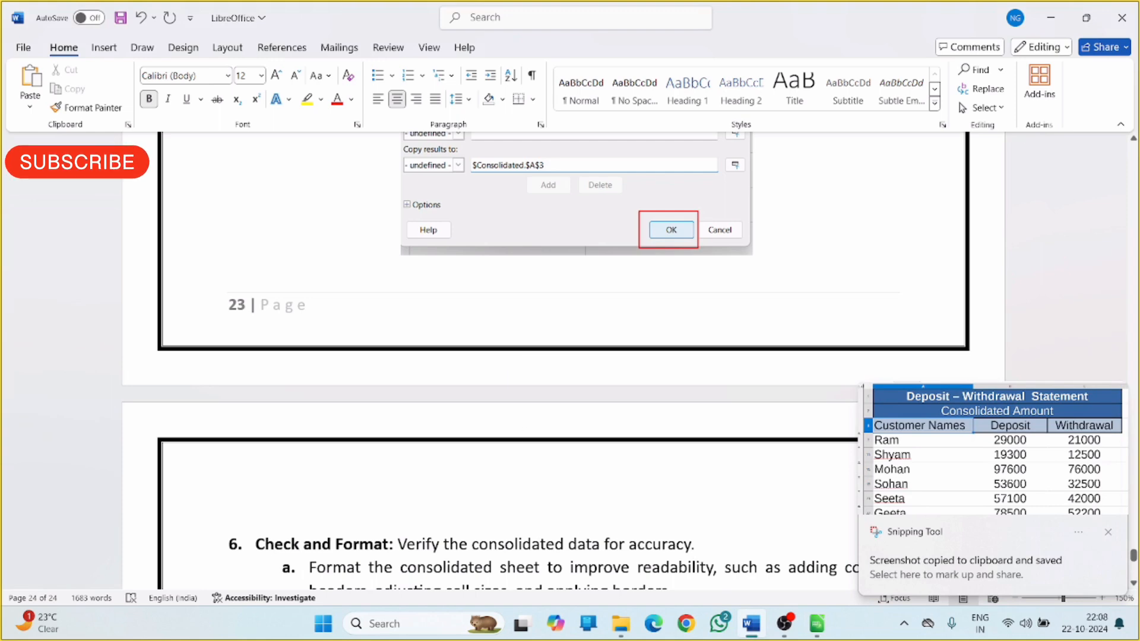
{"action": "key", "text": "ctrl+v"}
{"action": "left_click_drag", "start_coordinate": [255, 498], "coordinate": [337, 389]}
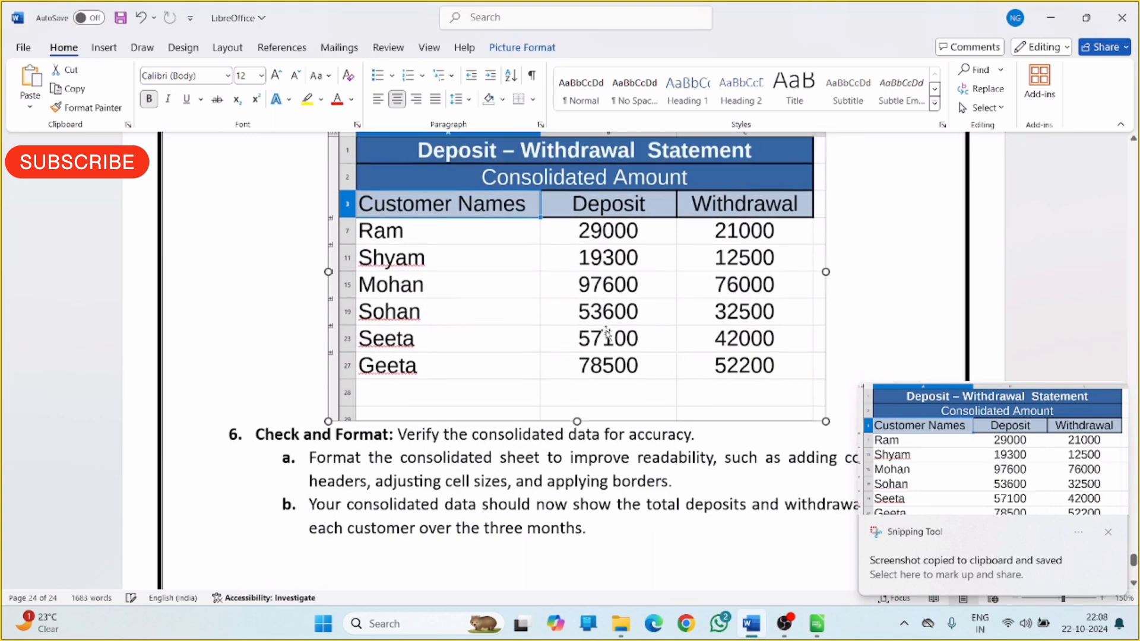
{"action": "scroll", "coordinate": [607, 334], "scroll_direction": "up", "scroll_amount": 3}
{"action": "scroll", "coordinate": [604, 318], "scroll_direction": "down", "scroll_amount": 4}
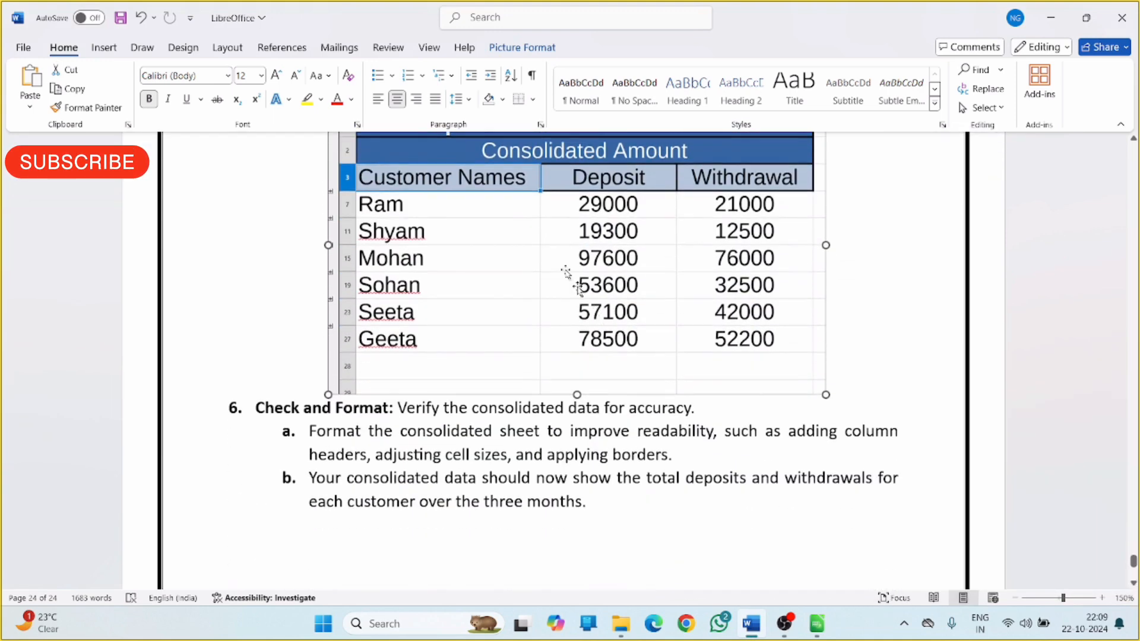
{"action": "key", "text": "ctrl+s"}
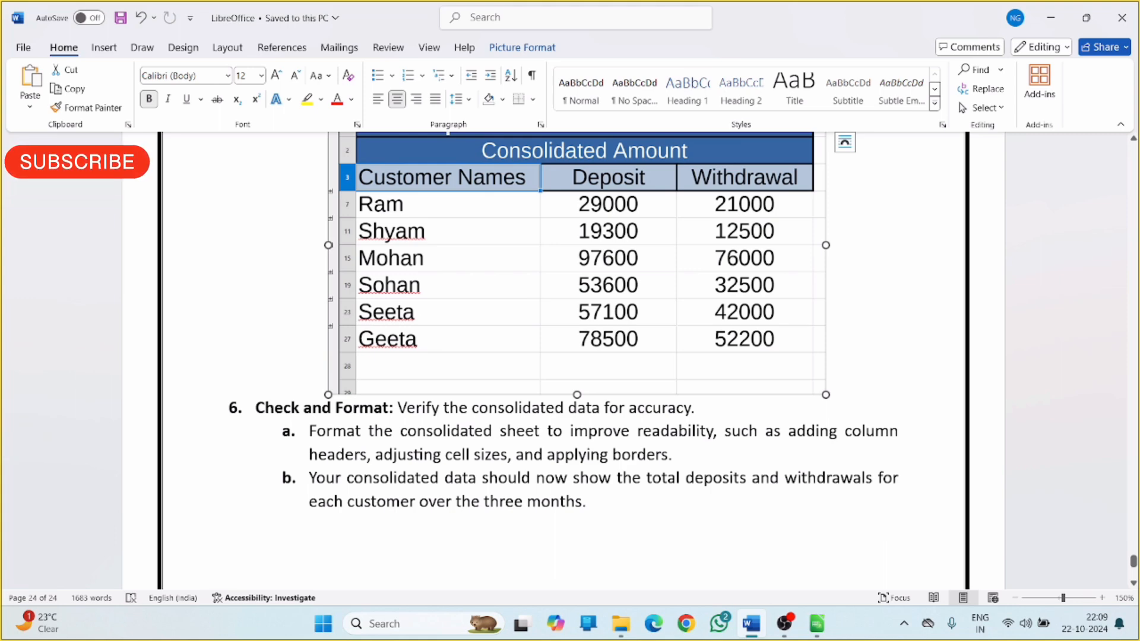
In LibreOffice Calc, apply borders around every cell of A3:C27 on the Consolidated sheet.
{"action": "left_click", "coordinate": [819, 629]}
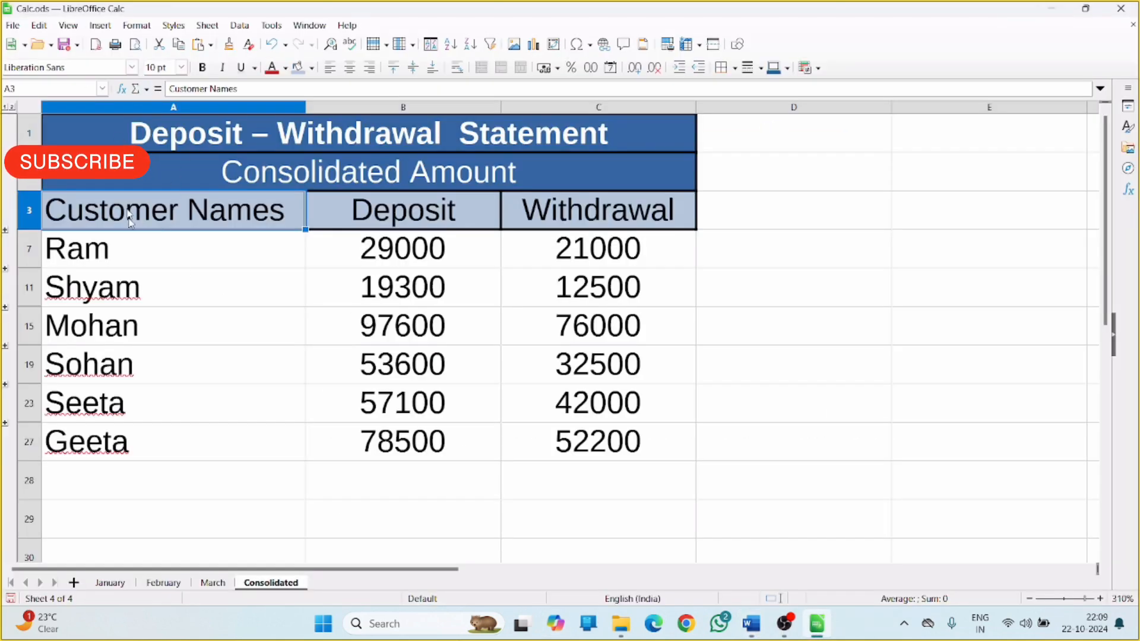
{"action": "left_click_drag", "start_coordinate": [118, 214], "coordinate": [591, 487]}
{"action": "left_click", "coordinate": [589, 352]}
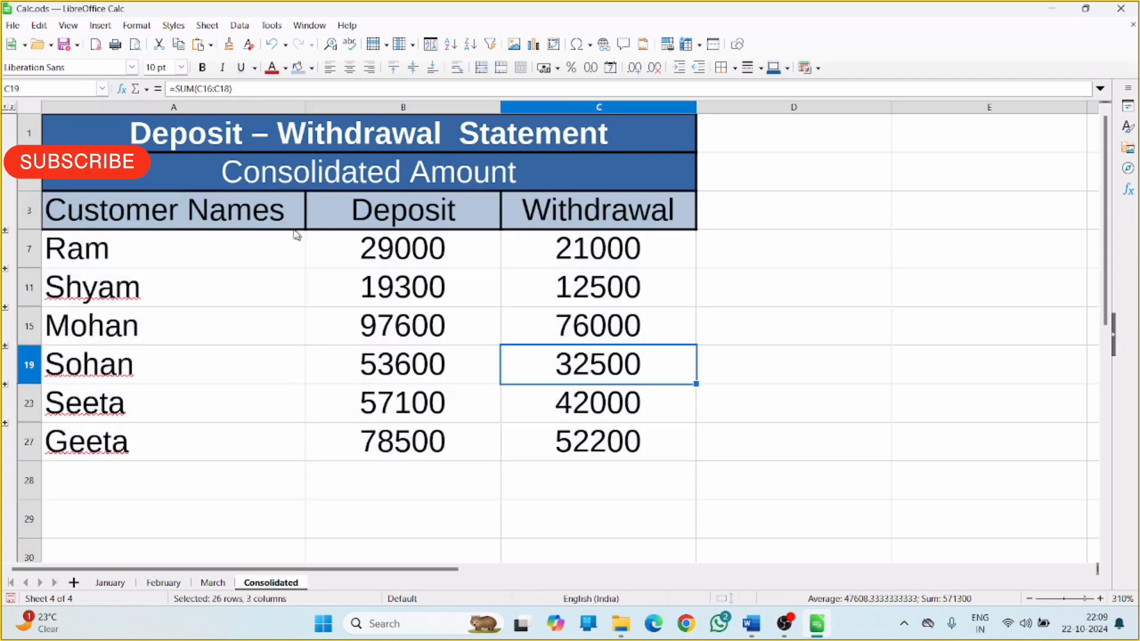
{"action": "left_click_drag", "start_coordinate": [301, 234], "coordinate": [576, 440]}
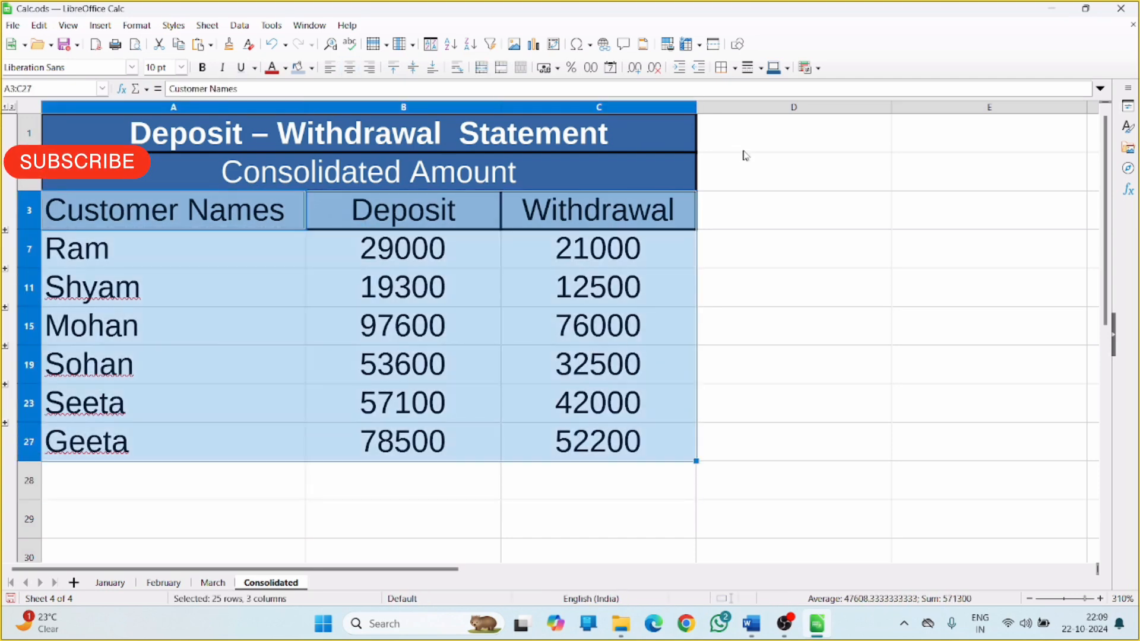
{"action": "left_click", "coordinate": [726, 70]}
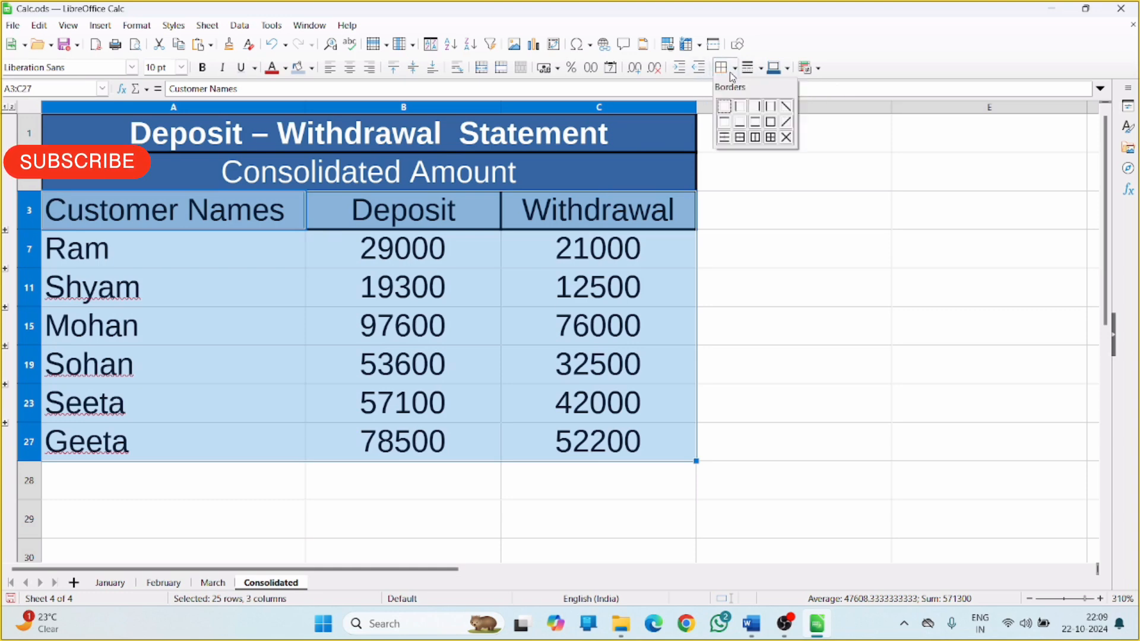
{"action": "left_click", "coordinate": [771, 137]}
{"action": "left_click", "coordinate": [809, 356]}
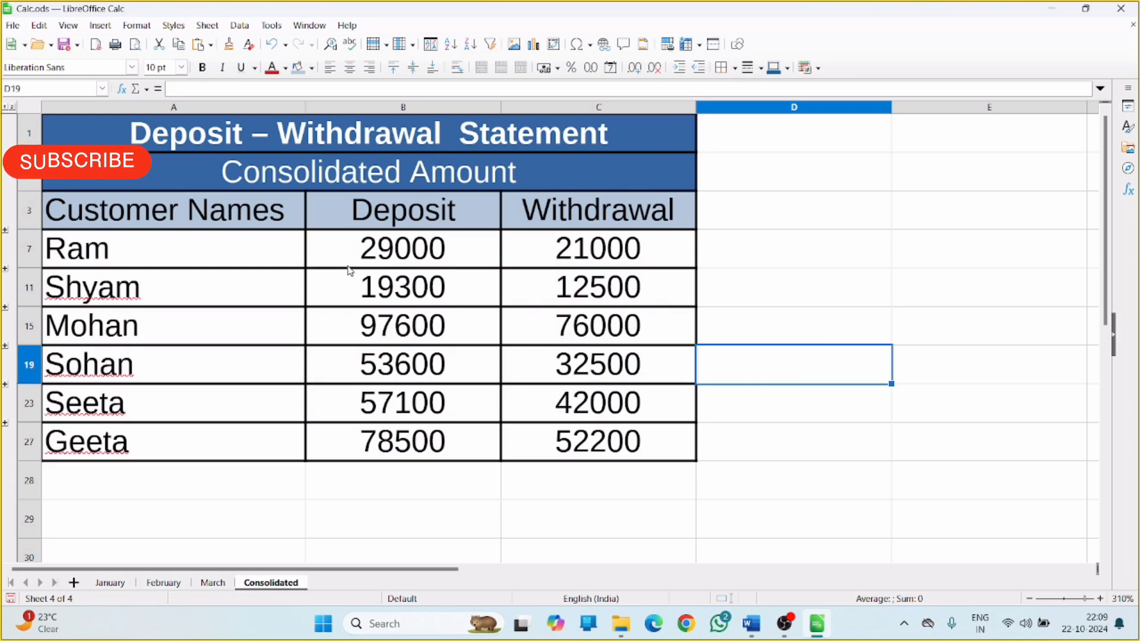
Capture a full-screen screenshot of the bordered Consolidated sheet.
{"action": "key", "text": "super+shift+s"}
{"action": "left_click", "coordinate": [595, 29]}
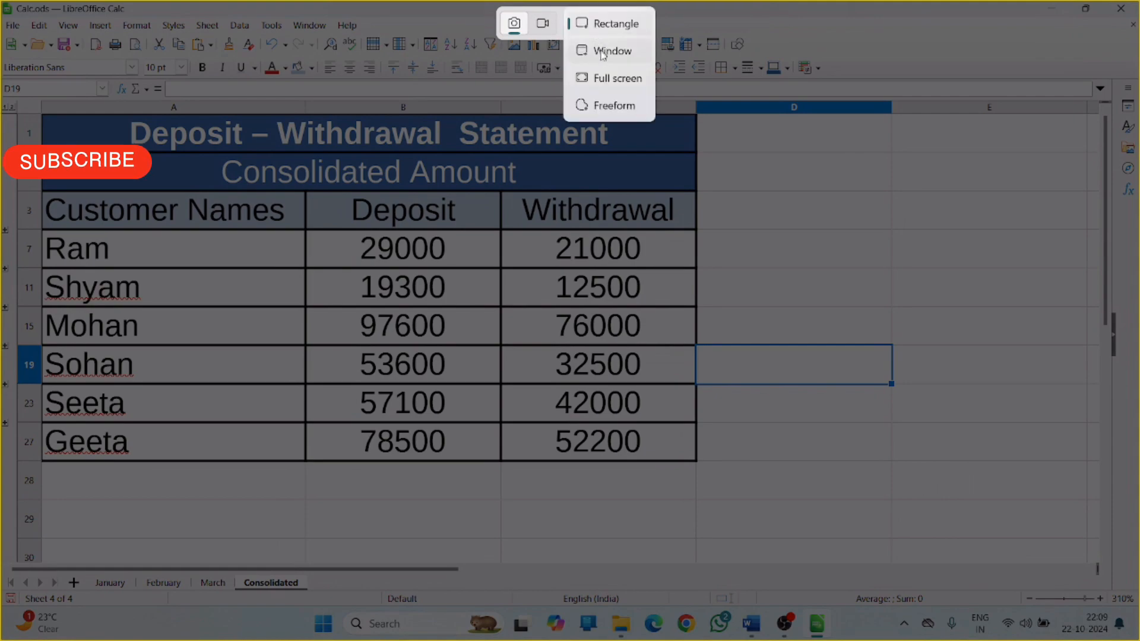
{"action": "left_click", "coordinate": [611, 83]}
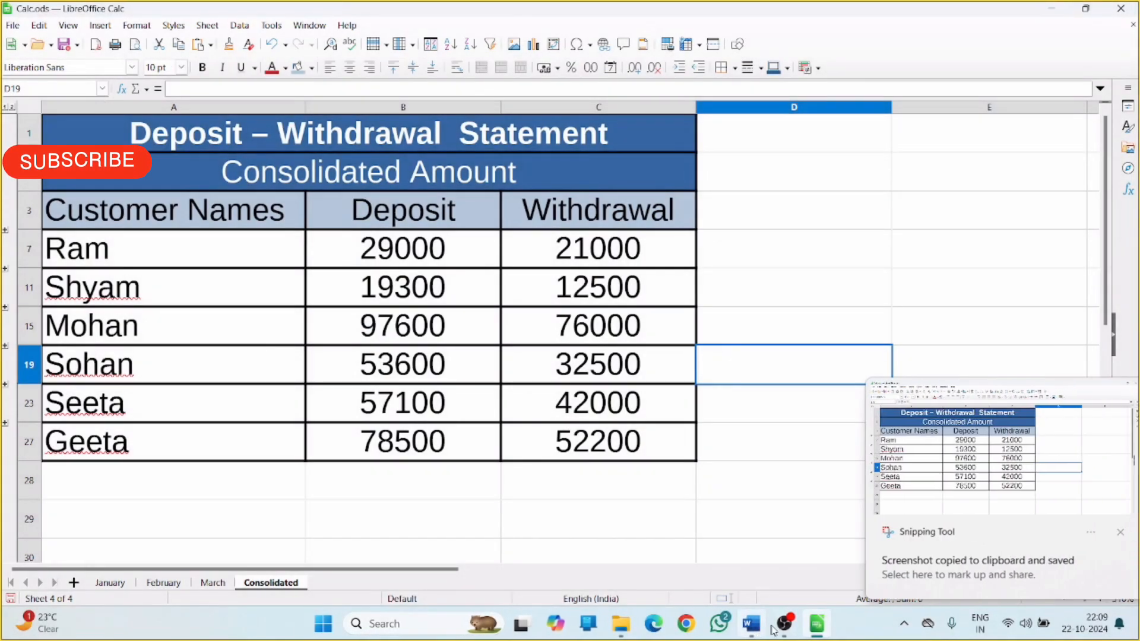
In Word, paste the bordered sheet screenshot below item b of "Check and Format" and shrink it to fit within the right text margin.
{"action": "left_click", "coordinate": [825, 630]}
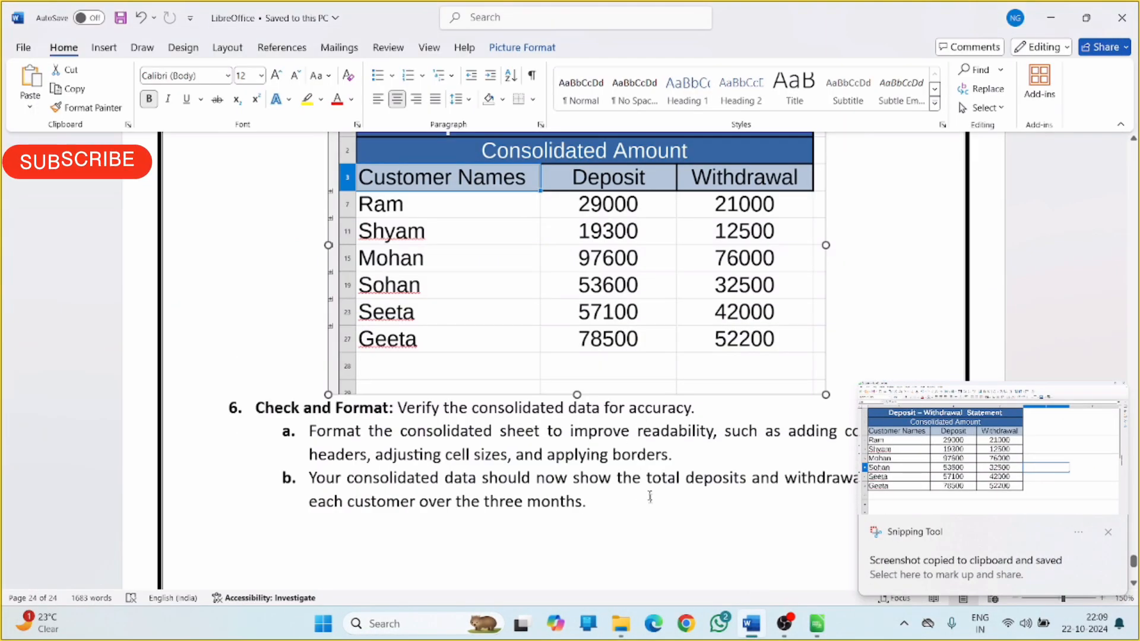
{"action": "scroll", "coordinate": [602, 431], "scroll_direction": "down", "scroll_amount": 3}
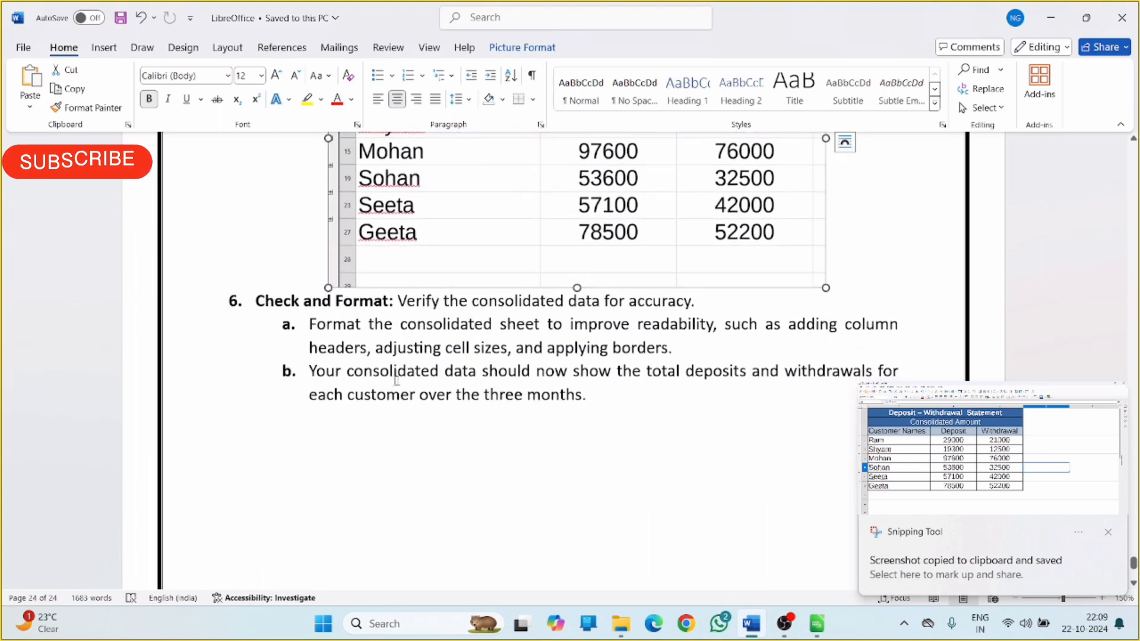
{"action": "left_click", "coordinate": [597, 397]}
{"action": "key", "text": "Return"}
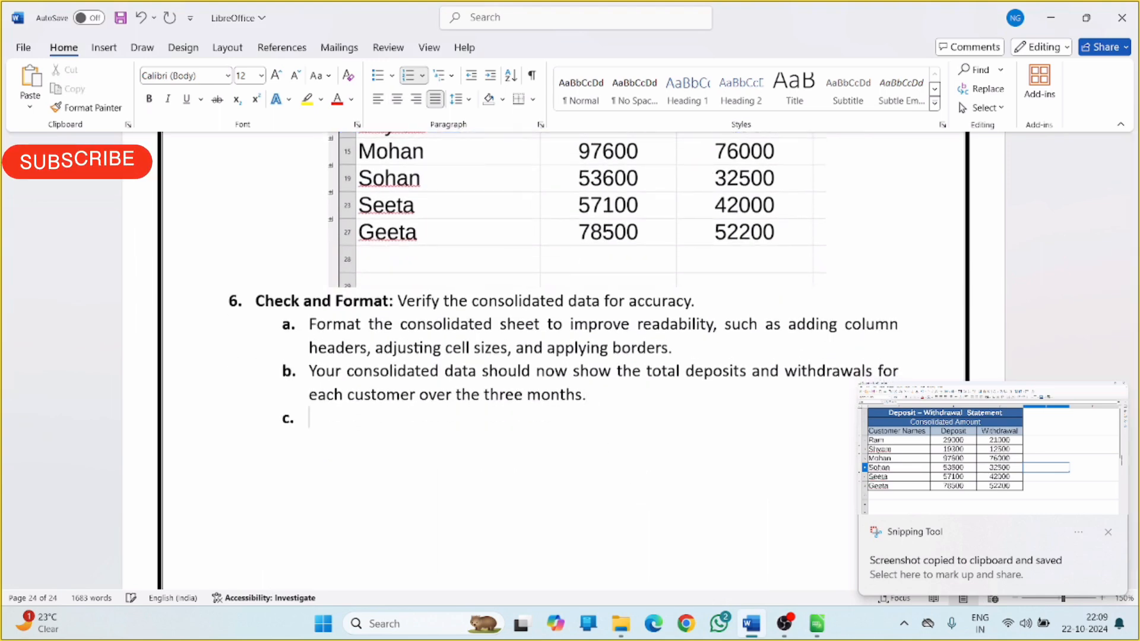
{"action": "key", "text": "ctrl+v"}
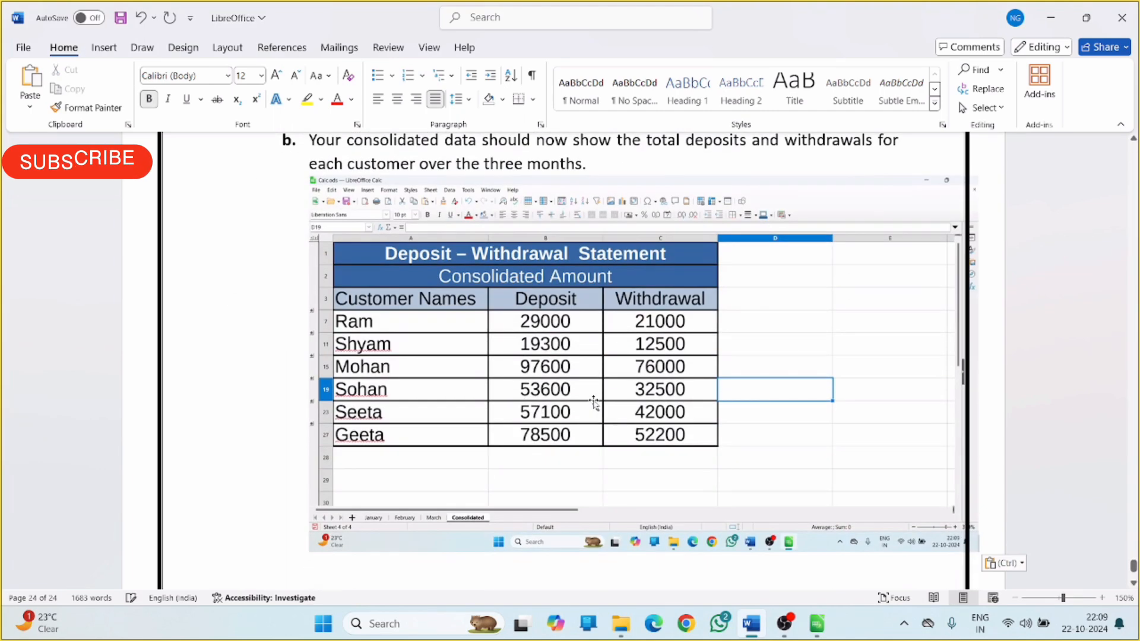
{"action": "left_click_drag", "start_coordinate": [308, 553], "coordinate": [389, 499]}
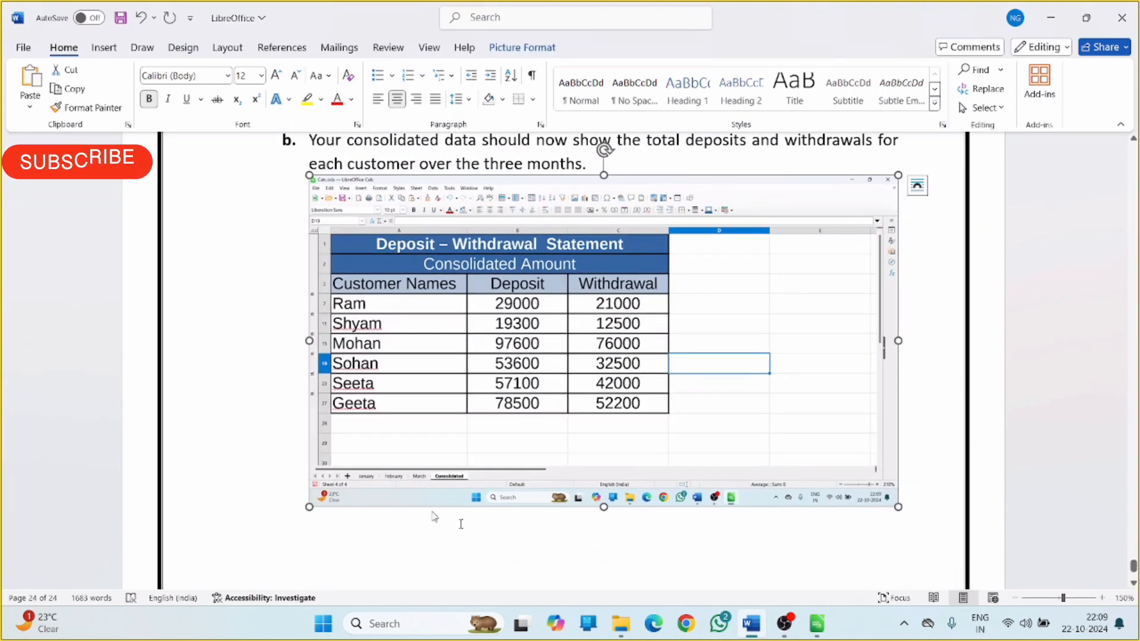
Review the illustrated consolidation instructions, from the monthly sheets through the Consolidate dialog settings to the "Check and Format" section.
{"action": "scroll", "coordinate": [556, 489], "scroll_direction": "up", "scroll_amount": 3}
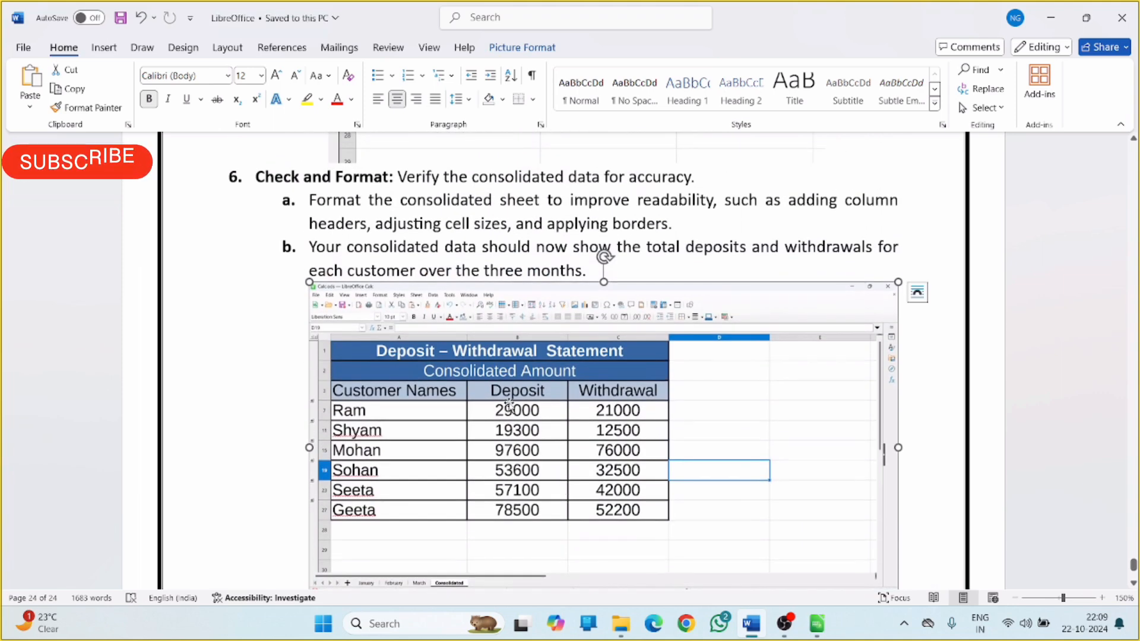
{"action": "scroll", "coordinate": [509, 406], "scroll_direction": "up", "scroll_amount": 2}
{"action": "scroll", "coordinate": [510, 406], "scroll_direction": "up", "scroll_amount": 20}
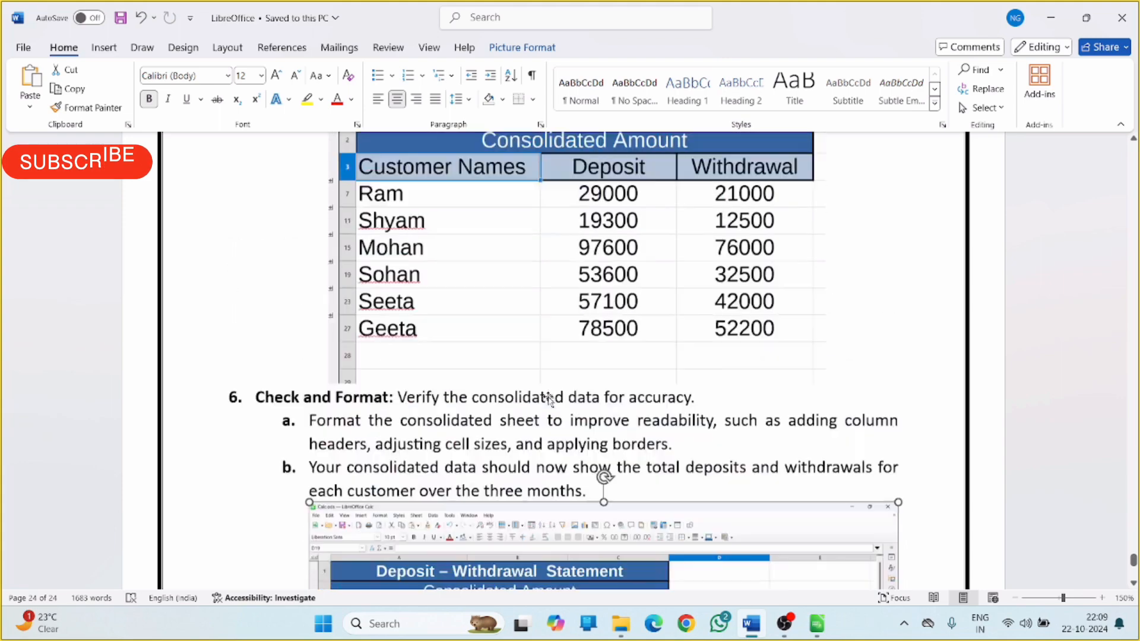
{"action": "scroll", "coordinate": [548, 400], "scroll_direction": "up", "scroll_amount": 20}
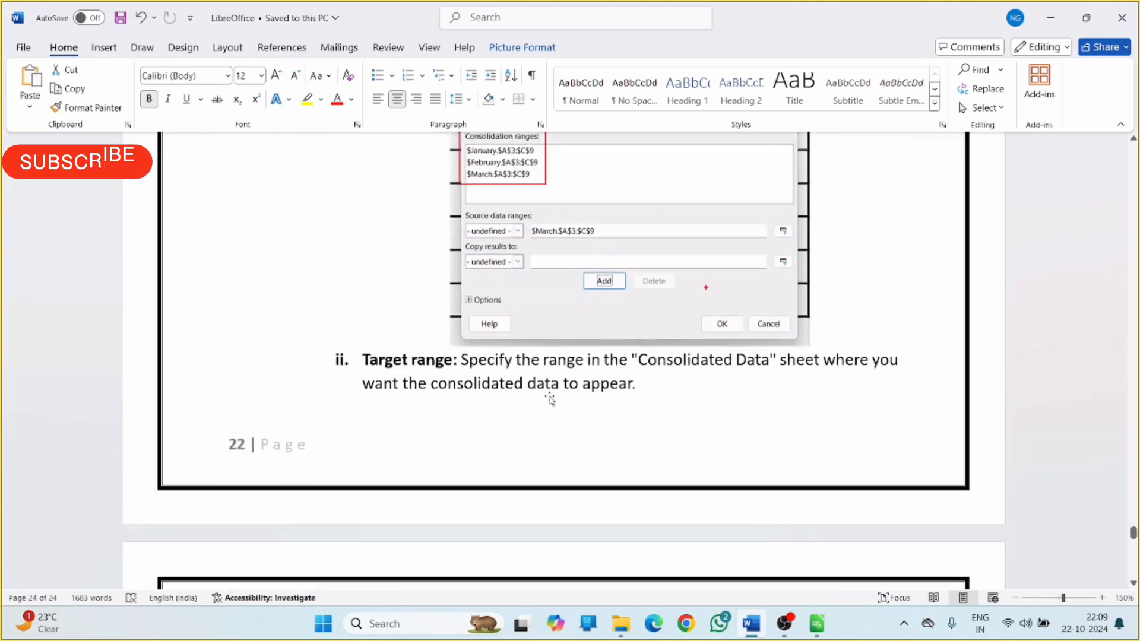
{"action": "scroll", "coordinate": [551, 402], "scroll_direction": "up", "scroll_amount": 20}
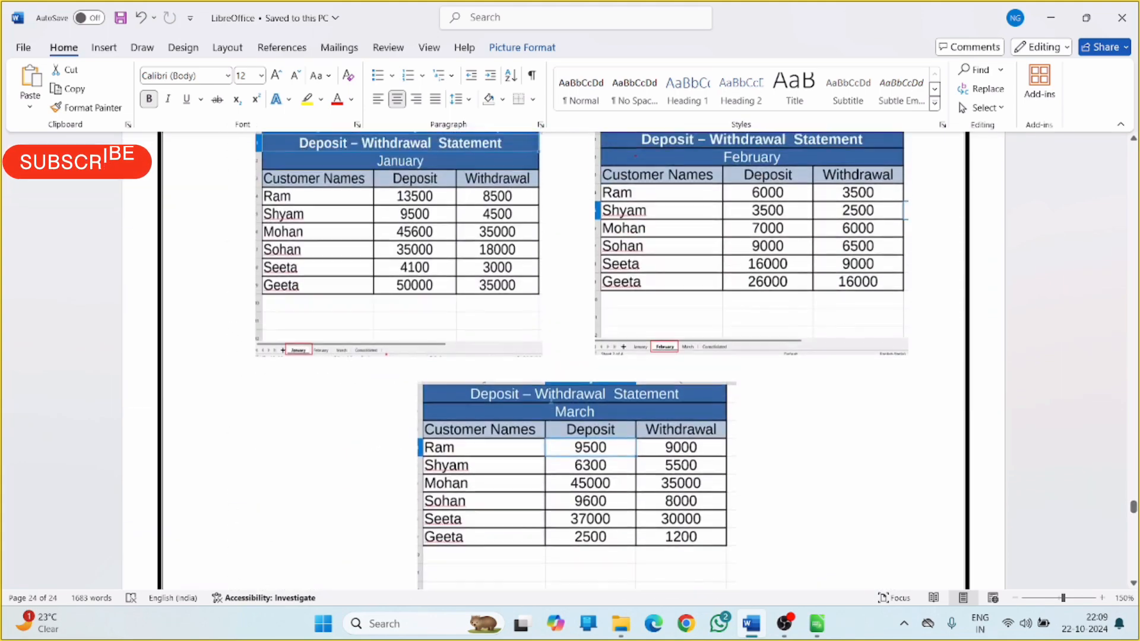
{"action": "scroll", "coordinate": [414, 473], "scroll_direction": "down", "scroll_amount": 5}
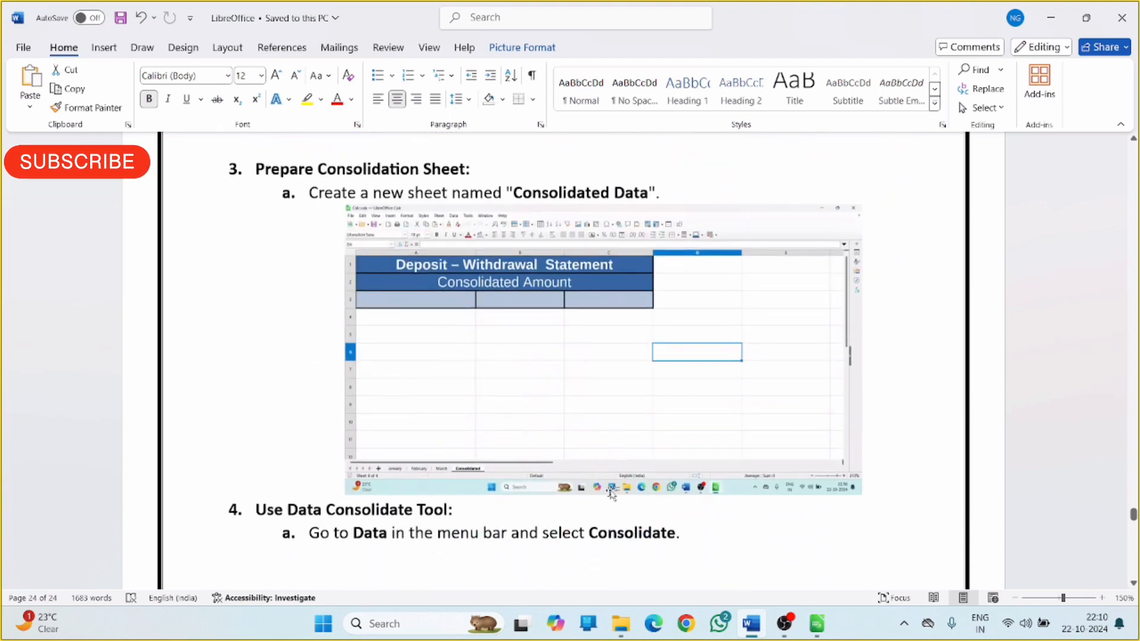
{"action": "scroll", "coordinate": [594, 505], "scroll_direction": "down", "scroll_amount": 20}
{"action": "scroll", "coordinate": [594, 505], "scroll_direction": "down", "scroll_amount": 20}
{"action": "scroll", "coordinate": [506, 224], "scroll_direction": "up", "scroll_amount": 1}
{"action": "scroll", "coordinate": [534, 238], "scroll_direction": "down", "scroll_amount": 5}
{"action": "scroll", "coordinate": [610, 232], "scroll_direction": "up", "scroll_amount": 5}
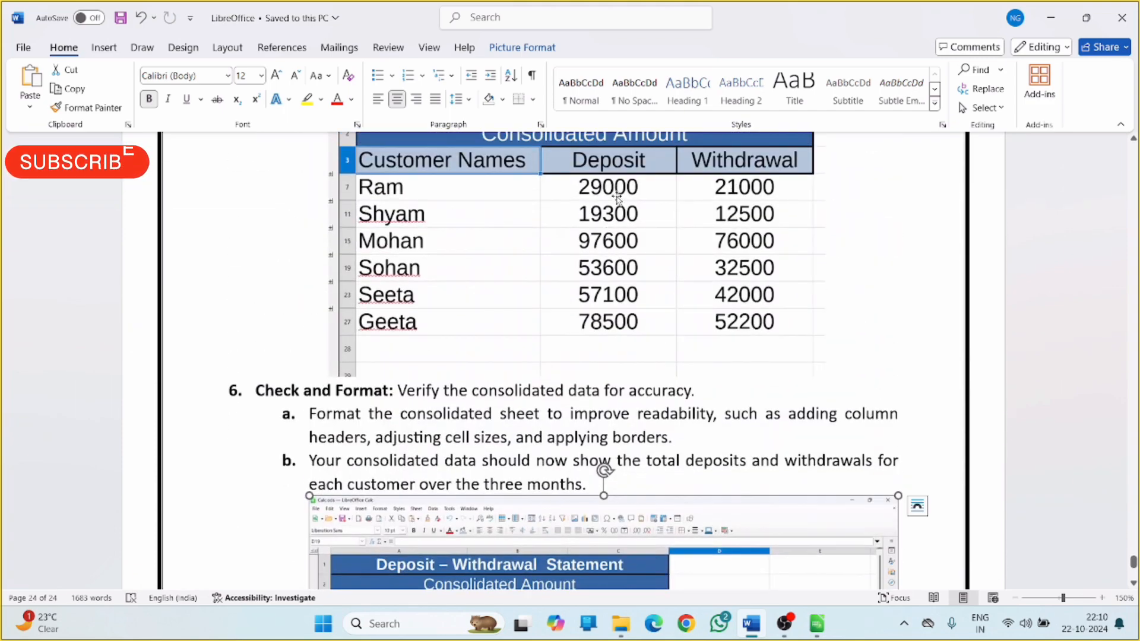
{"action": "scroll", "coordinate": [617, 197], "scroll_direction": "down", "scroll_amount": 5}
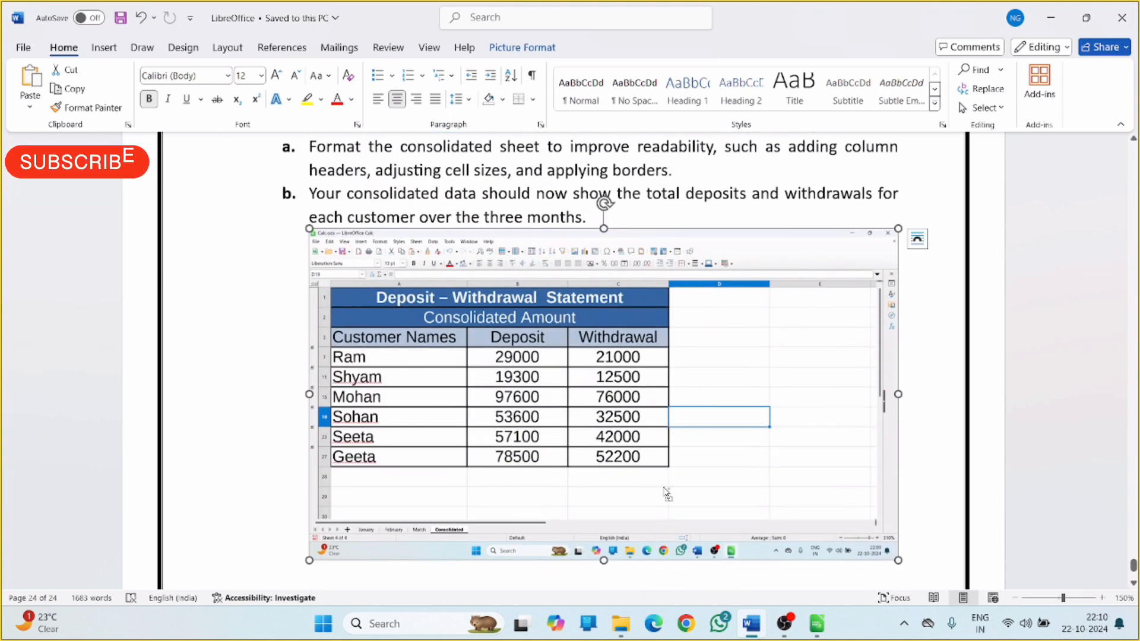
{"action": "scroll", "coordinate": [664, 490], "scroll_direction": "up", "scroll_amount": 20}
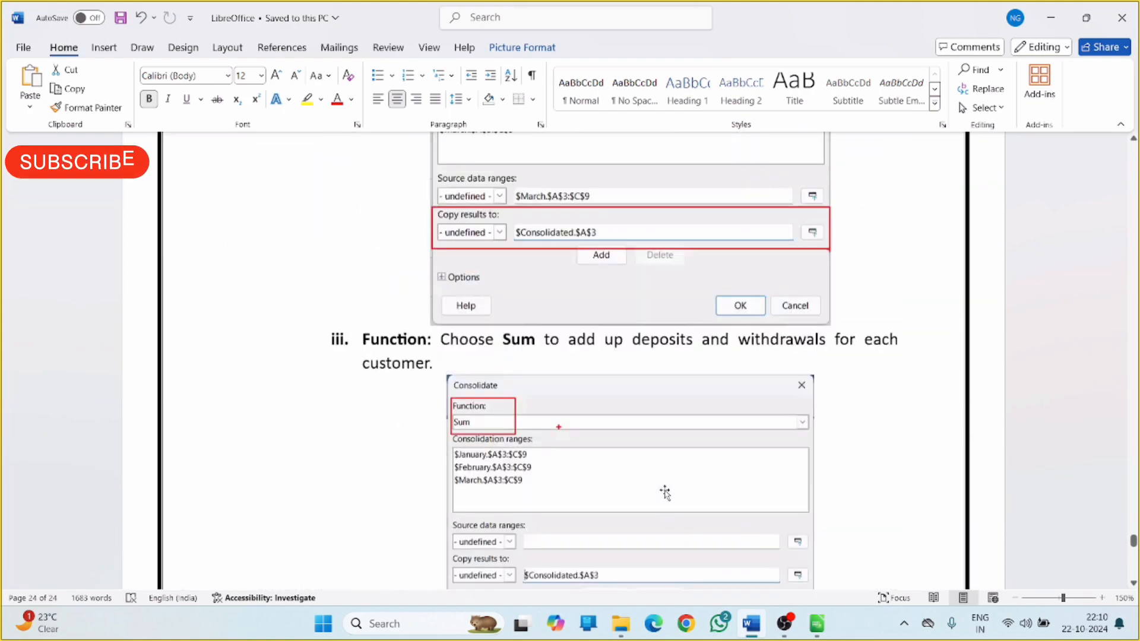
{"action": "scroll", "coordinate": [665, 493], "scroll_direction": "up", "scroll_amount": 20}
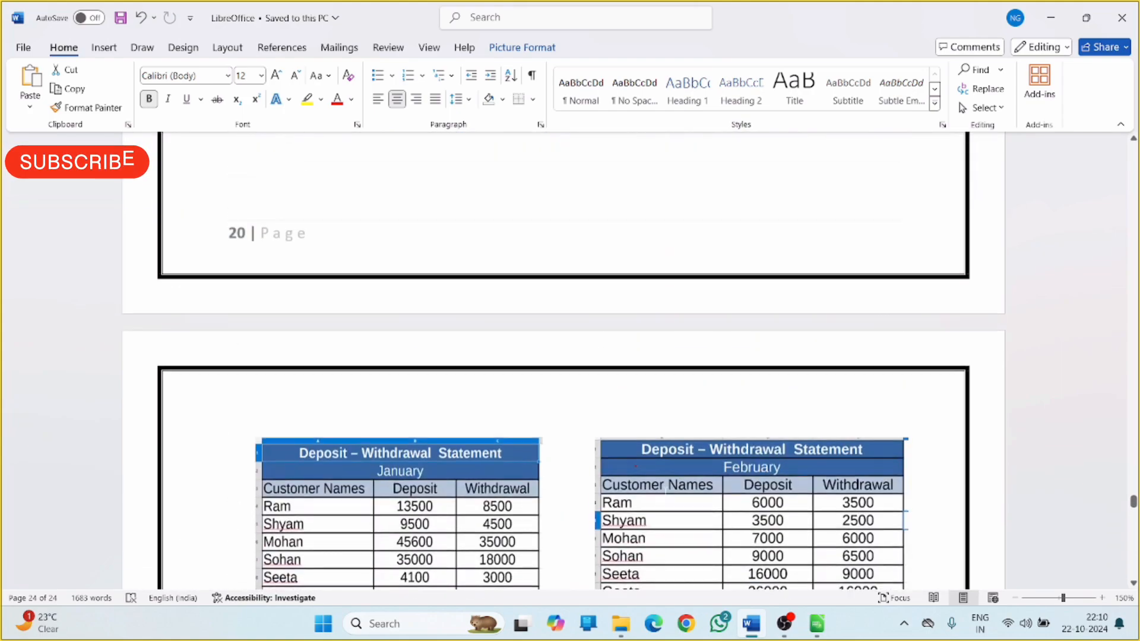
{"action": "scroll", "coordinate": [665, 494], "scroll_direction": "up", "scroll_amount": 5}
{"action": "scroll", "coordinate": [542, 502], "scroll_direction": "down", "scroll_amount": 8}
{"action": "scroll", "coordinate": [551, 415], "scroll_direction": "down", "scroll_amount": 10}
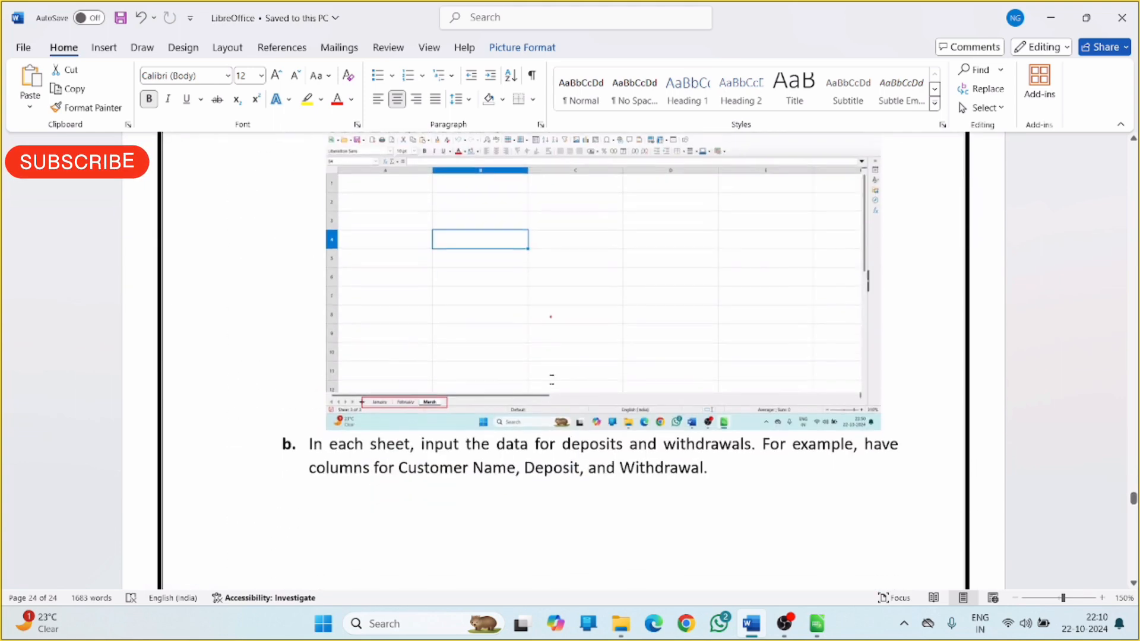
Enlarge the monthly-sheets screenshot below item a of "Input Data".
{"action": "scroll", "coordinate": [552, 397], "scroll_direction": "up", "scroll_amount": 4}
{"action": "scroll", "coordinate": [551, 397], "scroll_direction": "up", "scroll_amount": 1}
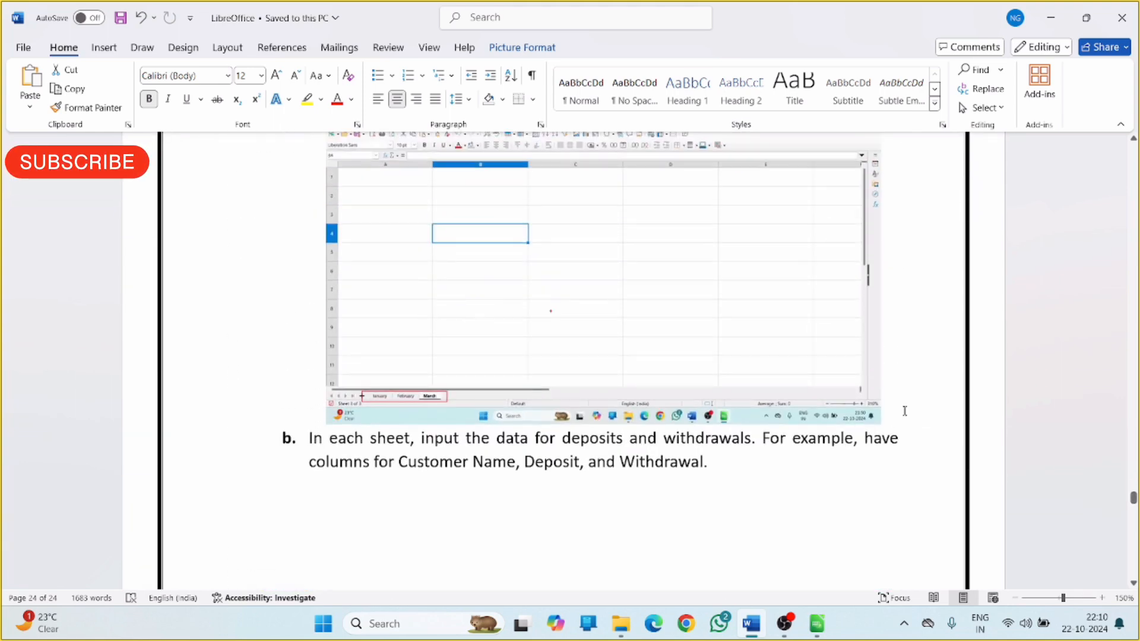
{"action": "scroll", "coordinate": [731, 354], "scroll_direction": "up", "scroll_amount": 10}
{"action": "left_click_drag", "start_coordinate": [326, 491], "coordinate": [308, 529]}
{"action": "scroll", "coordinate": [447, 490], "scroll_direction": "down", "scroll_amount": 1}
{"action": "scroll", "coordinate": [448, 491], "scroll_direction": "down", "scroll_amount": 13}
{"action": "left_click", "coordinate": [421, 217]}
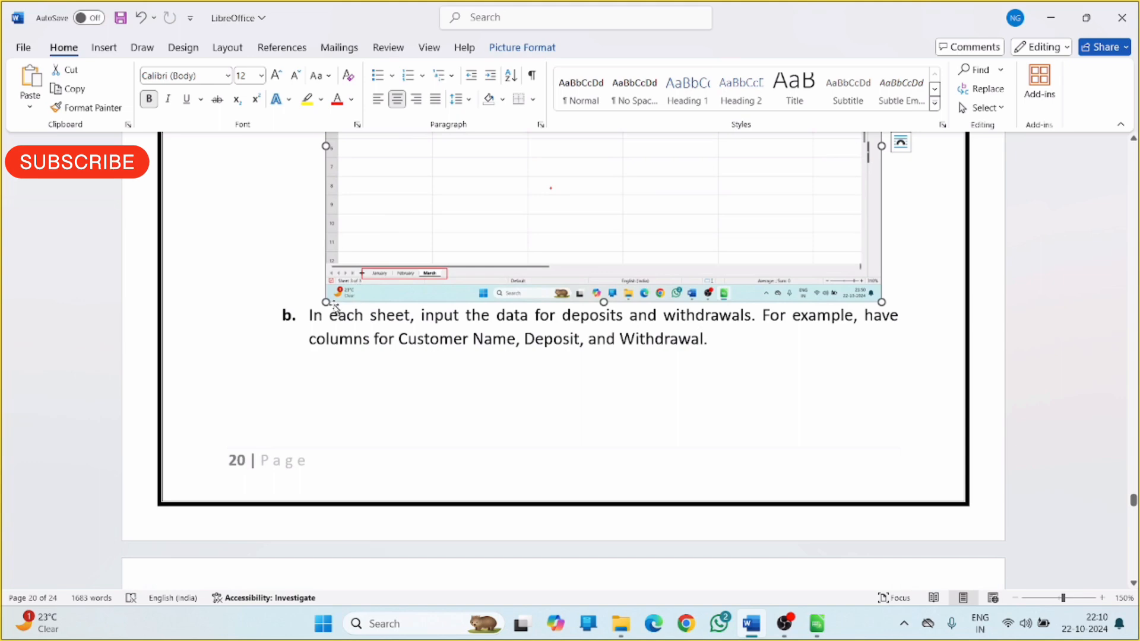
{"action": "left_click_drag", "start_coordinate": [324, 297], "coordinate": [272, 354]}
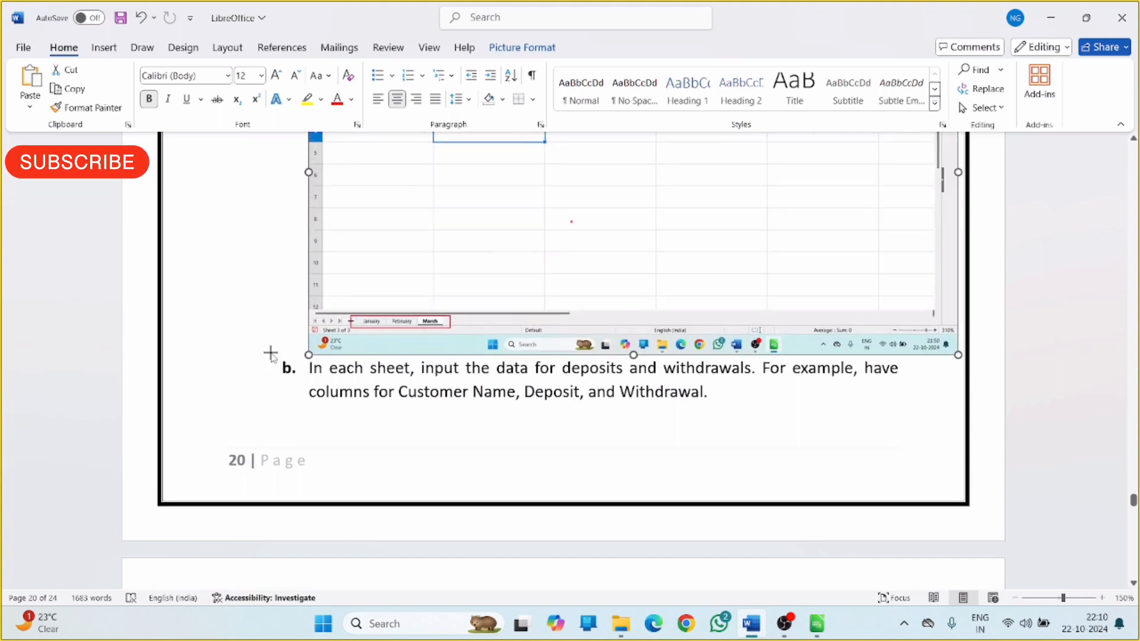
Insert a blank line between the Sheet1 screenshot and the "Input Data" heading.
{"action": "scroll", "coordinate": [433, 382], "scroll_direction": "up", "scroll_amount": 13}
{"action": "scroll", "coordinate": [439, 380], "scroll_direction": "down", "scroll_amount": 9}
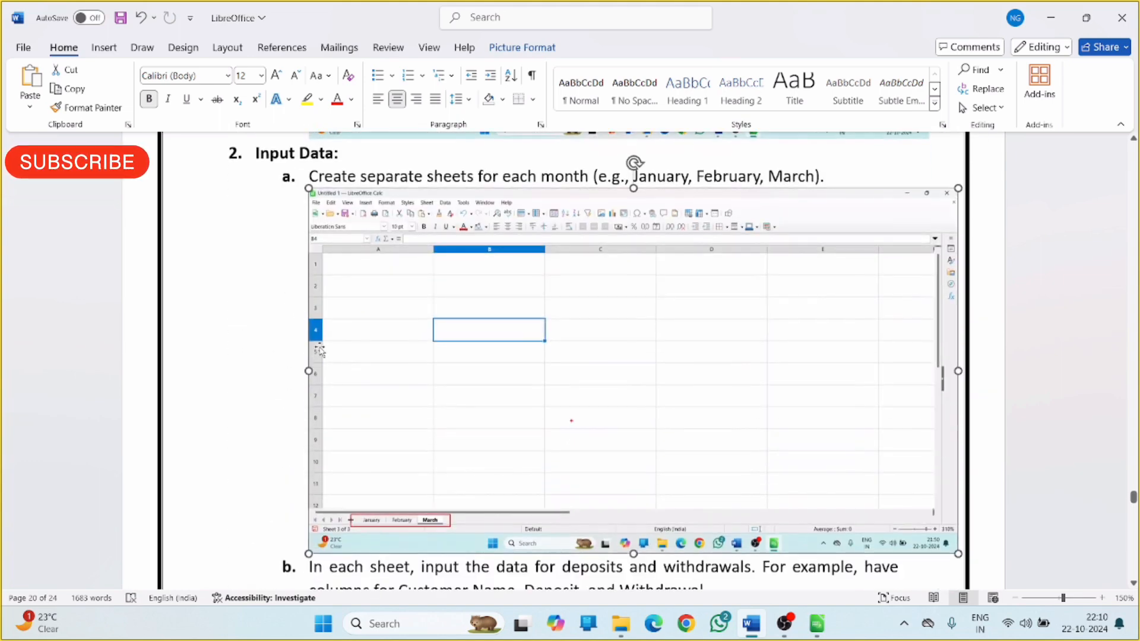
{"action": "scroll", "coordinate": [468, 286], "scroll_direction": "up", "scroll_amount": 5}
{"action": "left_click", "coordinate": [635, 380]}
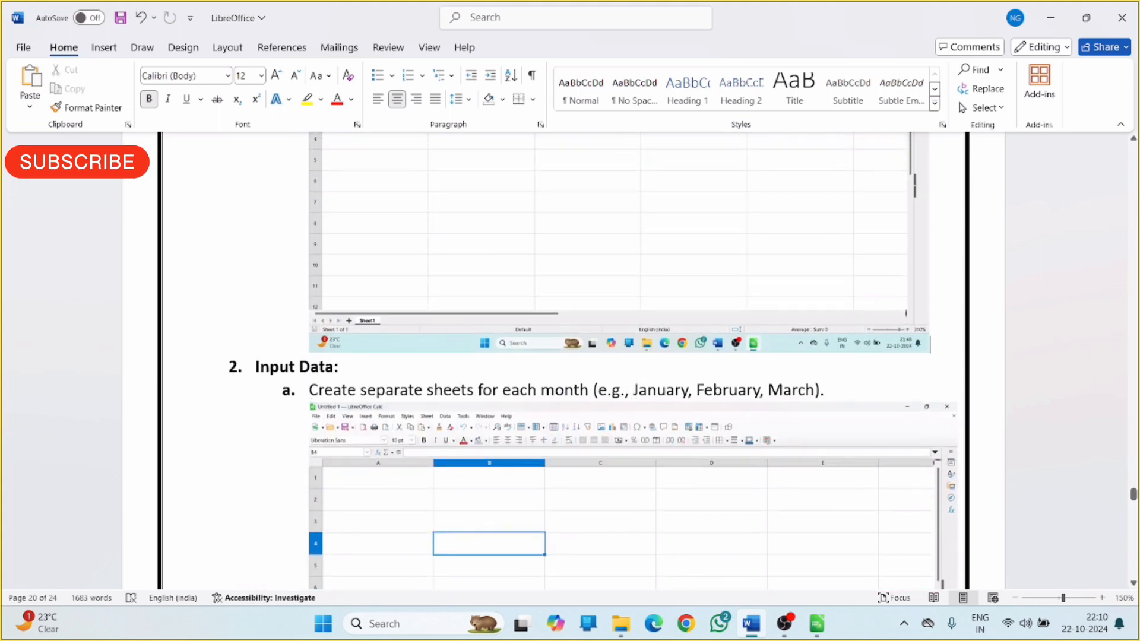
{"action": "scroll", "coordinate": [925, 372], "scroll_direction": "down", "scroll_amount": 10}
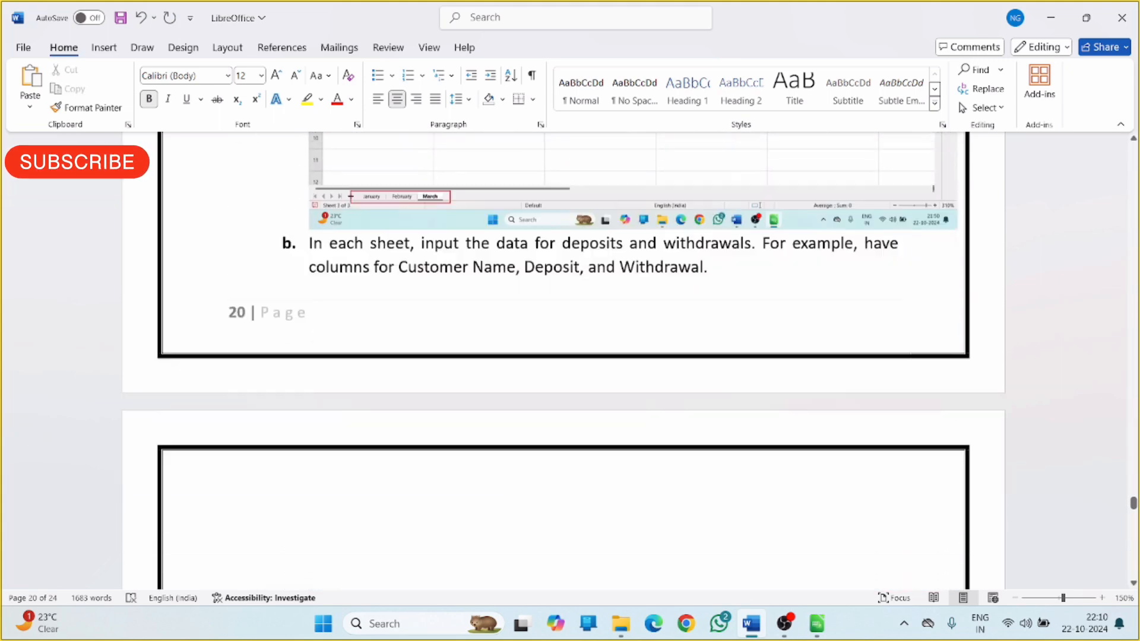
{"action": "scroll", "coordinate": [1042, 369], "scroll_direction": "up", "scroll_amount": 2}
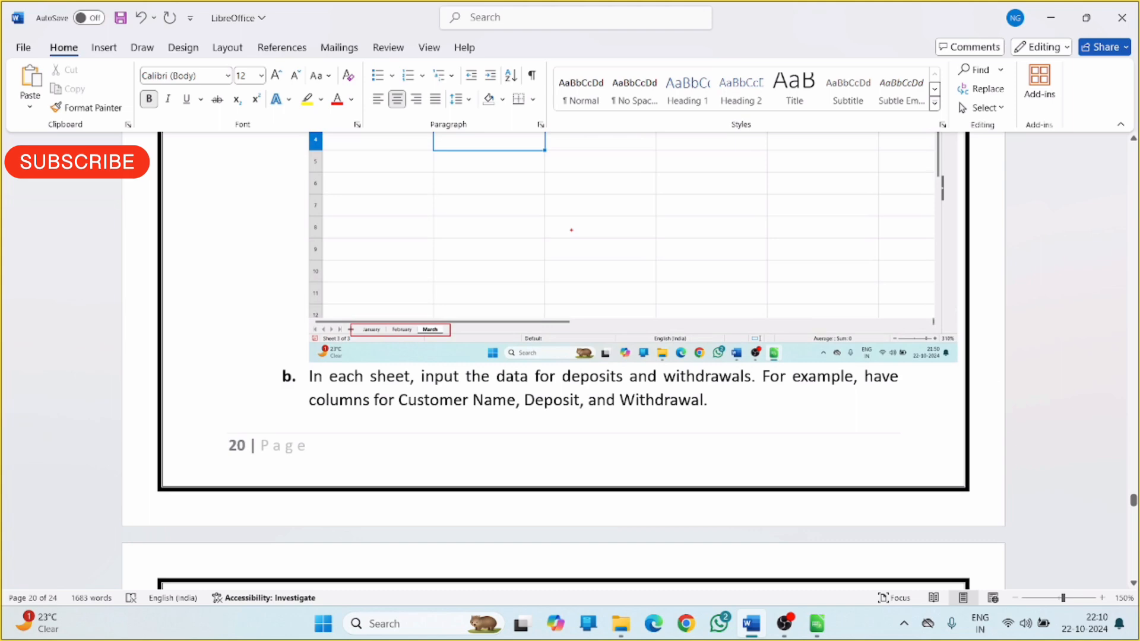
Add a blank line below the monthly-sheets screenshot and shrink the picture slightly at its right edge.
{"action": "left_click", "coordinate": [814, 315]}
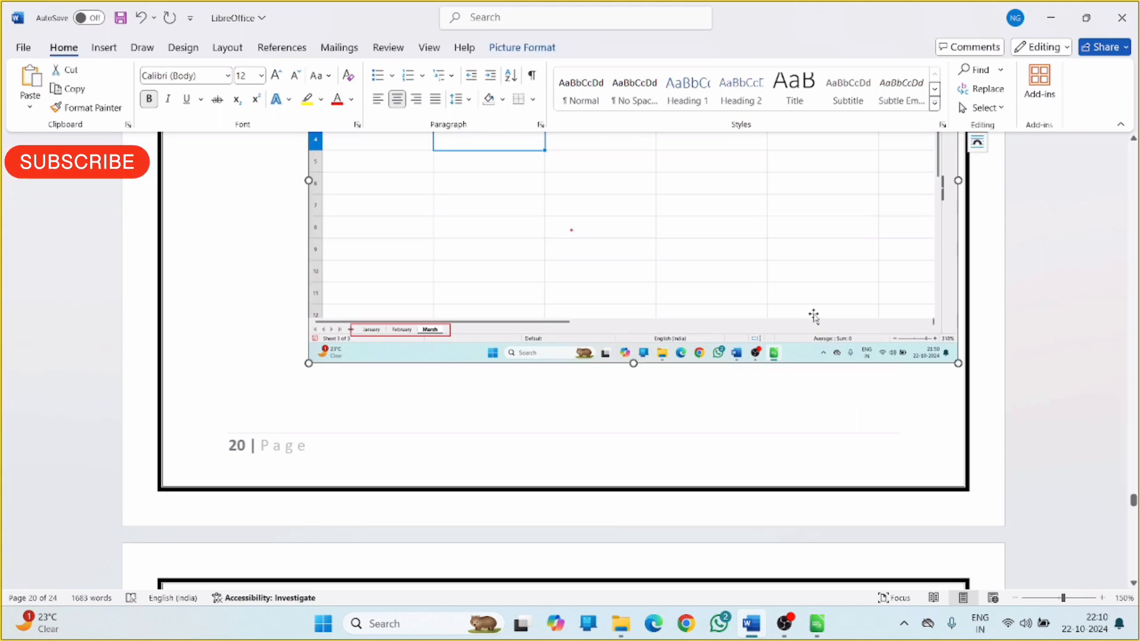
{"action": "scroll", "coordinate": [817, 320], "scroll_direction": "up", "scroll_amount": 11}
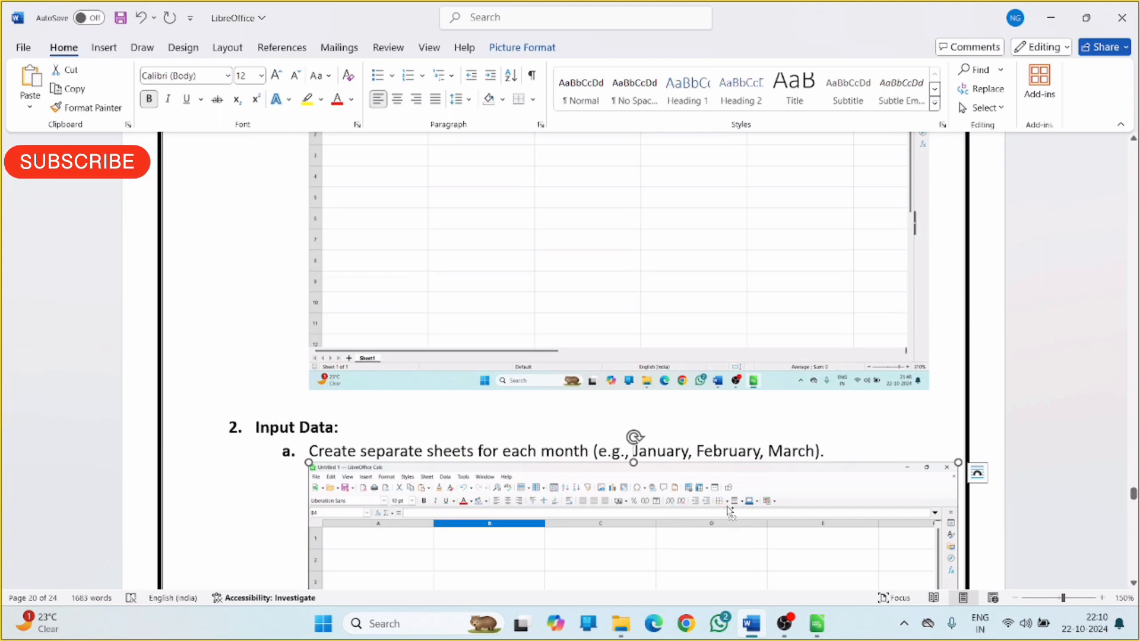
{"action": "scroll", "coordinate": [730, 512], "scroll_direction": "down", "scroll_amount": 5}
{"action": "scroll", "coordinate": [561, 442], "scroll_direction": "up", "scroll_amount": 6}
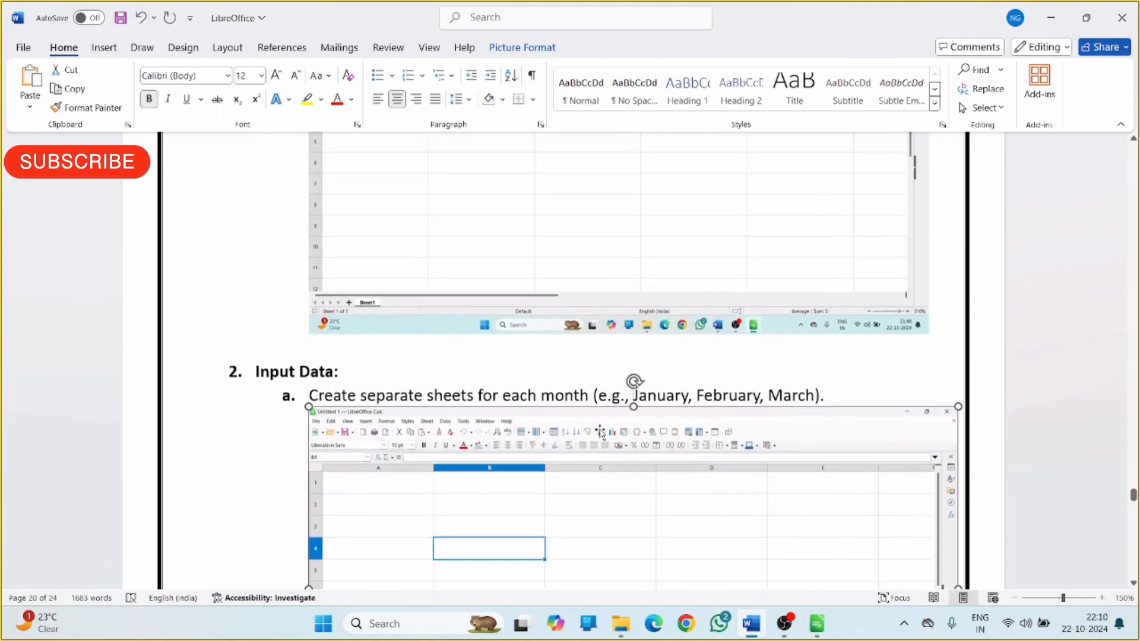
{"action": "scroll", "coordinate": [602, 435], "scroll_direction": "down", "scroll_amount": 1}
{"action": "scroll", "coordinate": [602, 435], "scroll_direction": "down", "scroll_amount": 5}
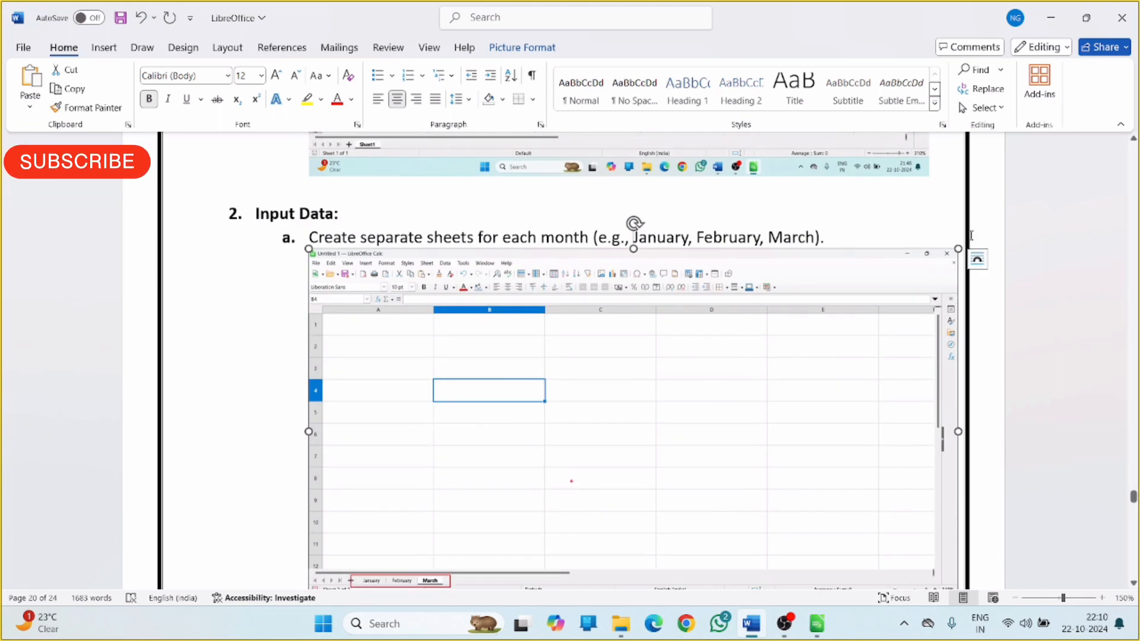
{"action": "left_click_drag", "start_coordinate": [960, 244], "coordinate": [935, 248]}
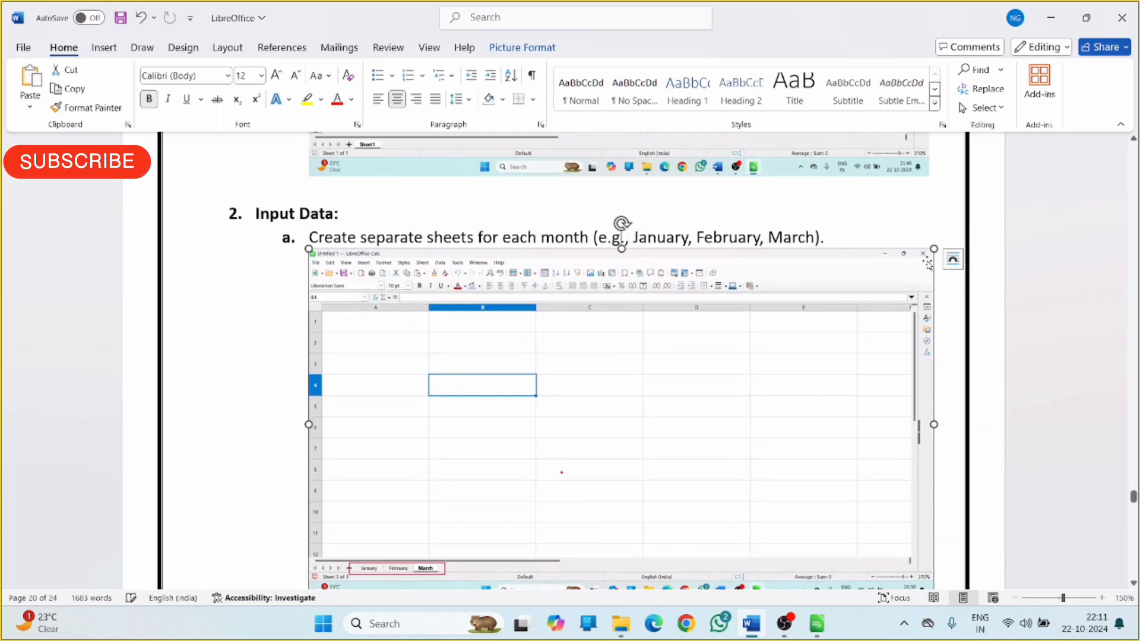
Insert another blank line below the monthly-sheets screenshot so that item b of "Input Data" starts on the next page.
{"action": "scroll", "coordinate": [534, 293], "scroll_direction": "down", "scroll_amount": 10}
{"action": "scroll", "coordinate": [535, 279], "scroll_direction": "up", "scroll_amount": 4}
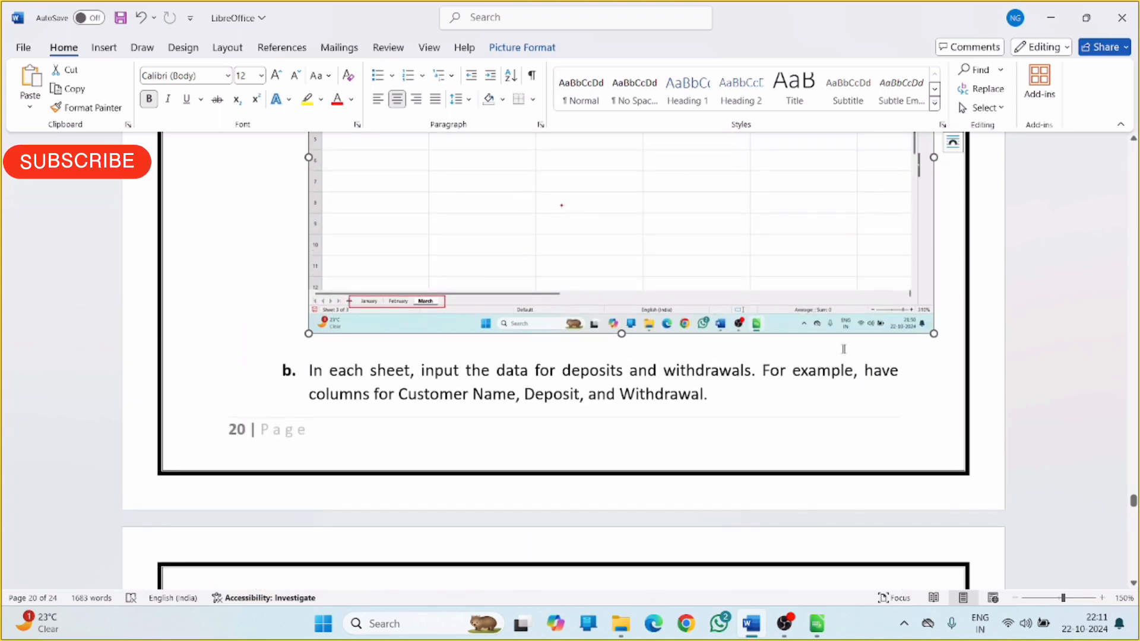
{"action": "left_click", "coordinate": [604, 346]}
{"action": "key", "text": "Return"}
{"action": "scroll", "coordinate": [796, 333], "scroll_direction": "down", "scroll_amount": 8}
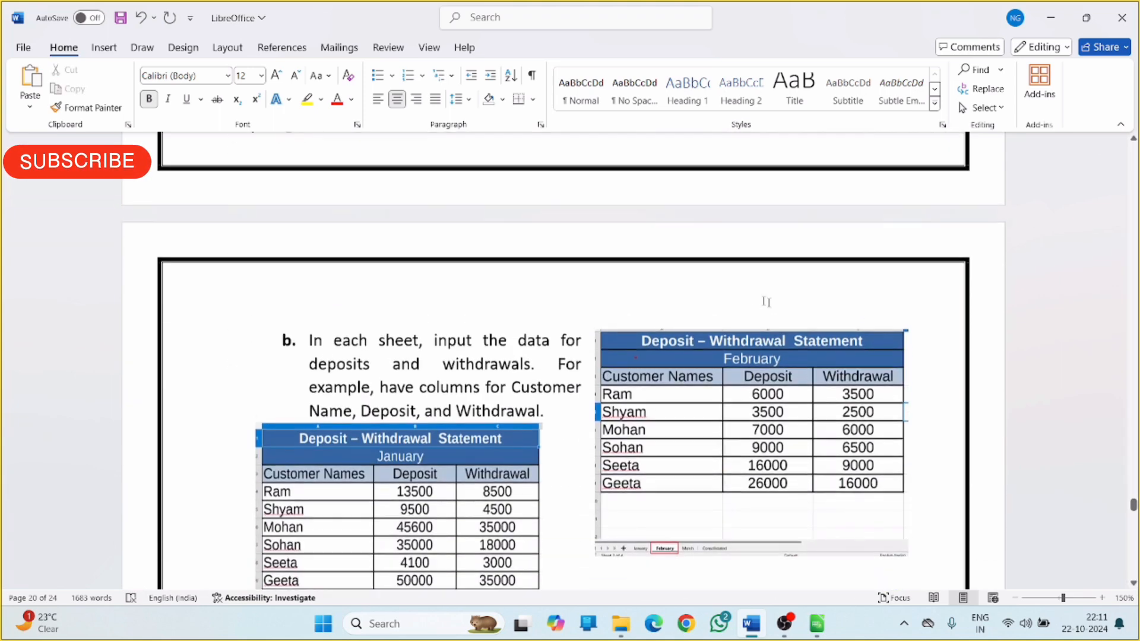
Move the February statement screenshot below the full-width text of item b, level with the January screenshot.
{"action": "left_click_drag", "start_coordinate": [692, 288], "coordinate": [670, 320]}
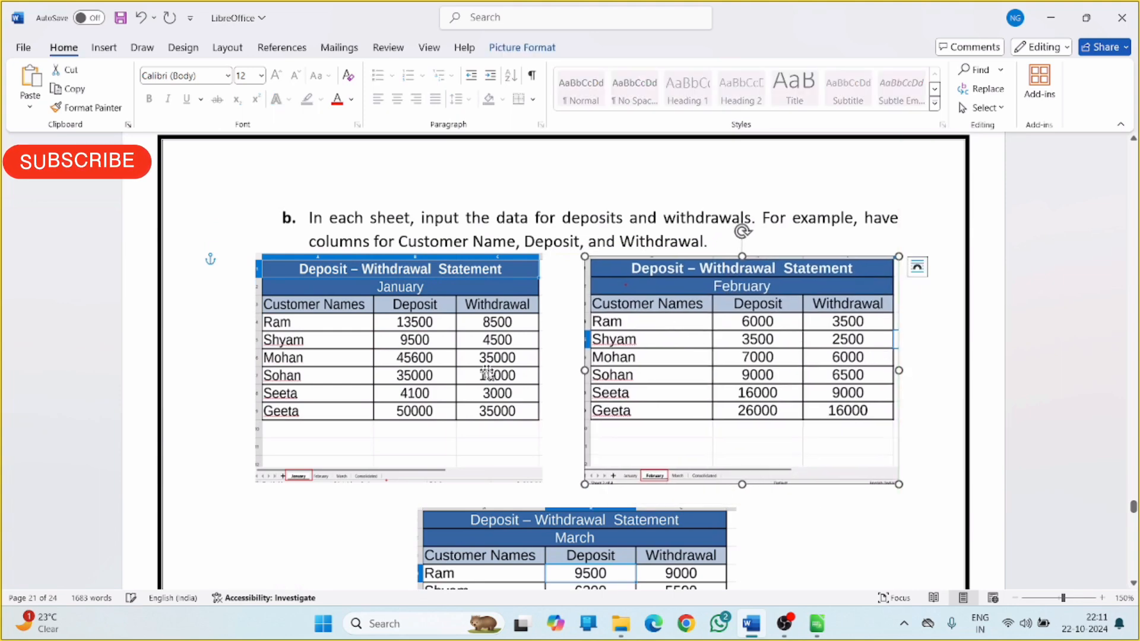
{"action": "left_click", "coordinate": [796, 501]}
{"action": "scroll", "coordinate": [797, 501], "scroll_direction": "down", "scroll_amount": 3}
{"action": "scroll", "coordinate": [535, 335], "scroll_direction": "up", "scroll_amount": 1}
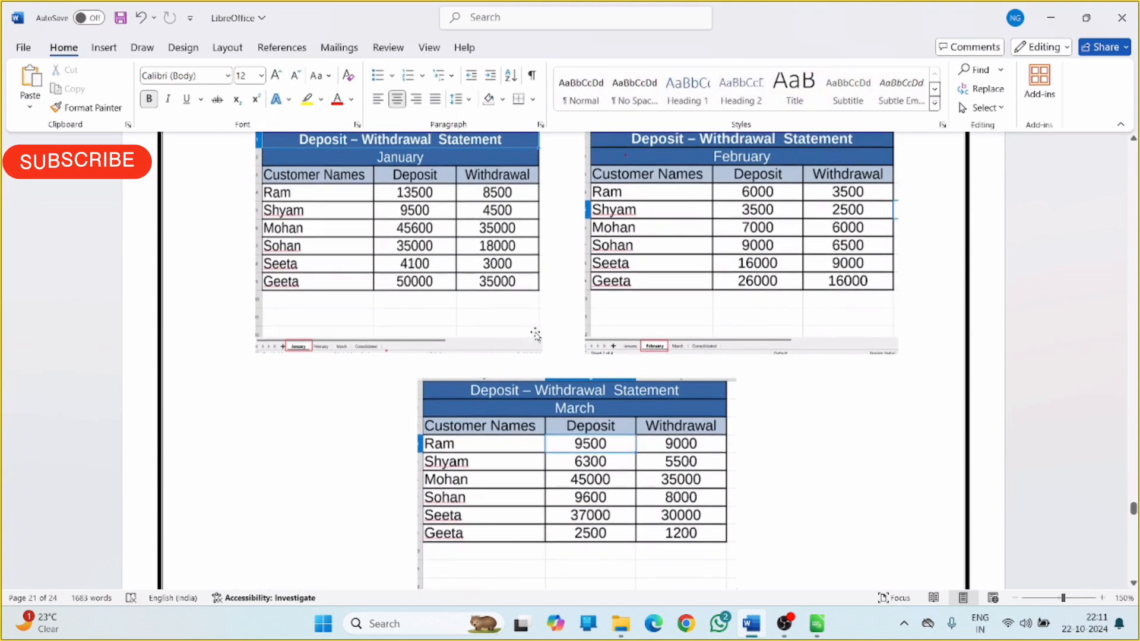
{"action": "scroll", "coordinate": [518, 323], "scroll_direction": "up", "scroll_amount": 3}
{"action": "scroll", "coordinate": [773, 308], "scroll_direction": "down", "scroll_amount": 10}
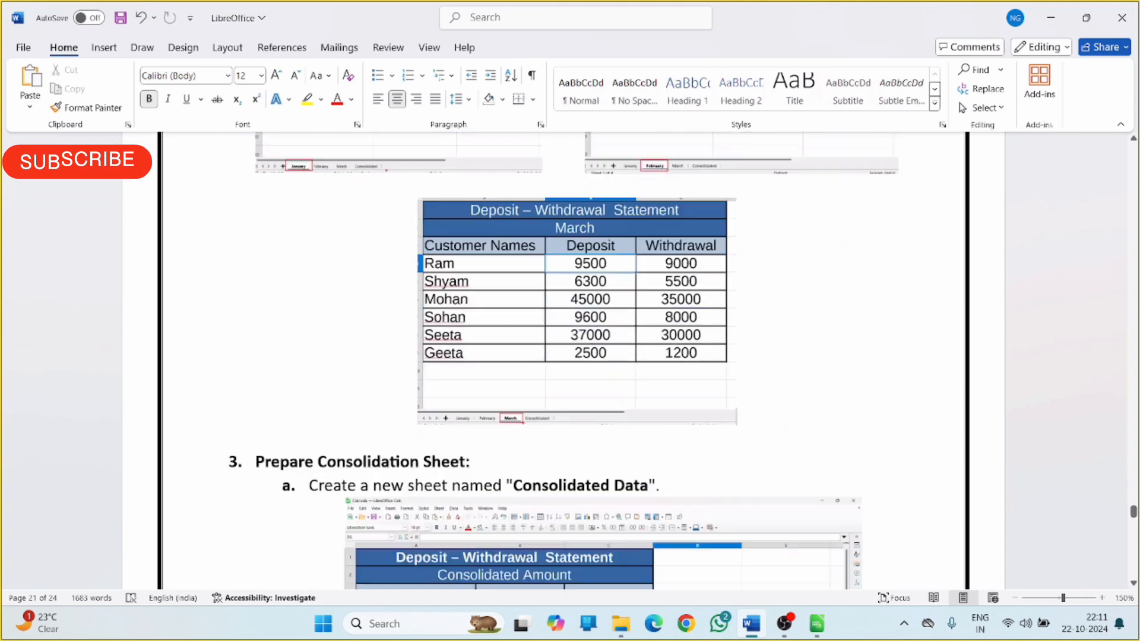
Enlarge the Consolidated sheet screenshot under "Prepare Consolidation Sheet".
{"action": "scroll", "coordinate": [485, 284], "scroll_direction": "down", "scroll_amount": 1}
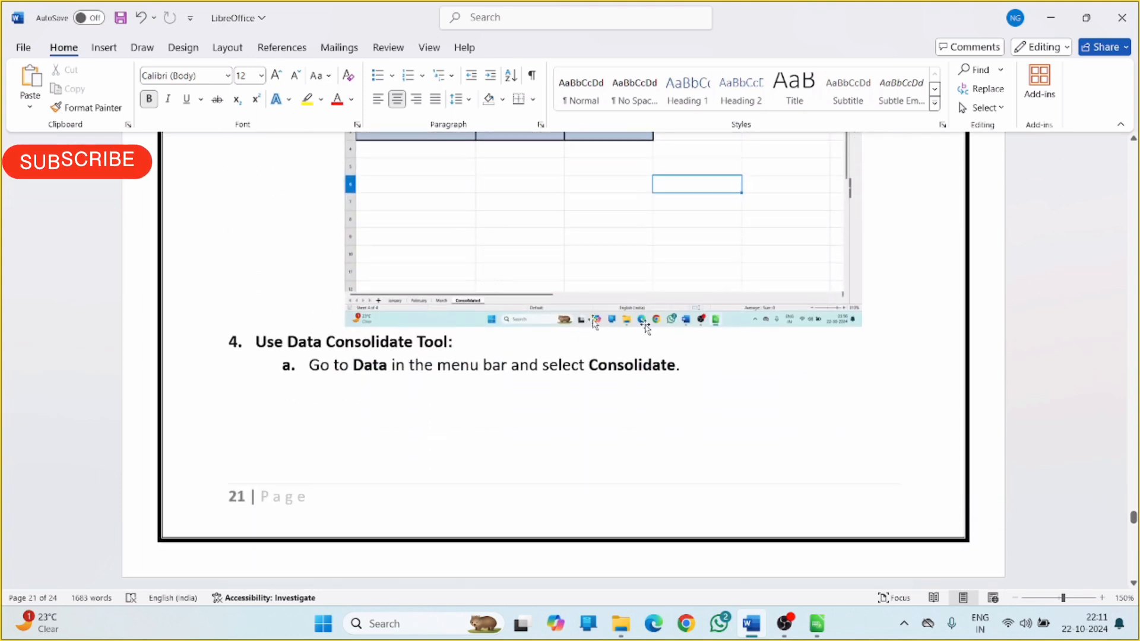
{"action": "left_click", "coordinate": [678, 270]}
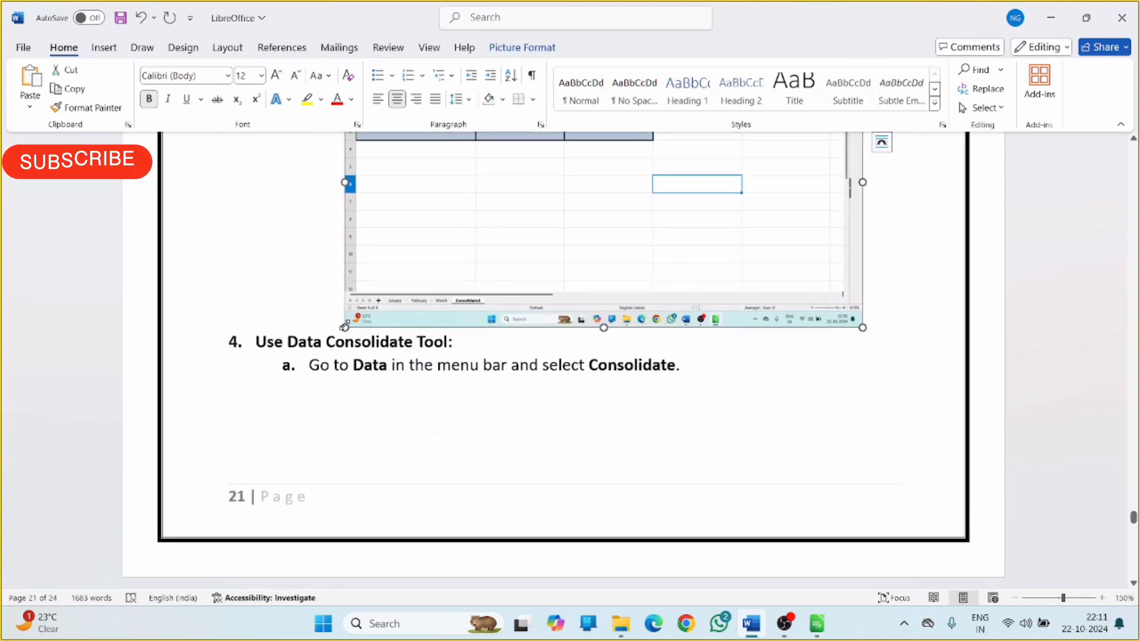
{"action": "scroll", "coordinate": [344, 326], "scroll_direction": "up", "scroll_amount": 8}
{"action": "scroll", "coordinate": [496, 333], "scroll_direction": "up", "scroll_amount": 4}
{"action": "scroll", "coordinate": [483, 257], "scroll_direction": "up", "scroll_amount": 2}
Insert a new line below item b of "Input Data" and reposition the February screenshot lower beside the January one.
{"action": "left_click", "coordinate": [710, 211]}
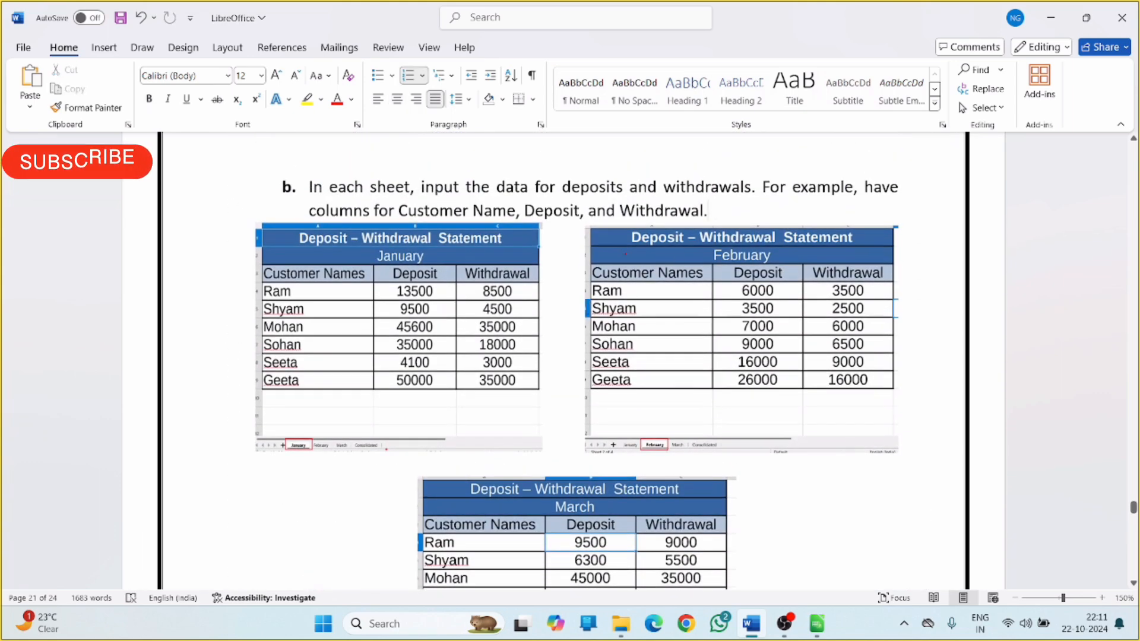
{"action": "key", "text": "Return"}
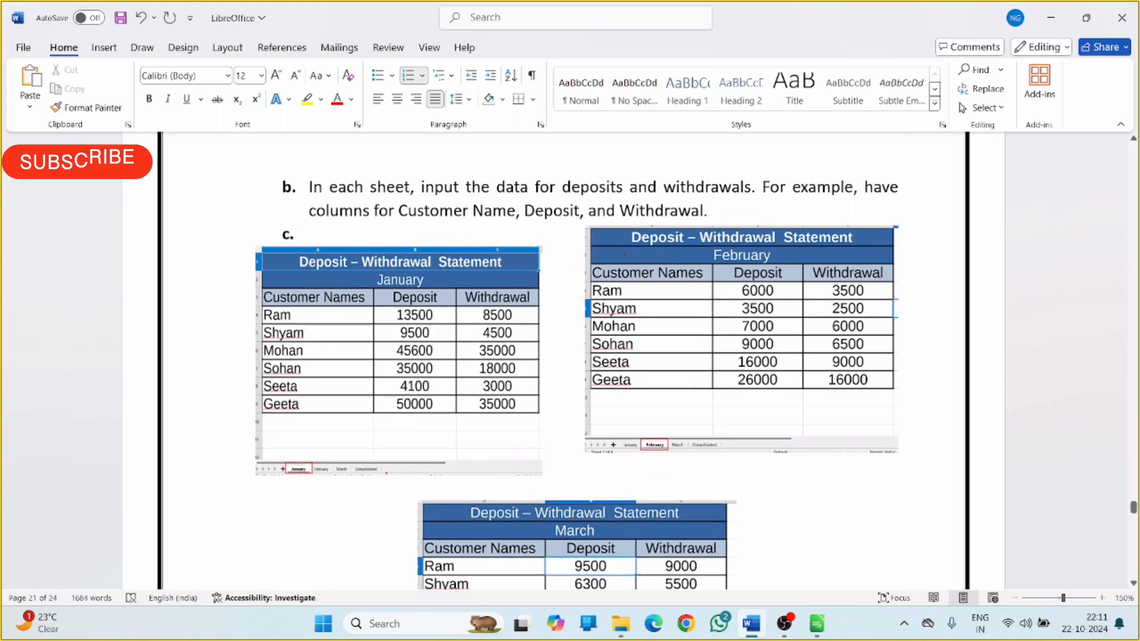
{"action": "left_click_drag", "start_coordinate": [661, 289], "coordinate": [709, 340]}
{"action": "left_click", "coordinate": [800, 509]}
Insert blank lines below the Consolidated sheet screenshot to push "Use Data Consolidate Tool" onto the next page.
{"action": "scroll", "coordinate": [802, 499], "scroll_direction": "down", "scroll_amount": 13}
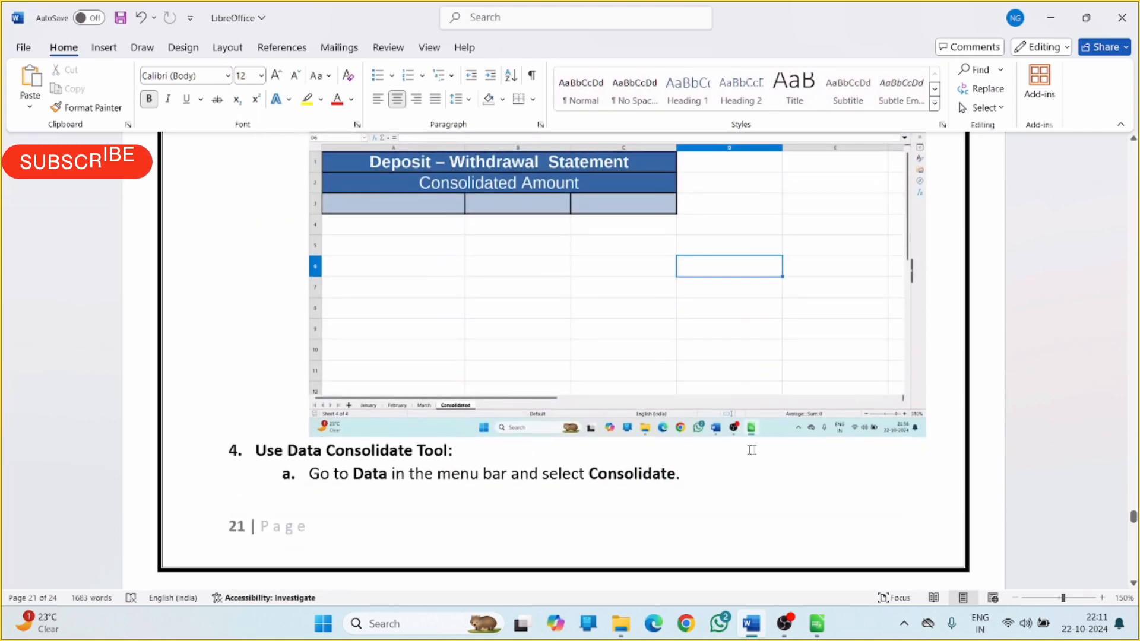
{"action": "key", "text": "Return"}
{"action": "key", "text": "Return"}
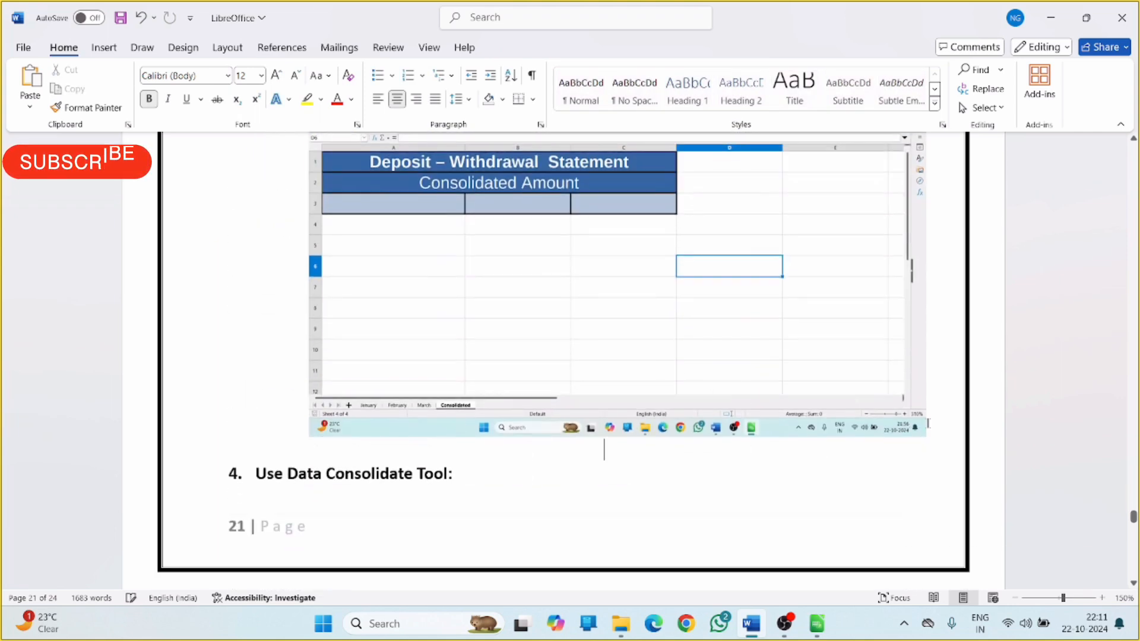
{"action": "scroll", "coordinate": [565, 357], "scroll_direction": "down", "scroll_amount": 5}
{"action": "scroll", "coordinate": [653, 357], "scroll_direction": "down", "scroll_amount": 12}
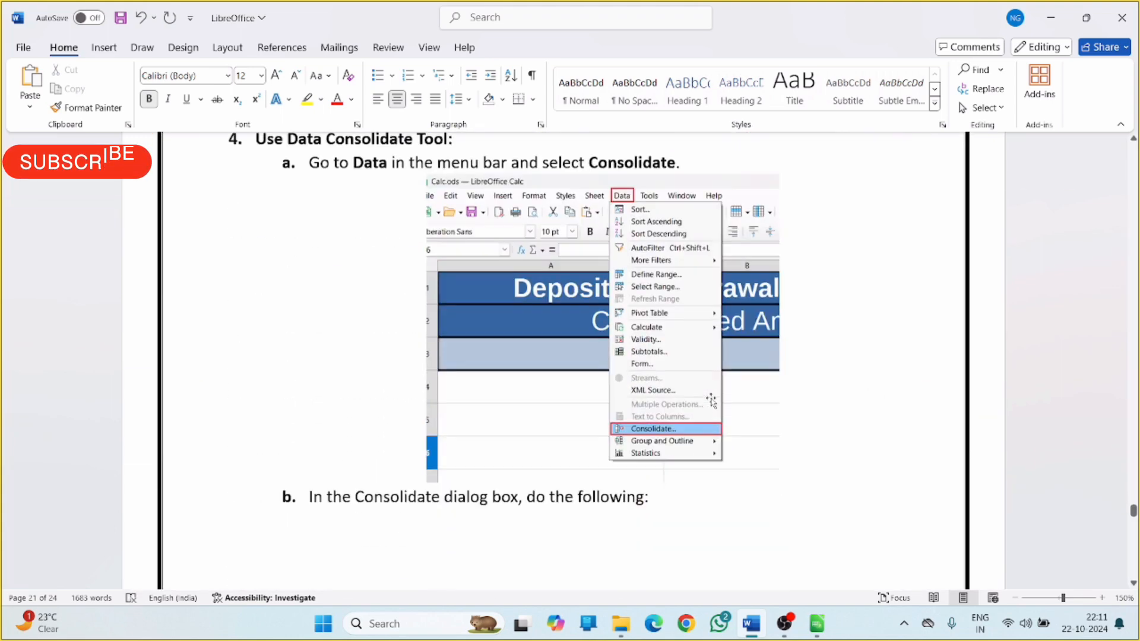
Enlarge the Consolidate dialog screenshot below the "Target range" item.
{"action": "scroll", "coordinate": [644, 357], "scroll_direction": "down", "scroll_amount": 12}
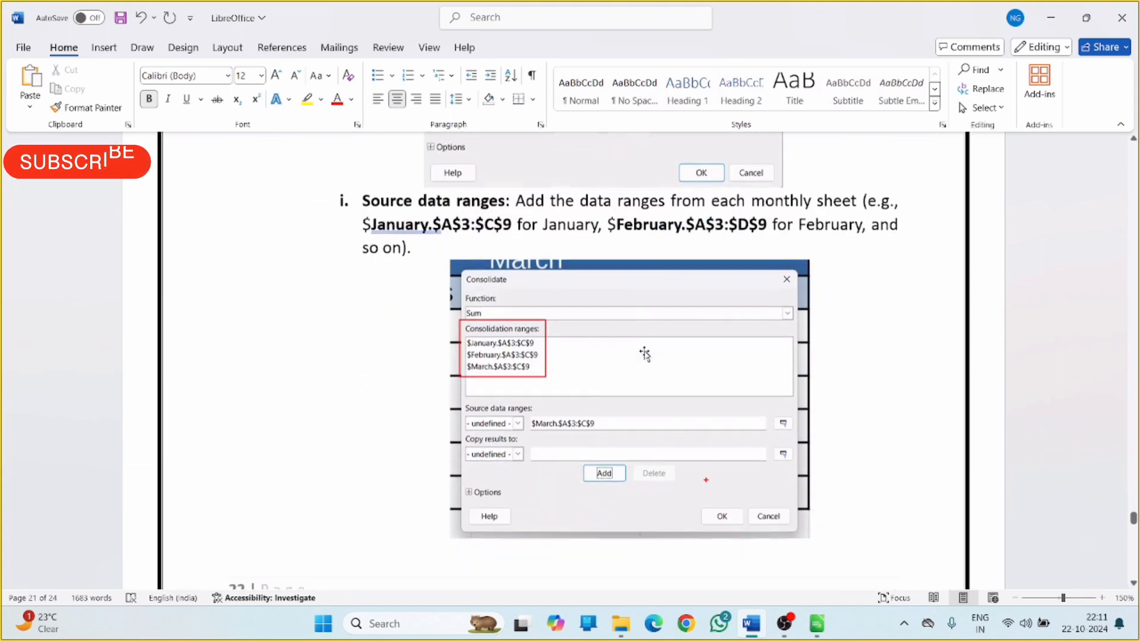
{"action": "scroll", "coordinate": [632, 376], "scroll_direction": "down", "scroll_amount": 14}
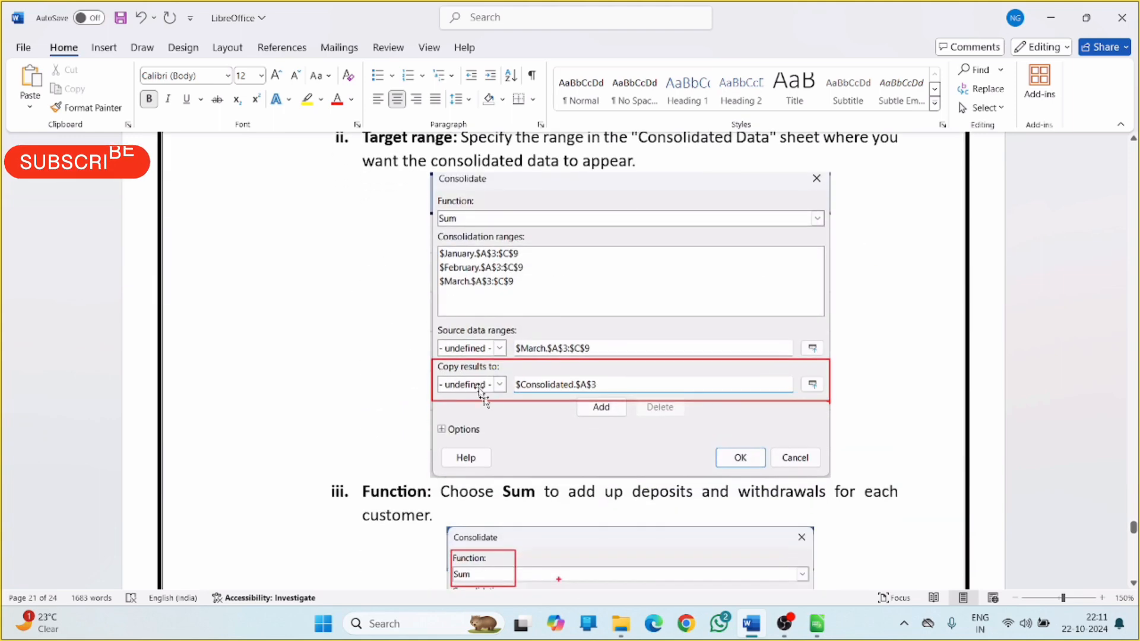
{"action": "scroll", "coordinate": [506, 410], "scroll_direction": "up", "scroll_amount": 3}
{"action": "scroll", "coordinate": [507, 415], "scroll_direction": "down", "scroll_amount": 3}
{"action": "scroll", "coordinate": [506, 421], "scroll_direction": "up", "scroll_amount": 10}
{"action": "scroll", "coordinate": [506, 425], "scroll_direction": "up", "scroll_amount": 4}
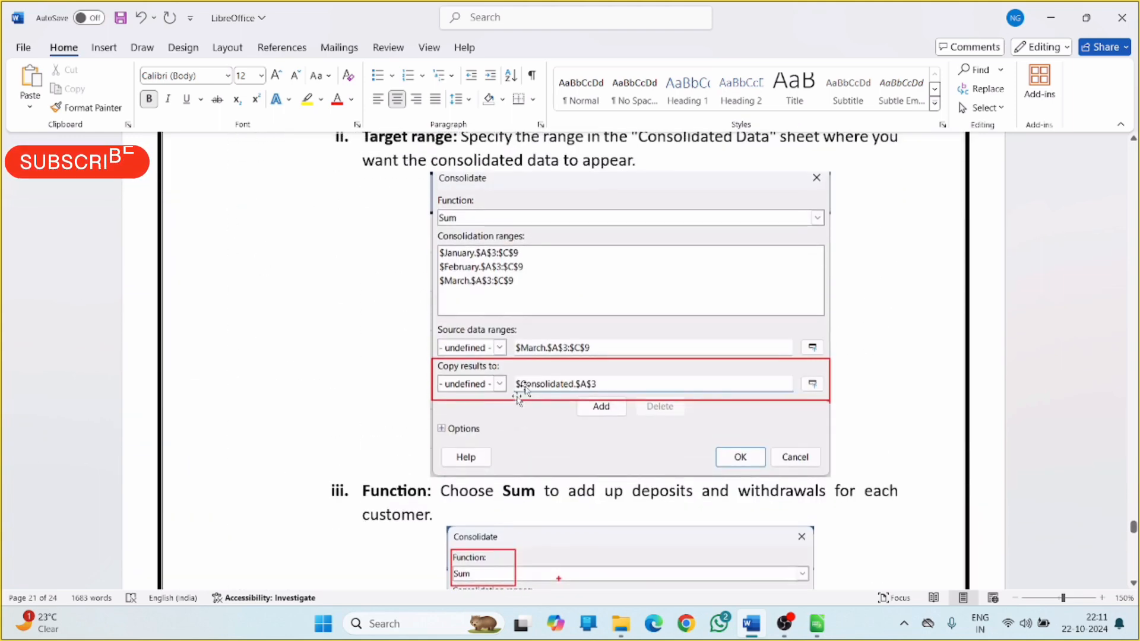
{"action": "left_click", "coordinate": [536, 359]}
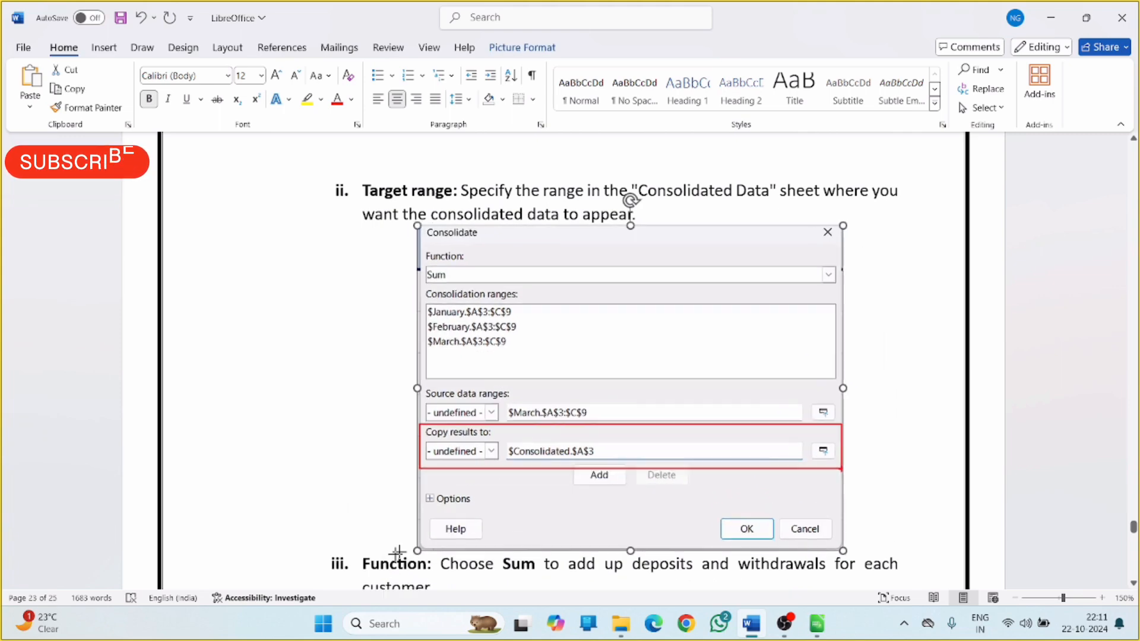
Enlarge the Consolidate dialog screenshot below the "Function" item.
{"action": "scroll", "coordinate": [499, 469], "scroll_direction": "down", "scroll_amount": 12}
{"action": "scroll", "coordinate": [515, 440], "scroll_direction": "down", "scroll_amount": 2}
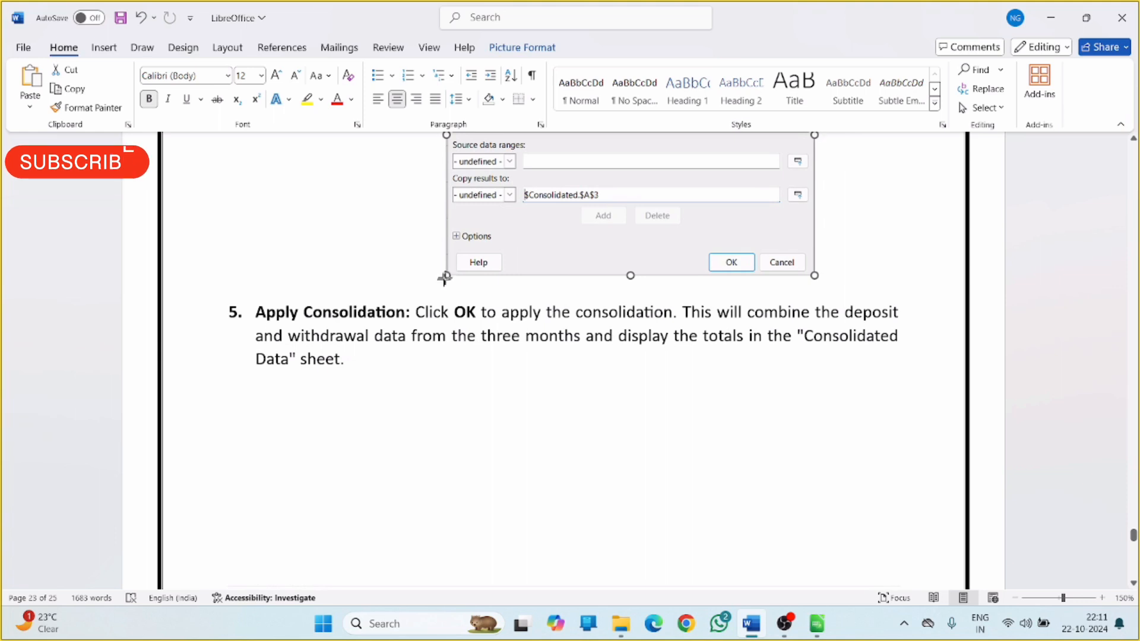
{"action": "scroll", "coordinate": [351, 358], "scroll_direction": "up", "scroll_amount": 12}
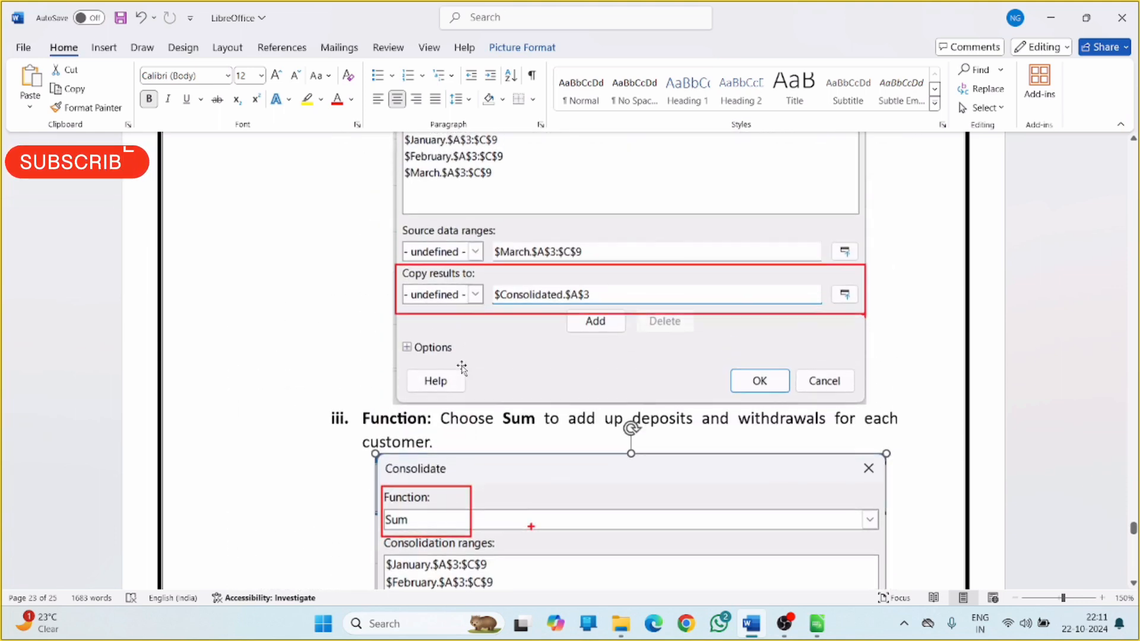
Insert blank space between the "Target range" screenshot and the "Function" item.
{"action": "scroll", "coordinate": [725, 405], "scroll_direction": "up", "scroll_amount": 1}
{"action": "left_click", "coordinate": [881, 447]}
{"action": "key", "text": "Return"}
{"action": "key", "text": "Return"}
{"action": "scroll", "coordinate": [856, 446], "scroll_direction": "down", "scroll_amount": 1}
Insert blank lines below the "Function" screenshot so that "Apply Consolidation" starts on the next page with its screenshot.
{"action": "scroll", "coordinate": [856, 446], "scroll_direction": "down", "scroll_amount": 8}
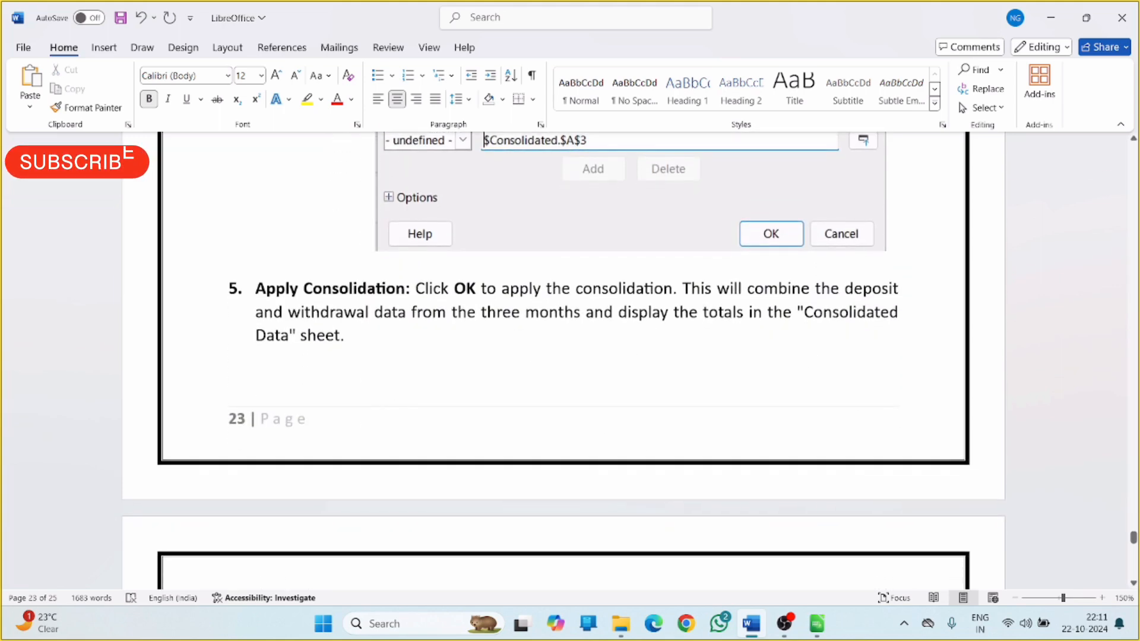
{"action": "key", "text": "Return"}
{"action": "key", "text": "Return"}
{"action": "scroll", "coordinate": [631, 335], "scroll_direction": "down", "scroll_amount": 4}
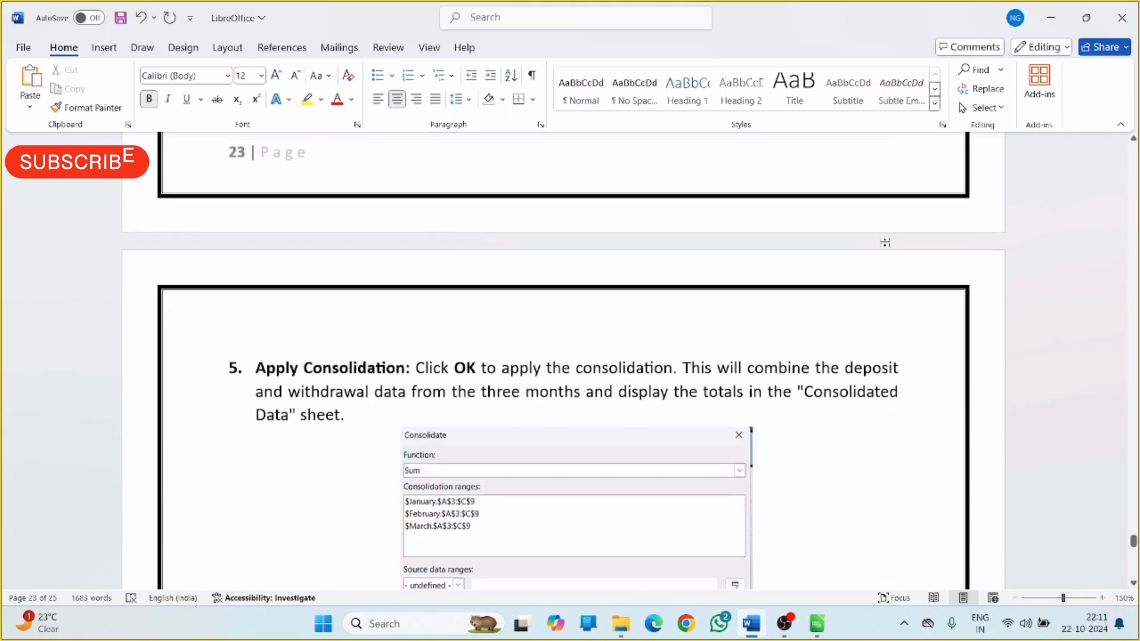
{"action": "scroll", "coordinate": [631, 163], "scroll_direction": "up", "scroll_amount": 2}
{"action": "key", "text": "BackSpace"}
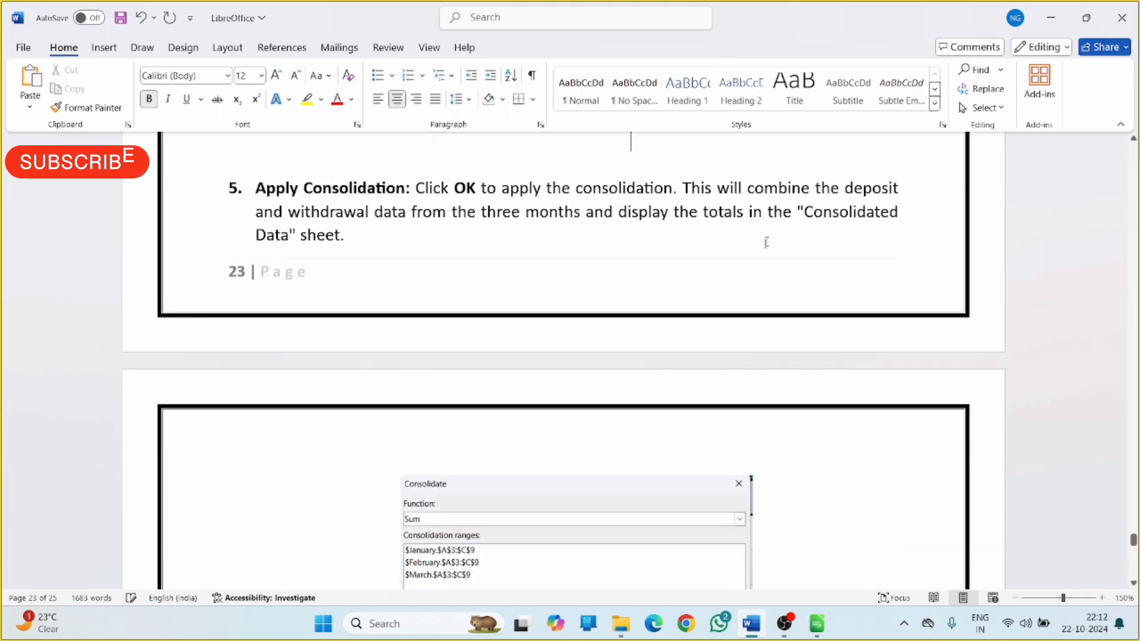
{"action": "key", "text": "Return"}
{"action": "scroll", "coordinate": [631, 163], "scroll_direction": "down", "scroll_amount": 8}
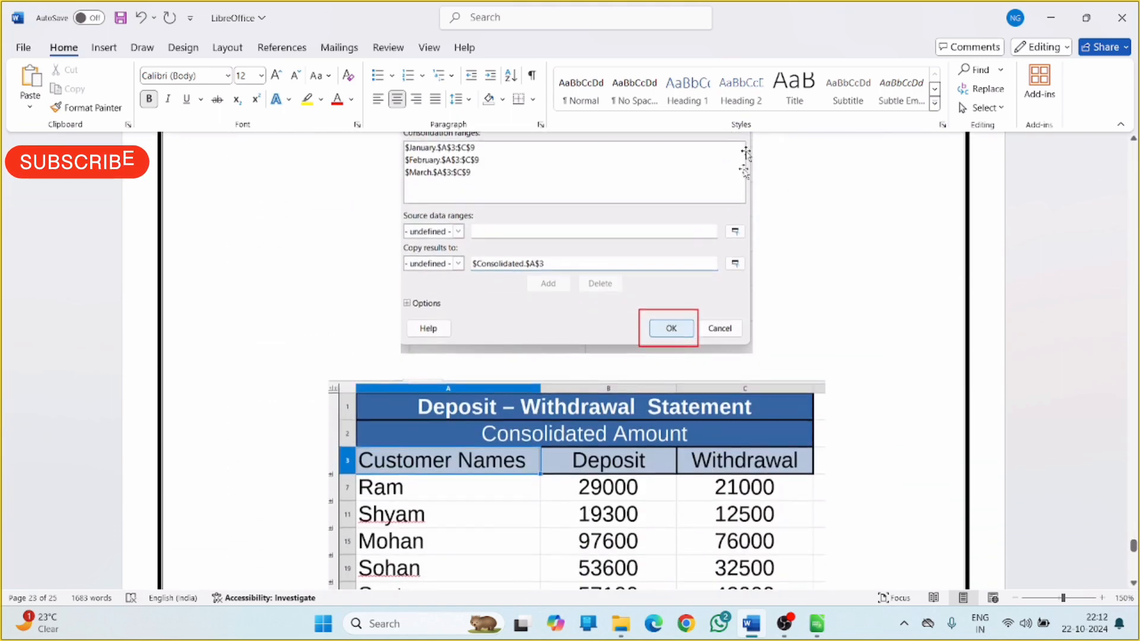
{"action": "scroll", "coordinate": [672, 78], "scroll_direction": "down", "scroll_amount": 9}
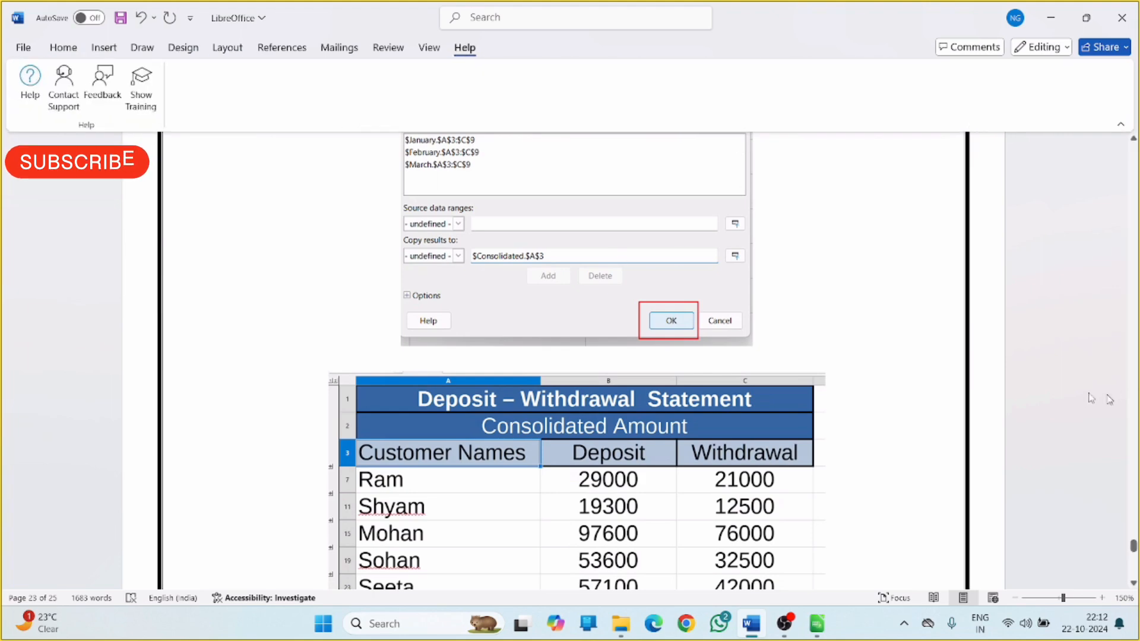
Enlarge the Consolidate dialog screenshot with the highlighted OK button under "Apply Consolidation".
{"action": "scroll", "coordinate": [791, 265], "scroll_direction": "down", "scroll_amount": 10}
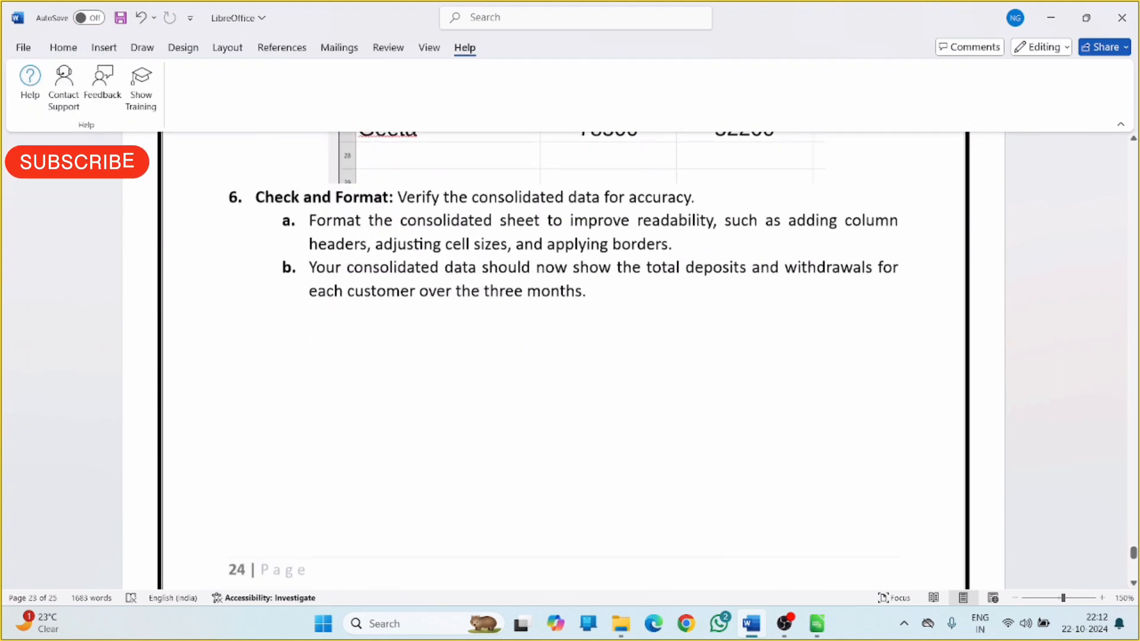
{"action": "scroll", "coordinate": [725, 198], "scroll_direction": "up", "scroll_amount": 10}
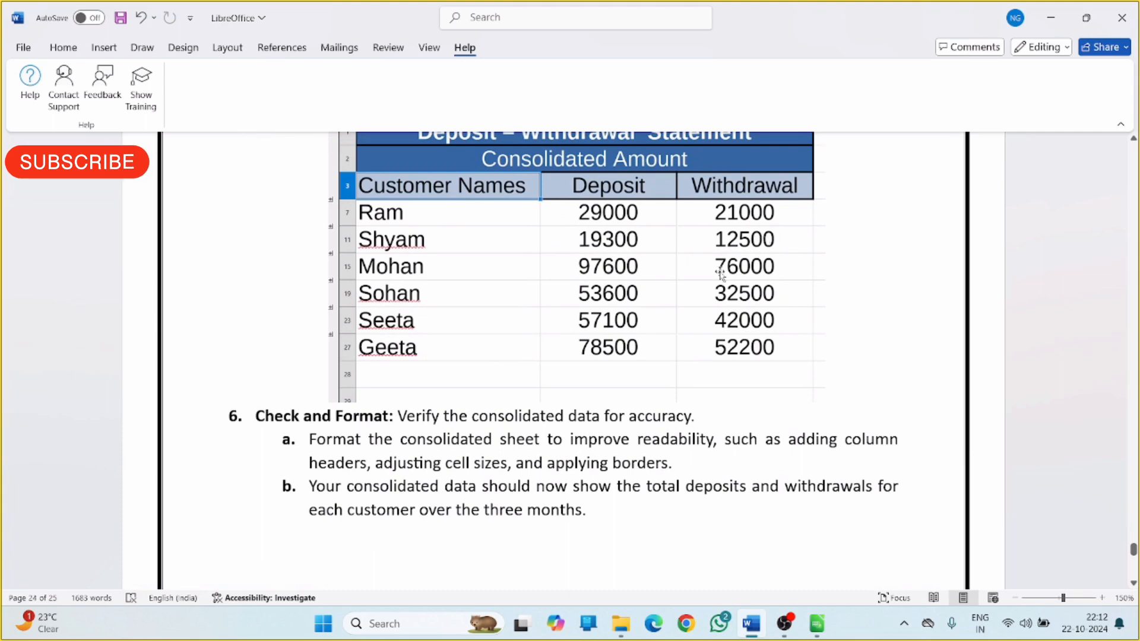
{"action": "left_click", "coordinate": [649, 264]}
{"action": "left_click_drag", "start_coordinate": [406, 402], "coordinate": [326, 499]}
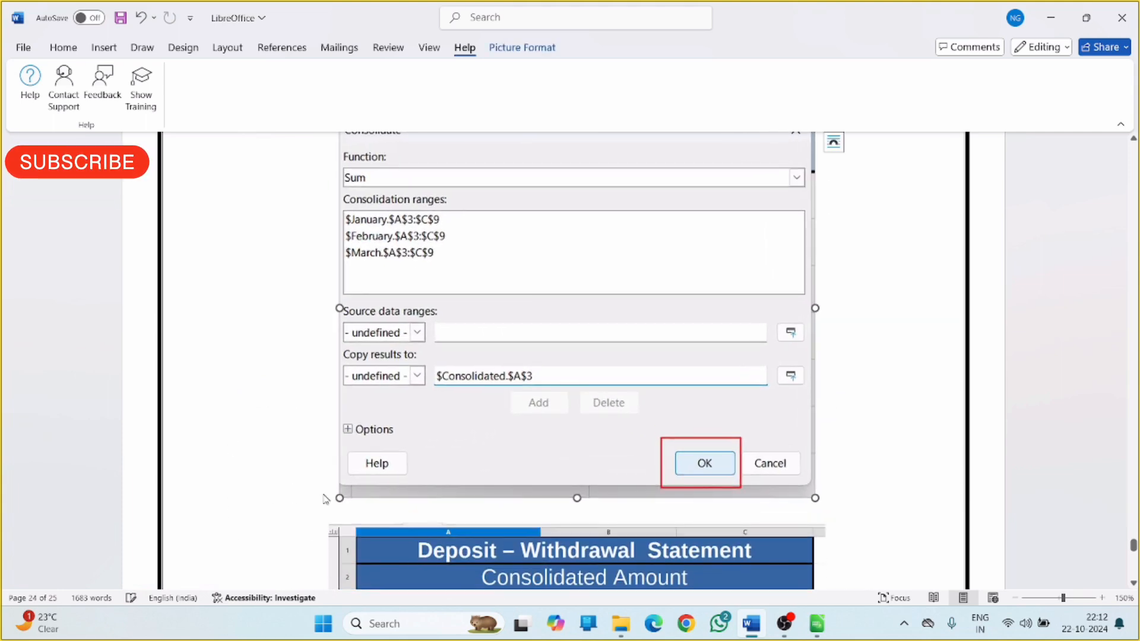
Enlarge the "Consolidated Amount" results table screenshot below the Consolidate dialog screenshot.
{"action": "scroll", "coordinate": [325, 499], "scroll_direction": "down", "scroll_amount": 6}
{"action": "left_click", "coordinate": [554, 316]}
{"action": "left_click_drag", "start_coordinate": [329, 449], "coordinate": [267, 514]}
Insert blank lines below the results table screenshot so that "Check and Format" starts on the next page.
{"action": "scroll", "coordinate": [362, 326], "scroll_direction": "down", "scroll_amount": 4}
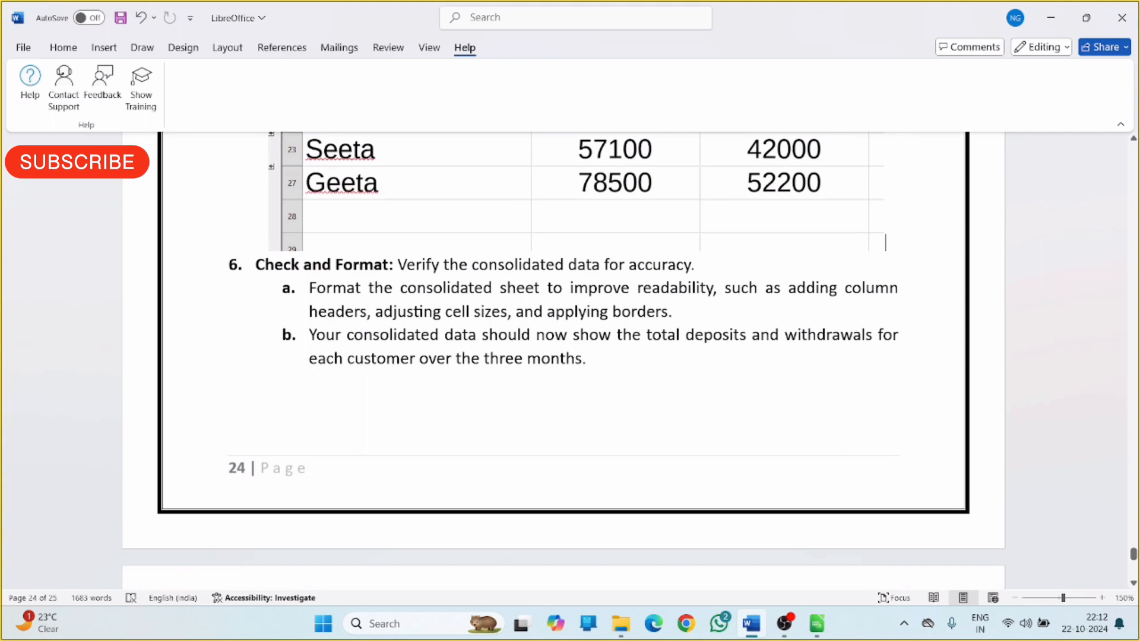
{"action": "key", "text": "Return"}
{"action": "key", "text": "Return"}
{"action": "key", "text": "Return"}
{"action": "key", "text": "Return"}
{"action": "key", "text": "Return"}
{"action": "key", "text": "Return"}
{"action": "key", "text": "Return"}
{"action": "key", "text": "Return"}
Enlarge the final bordered sheet screenshot under "Check and Format" to about 14.5 cm wide by 8.2 cm high, within the page border.
{"action": "scroll", "coordinate": [564, 357], "scroll_direction": "down", "scroll_amount": 10}
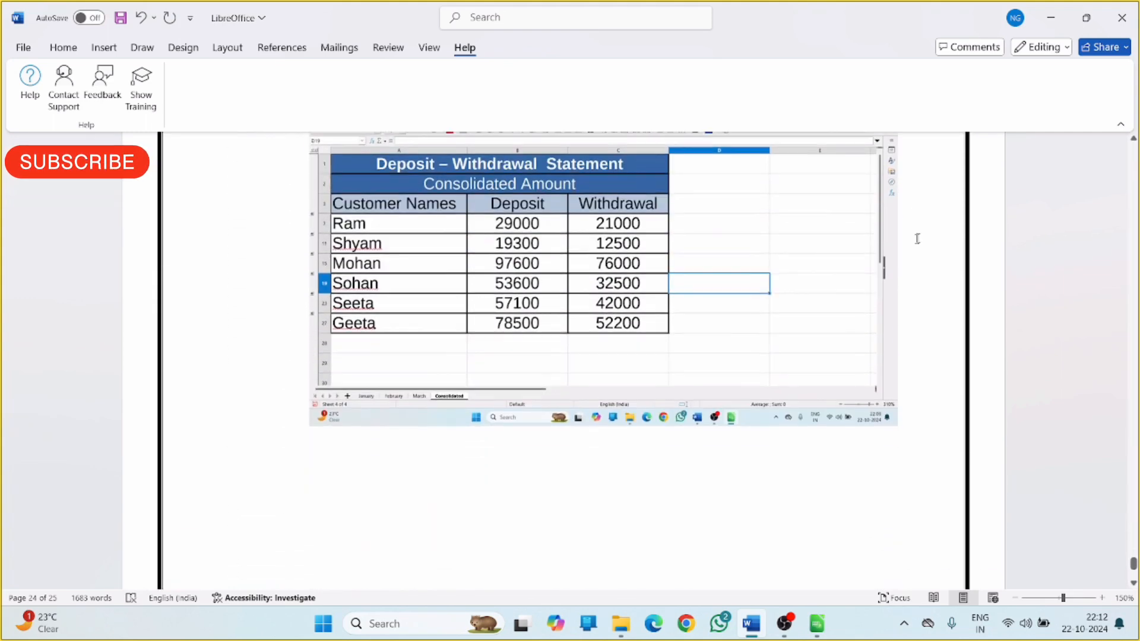
{"action": "left_click", "coordinate": [890, 183]}
{"action": "left_click_drag", "start_coordinate": [310, 427], "coordinate": [254, 509]}
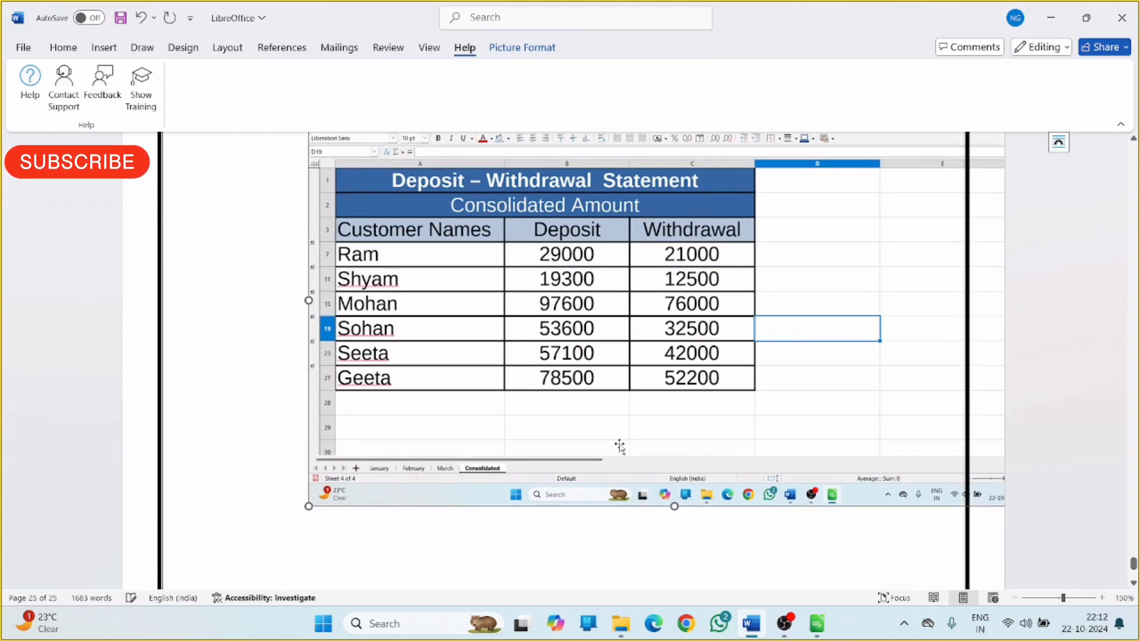
{"action": "scroll", "coordinate": [713, 340], "scroll_direction": "up", "scroll_amount": 3}
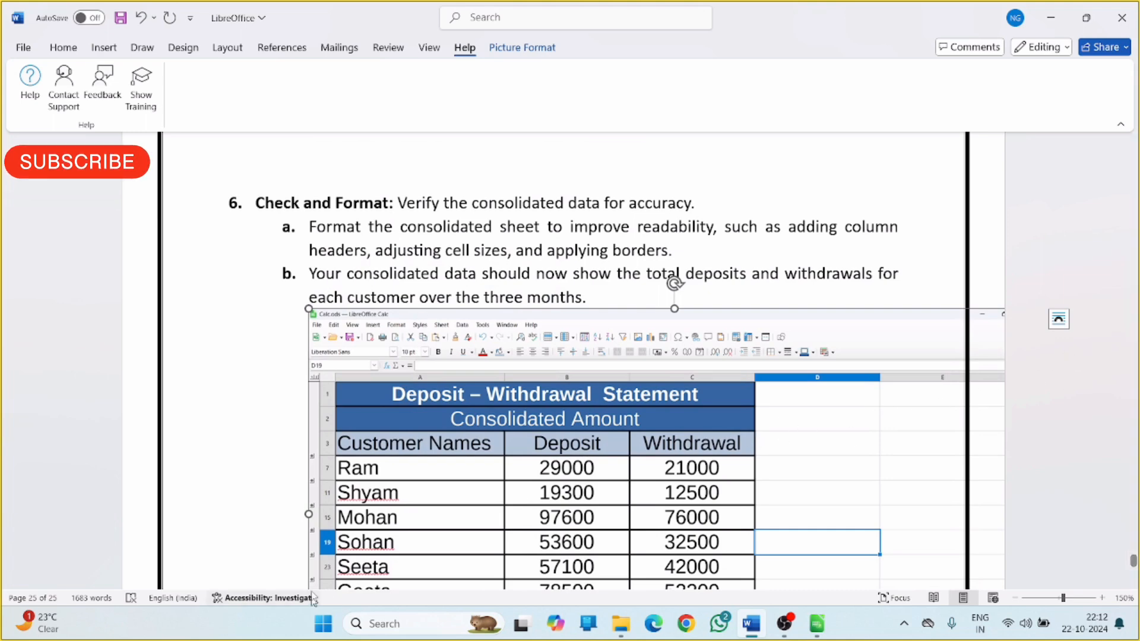
{"action": "scroll", "coordinate": [339, 491], "scroll_direction": "down", "scroll_amount": 4}
{"action": "left_click_drag", "start_coordinate": [309, 452], "coordinate": [310, 384]}
{"action": "scroll", "coordinate": [724, 394], "scroll_direction": "up", "scroll_amount": 3}
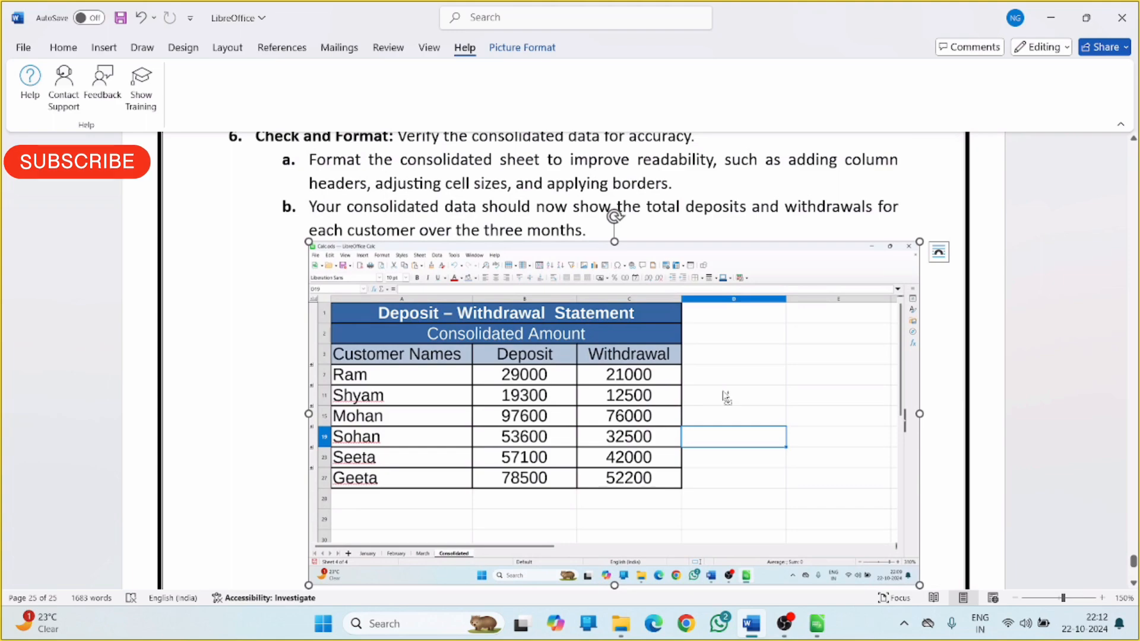
Set the document zoom to 100% and go back to the XYZ bank heading where the consolidation section begins.
{"action": "scroll", "coordinate": [890, 376], "scroll_direction": "down", "scroll_amount": 3}
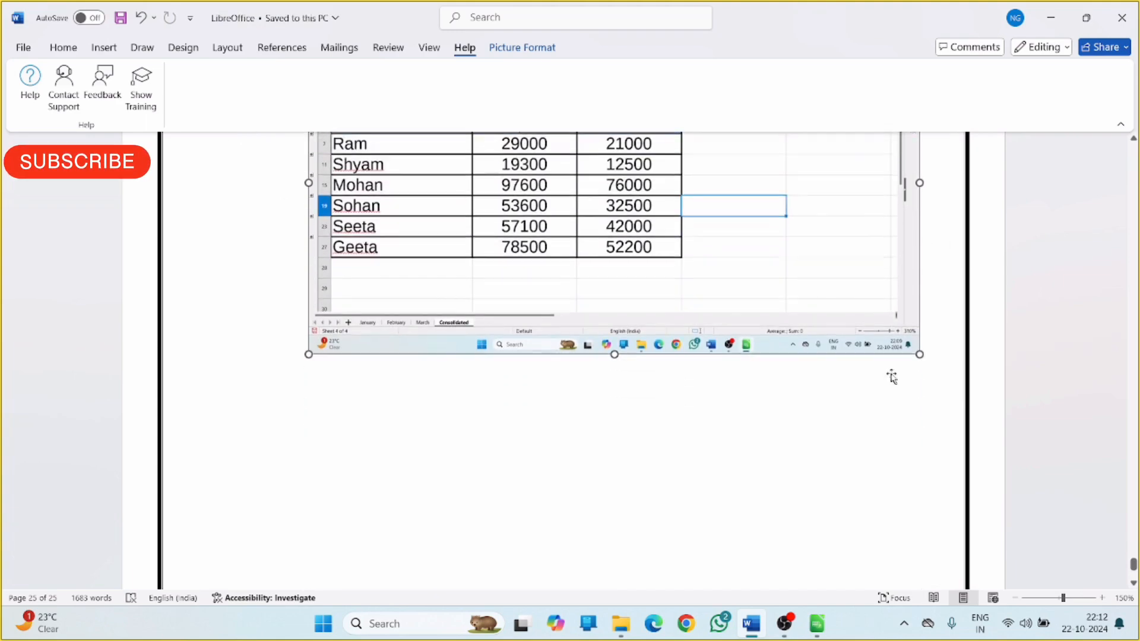
{"action": "scroll", "coordinate": [891, 376], "scroll_direction": "up", "scroll_amount": 20}
{"action": "scroll", "coordinate": [564, 357], "scroll_direction": "up", "scroll_amount": 12}
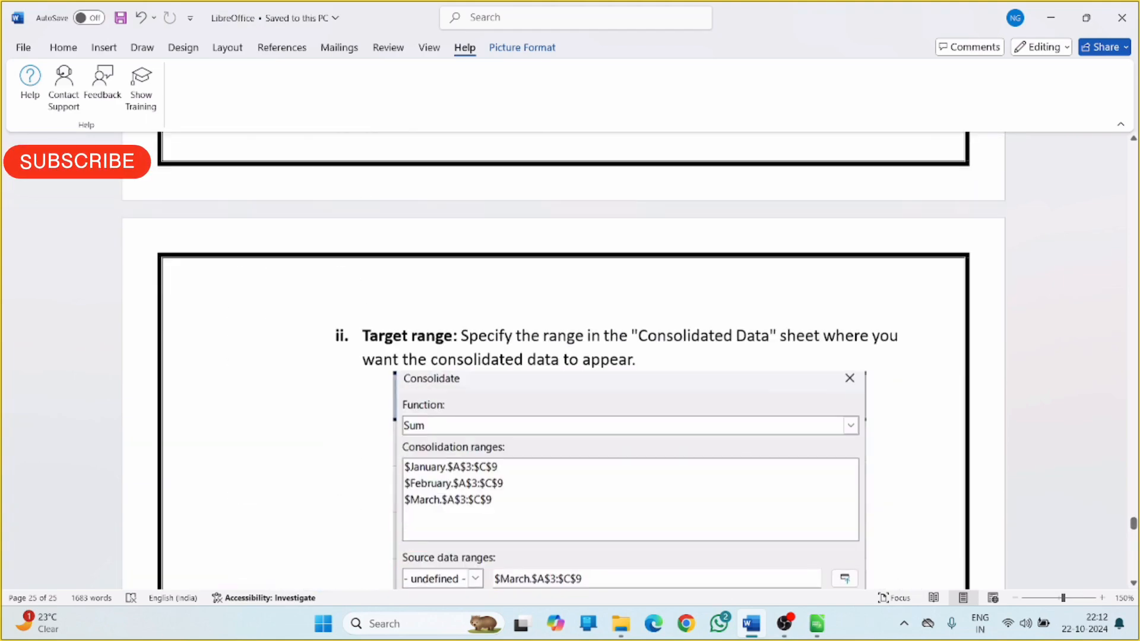
{"action": "left_click", "coordinate": [1015, 599]}
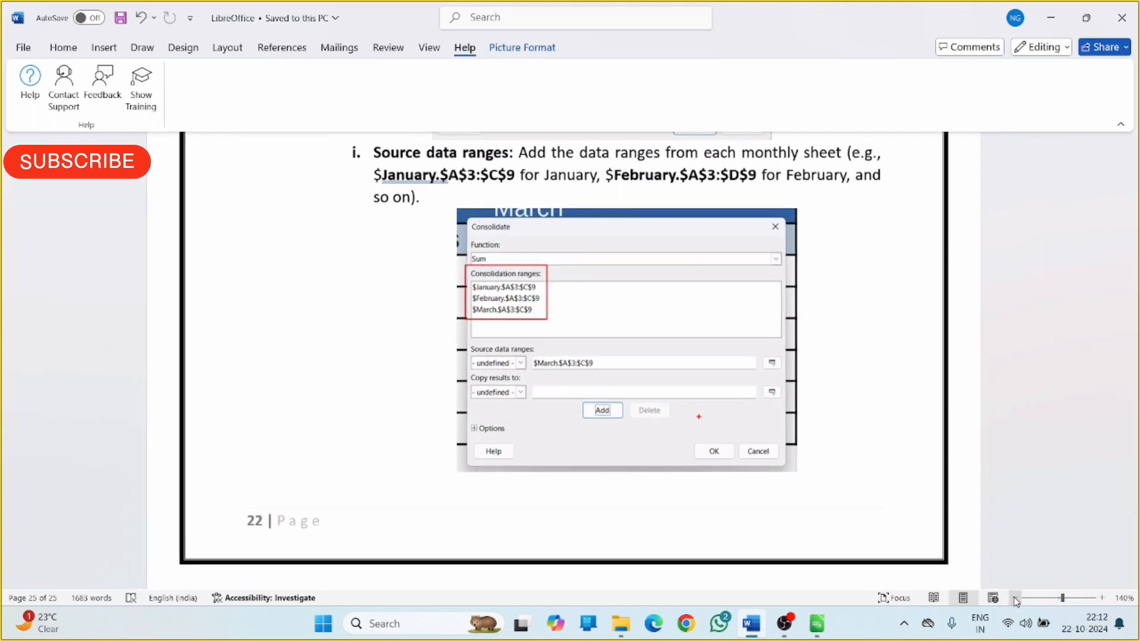
{"action": "left_click", "coordinate": [1015, 599]}
{"action": "left_click", "coordinate": [1015, 599]}
{"action": "left_click", "coordinate": [1015, 599]}
{"action": "left_click", "coordinate": [1015, 598]}
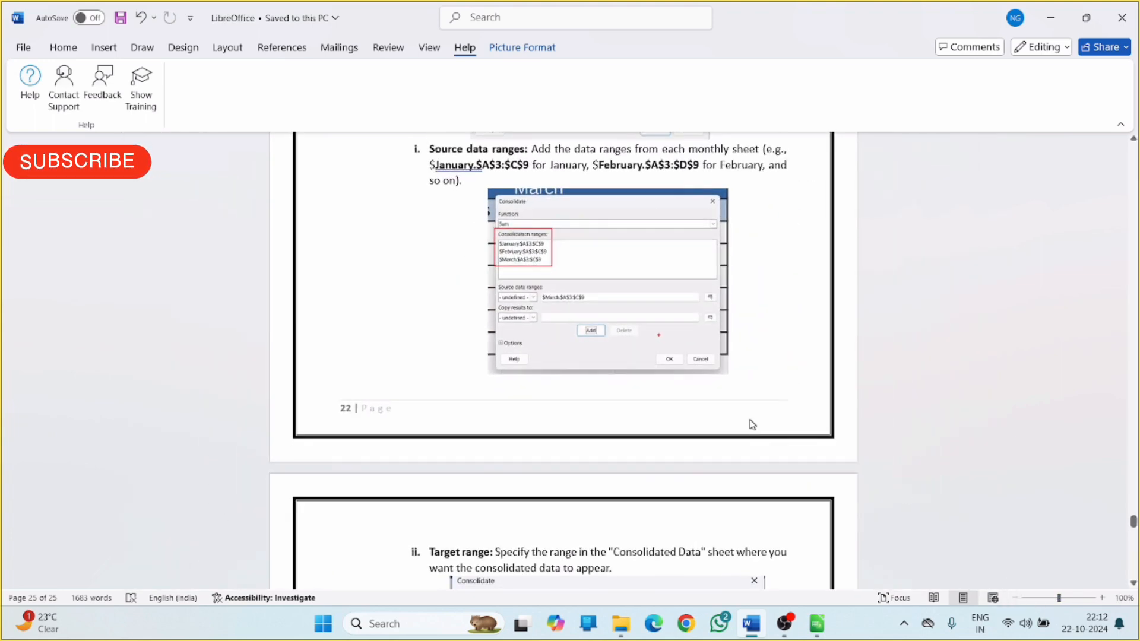
{"action": "scroll", "coordinate": [756, 427], "scroll_direction": "up", "scroll_amount": 20}
{"action": "scroll", "coordinate": [688, 348], "scroll_direction": "up", "scroll_amount": 20}
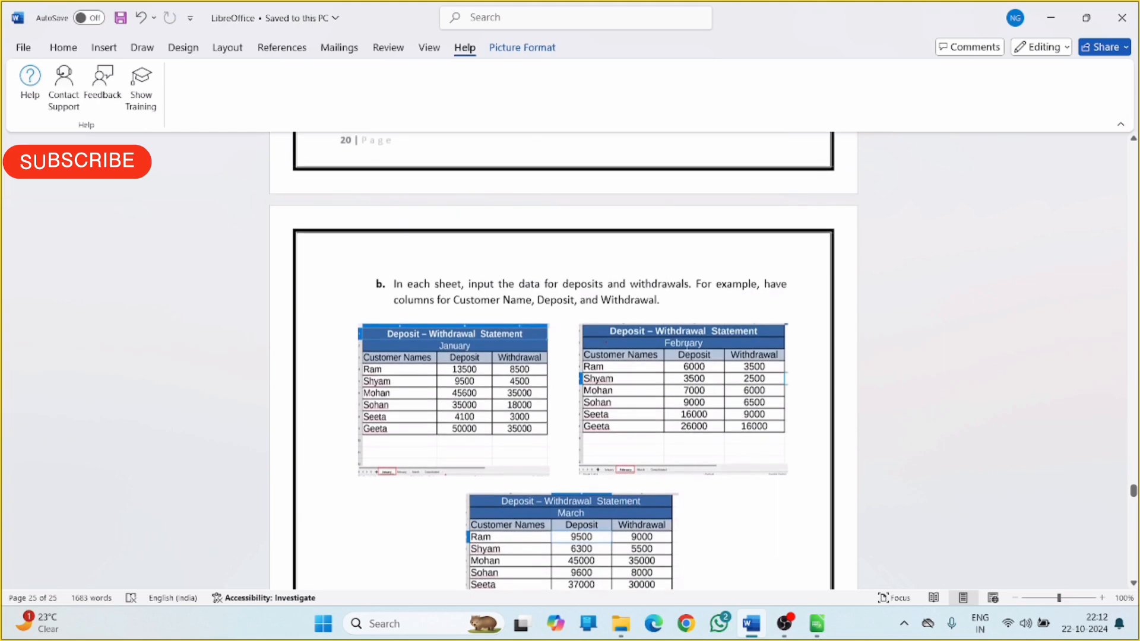
{"action": "scroll", "coordinate": [538, 319], "scroll_direction": "up", "scroll_amount": 1}
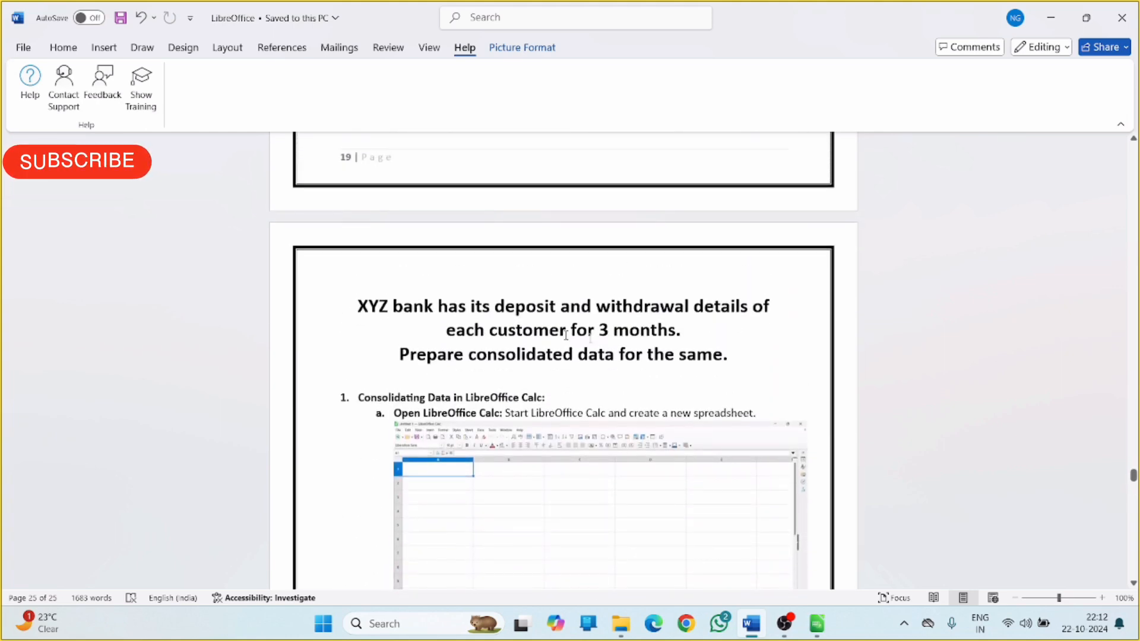
Review the text, screenshots and page breaks of the consolidation instructions from the XYZ bank heading through "Check and Format".
{"action": "left_click", "coordinate": [522, 47]}
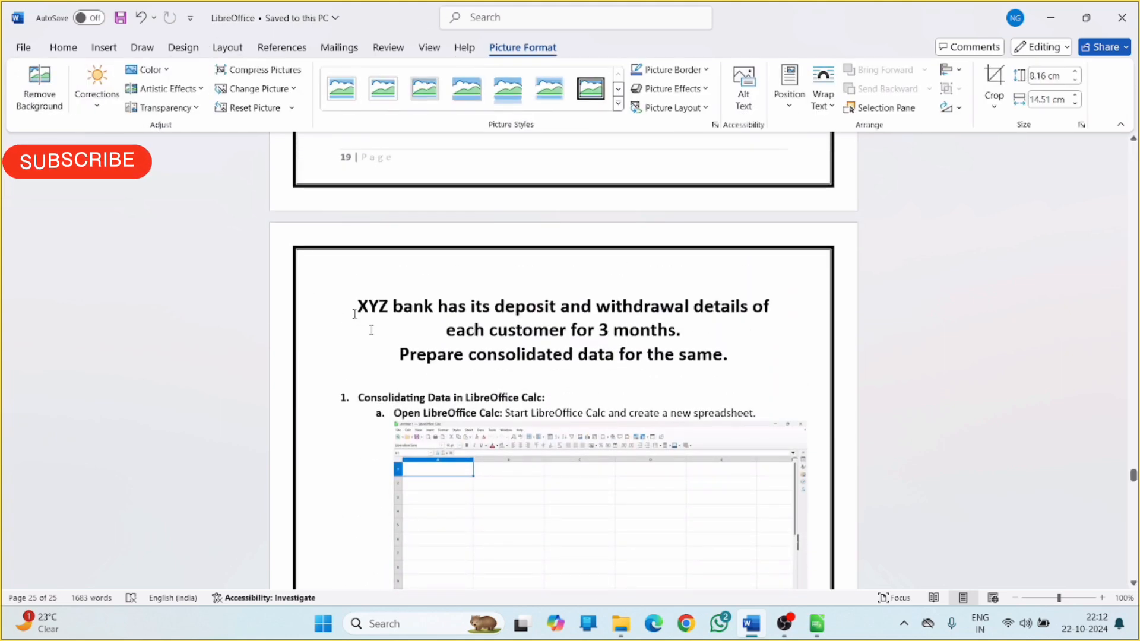
{"action": "scroll", "coordinate": [472, 394], "scroll_direction": "down", "scroll_amount": 12}
{"action": "scroll", "coordinate": [481, 380], "scroll_direction": "down", "scroll_amount": 9}
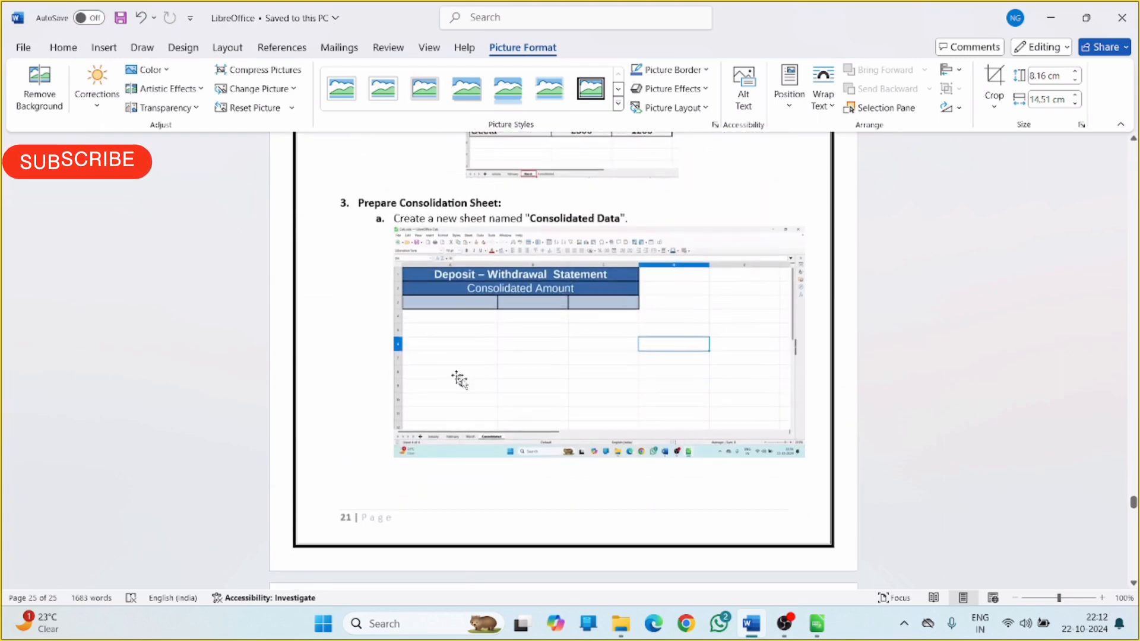
{"action": "scroll", "coordinate": [437, 365], "scroll_direction": "down", "scroll_amount": 6}
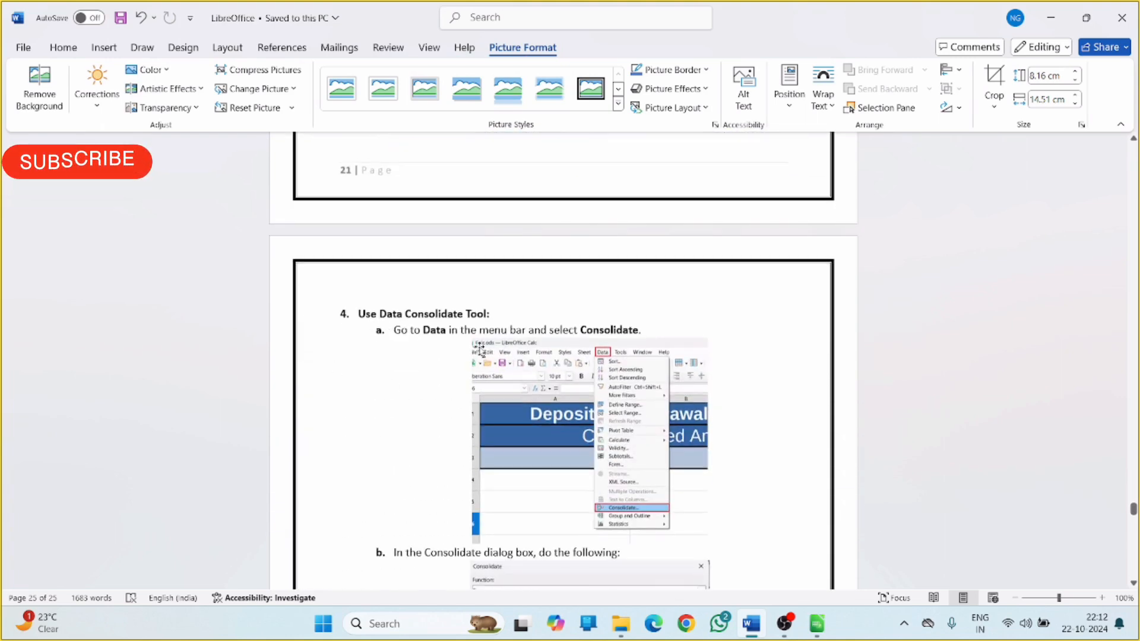
{"action": "scroll", "coordinate": [478, 351], "scroll_direction": "down", "scroll_amount": 2}
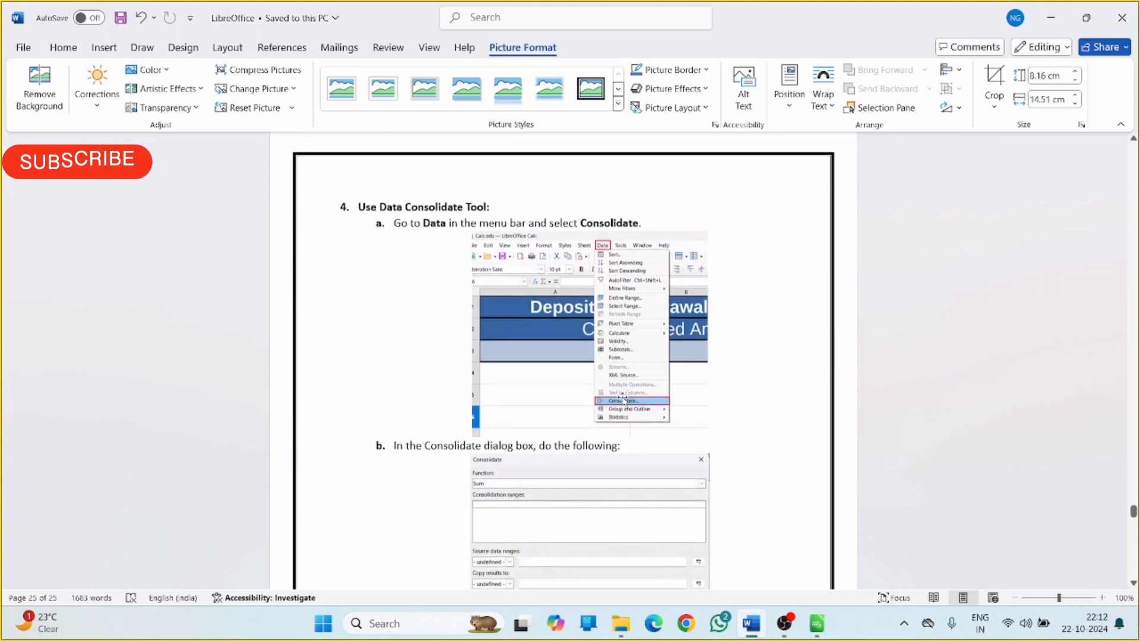
{"action": "scroll", "coordinate": [623, 401], "scroll_direction": "down", "scroll_amount": 5}
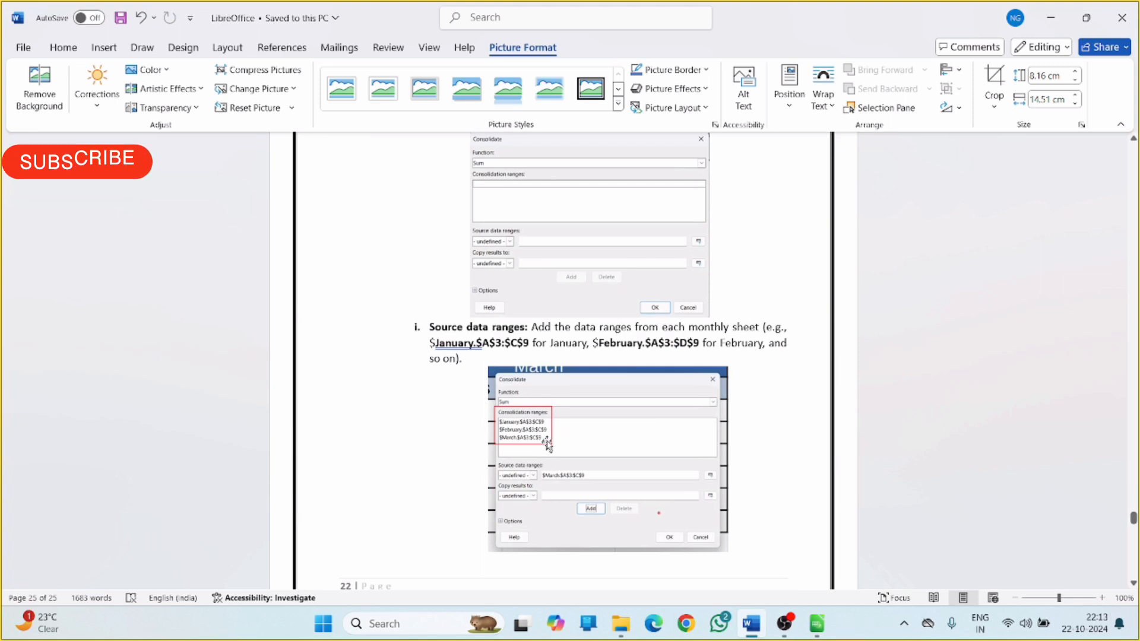
{"action": "scroll", "coordinate": [563, 386], "scroll_direction": "down", "scroll_amount": 6}
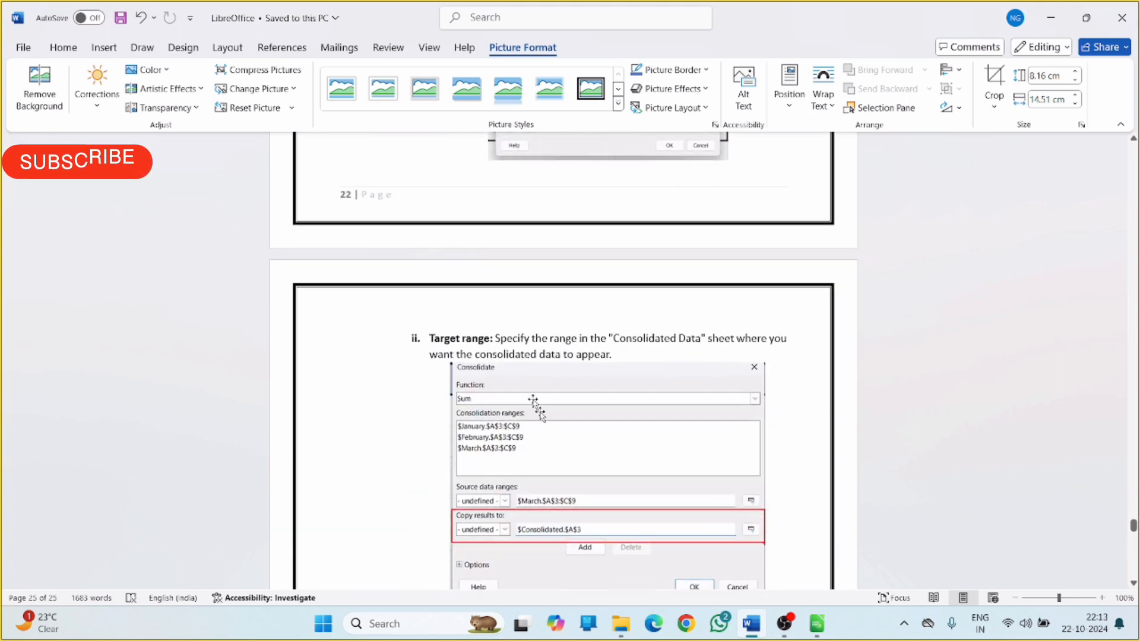
{"action": "scroll", "coordinate": [513, 379], "scroll_direction": "down", "scroll_amount": 4}
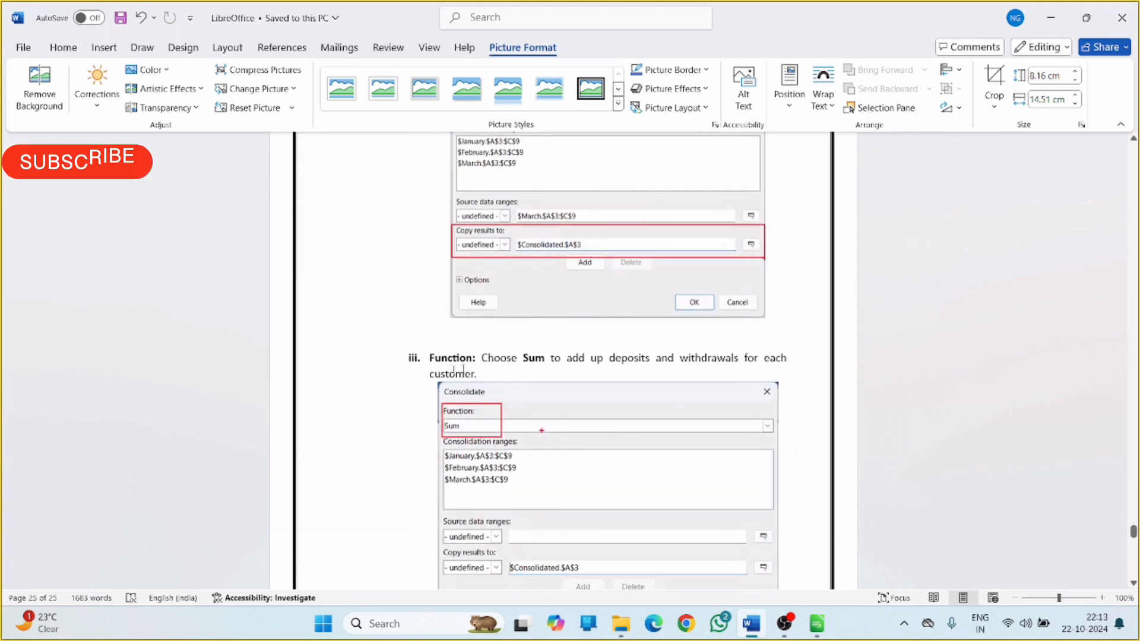
{"action": "scroll", "coordinate": [451, 371], "scroll_direction": "down", "scroll_amount": 8}
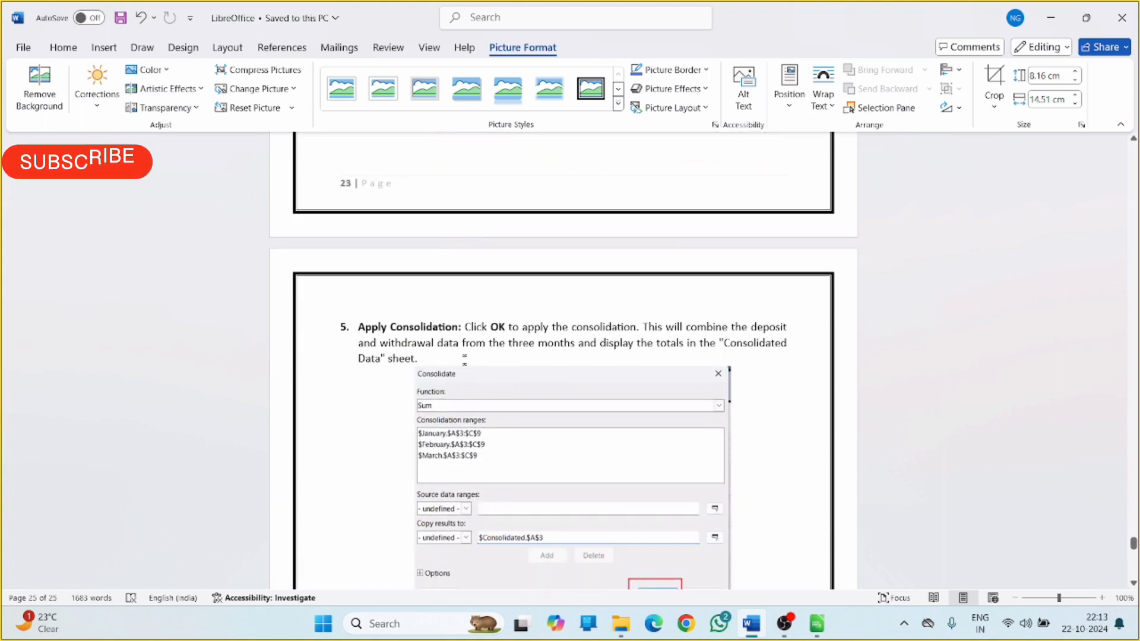
{"action": "scroll", "coordinate": [467, 383], "scroll_direction": "down", "scroll_amount": 7}
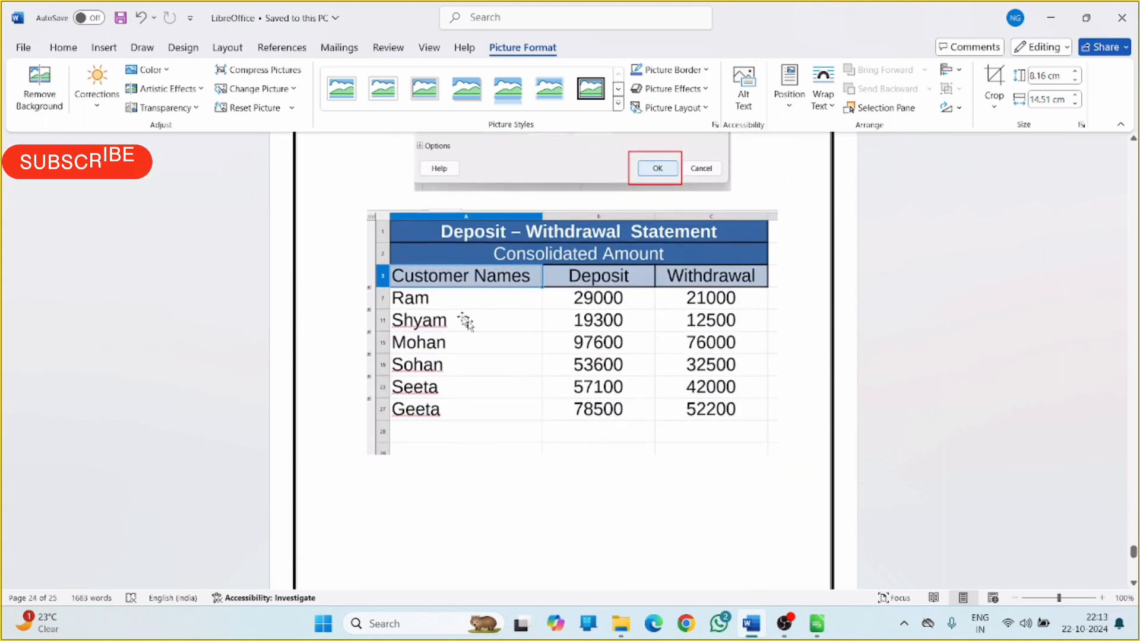
{"action": "scroll", "coordinate": [631, 418], "scroll_direction": "down", "scroll_amount": 8}
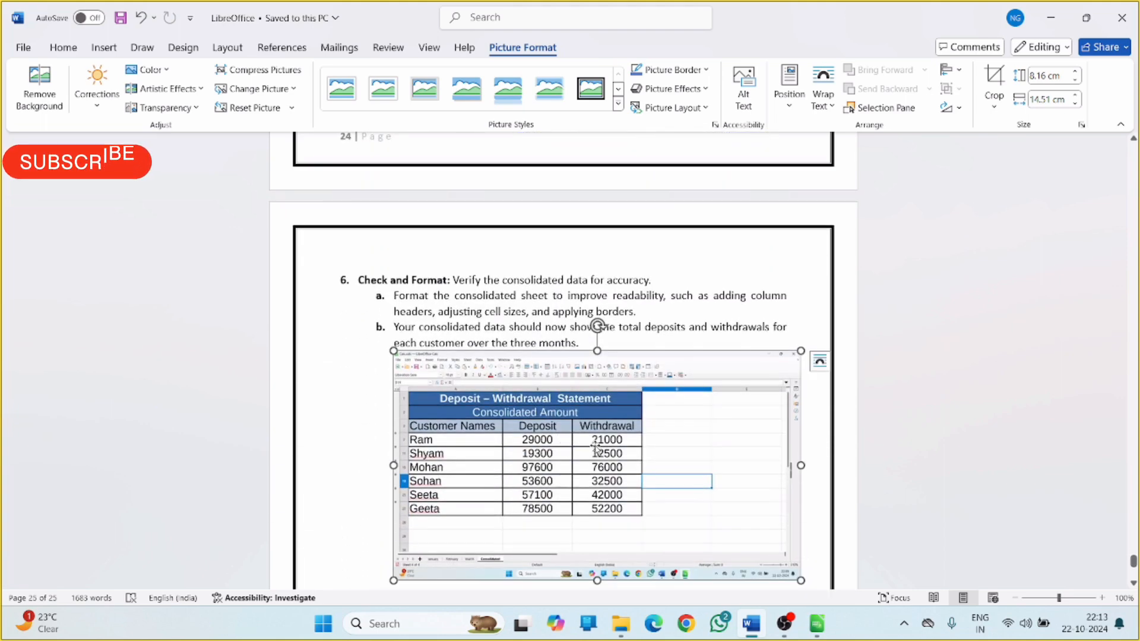
{"action": "scroll", "coordinate": [596, 450], "scroll_direction": "down", "scroll_amount": 1}
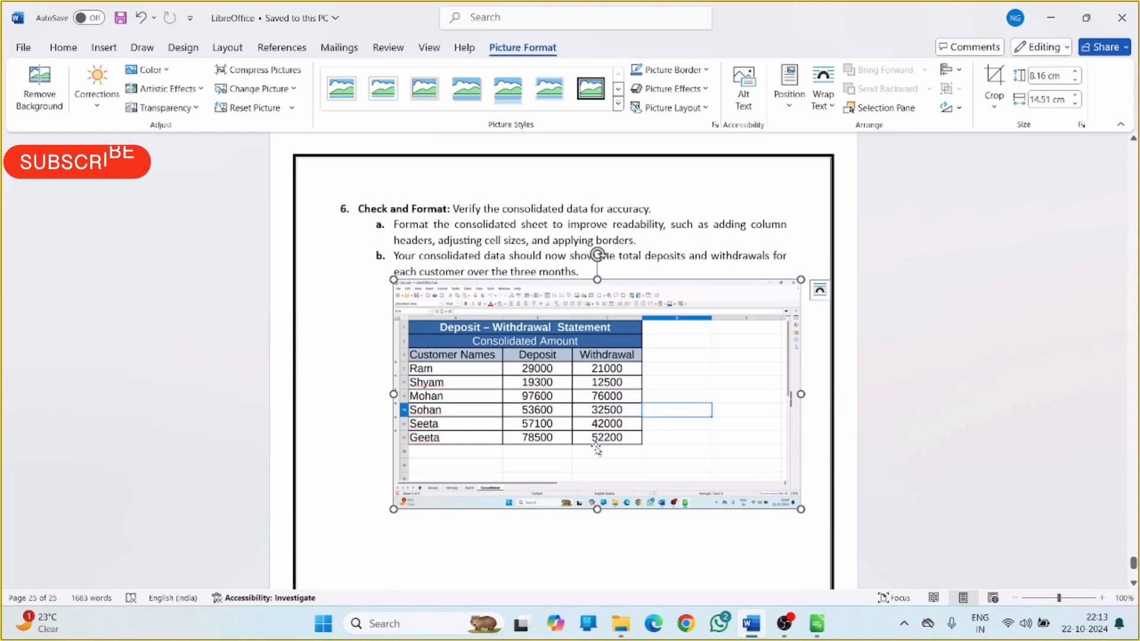
{"action": "scroll", "coordinate": [597, 450], "scroll_direction": "down", "scroll_amount": 2}
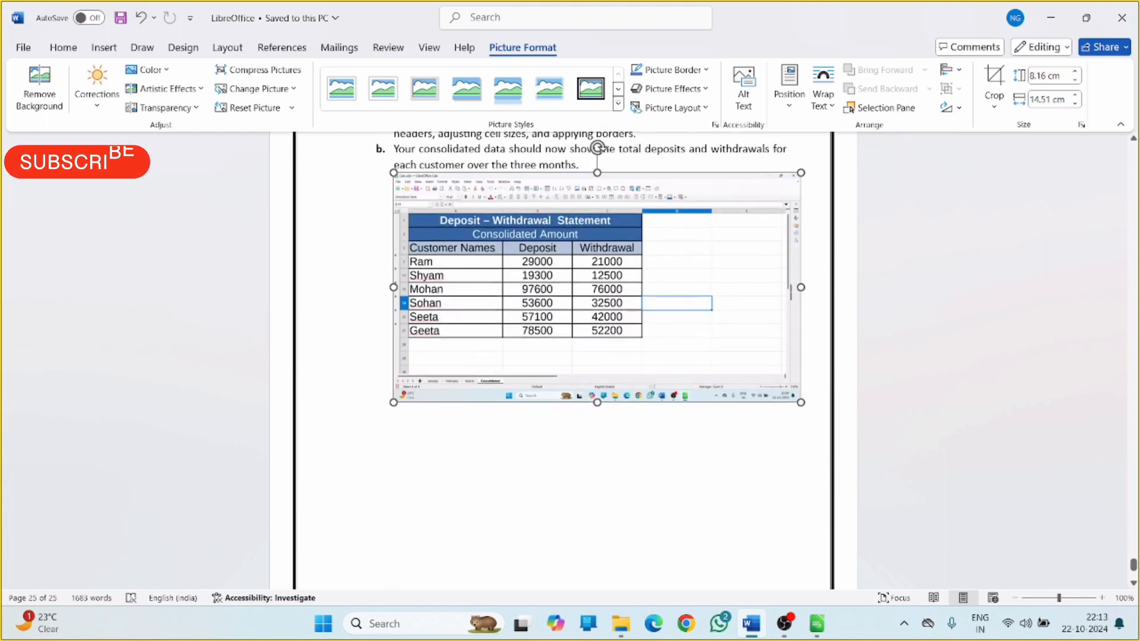